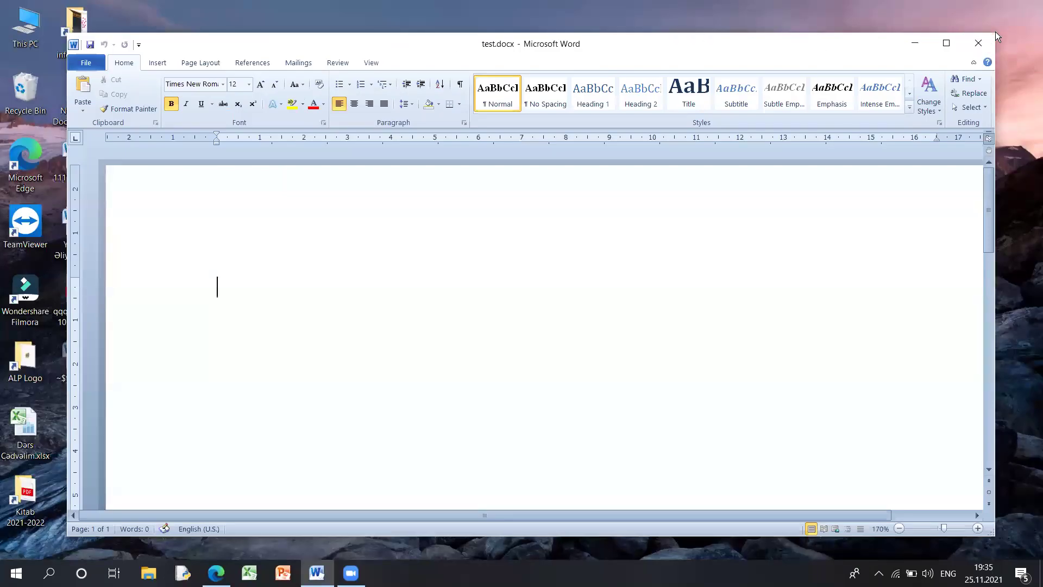
# - Shrink and reposition the Word window, then show the Info page for test.docx
pyautogui.moveTo(721, 39); pyautogui.dragTo(593, 111)
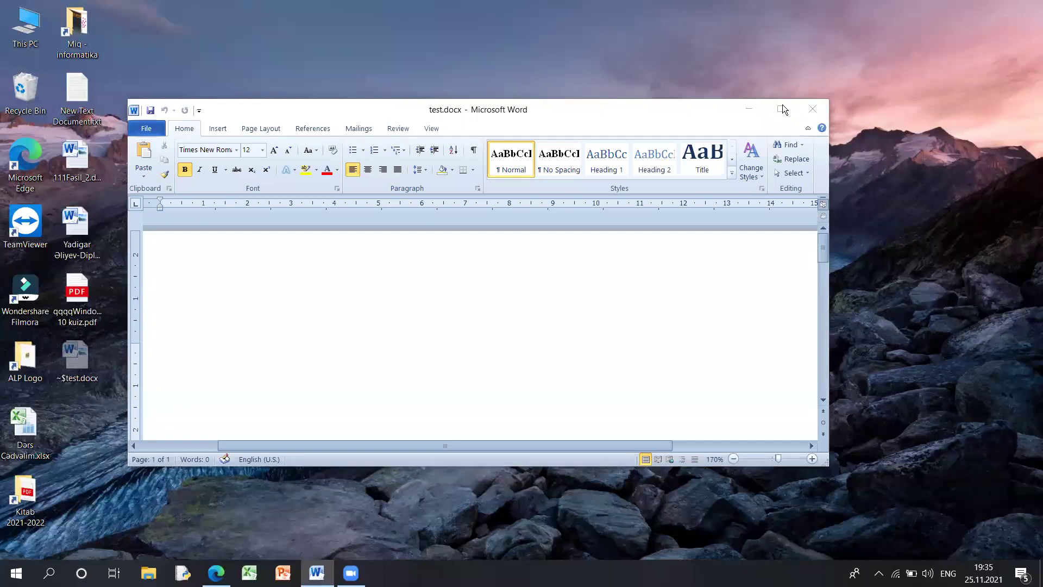
pyautogui.moveTo(558, 110); pyautogui.dragTo(632, 93)
pyautogui.click(223, 113)
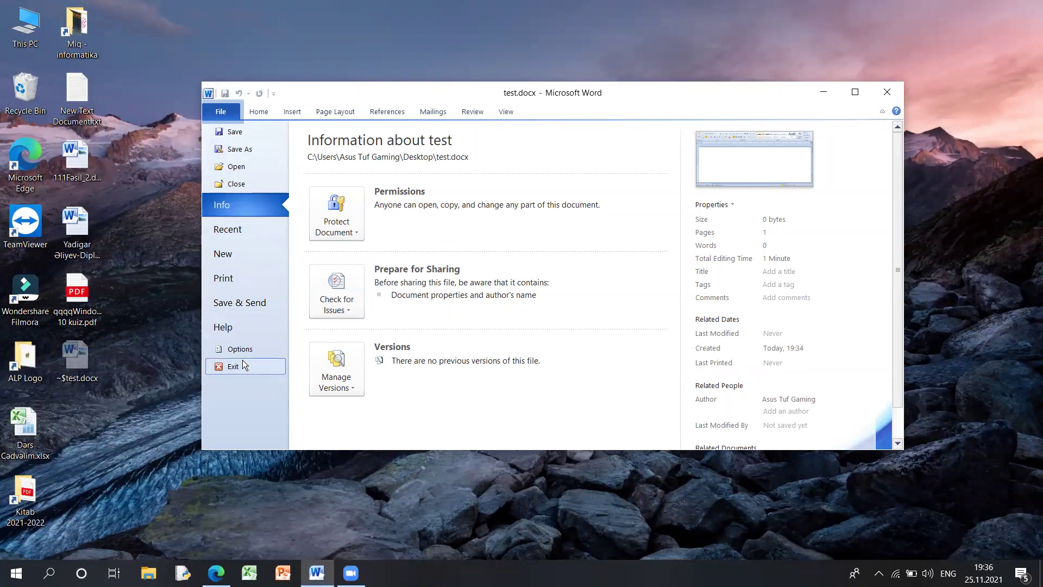
# - Browse the Help, Save & Send, Print and Recent pages, then save test.docx from Info
pyautogui.click(225, 326)
pyautogui.click(228, 302)
pyautogui.click(228, 278)
pyautogui.click(235, 231)
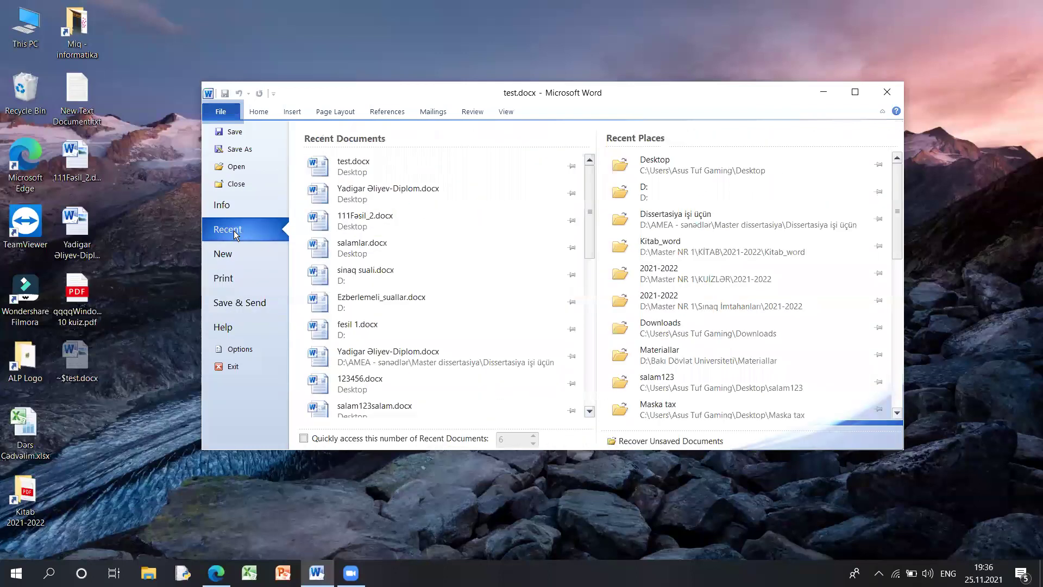
pyautogui.click(237, 198)
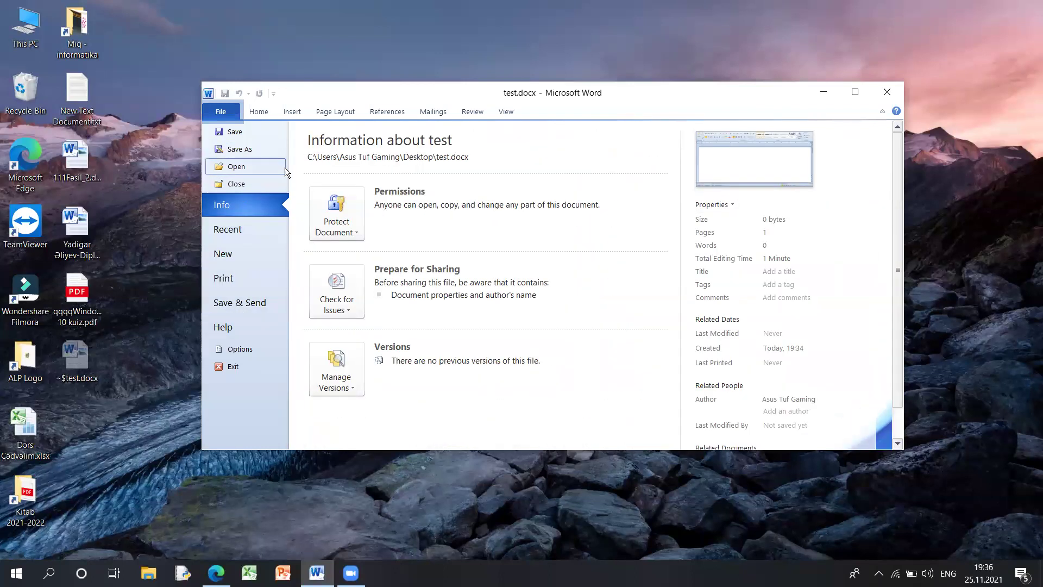
pyautogui.click(248, 131)
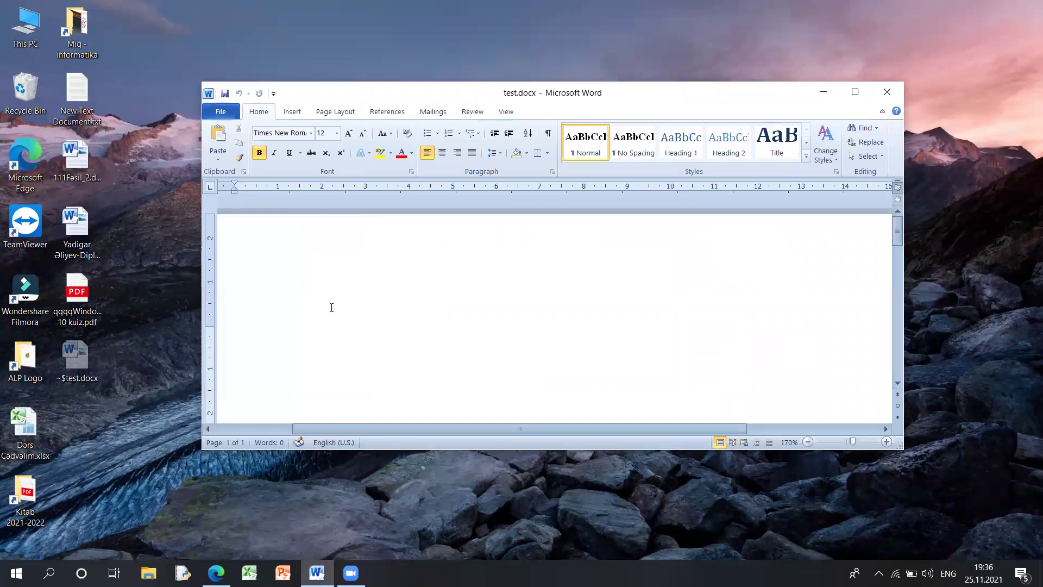
# - Type a line of 1s, save test.docx, and close Word
pyautogui.write('1111111111111111111111')
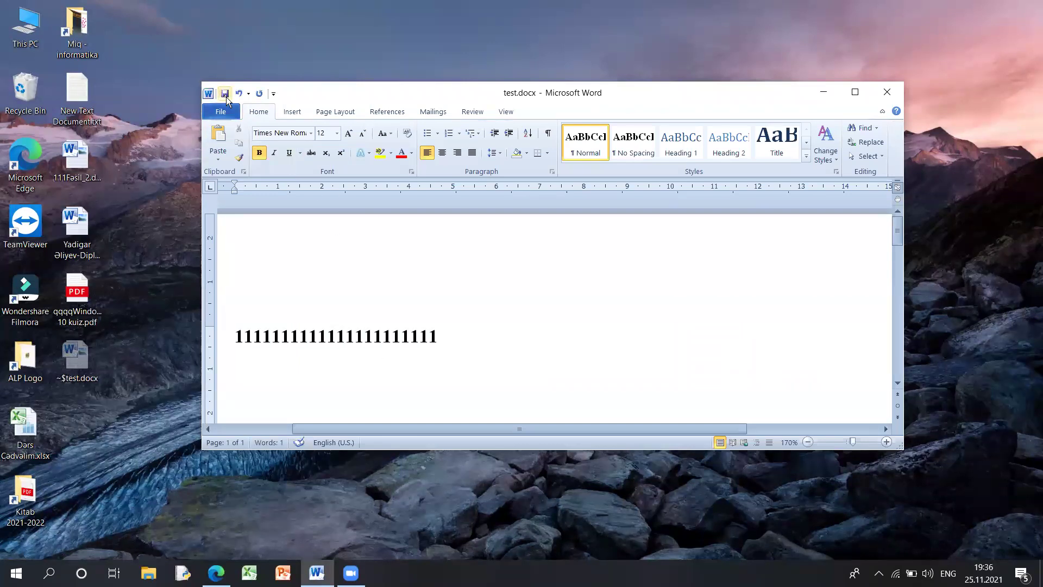
pyautogui.click(220, 112)
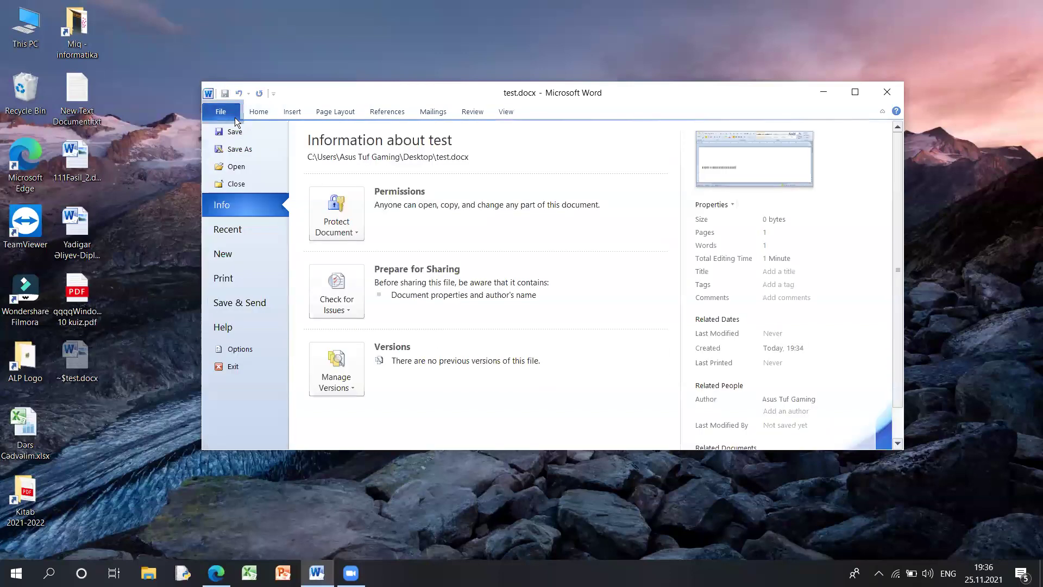
pyautogui.click(239, 133)
pyautogui.moveTo(528, 345); pyautogui.dragTo(170, 328)
pyautogui.click(477, 331)
pyautogui.click(886, 93)
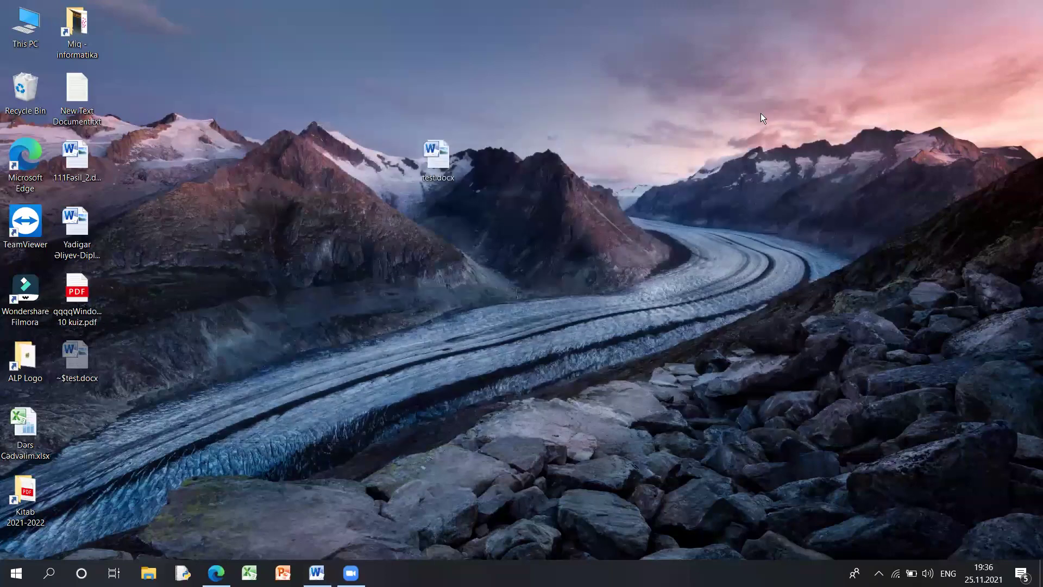
# - Reopen test.docx from the desktop and confirm the 1s line was kept
pyautogui.doubleClick(439, 163)
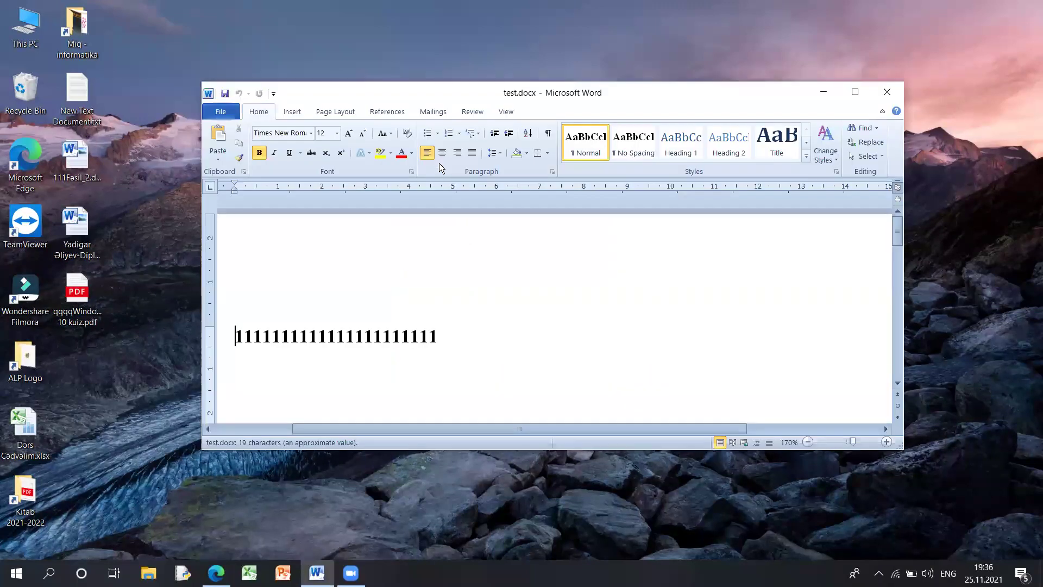
pyautogui.moveTo(240, 333); pyautogui.dragTo(170, 341)
pyautogui.click(484, 337)
pyautogui.click(434, 342)
pyautogui.click(221, 112)
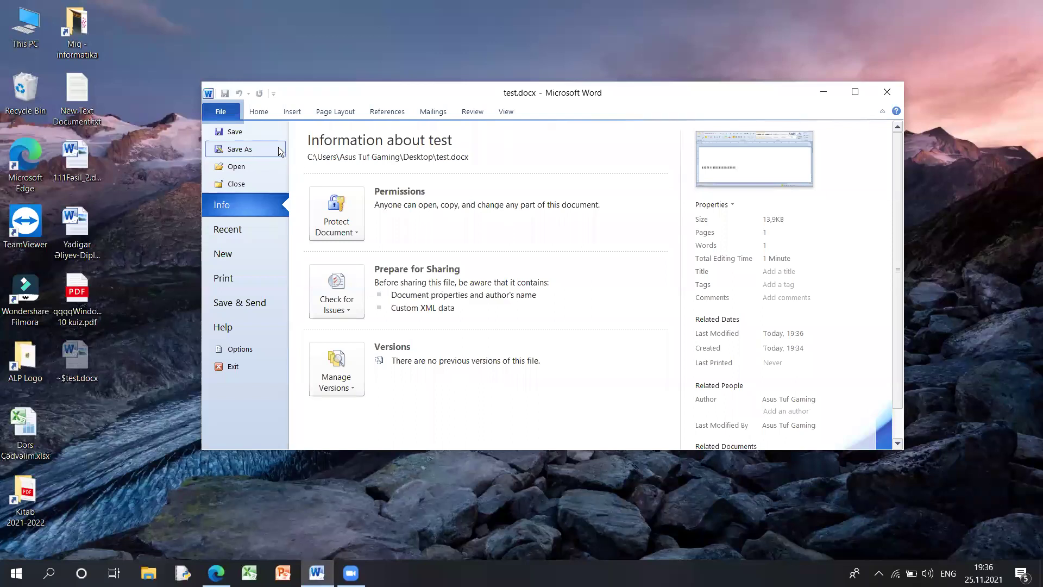
pyautogui.click(263, 113)
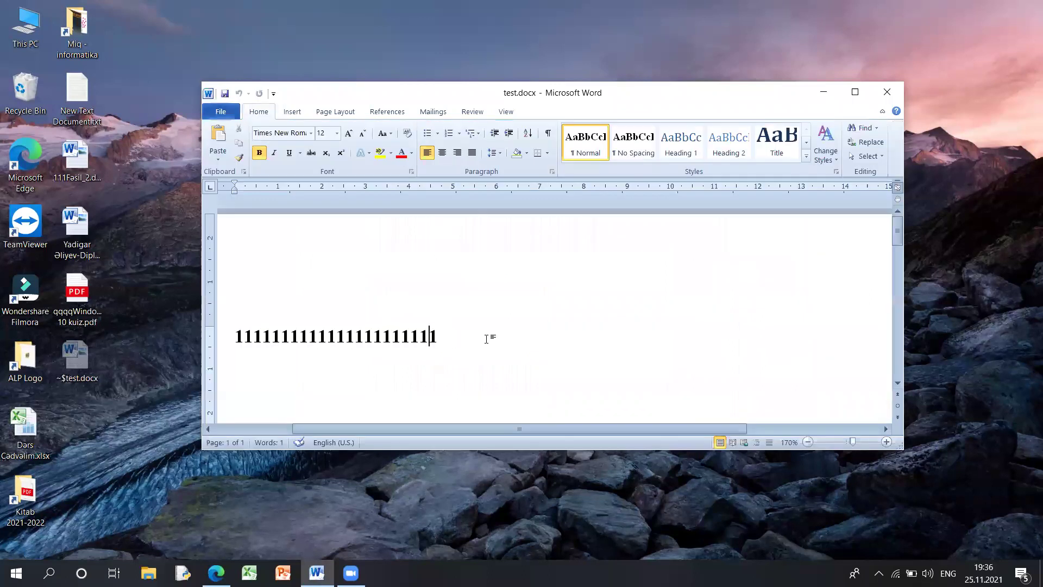
# - Add a new line of 2s below the line of 1s
pyautogui.click(482, 332)
pyautogui.press('Return')
pyautogui.write('222222222222222222222')
# - Start a Save As named salamlar with the Desktop as the location
pyautogui.click(220, 112)
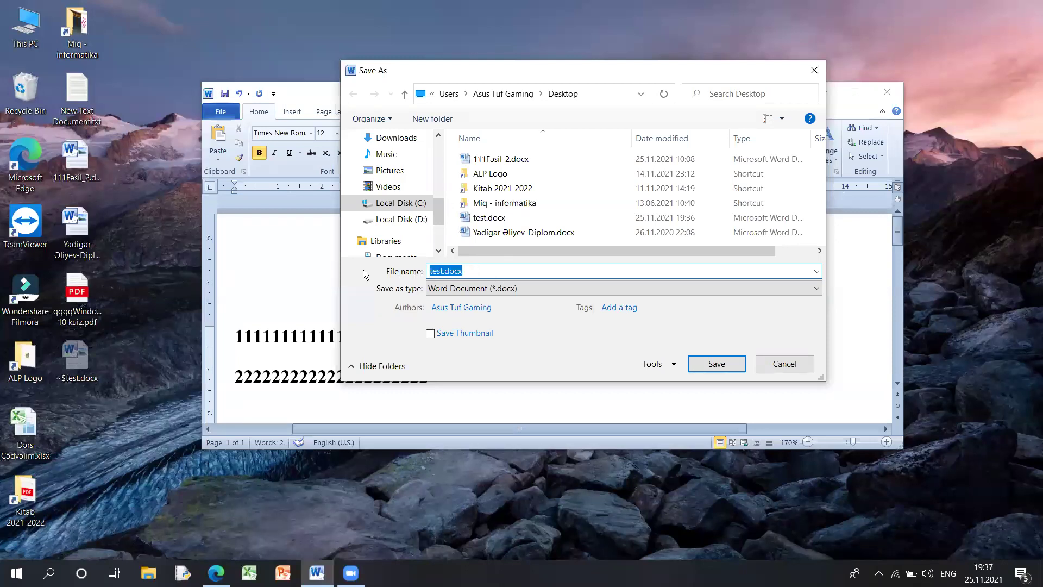
pyautogui.write('salamlar')
pyautogui.scroll(1, 439, 206)
pyautogui.moveTo(439, 207); pyautogui.dragTo(436, 157)
pyautogui.click(391, 165)
pyautogui.scroll(-4, 400, 185)
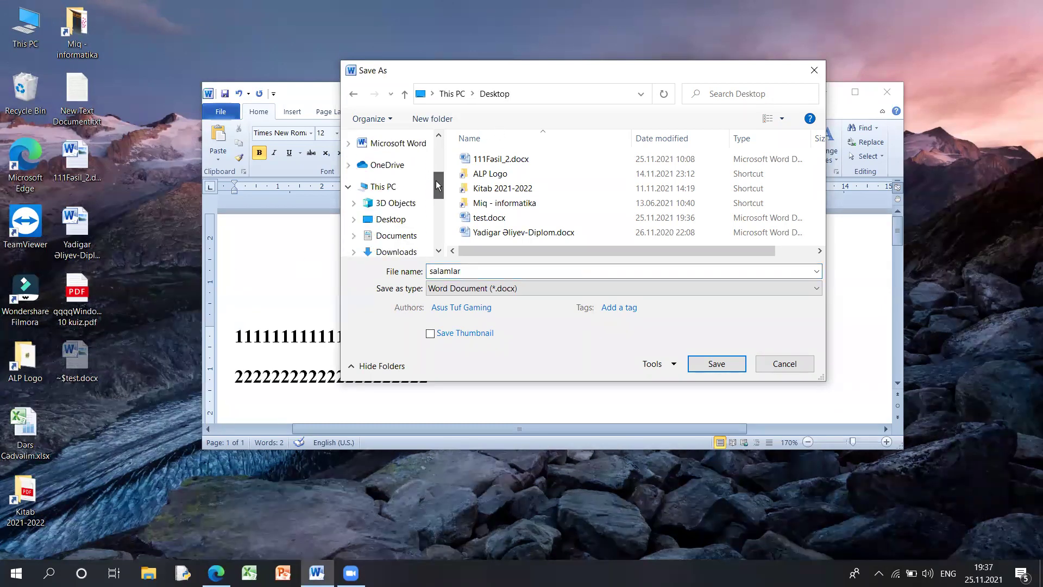
pyautogui.scroll(2, 401, 186)
pyautogui.scroll(-1, 440, 175)
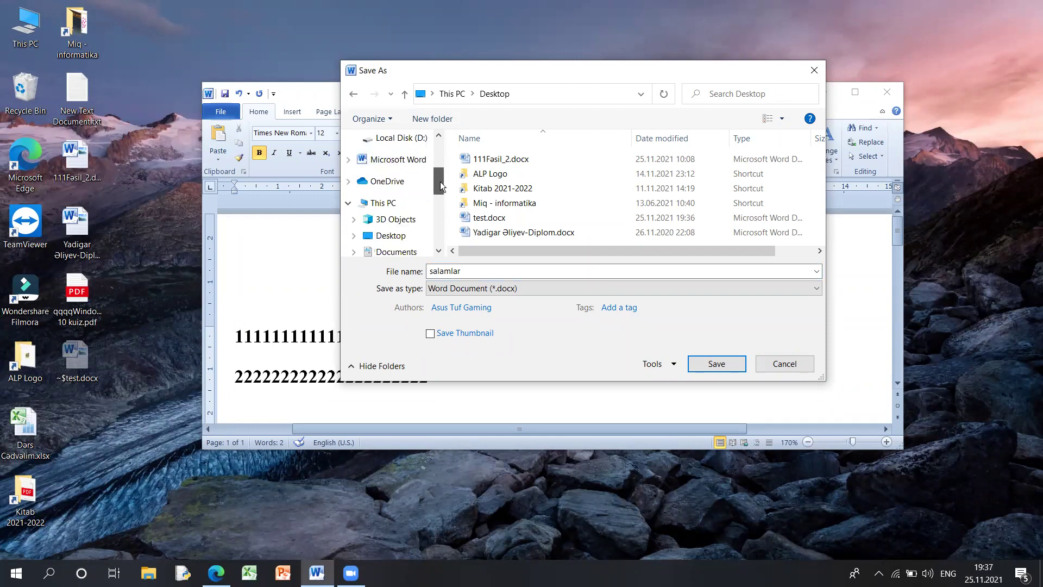
pyautogui.scroll(2, 442, 174)
# - Keep Word Document (*.docx) as the file type for salamlar
pyautogui.moveTo(496, 272); pyautogui.dragTo(405, 268)
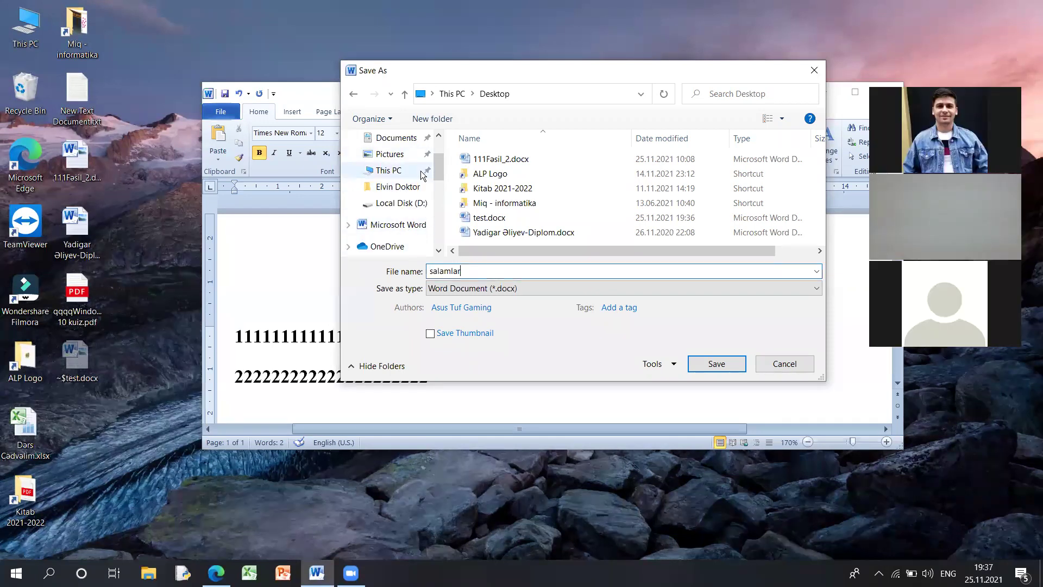
pyautogui.click(494, 289)
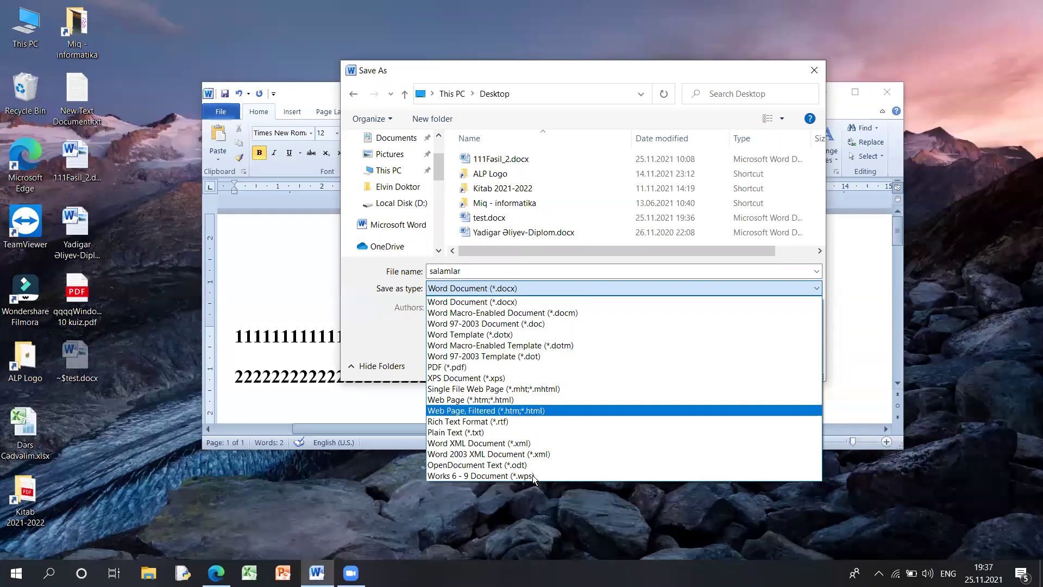
pyautogui.click(523, 289)
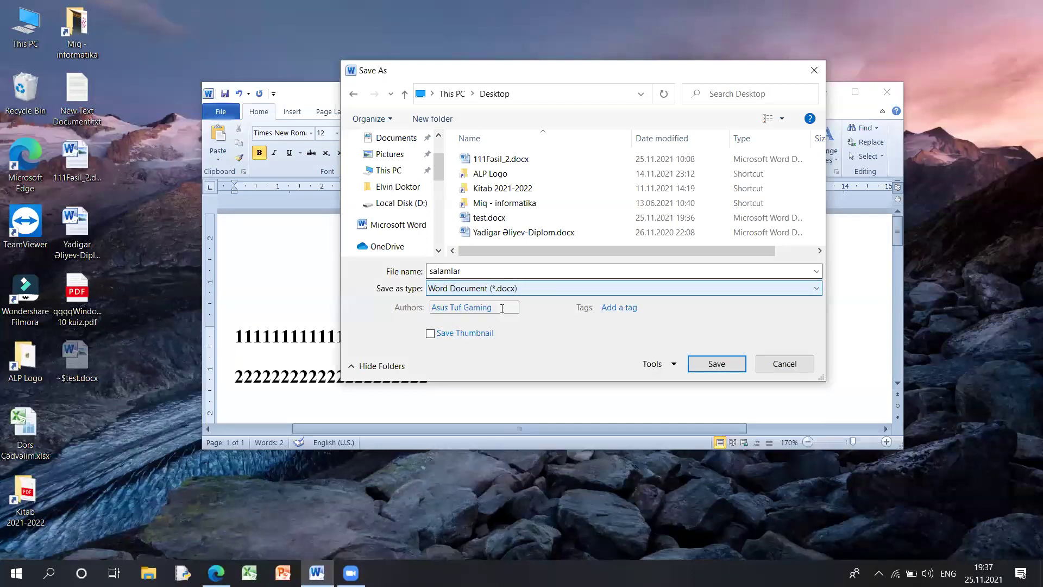
pyautogui.click(497, 272)
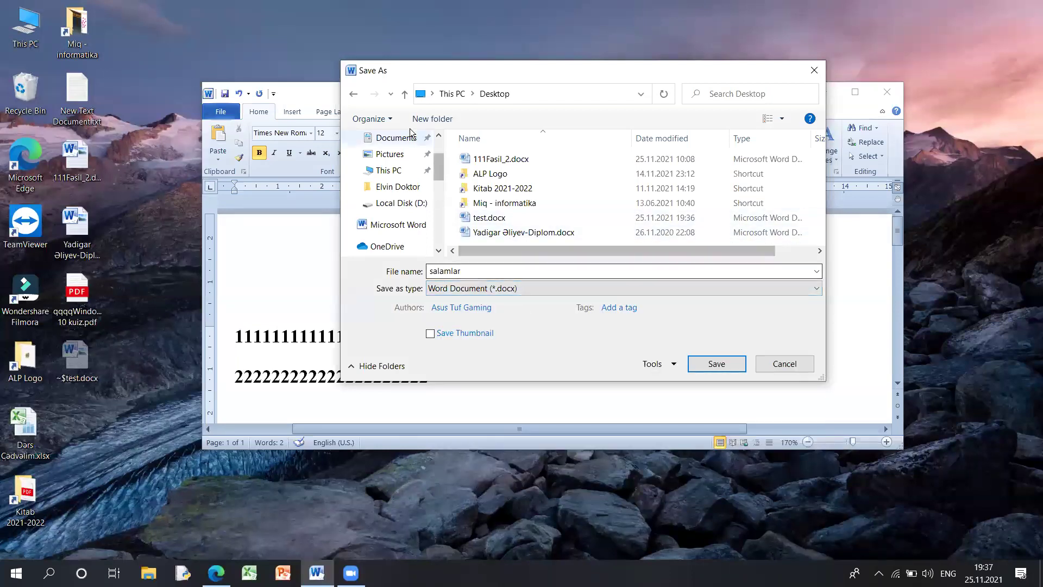
pyautogui.scroll(1, 400, 206)
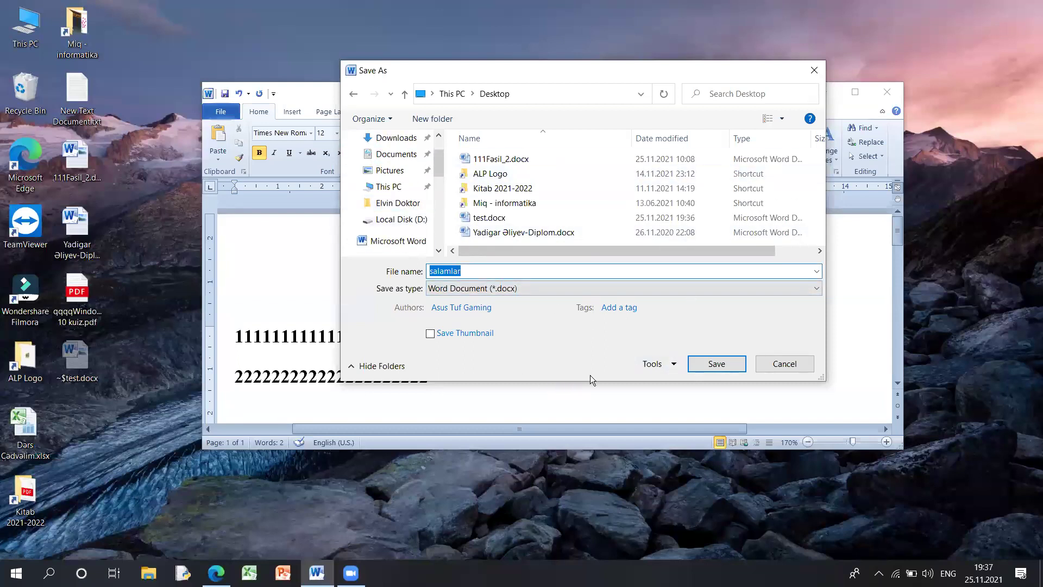
pyautogui.click(666, 368)
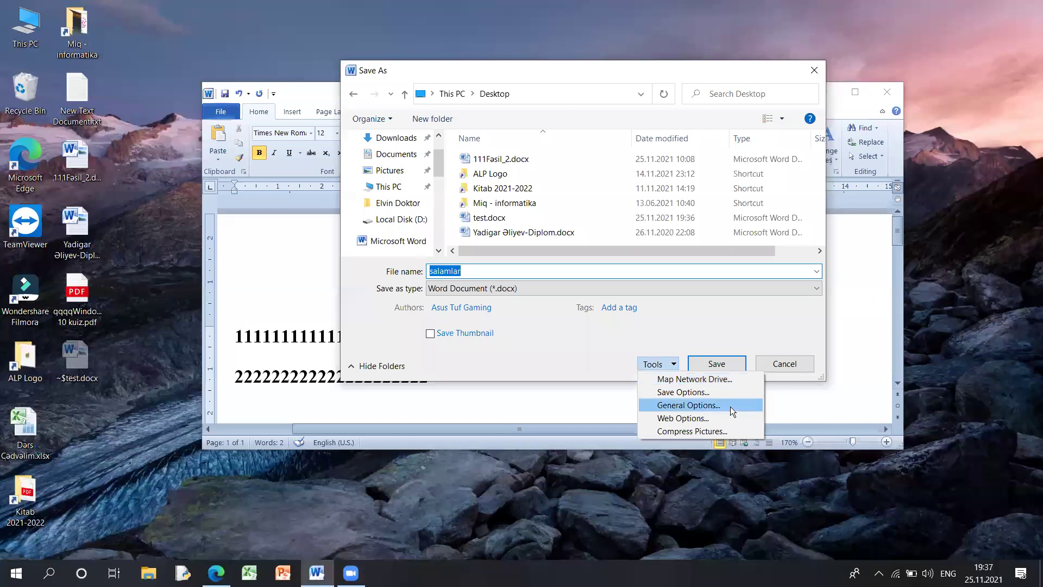
# - Set and confirm a password to open in General Options, then save salamlar.docx
pyautogui.click(727, 407)
pyautogui.moveTo(494, 59); pyautogui.dragTo(491, 166)
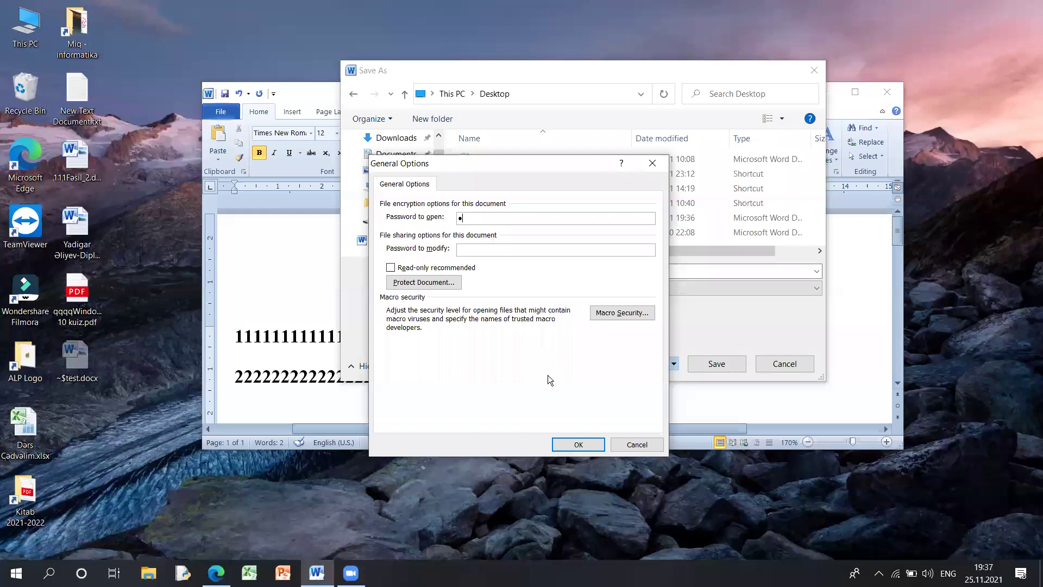
pyautogui.write('23')
pyautogui.click(578, 445)
pyautogui.write('123')
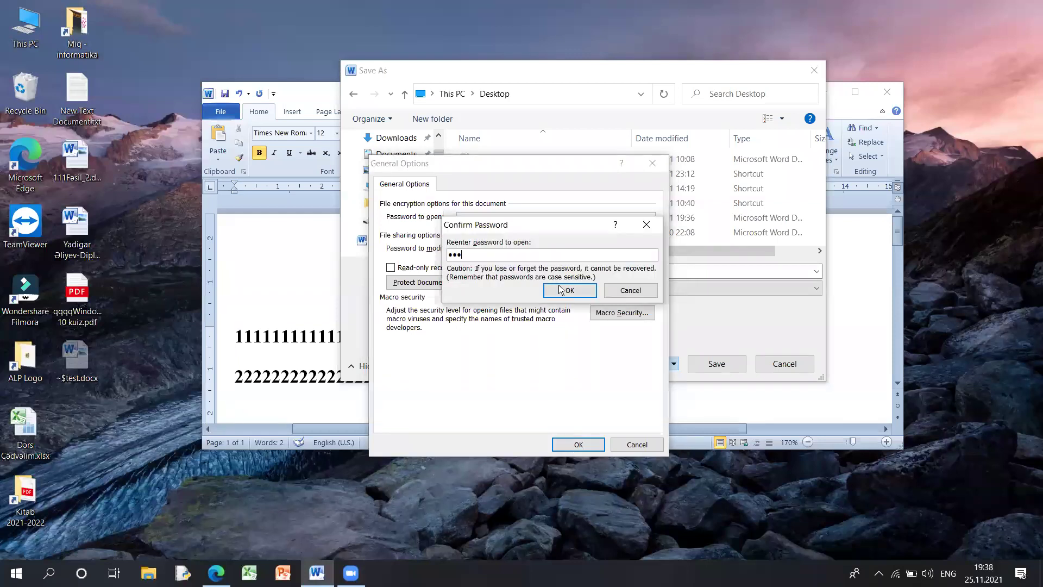
pyautogui.click(570, 290)
pyautogui.click(579, 445)
pyautogui.click(717, 364)
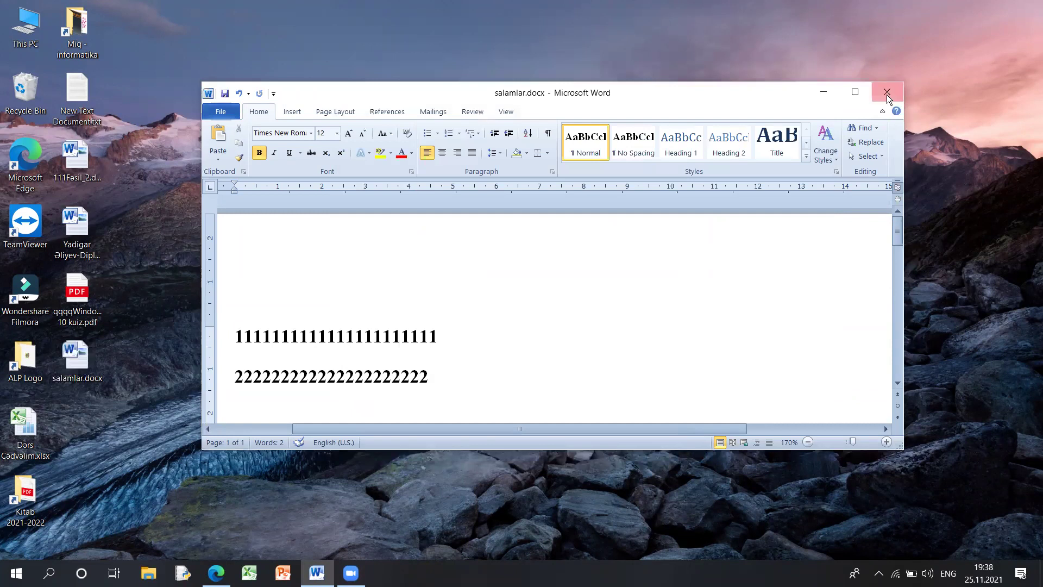
# - Close salamlar, reopen test.docx to inspect its 1s line, then close it
pyautogui.hotkey('alt', 'F4')
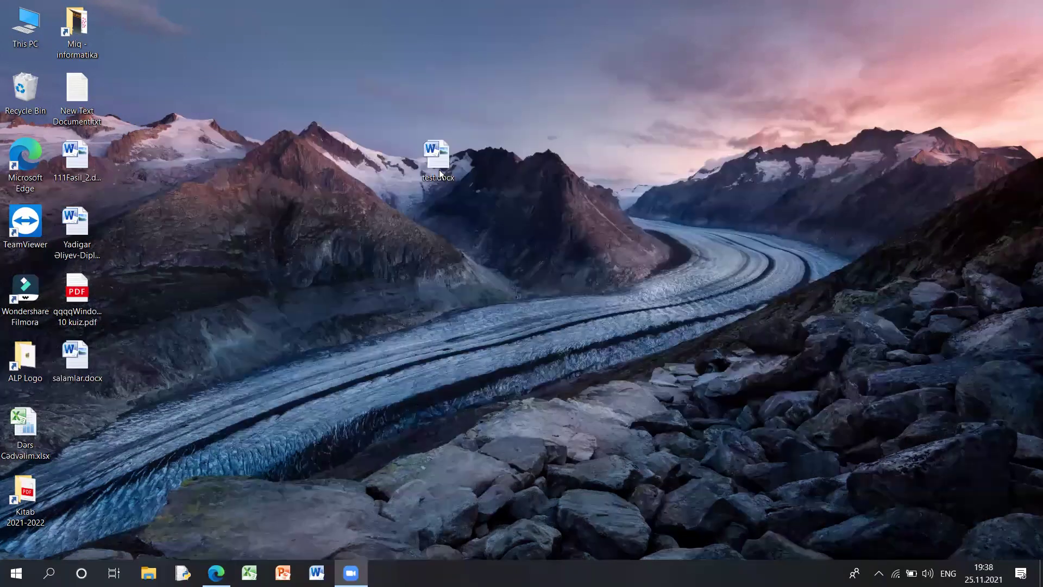
pyautogui.doubleClick(438, 173)
pyautogui.click(340, 375)
pyautogui.click(443, 337)
pyautogui.hotkey('ctrl', 'a')
pyautogui.press('Right')
pyautogui.hotkey('ctrl', 'a')
pyautogui.click(223, 112)
pyautogui.click(256, 131)
pyautogui.click(505, 343)
pyautogui.click(887, 92)
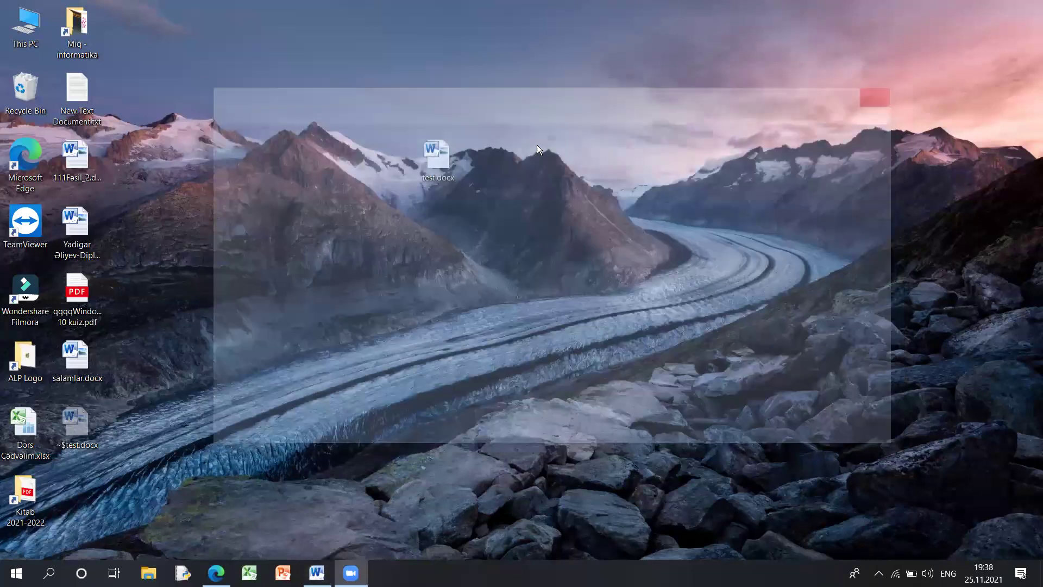
# - Open salamlar.docx from the Desktop by entering its password and check its text
pyautogui.moveTo(61, 373); pyautogui.dragTo(543, 179)
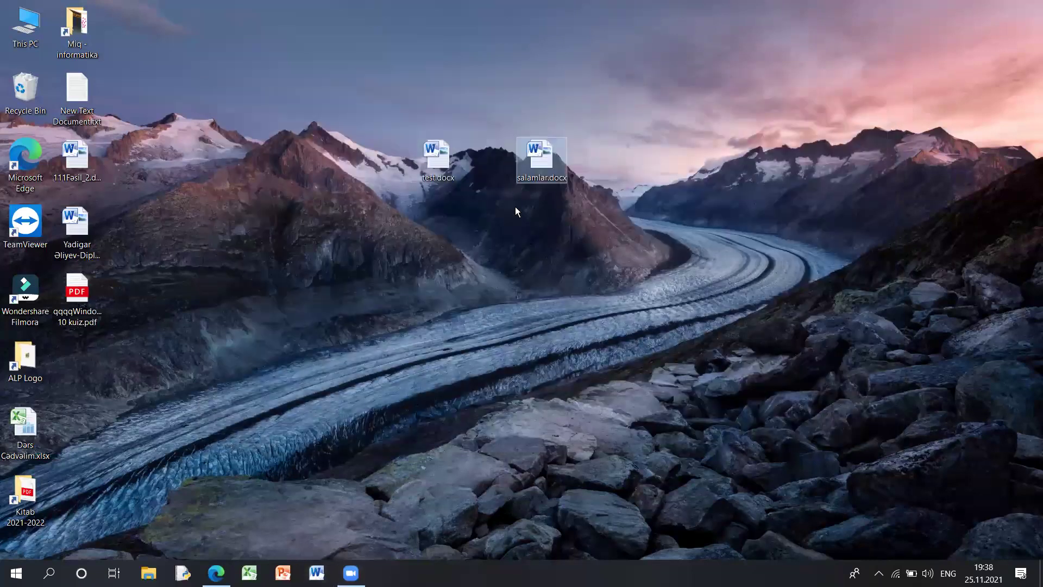
pyautogui.doubleClick(545, 156)
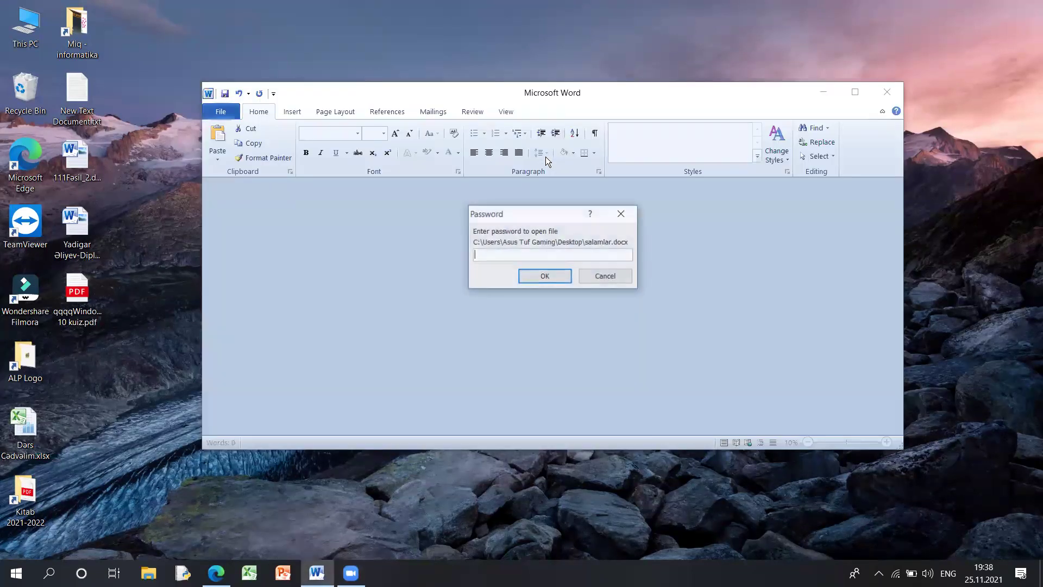
pyautogui.moveTo(514, 212); pyautogui.dragTo(489, 247)
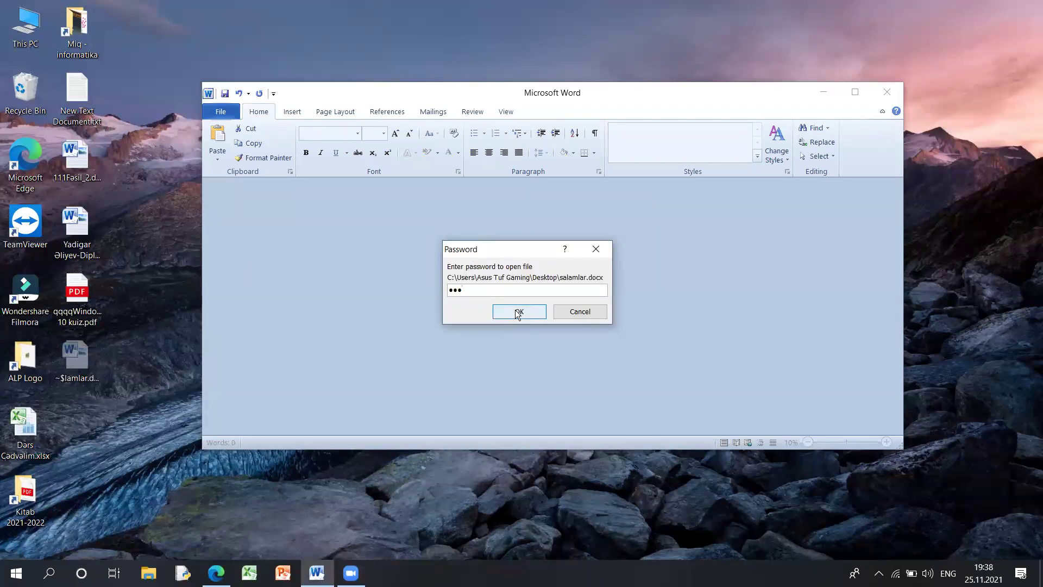
pyautogui.click(517, 311)
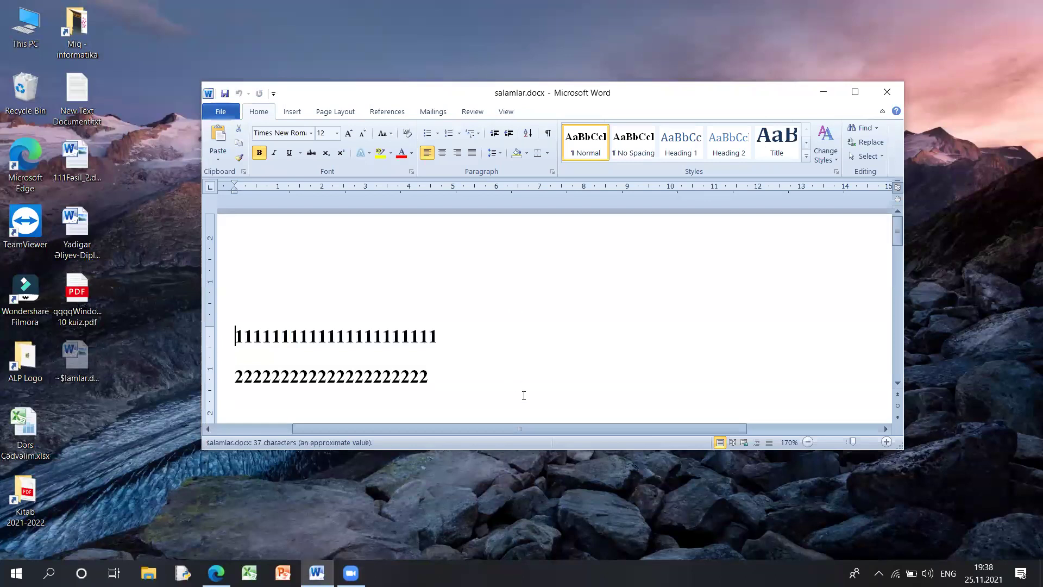
pyautogui.hotkey('ctrl', 'a')
pyautogui.click(500, 309)
pyautogui.hotkey('ctrl', 'a')
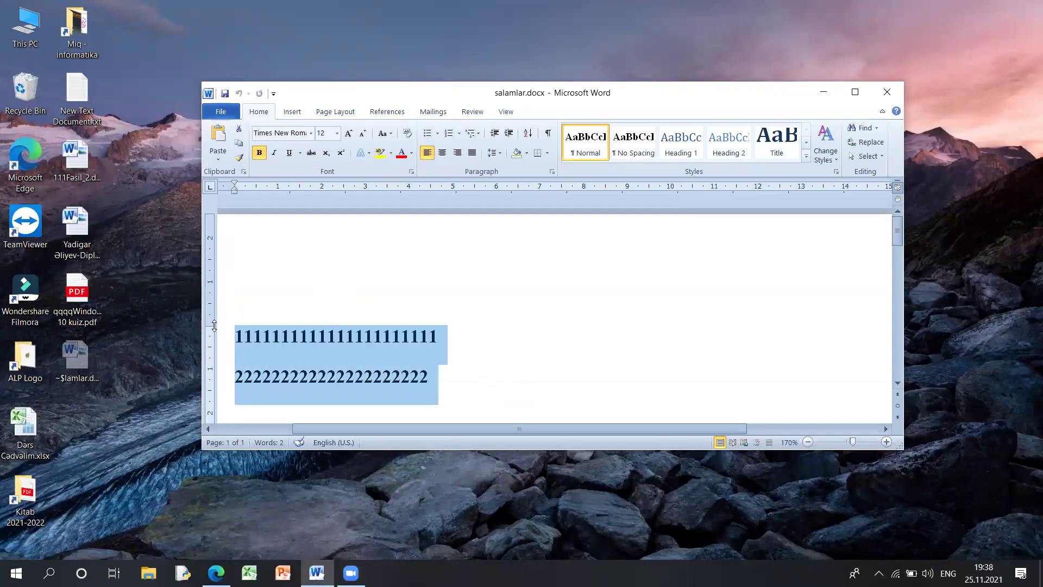
# - Delete salamlar.docx from the Desktop and add a 22222 line to test.docx
pyautogui.click(895, 94)
pyautogui.click(540, 155)
pyautogui.press('Delete')
pyautogui.press('Return')
pyautogui.doubleClick(420, 161)
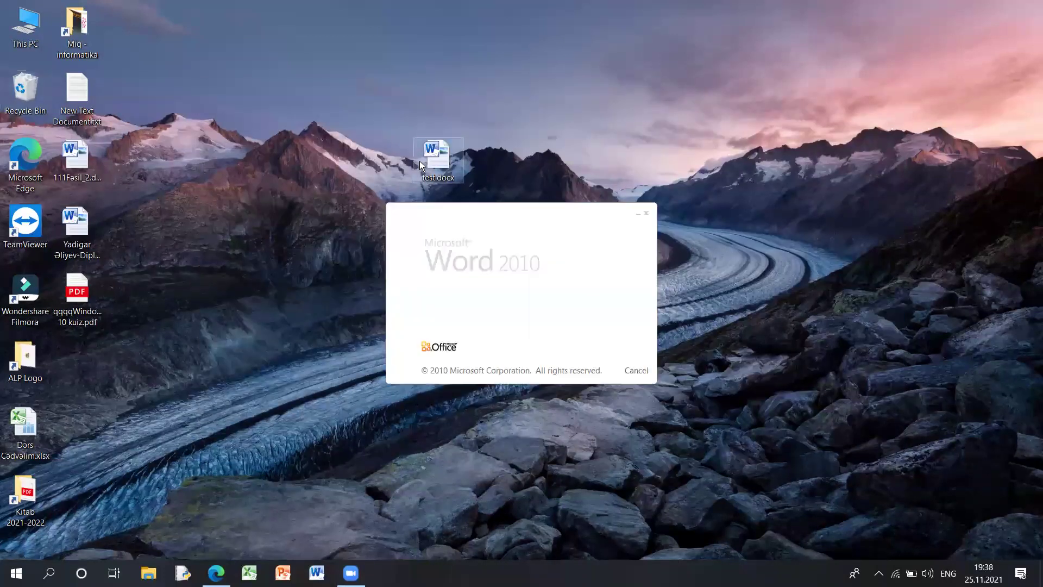
pyautogui.click(473, 333)
pyautogui.press('Return')
pyautogui.write('22222')
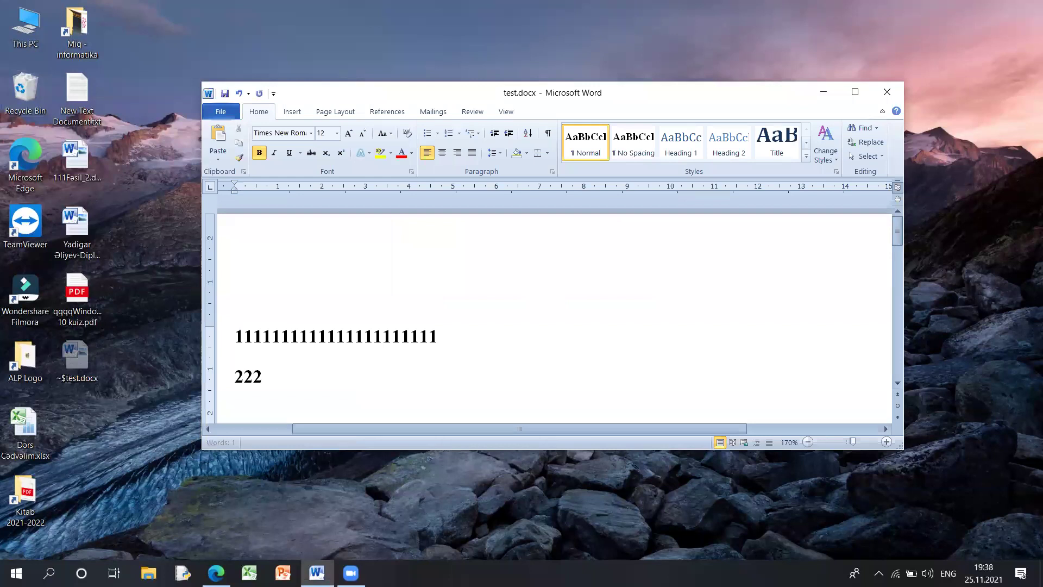
# - Save it to the Desktop as salamlar.docx with a password to modify
pyautogui.click(220, 112)
pyautogui.click(247, 148)
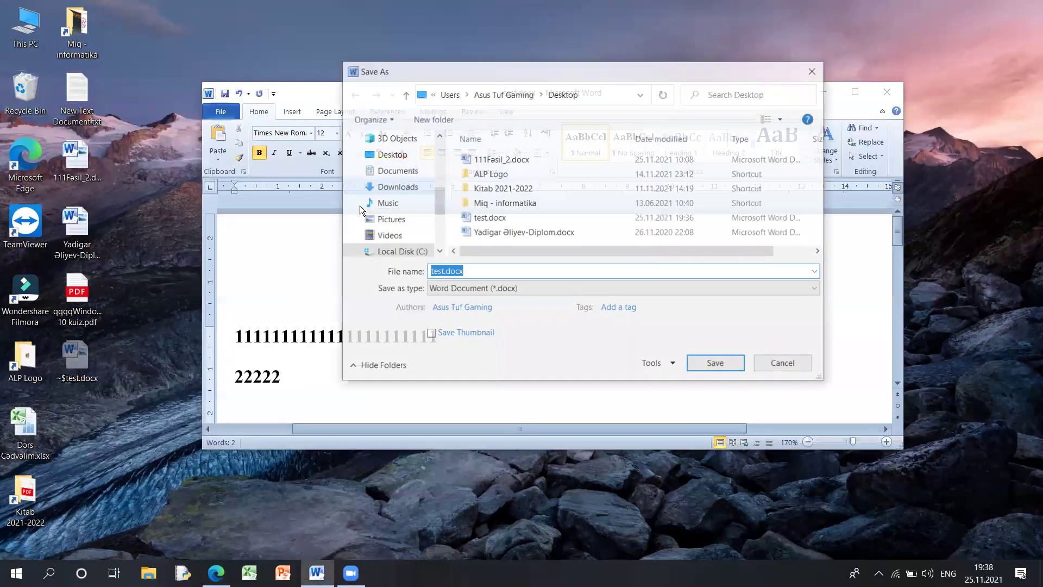
pyautogui.write('salamlar')
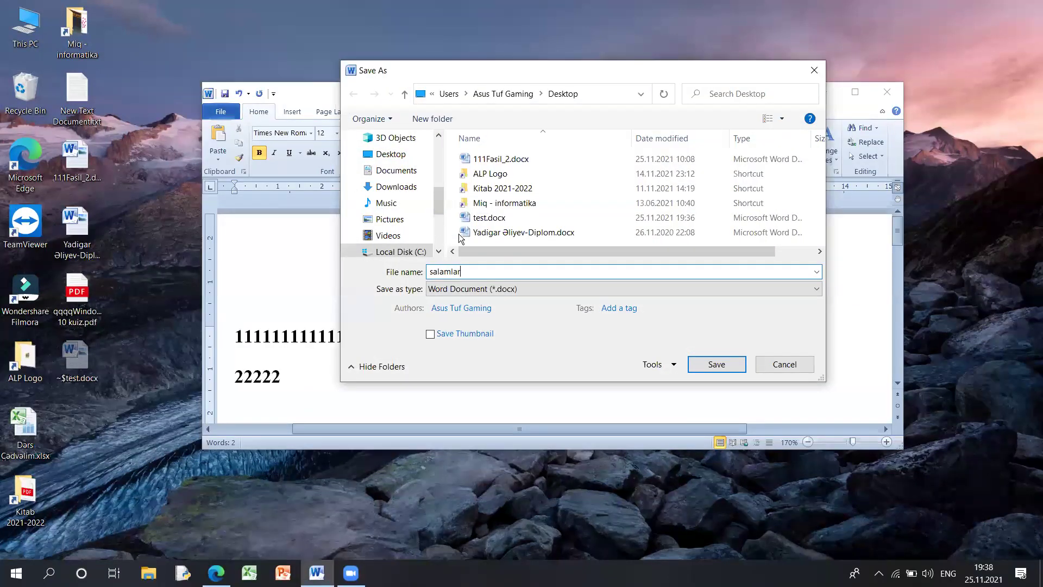
pyautogui.scroll(2, 435, 217)
pyautogui.click(413, 235)
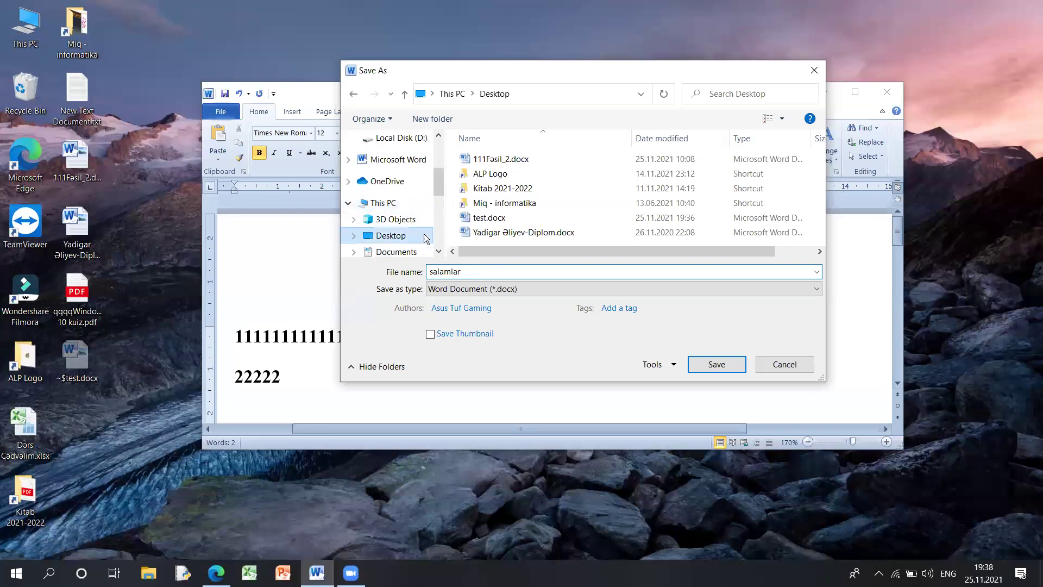
pyautogui.click(658, 364)
pyautogui.click(675, 401)
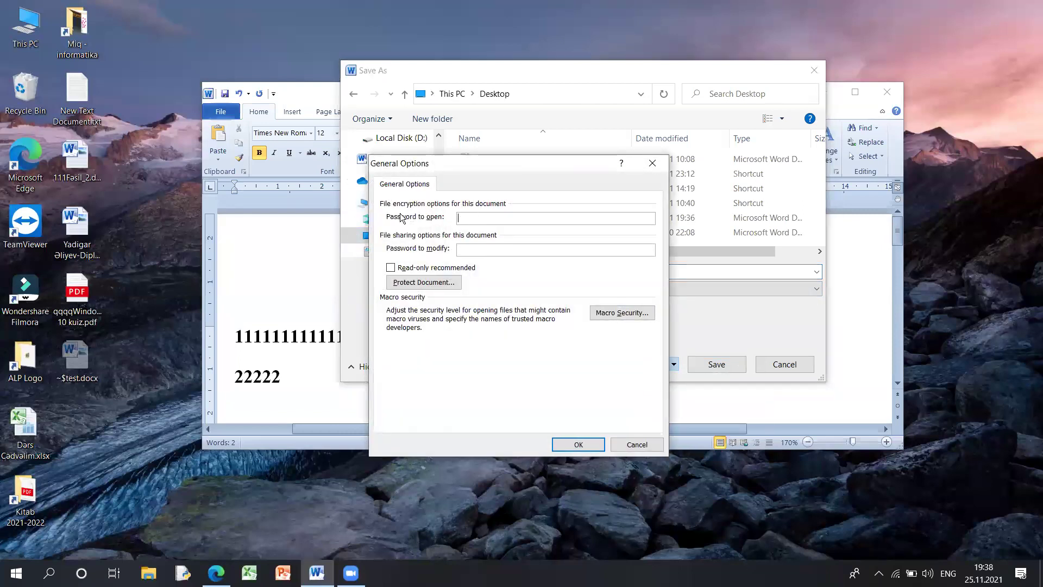
pyautogui.press('Tab')
pyautogui.click(578, 444)
pyautogui.write('123')
pyautogui.click(716, 364)
# - Reopen salamlar.docx from the Desktop as Read Only, skipping the modify password
pyautogui.click(885, 92)
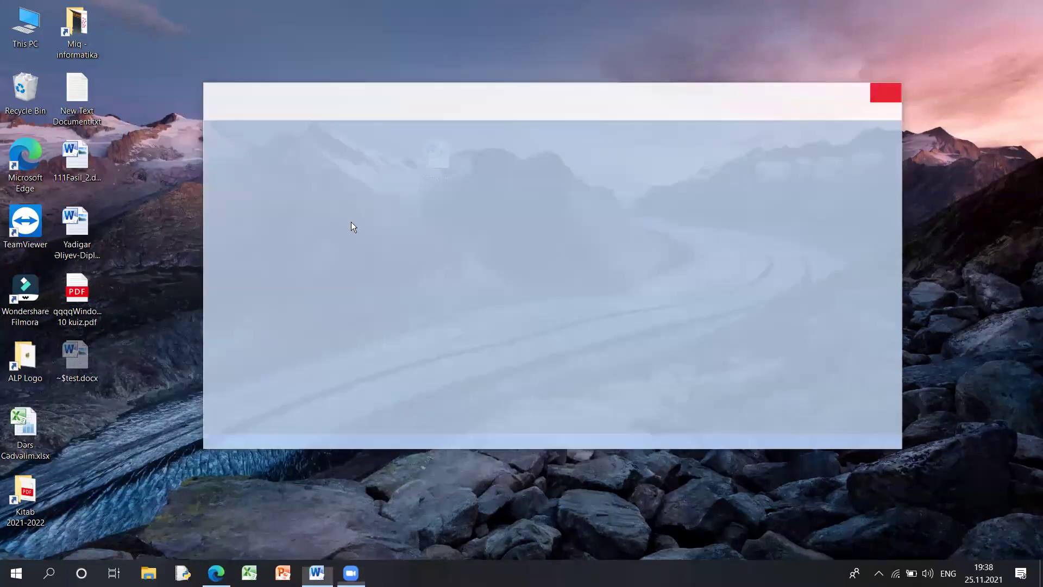
pyautogui.moveTo(92, 349); pyautogui.dragTo(535, 179)
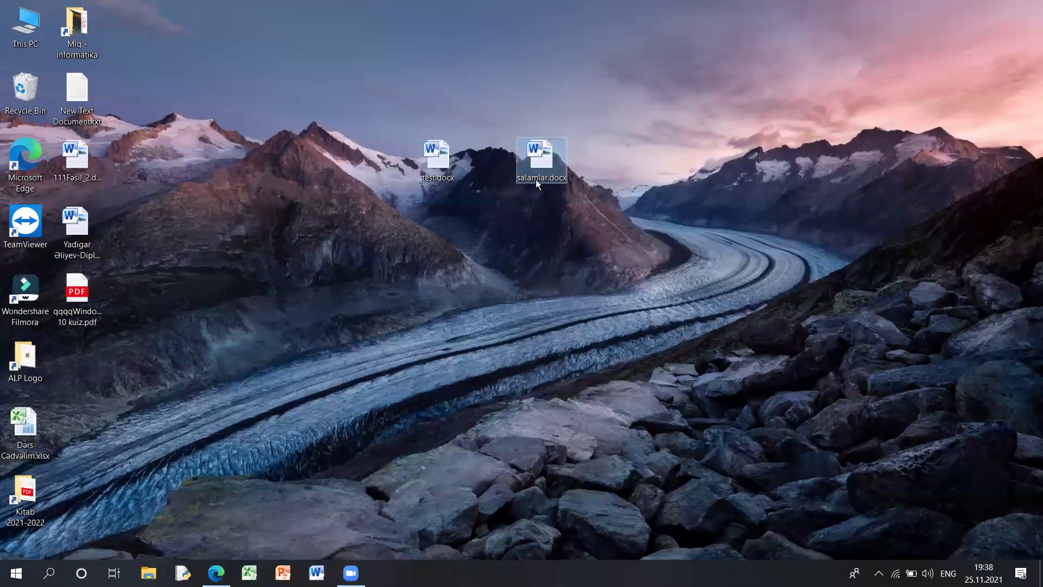
pyautogui.doubleClick(536, 180)
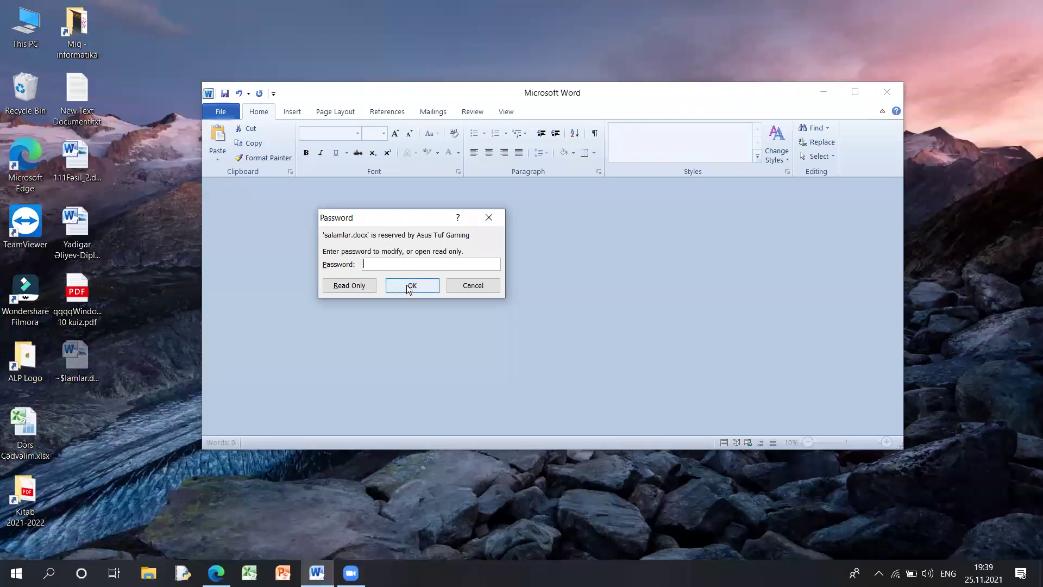
pyautogui.click(367, 291)
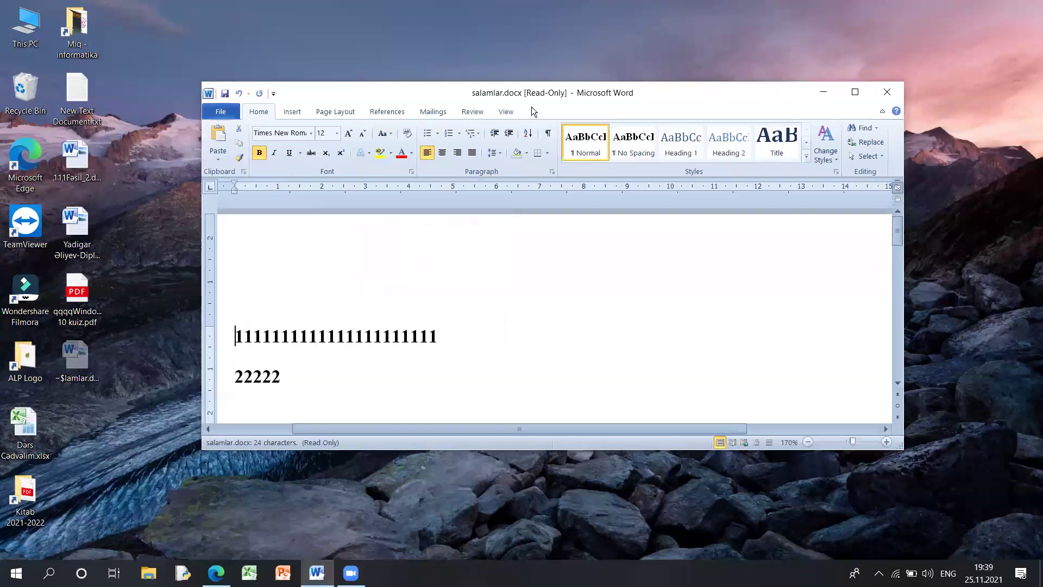
pyautogui.moveTo(530, 97); pyautogui.dragTo(505, 91)
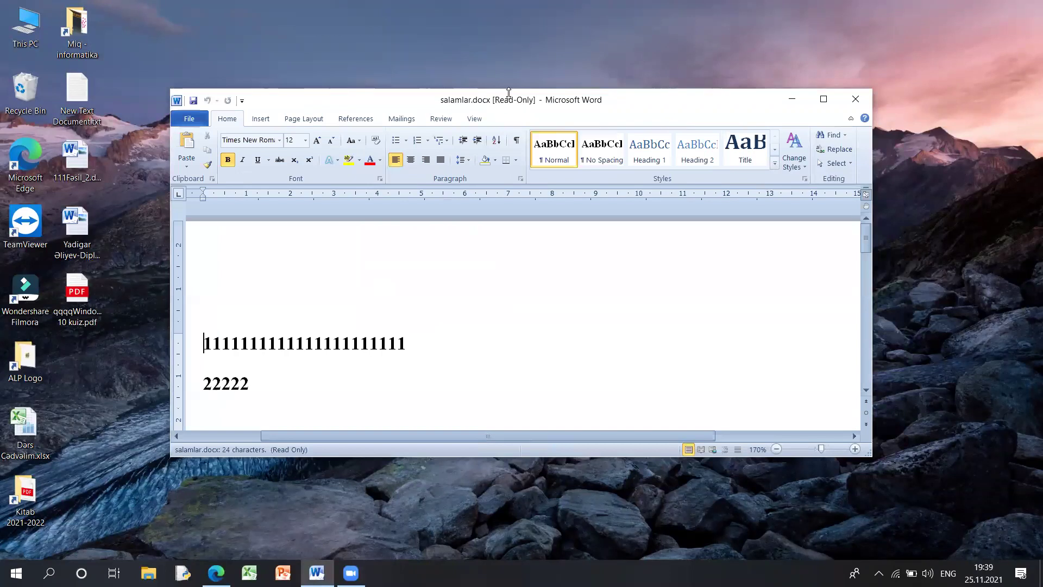
pyautogui.click(307, 381)
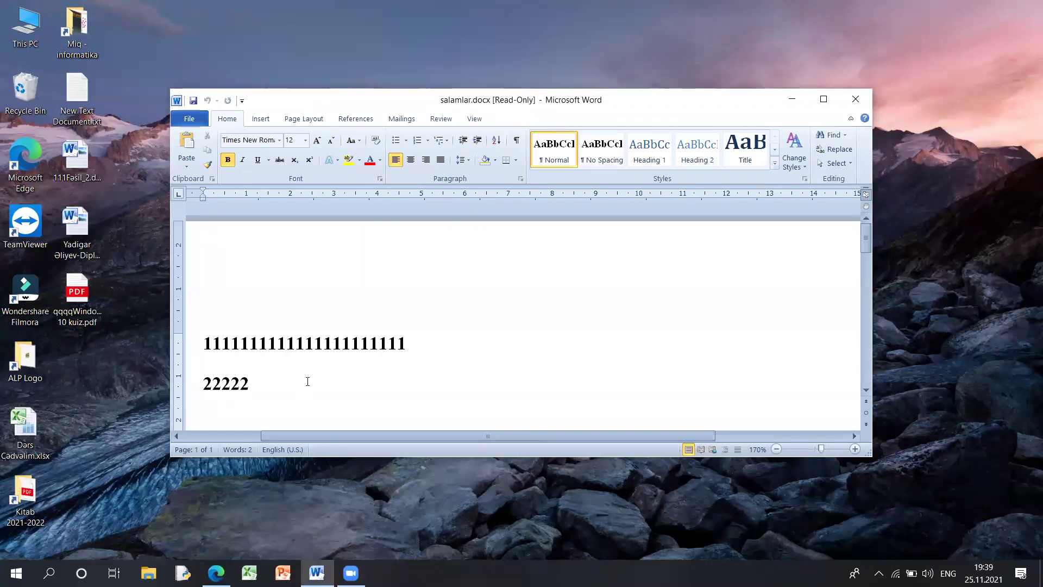
# - Type random letters after 22222, cancel the Save As that Save triggers twice, then close
pyautogui.write('fjlsjfdlksdjflkdsjlfkjsdlkfjds')
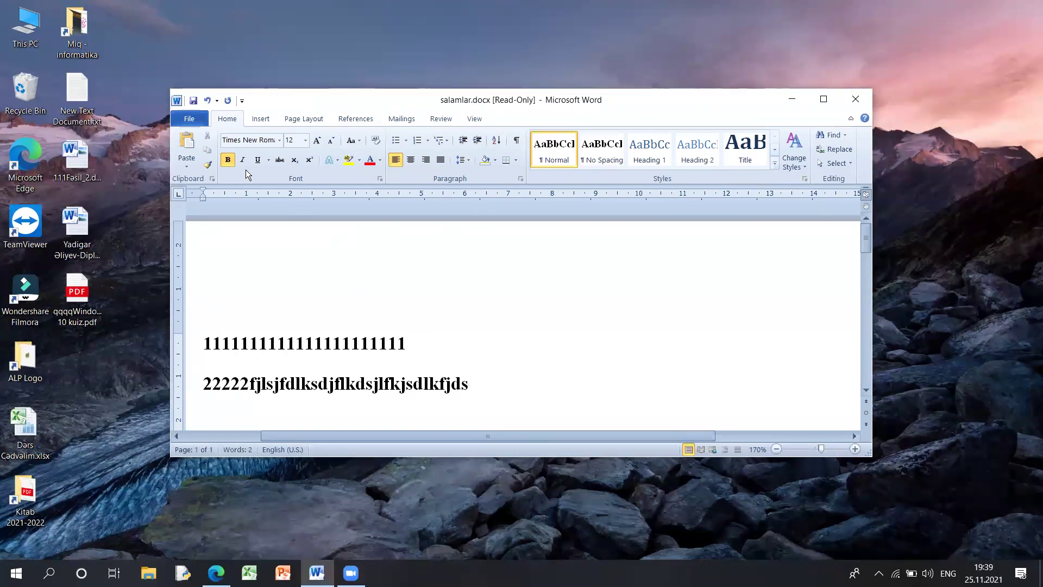
pyautogui.click(196, 119)
pyautogui.click(232, 139)
pyautogui.moveTo(321, 101); pyautogui.dragTo(437, 163)
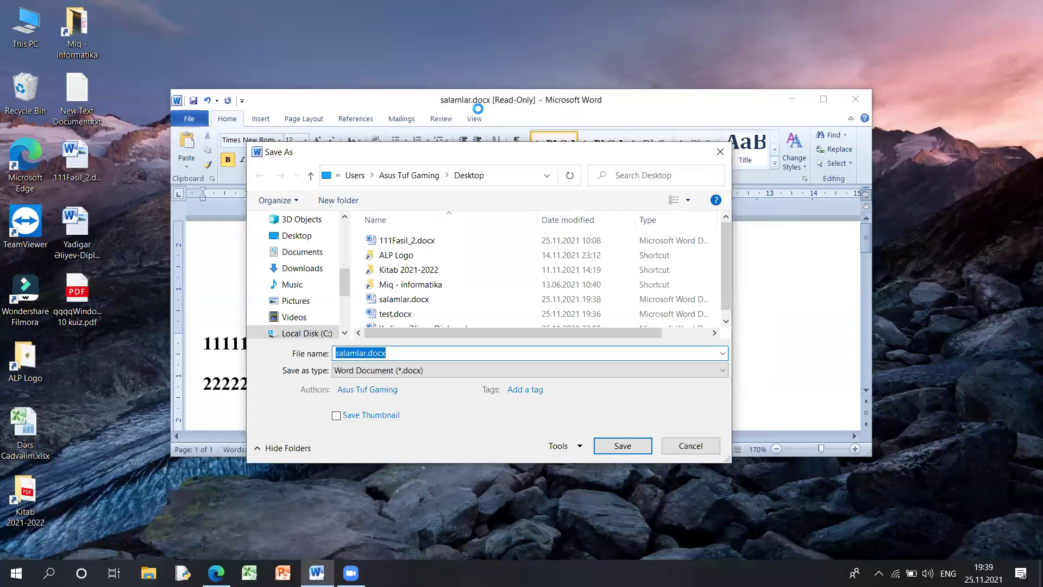
pyautogui.moveTo(496, 140); pyautogui.dragTo(524, 129)
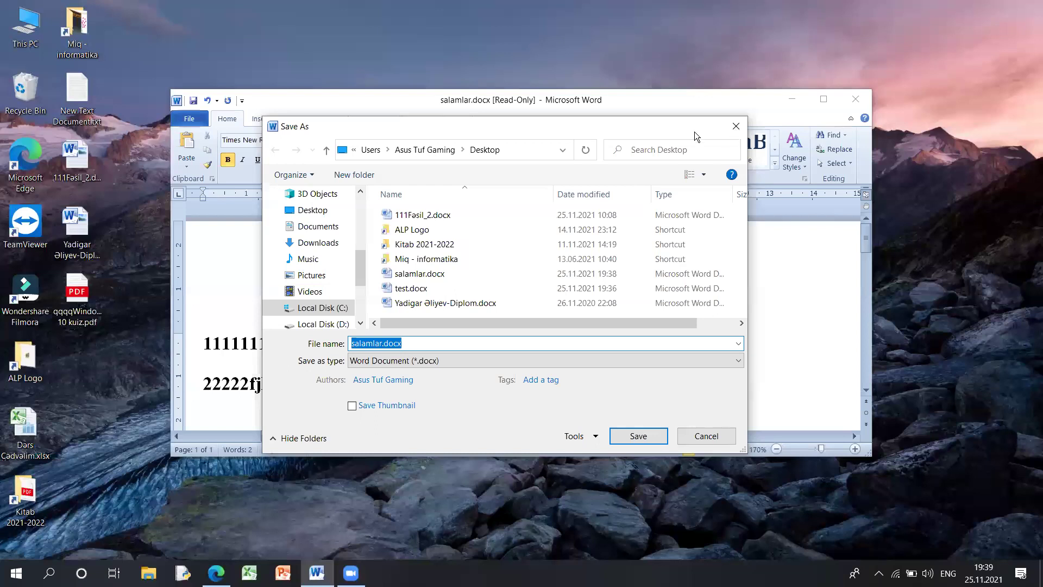
pyautogui.press('Escape')
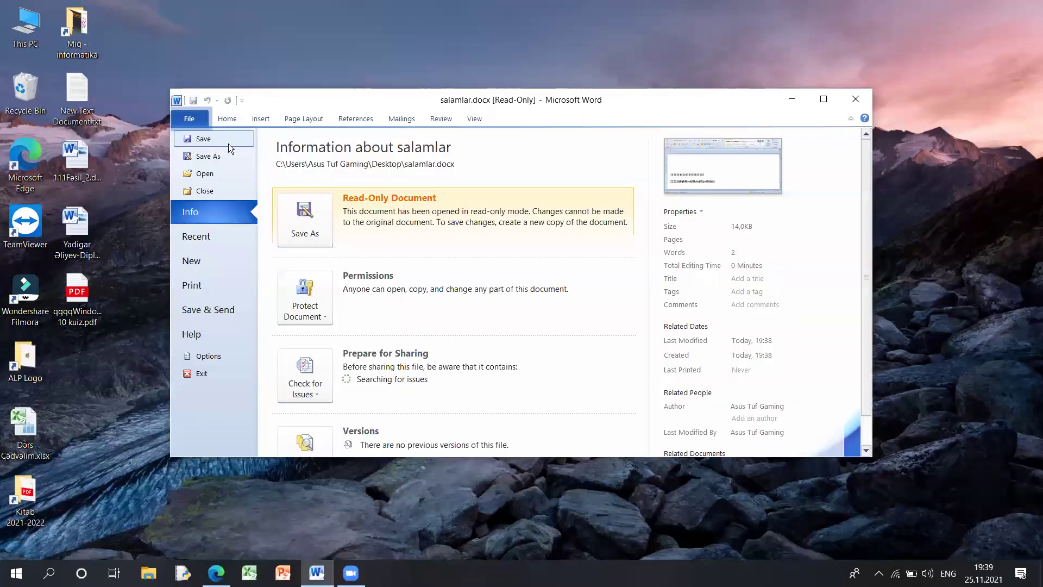
pyautogui.click(221, 143)
pyautogui.moveTo(413, 118); pyautogui.dragTo(408, 108)
pyautogui.click(745, 122)
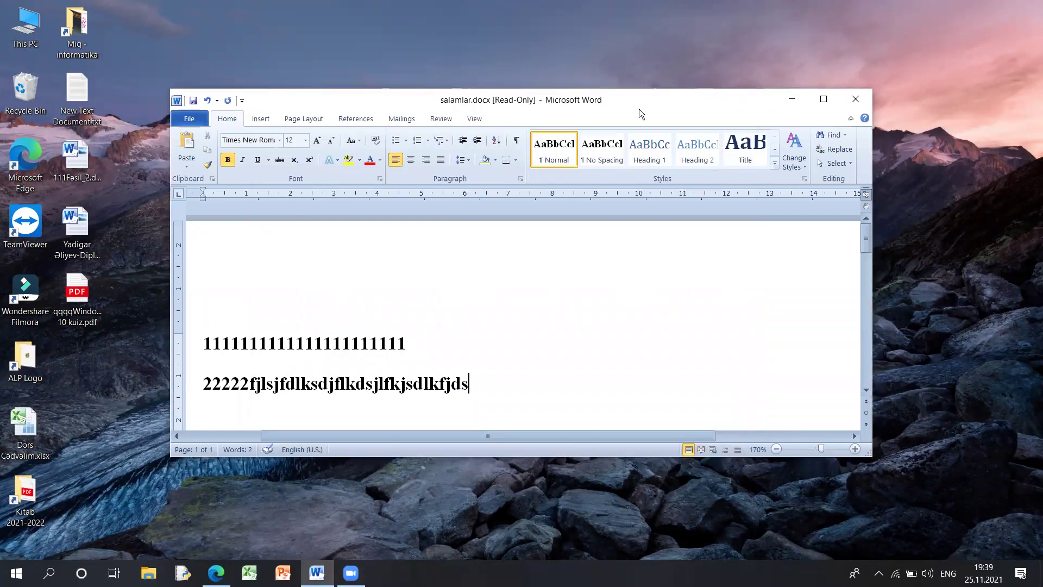
pyautogui.click(856, 101)
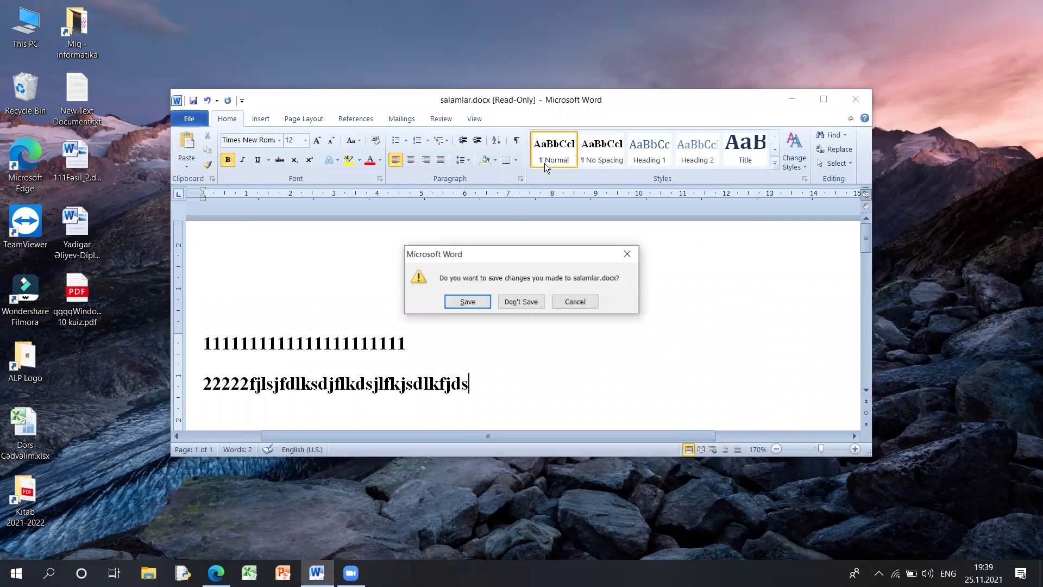
# - Discard the changes, start a blank Document1, cancel its Save As, and reopen File
pyautogui.press('n')
pyautogui.doubleClick(547, 164)
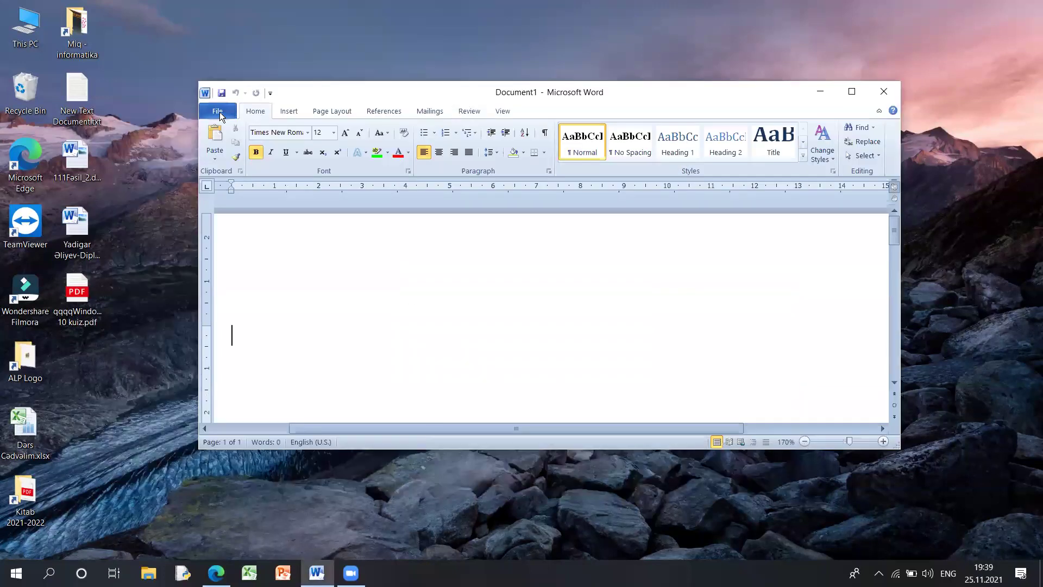
pyautogui.click(217, 111)
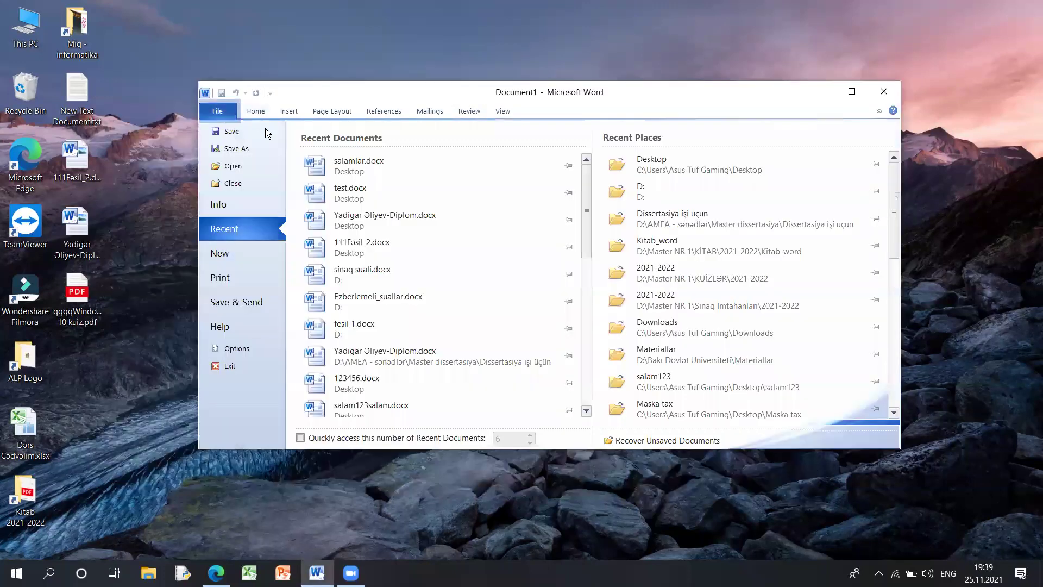
pyautogui.click(265, 128)
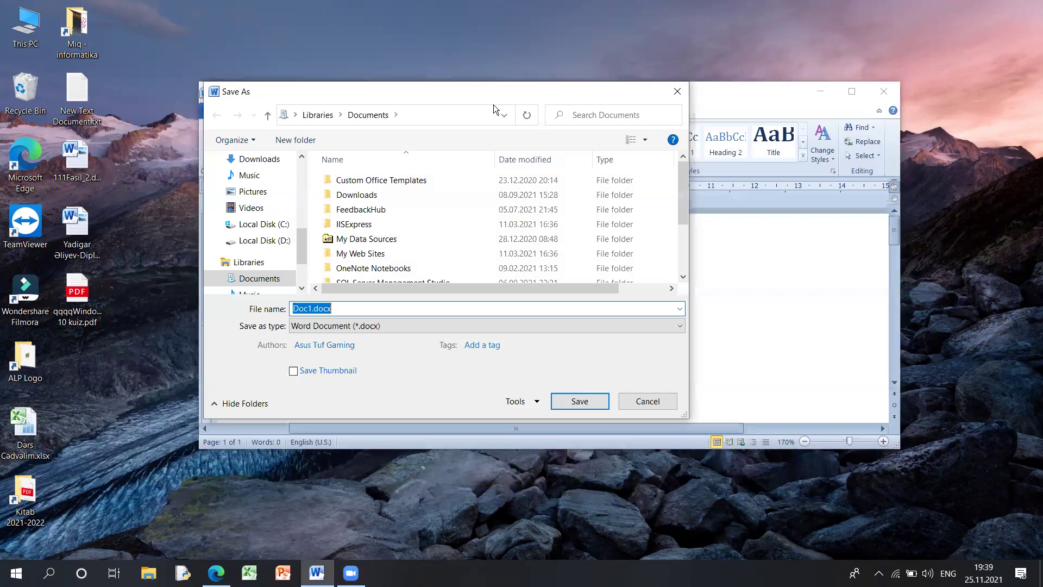
pyautogui.click(678, 92)
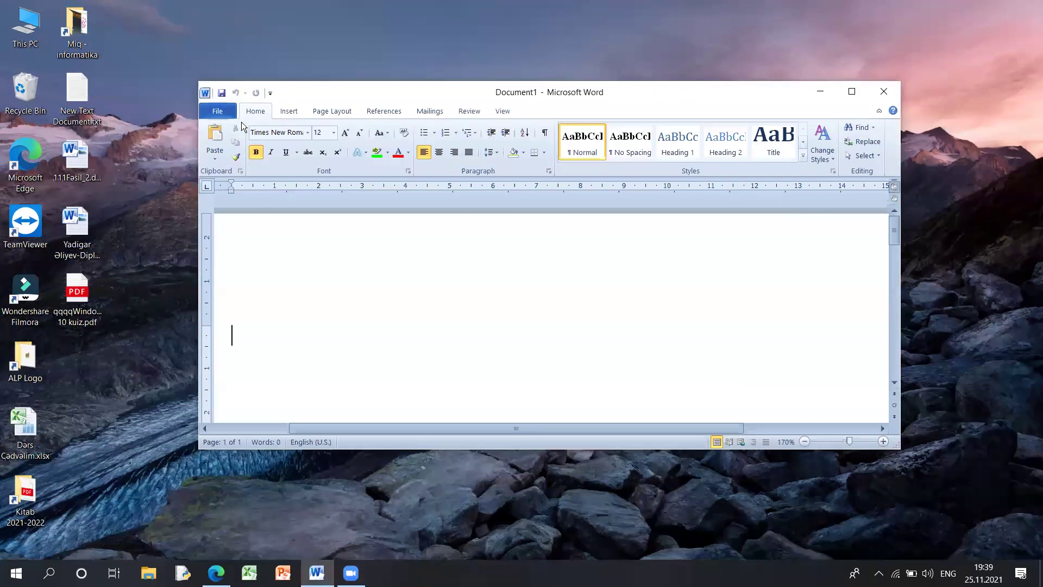
pyautogui.click(233, 114)
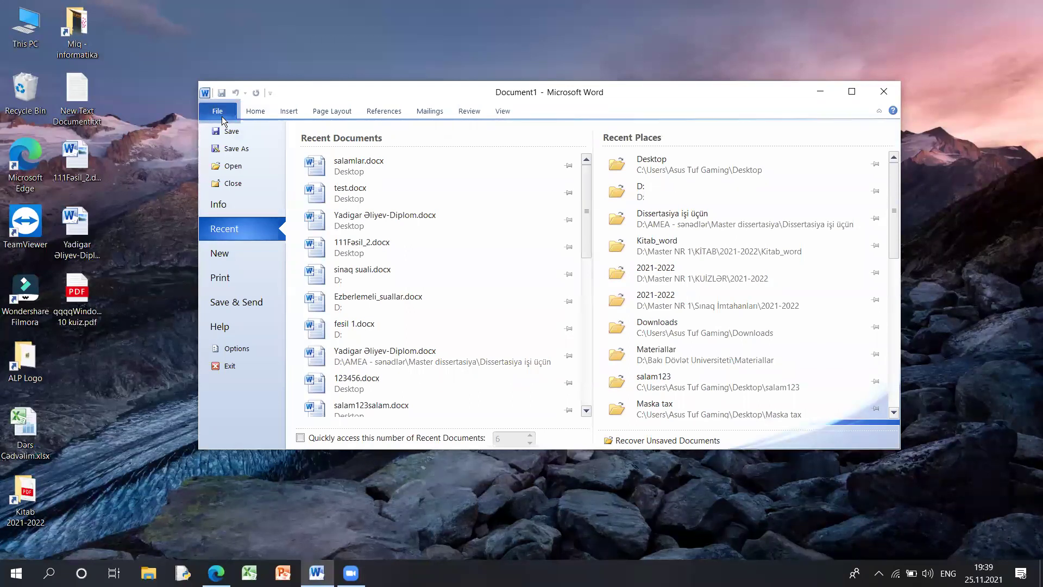
# - Close Word, reopen test.docx and browse to Local Disk (D:) in the Open dialog
pyautogui.click(881, 91)
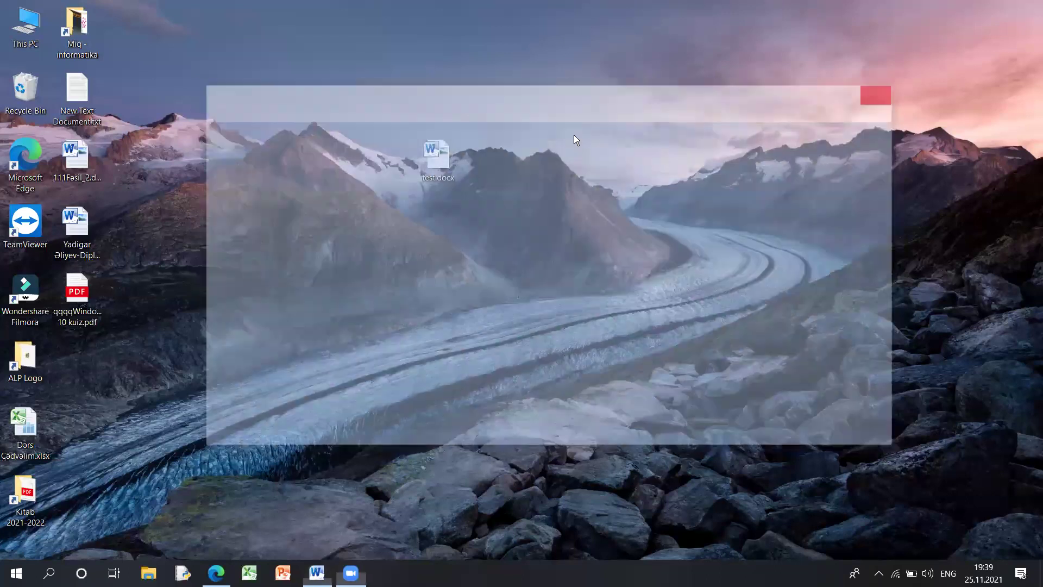
pyautogui.doubleClick(440, 151)
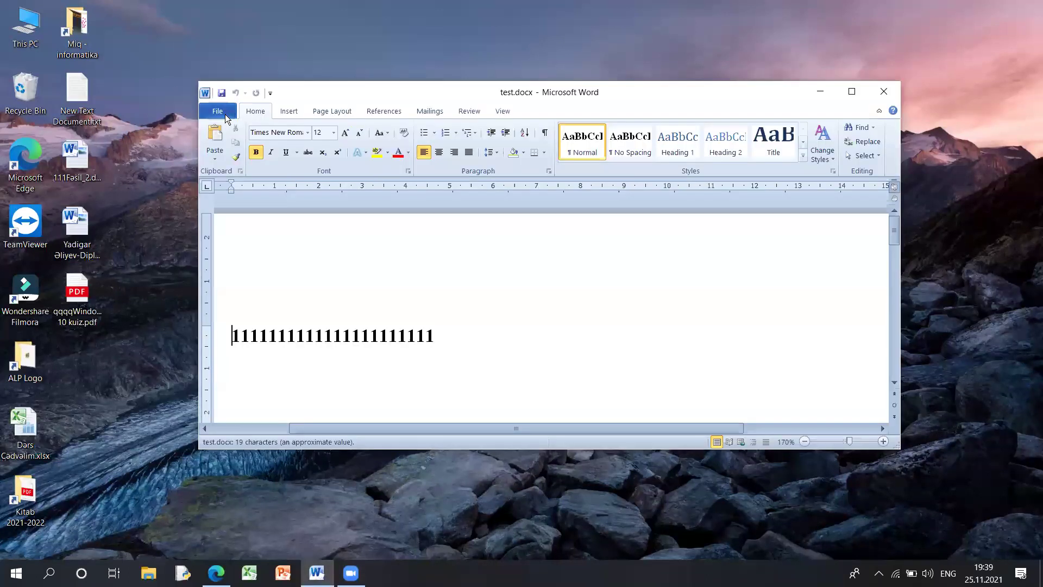
pyautogui.click(225, 114)
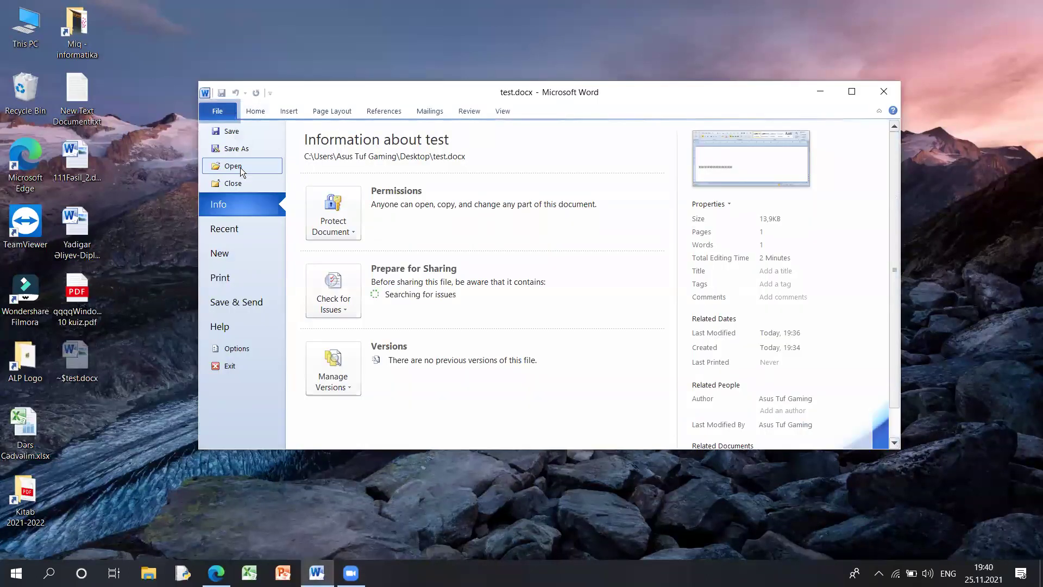
pyautogui.click(240, 168)
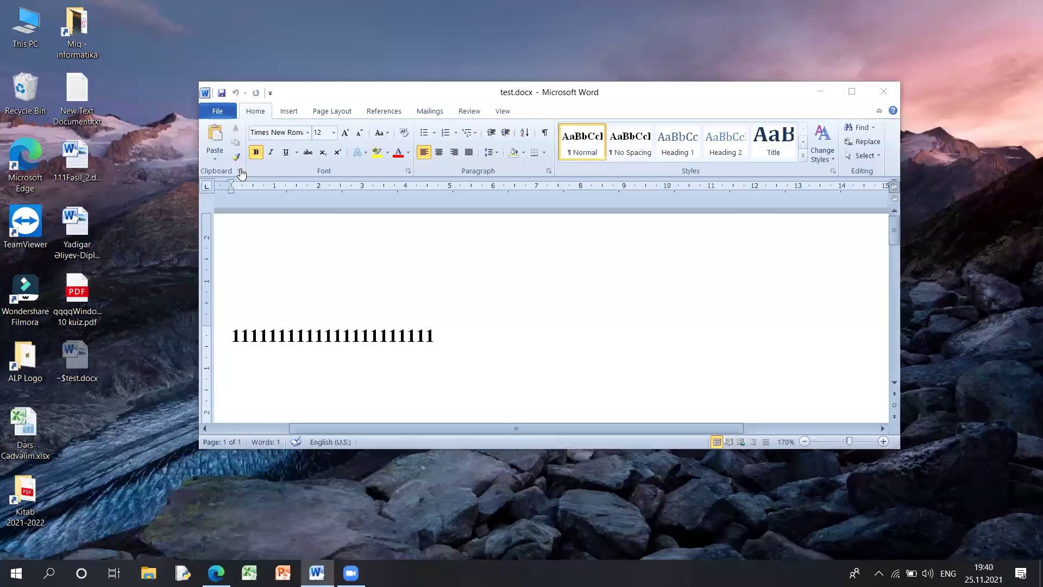
pyautogui.click(280, 224)
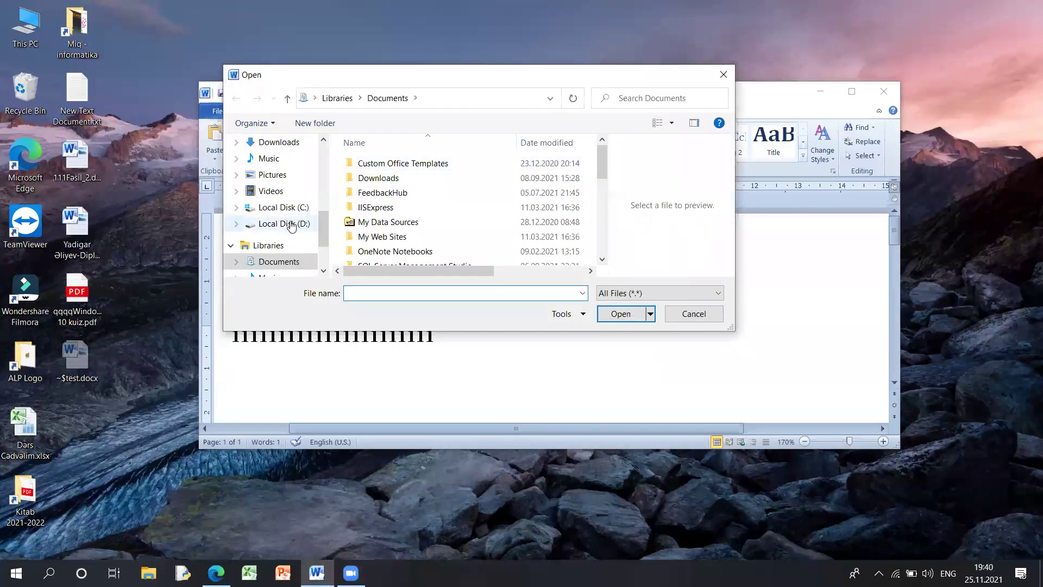
# - Open fesil 1.docx from Local Disk (D:)
pyautogui.scroll(-5, 438, 225)
pyautogui.scroll(-2, 440, 238)
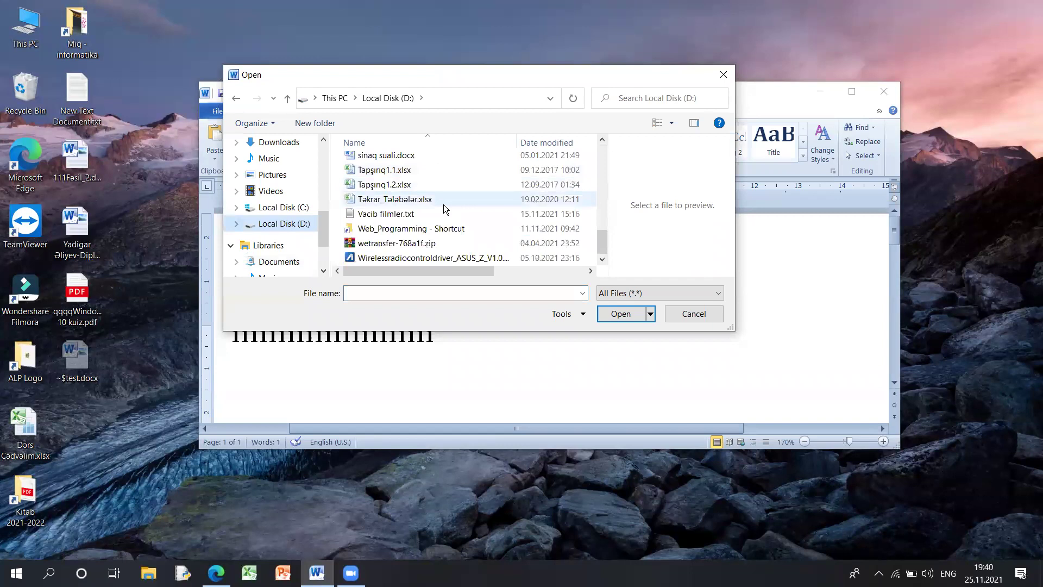
pyautogui.scroll(1, 443, 205)
pyautogui.click(403, 159)
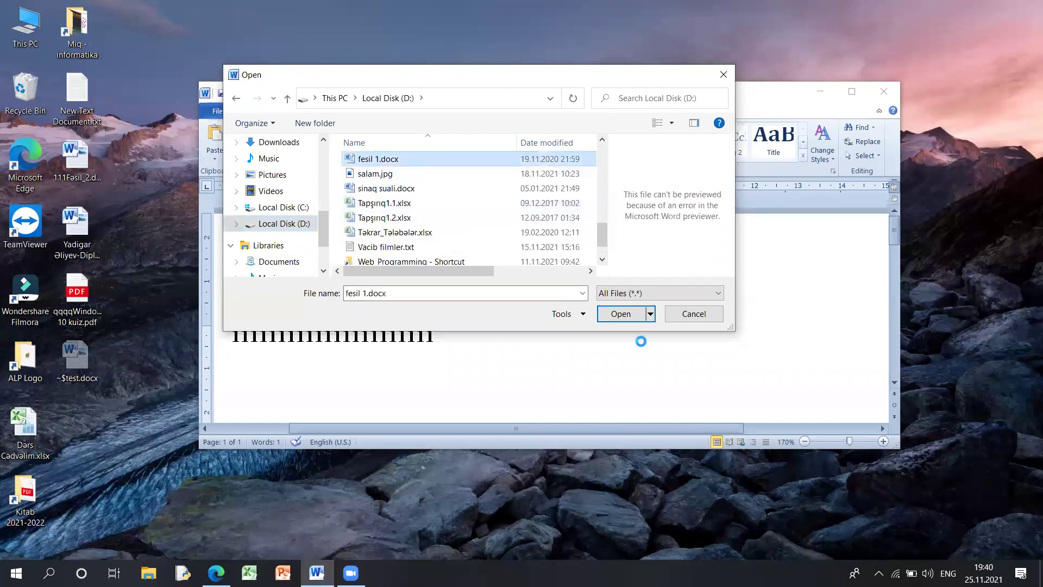
pyautogui.click(620, 314)
# - Scroll through fesil 1.docx and close its window
pyautogui.scroll(-10, 585, 292)
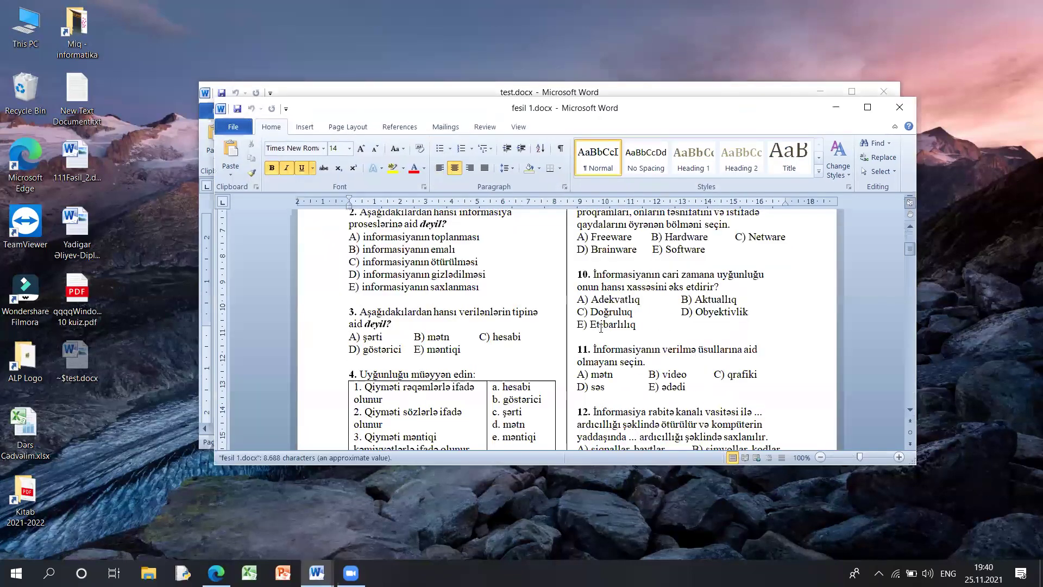
pyautogui.scroll(-15, 605, 346)
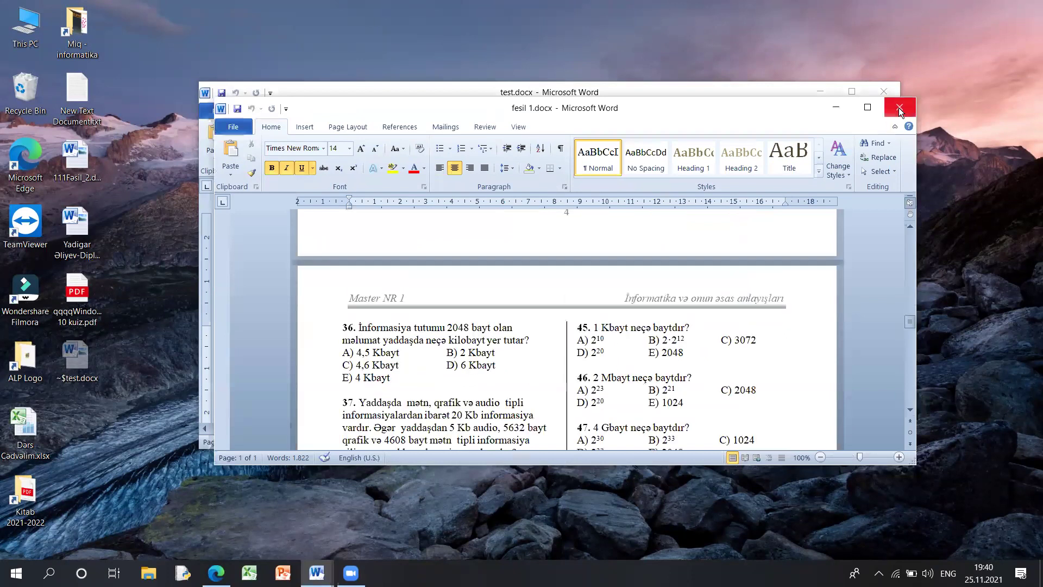
pyautogui.click(900, 107)
# - From test.docx's Open dialog, list the Open button's modes (read-only, as copy, …)
pyautogui.click(229, 113)
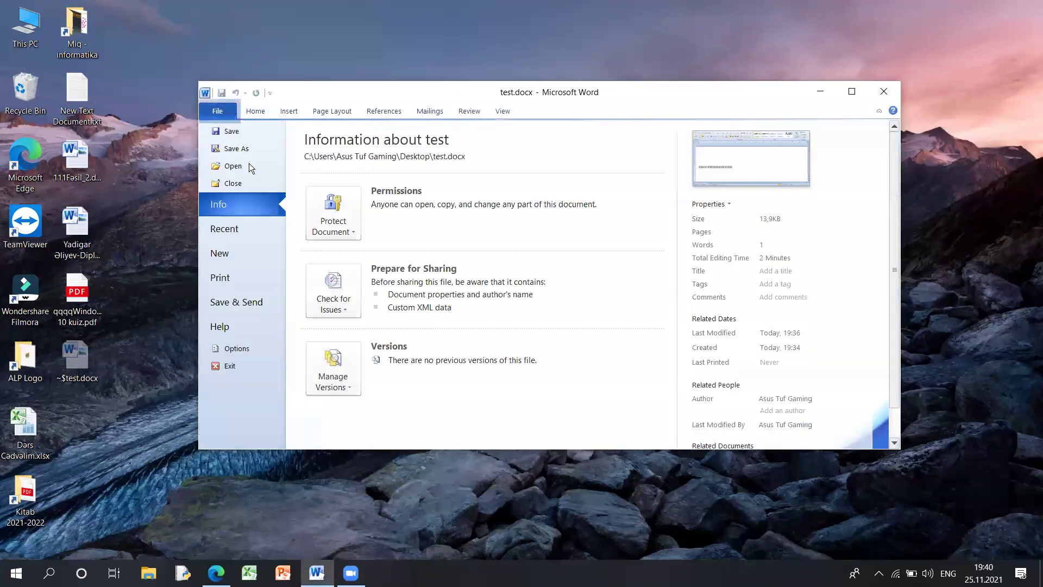
pyautogui.click(248, 163)
pyautogui.click(624, 331)
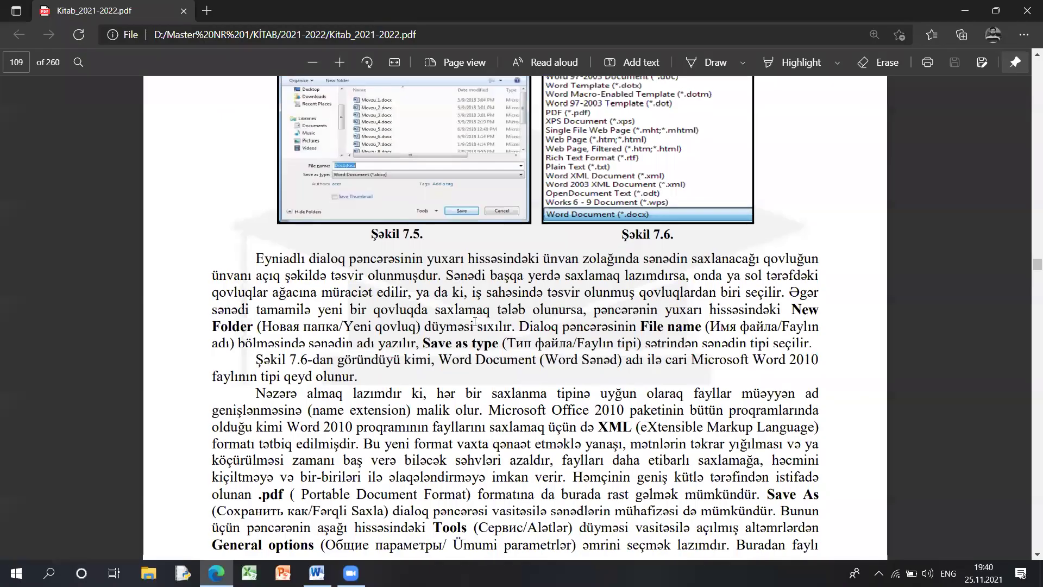
# - Highlight the Open command sentence and the Open read only heading with its explanation
pyautogui.scroll(-8, 754, 314)
pyautogui.keyDown('ctrl'); pyautogui.scroll(1, 778, 288); pyautogui.keyUp('ctrl')
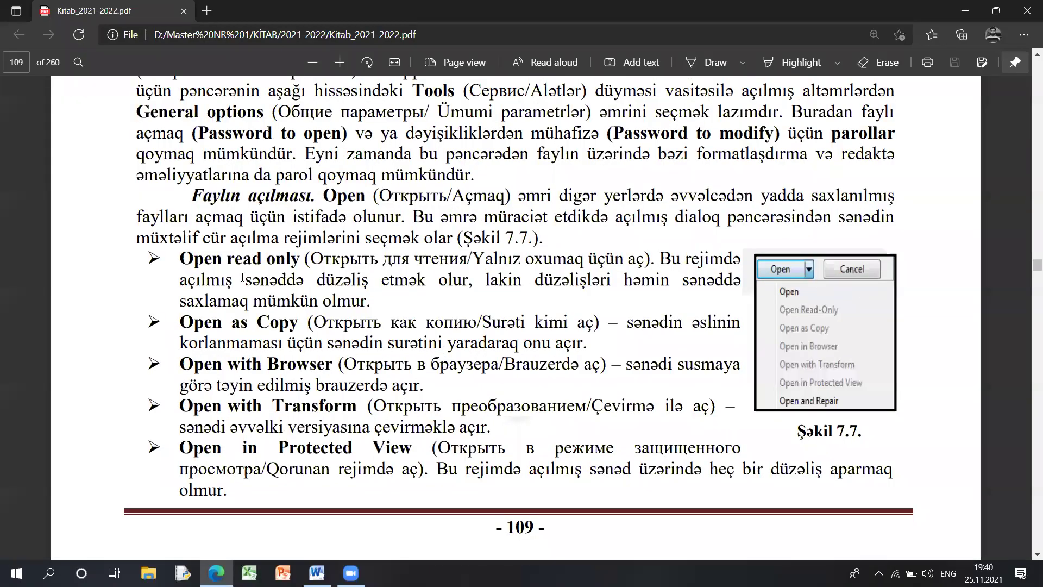
pyautogui.moveTo(305, 195); pyautogui.dragTo(668, 217)
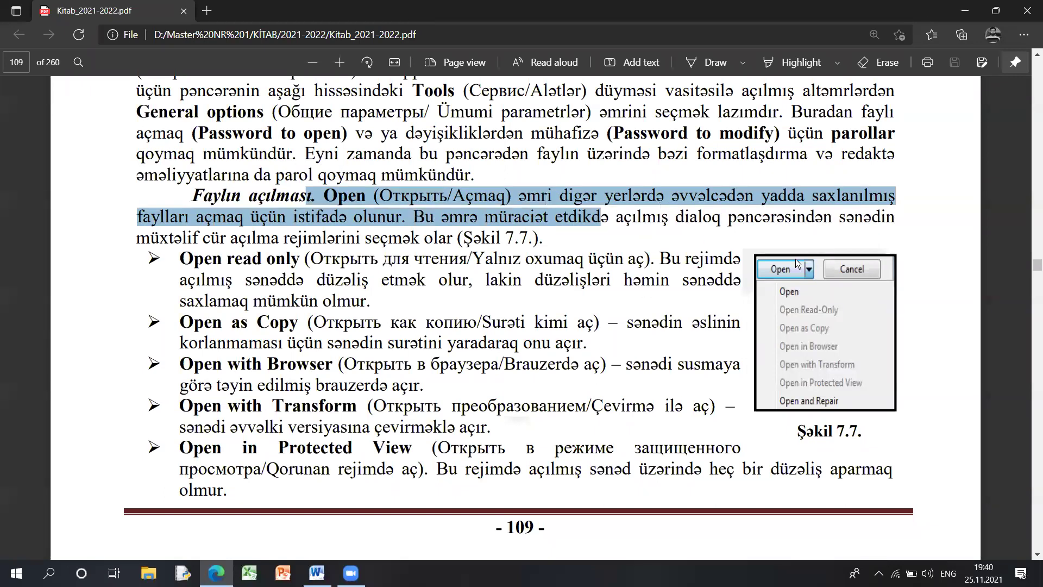
pyautogui.moveTo(180, 259); pyautogui.dragTo(285, 259)
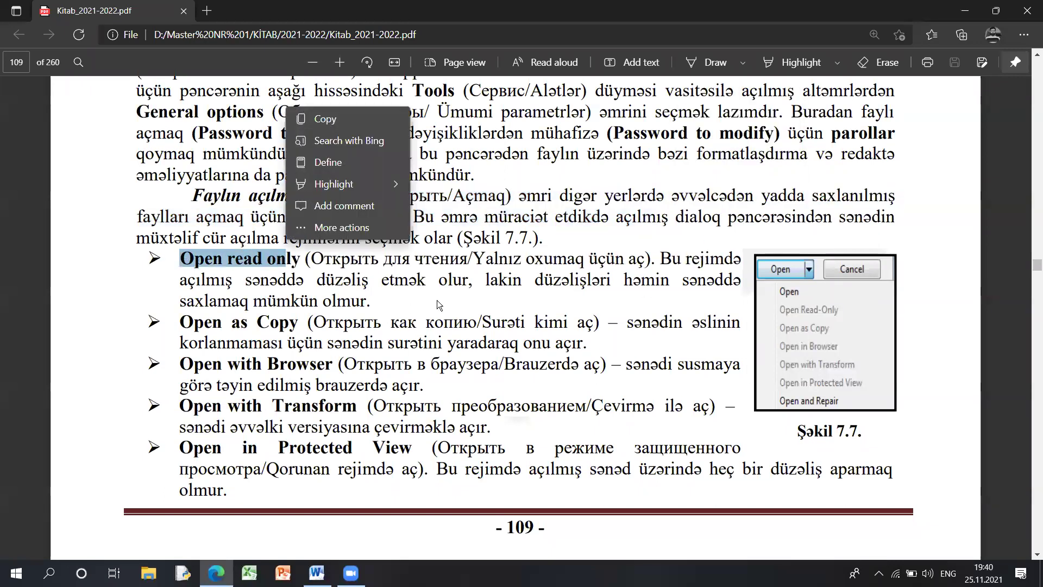
pyautogui.moveTo(188, 281); pyautogui.dragTo(452, 284)
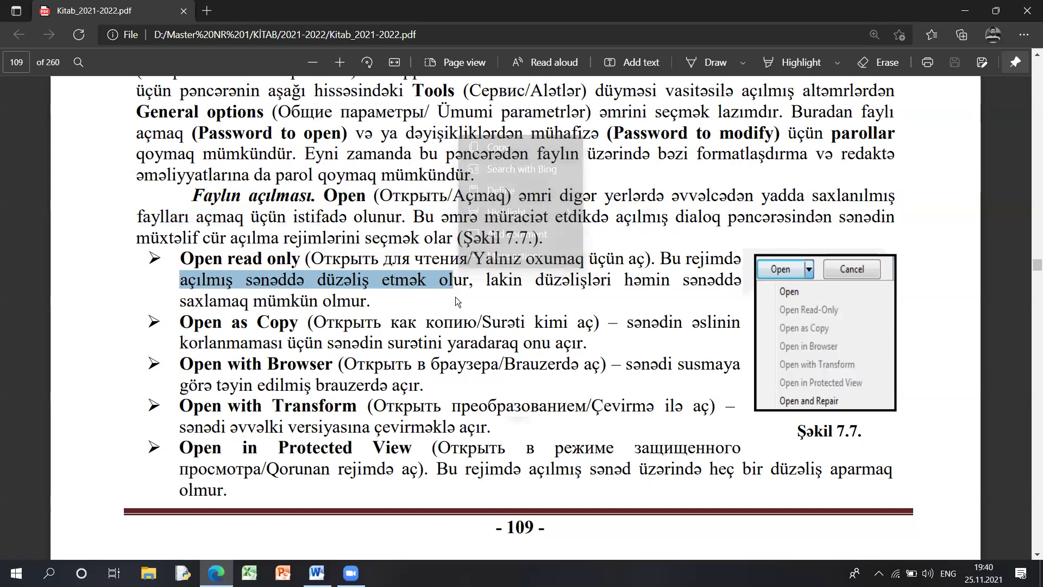
# - Highlight Open as Copy with its explanation, then the Open with Browser and Open with Transform headings
pyautogui.moveTo(179, 321); pyautogui.dragTo(306, 323)
pyautogui.moveTo(585, 343); pyautogui.dragTo(287, 343)
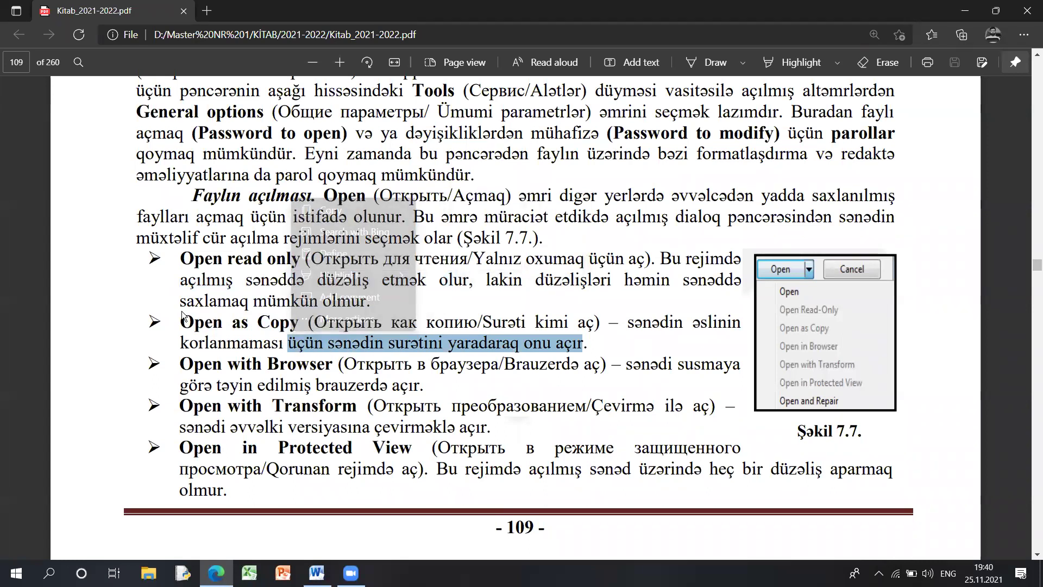
pyautogui.moveTo(179, 364); pyautogui.dragTo(332, 363)
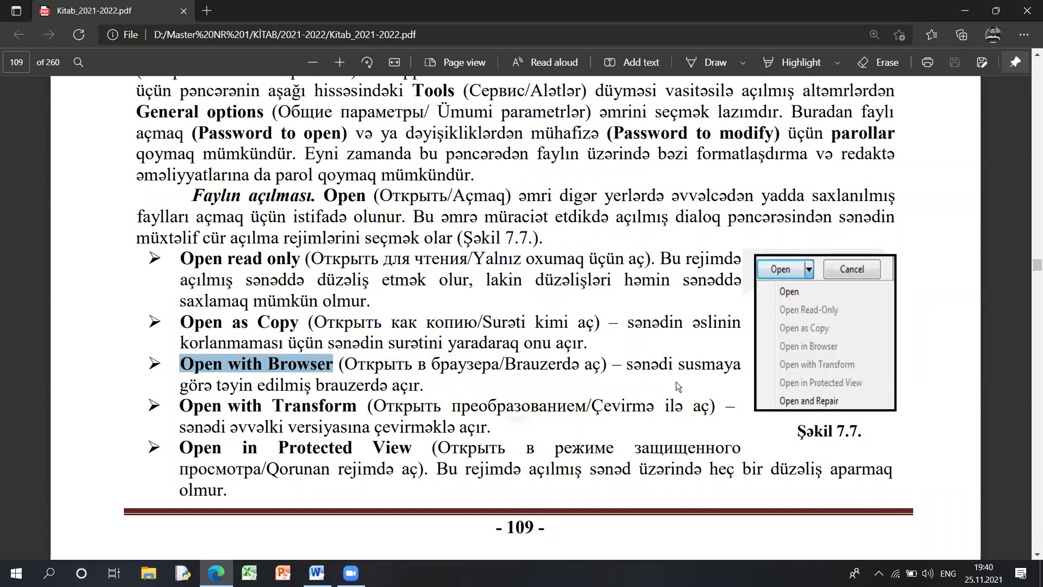
pyautogui.moveTo(180, 405); pyautogui.dragTo(343, 407)
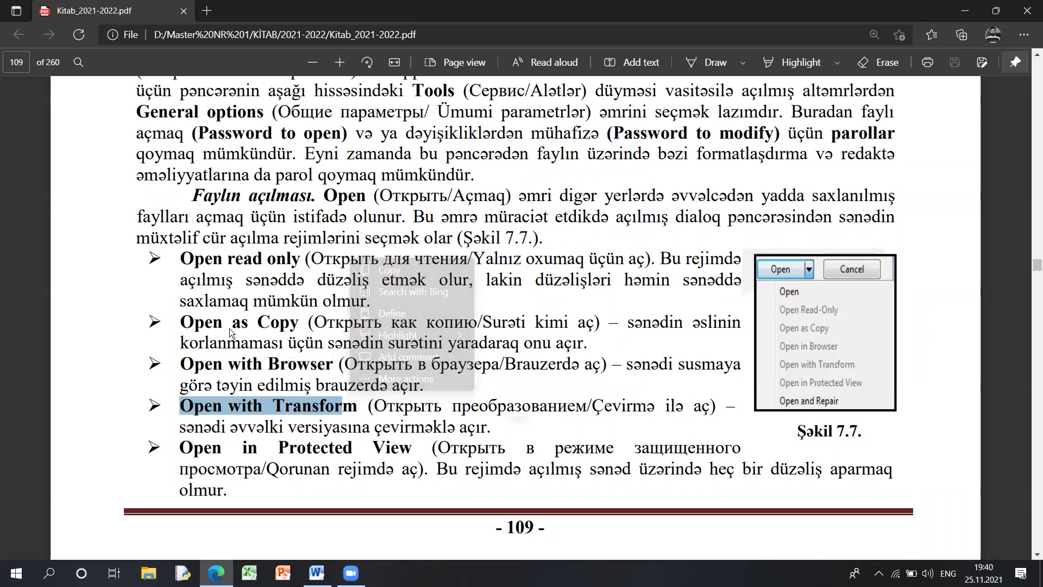
# - Highlight the Open in Protected View and Open and Repair headings, then reselect earlier text
pyautogui.scroll(-1, 295, 317)
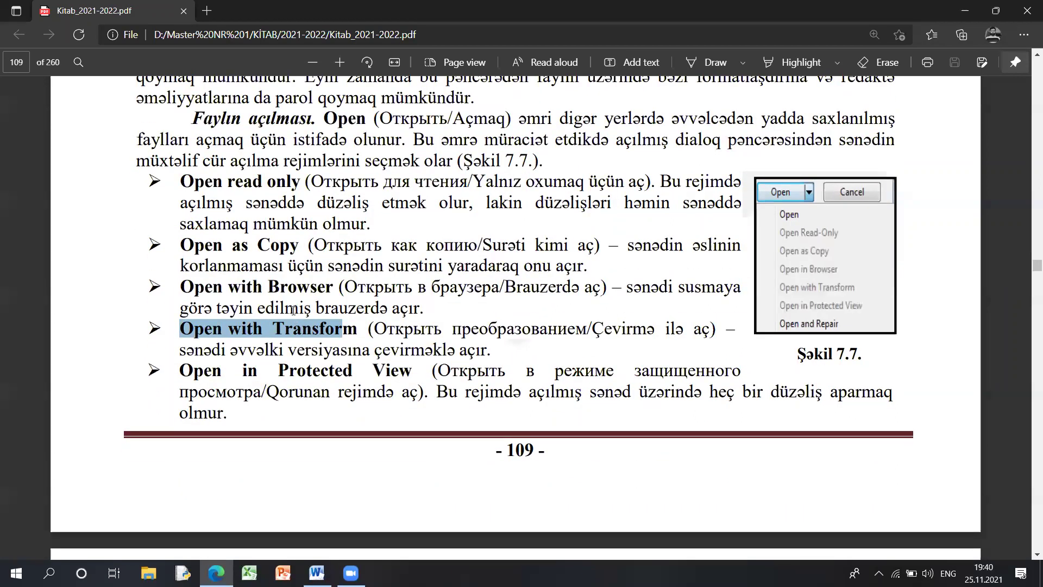
pyautogui.moveTo(180, 370); pyautogui.dragTo(399, 371)
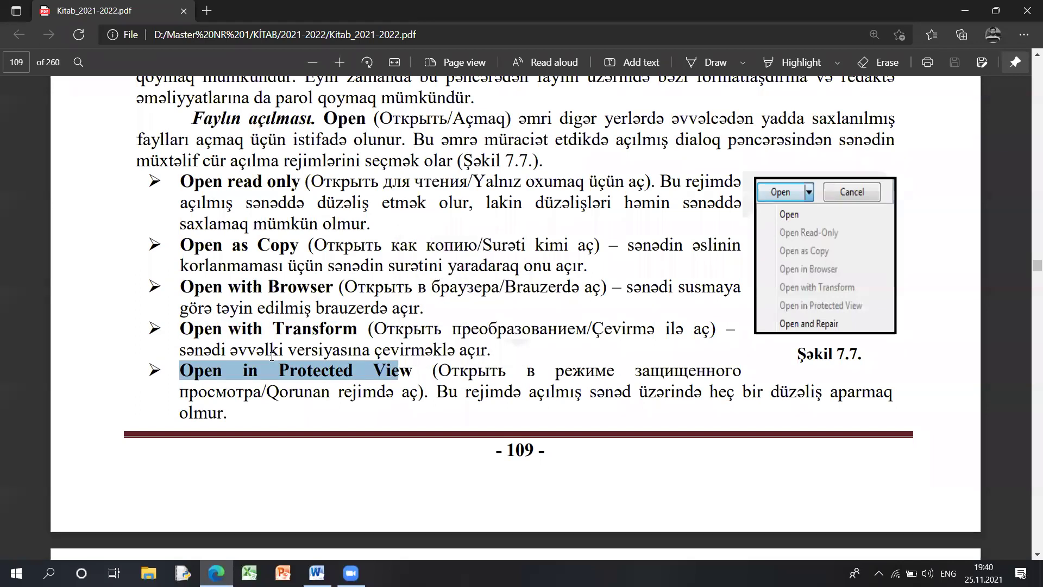
pyautogui.scroll(-5, 349, 336)
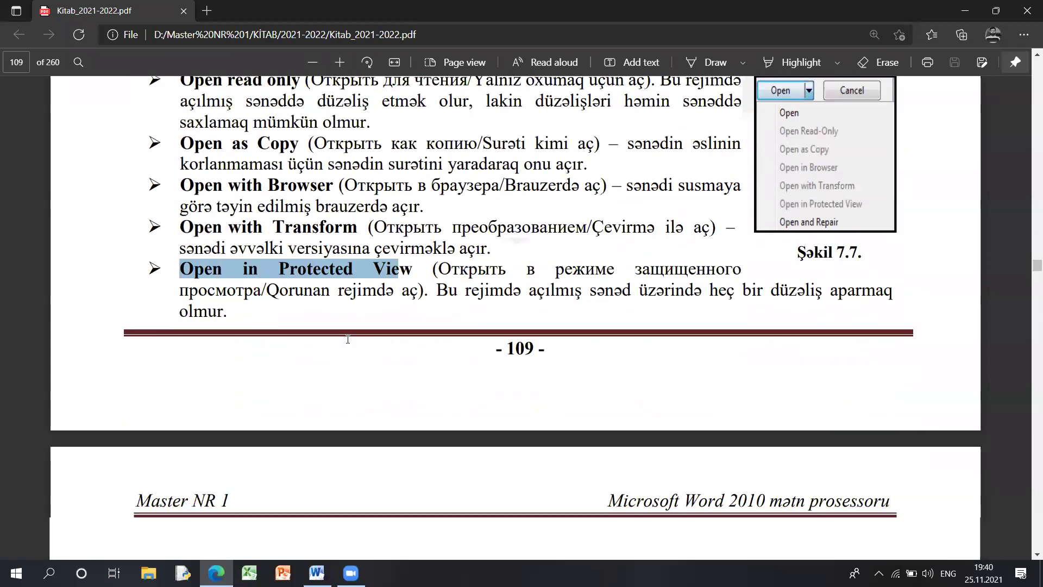
pyautogui.doubleClick(305, 340)
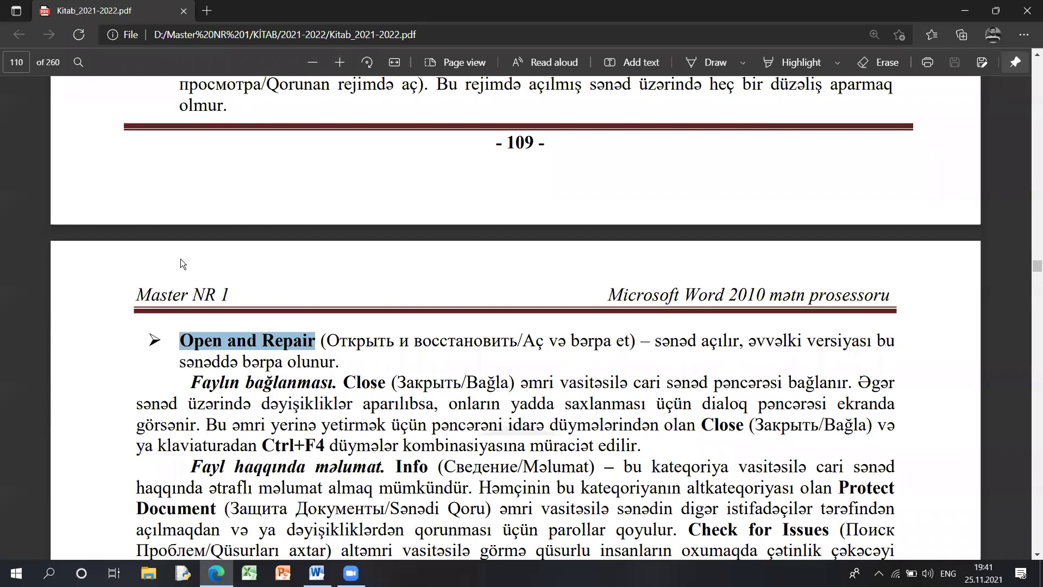
pyautogui.scroll(6, 349, 279)
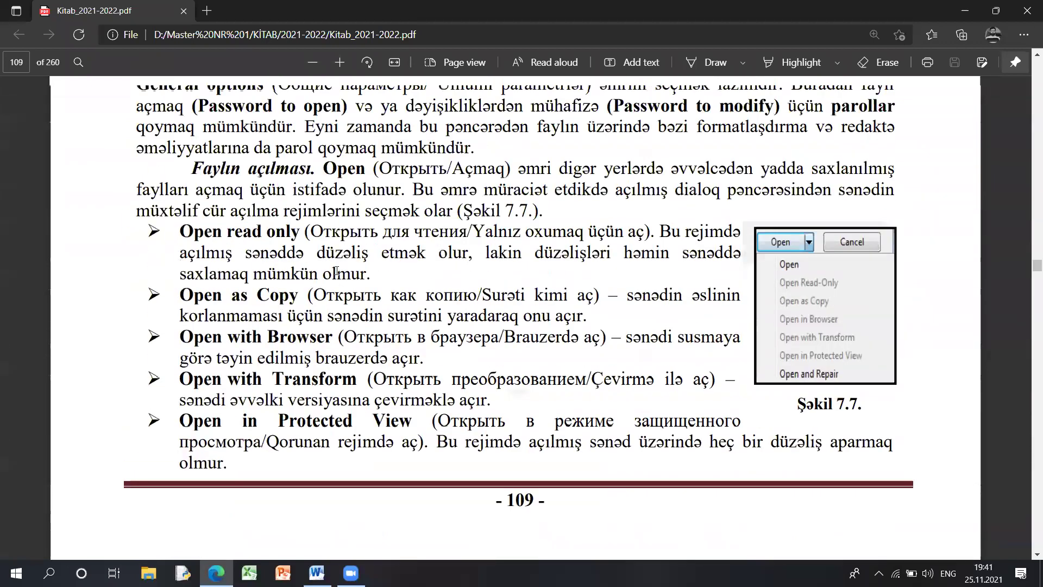
pyautogui.scroll(1, 384, 256)
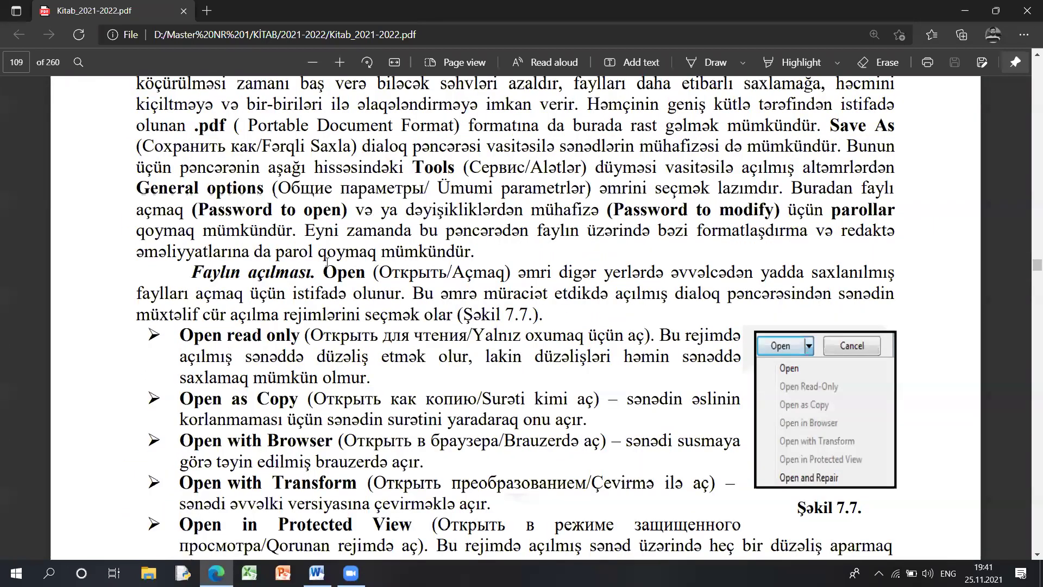
pyautogui.moveTo(192, 272); pyautogui.dragTo(487, 274)
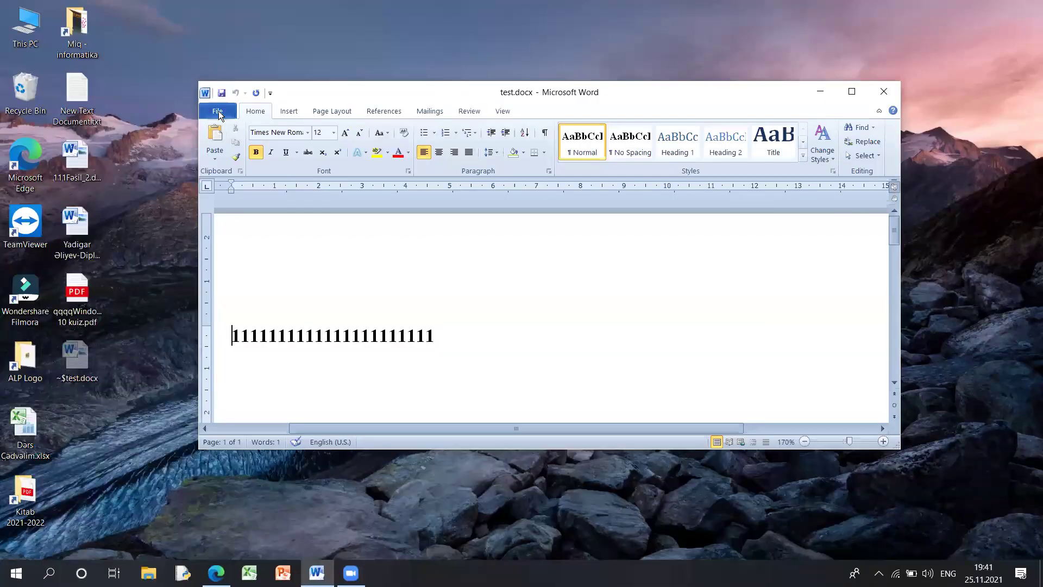
# - Create new blank documents from test.docx with Ctrl+N
pyautogui.click(218, 111)
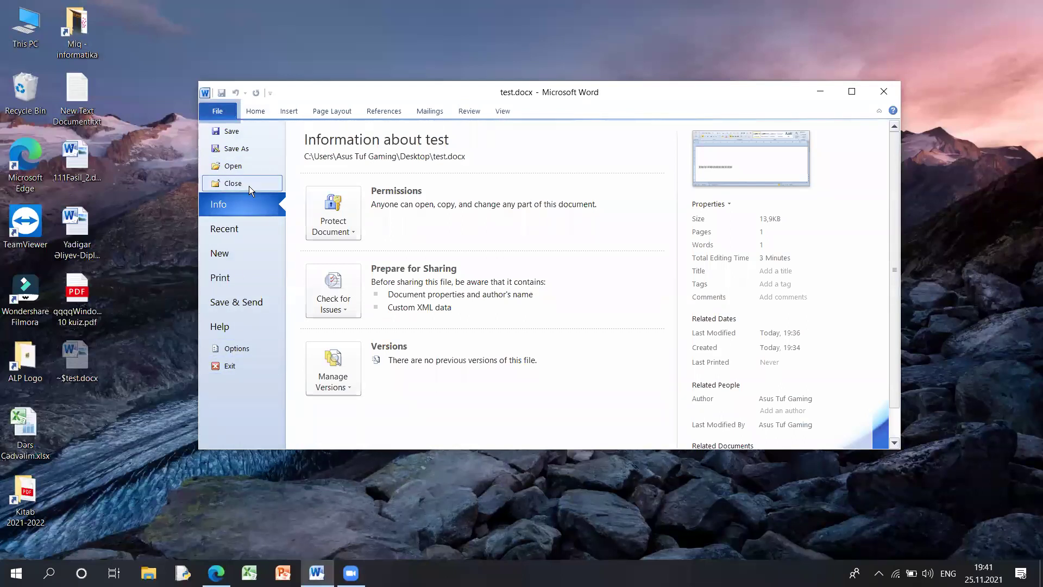
pyautogui.click(258, 113)
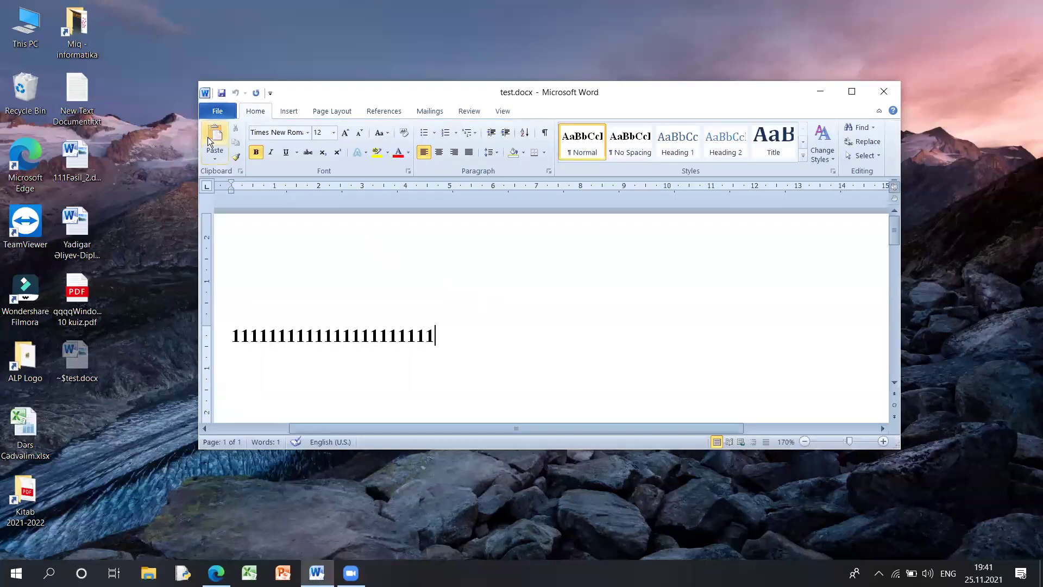
pyautogui.hotkey('ctrl', 'n')
pyautogui.hotkey('ctrl', 'n')
pyautogui.hotkey('ctrl', 'n')
pyautogui.hotkey('ctrl', 'n')
pyautogui.hotkey('ctrl', 'n')
pyautogui.hotkey('ctrl', 'n')
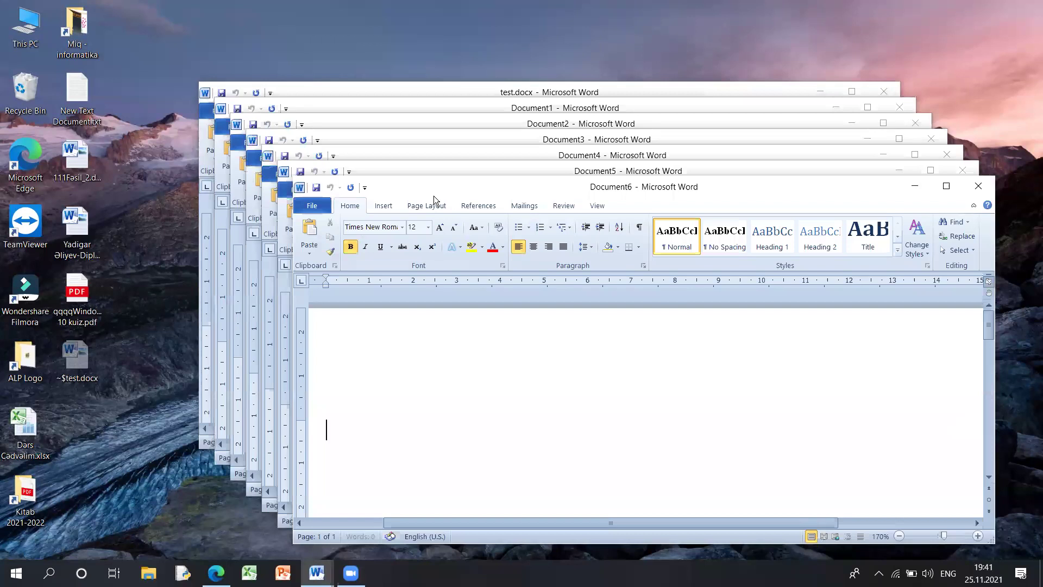
# - Close Document6, then move Document5's window and show its File info page
pyautogui.click(311, 206)
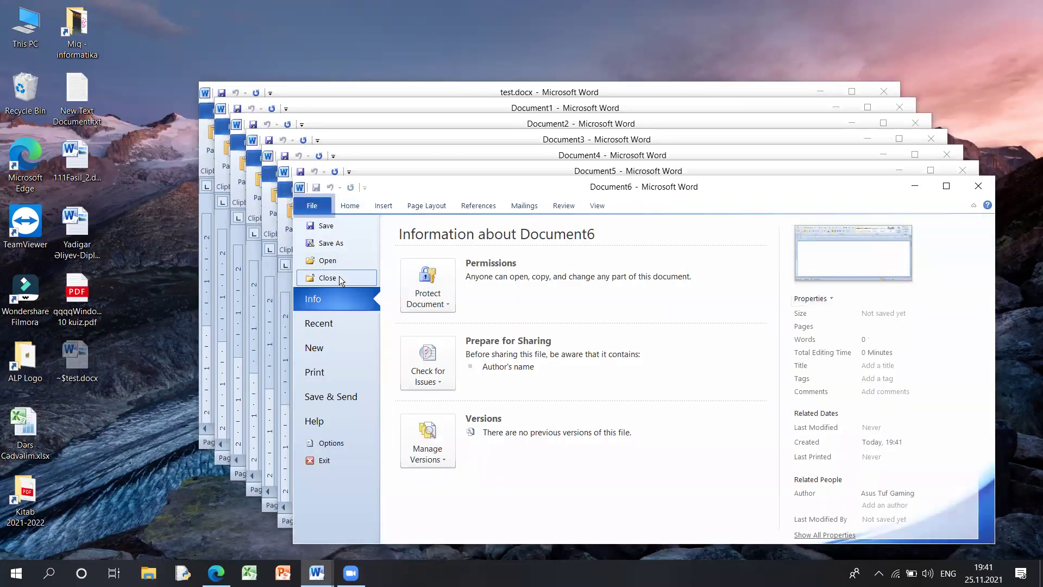
pyautogui.click(327, 278)
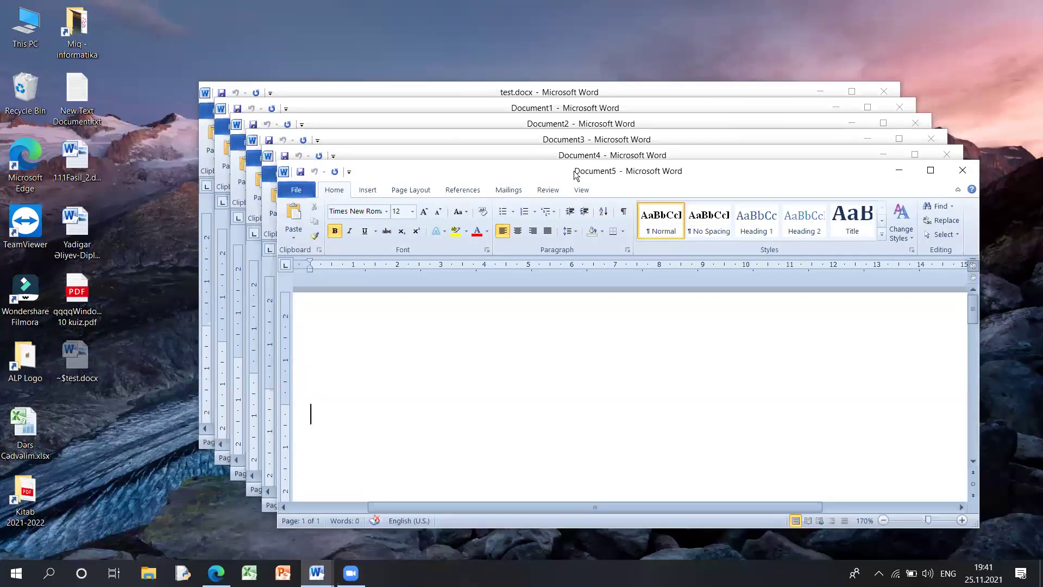
pyautogui.moveTo(576, 174); pyautogui.dragTo(583, 147)
pyautogui.click(302, 163)
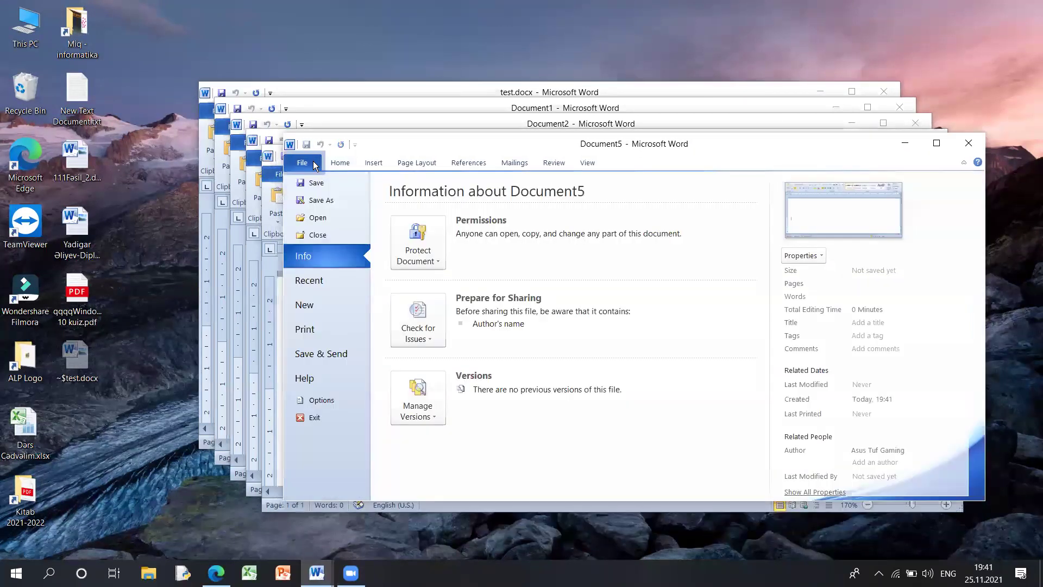
# - Quit Word, reopen test.docx, then exit Word again from the File menu
pyautogui.click(333, 422)
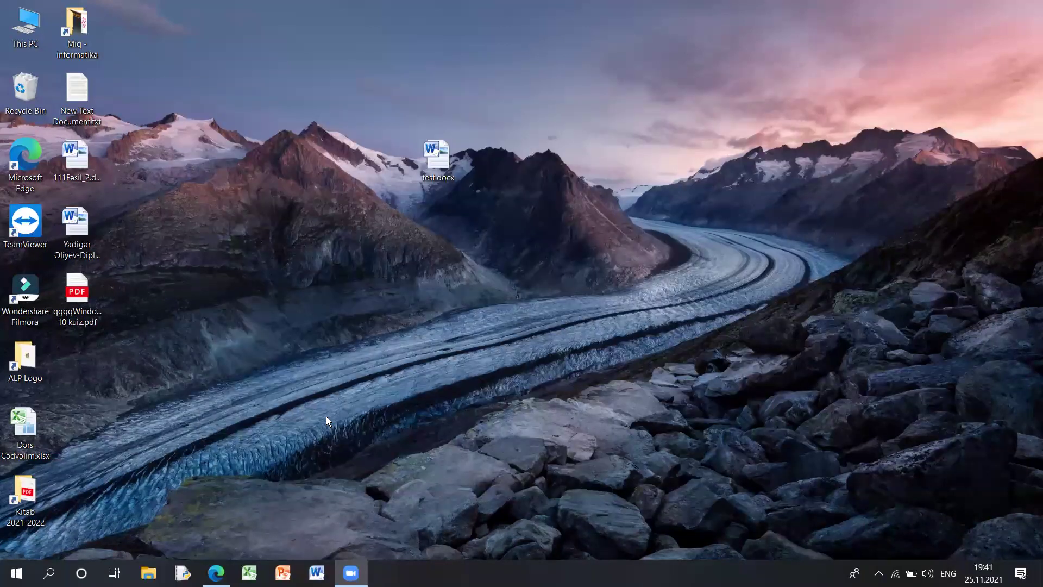
pyautogui.doubleClick(437, 159)
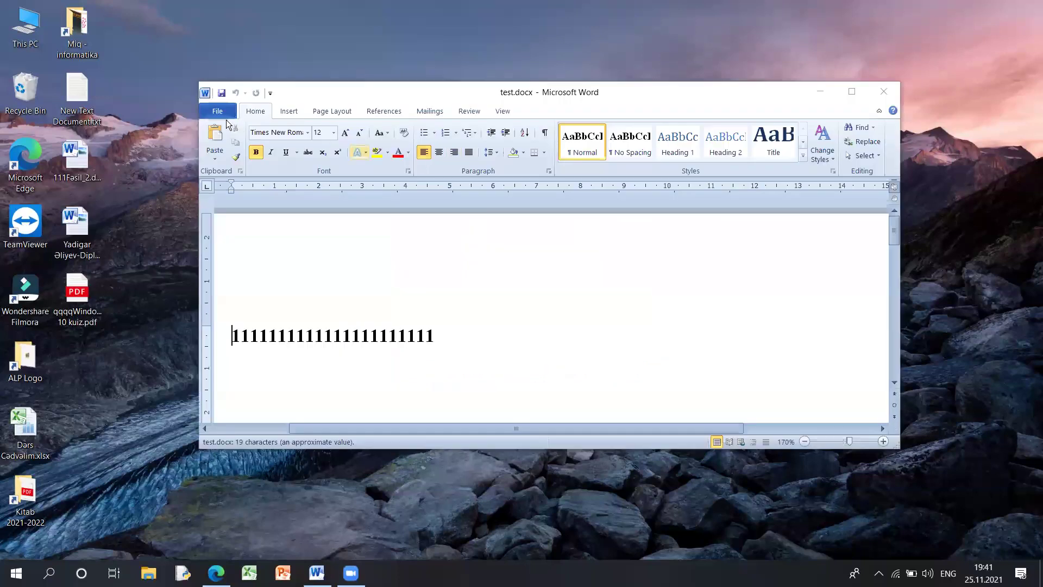
pyautogui.click(225, 115)
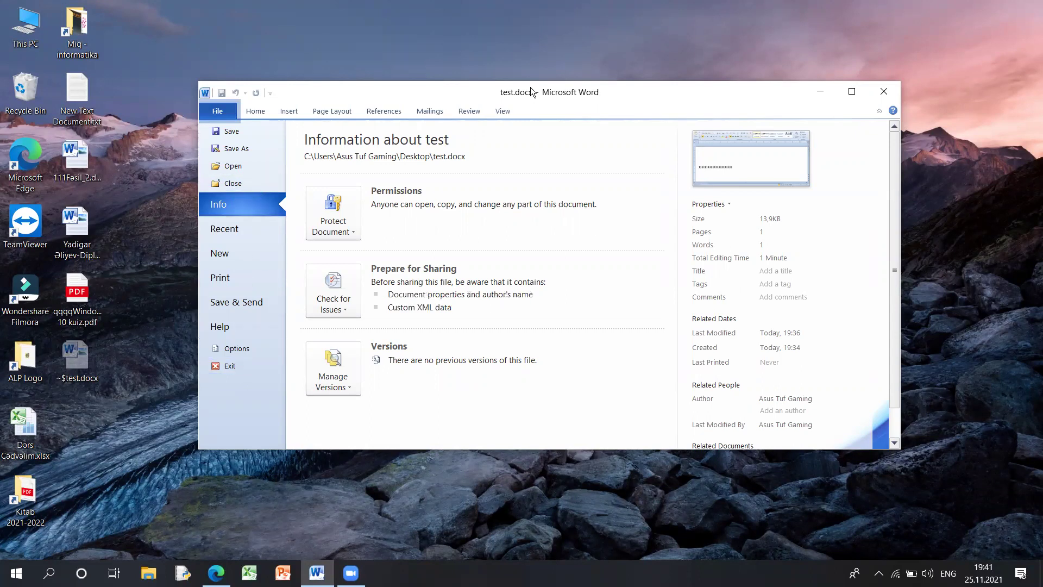
pyautogui.moveTo(537, 98); pyautogui.dragTo(530, 95)
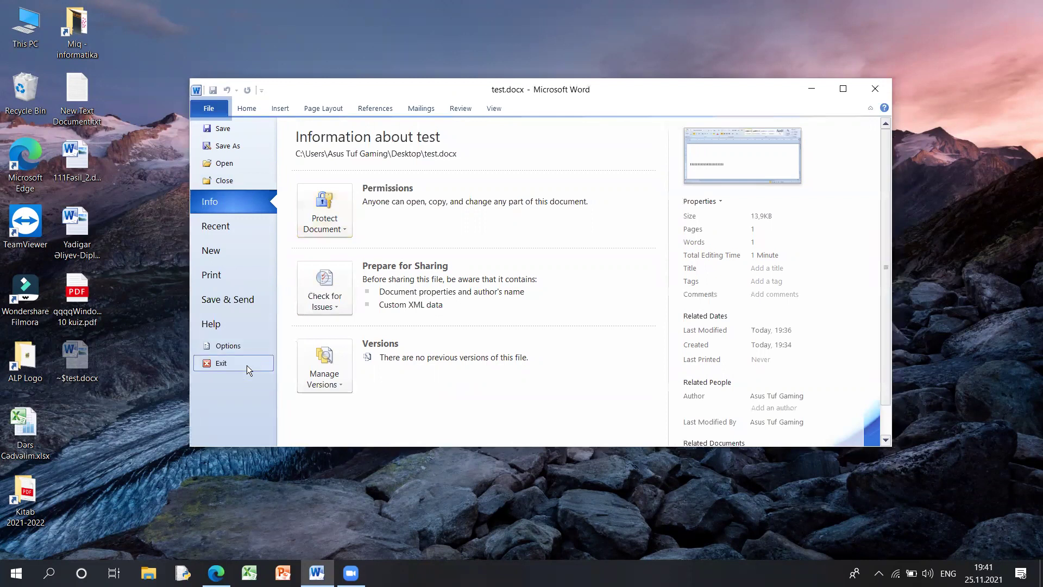
pyautogui.click(246, 365)
# - Reopen test.docx, close just the document via File > Close, then close the empty Word window
pyautogui.doubleClick(445, 173)
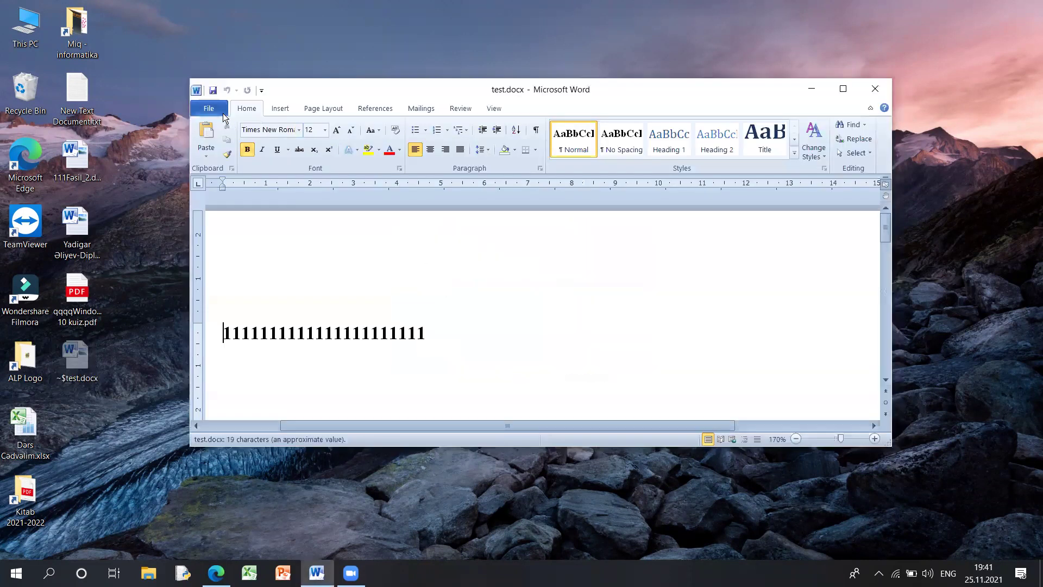
pyautogui.click(209, 108)
pyautogui.click(239, 182)
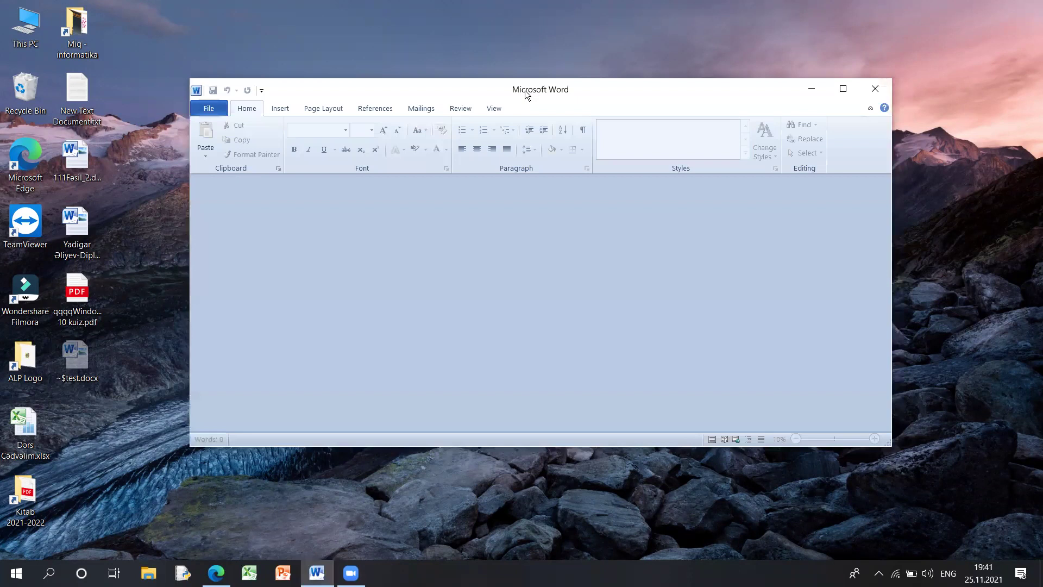
pyautogui.moveTo(526, 95); pyautogui.dragTo(523, 94)
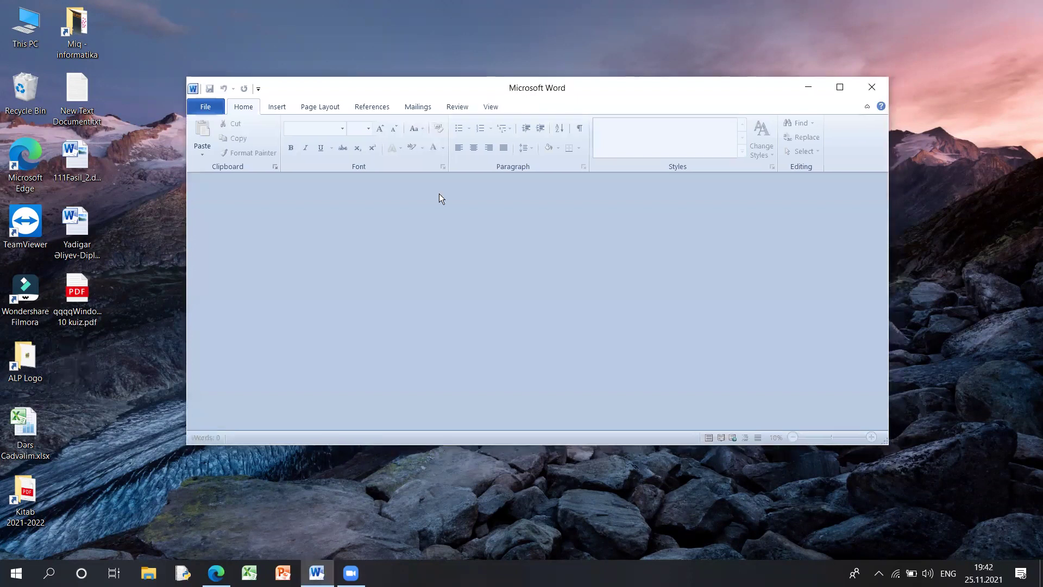
pyautogui.click(873, 89)
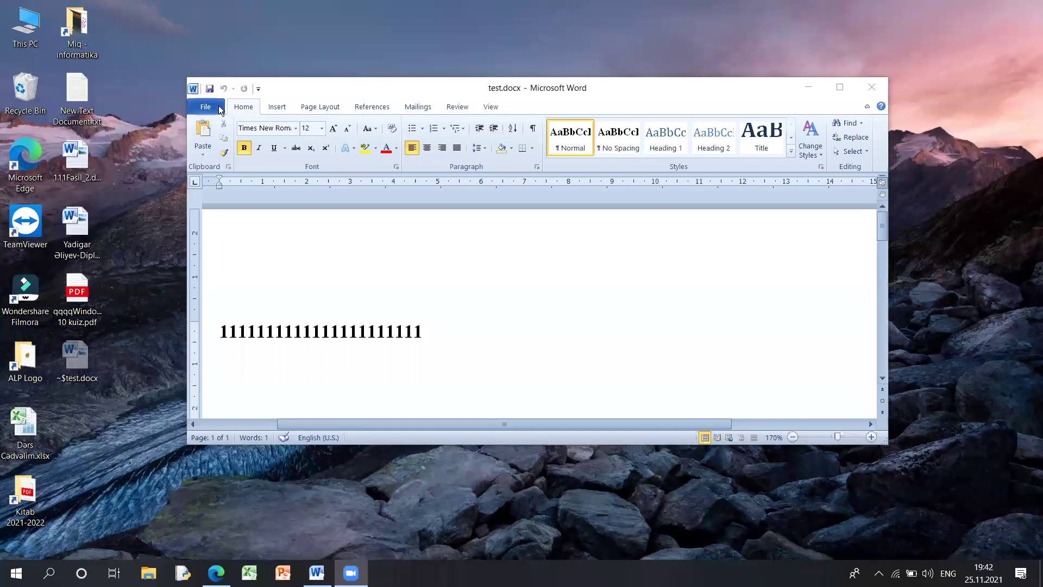
# - Show test.docx's Info page, enlarge the window and preview the Protect Document options
pyautogui.hotkey('alt', 'f')
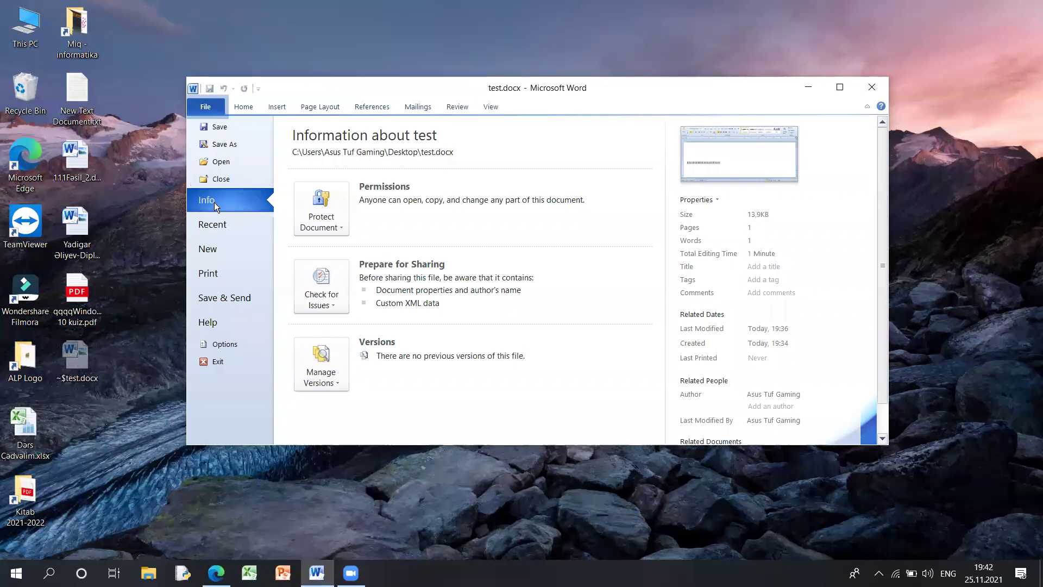
pyautogui.scroll(-2, 769, 287)
pyautogui.scroll(2, 752, 255)
pyautogui.moveTo(889, 448); pyautogui.dragTo(918, 522)
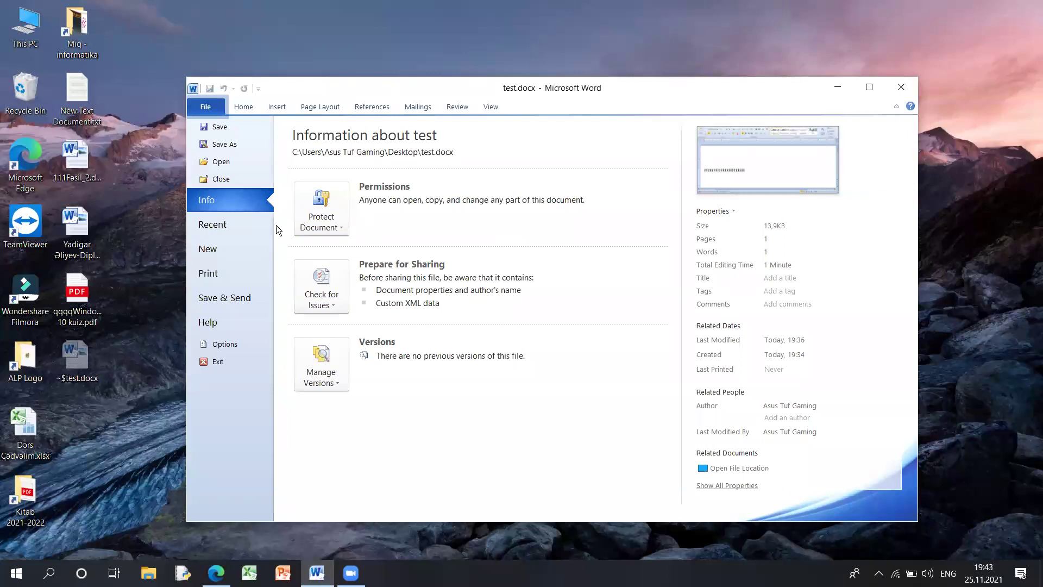
pyautogui.click(326, 199)
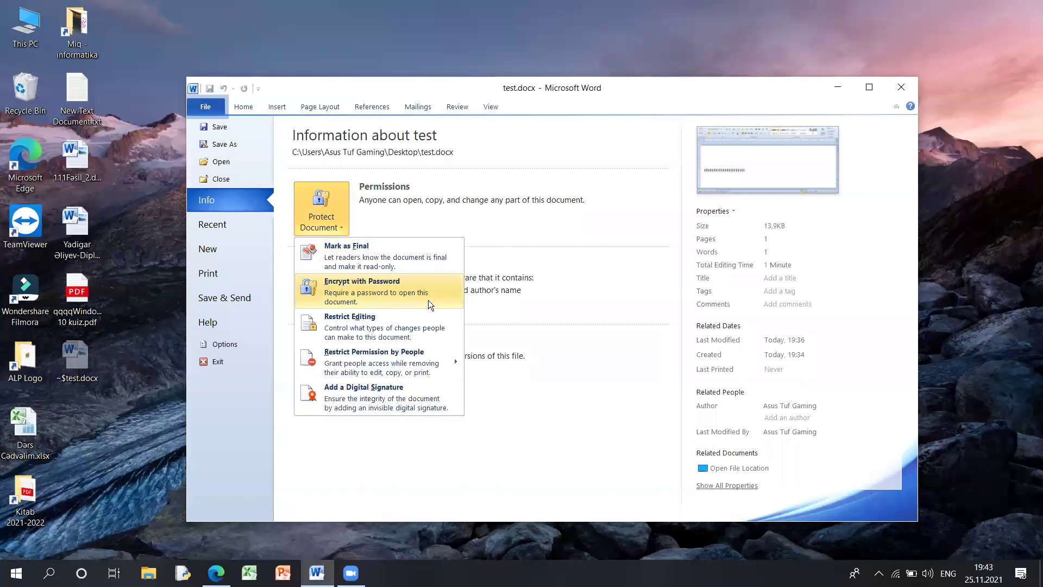
pyautogui.click(358, 210)
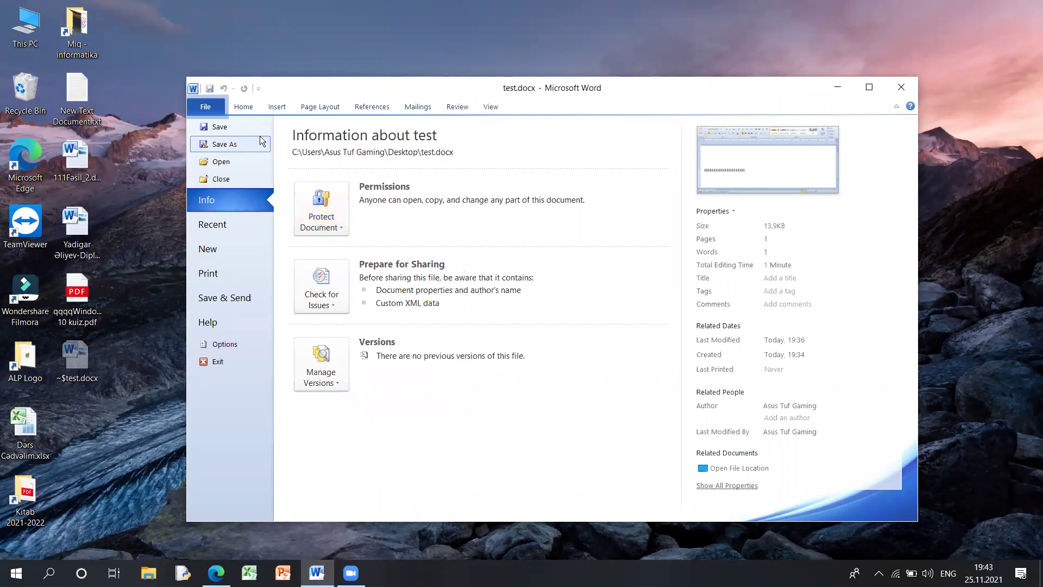
# - Encrypt test.docx with a password, confirm it, then close Word saving the changes
pyautogui.click(334, 212)
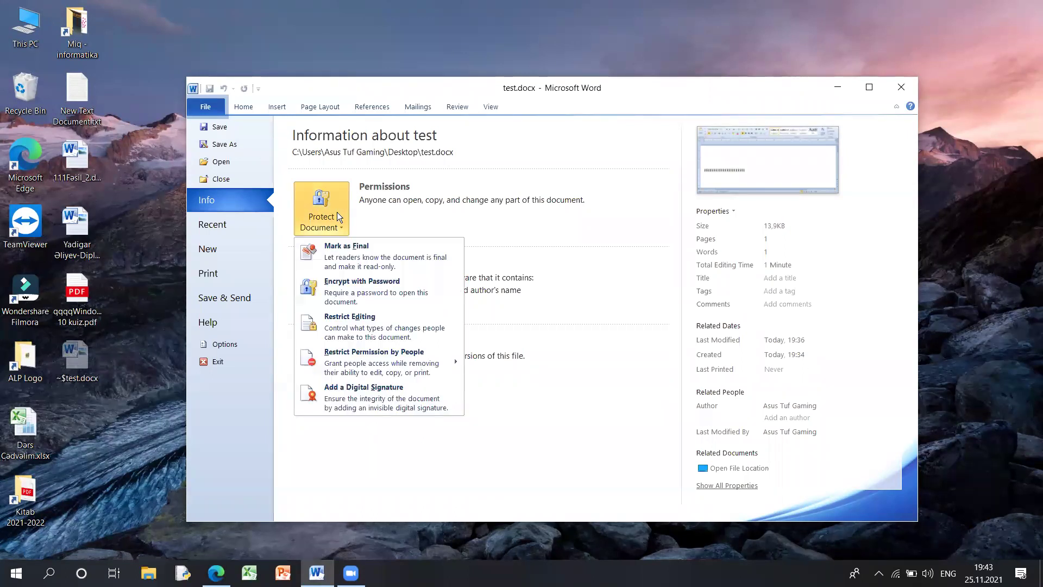
pyautogui.click(381, 287)
pyautogui.write('123')
pyautogui.click(578, 352)
pyautogui.write('123')
pyautogui.click(582, 353)
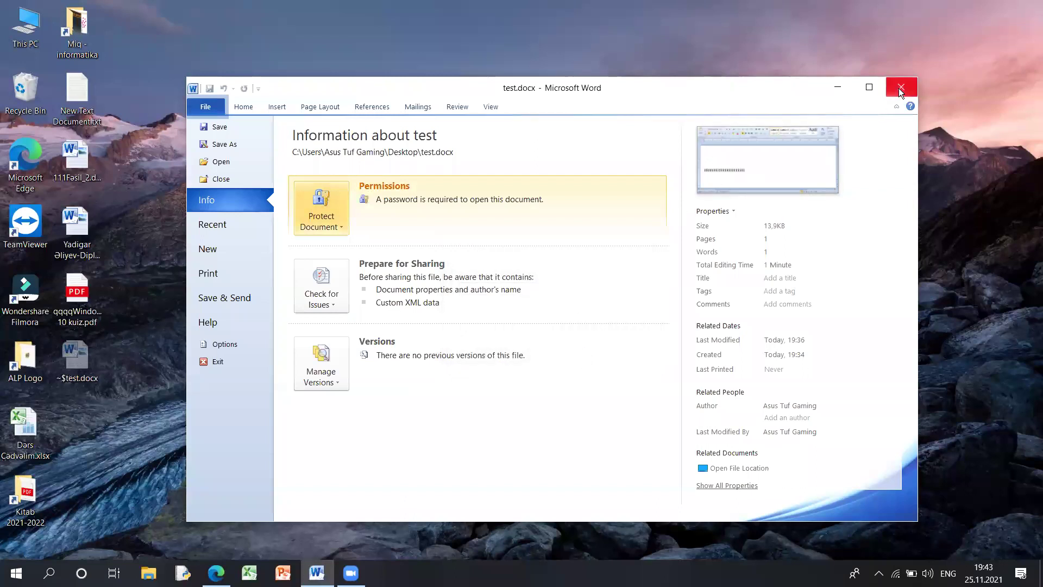
pyautogui.click(901, 87)
pyautogui.click(471, 308)
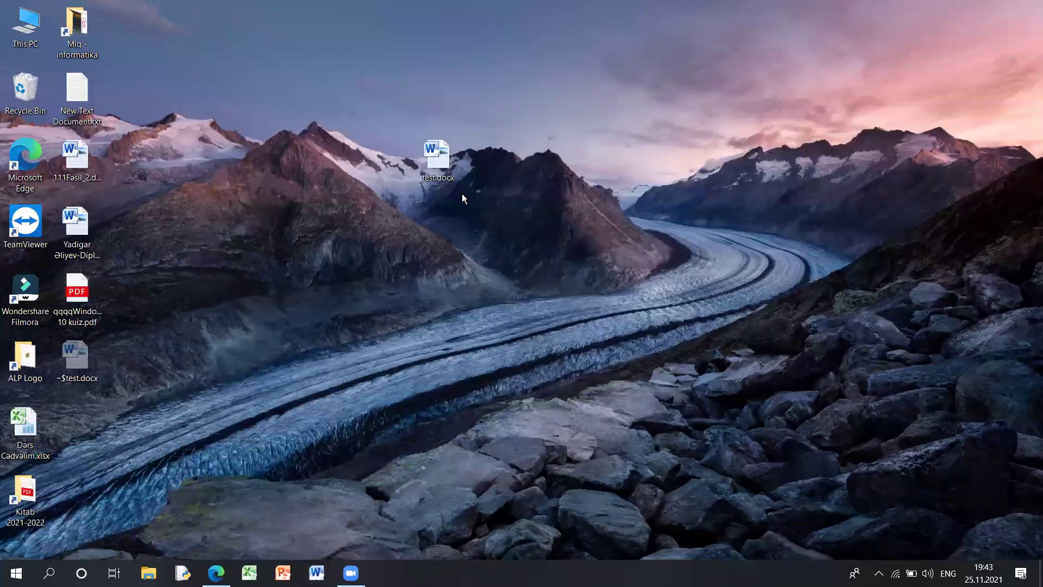
# - Open test.docx by entering its password
pyautogui.doubleClick(453, 173)
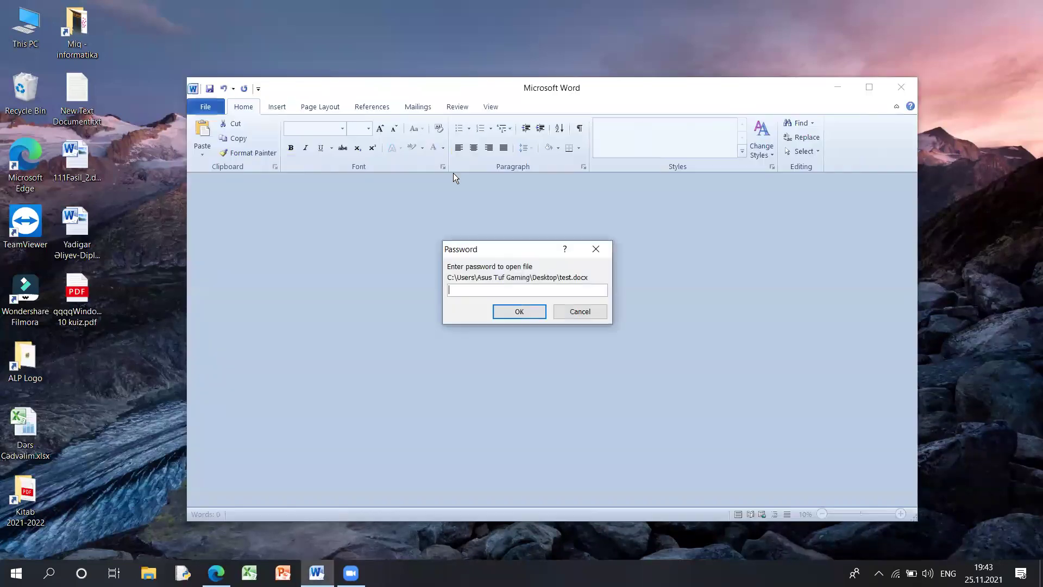
pyautogui.write('123')
pyautogui.click(534, 314)
# - Clear the Encrypt with Password entry and save the change while closing Word
pyautogui.click(211, 112)
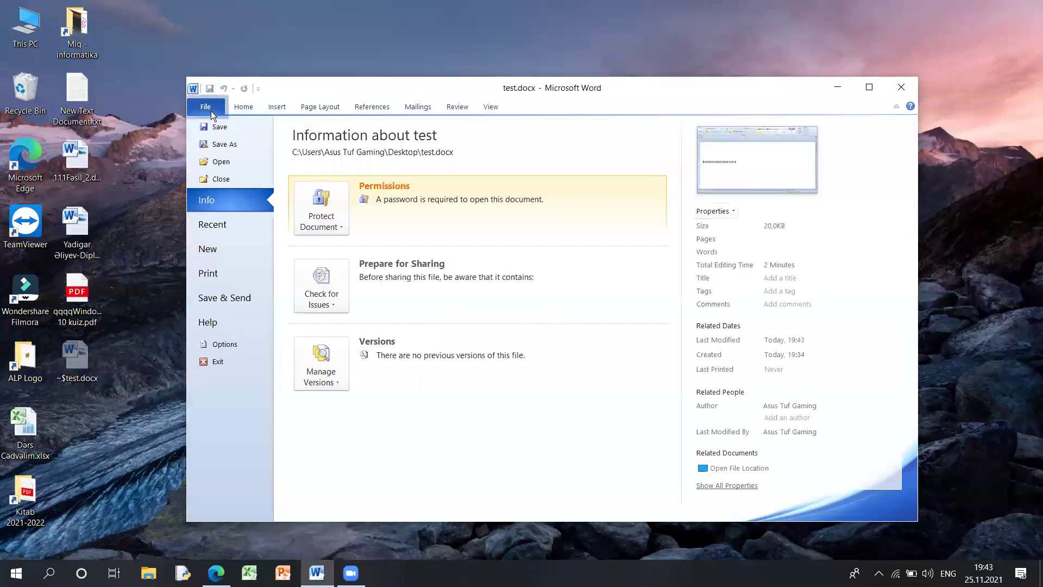
pyautogui.click(320, 224)
pyautogui.click(390, 293)
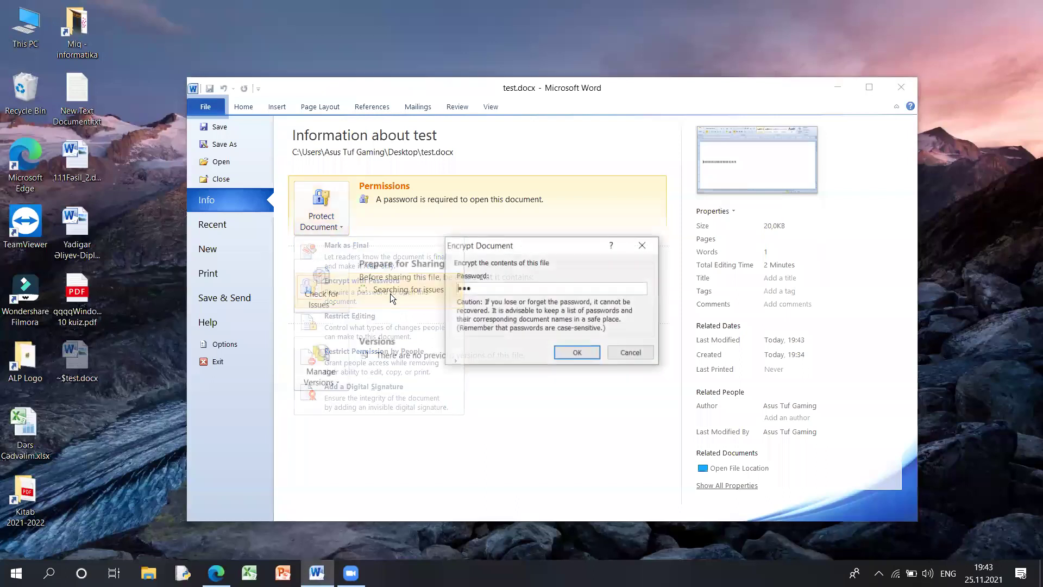
pyautogui.press('BackSpace')
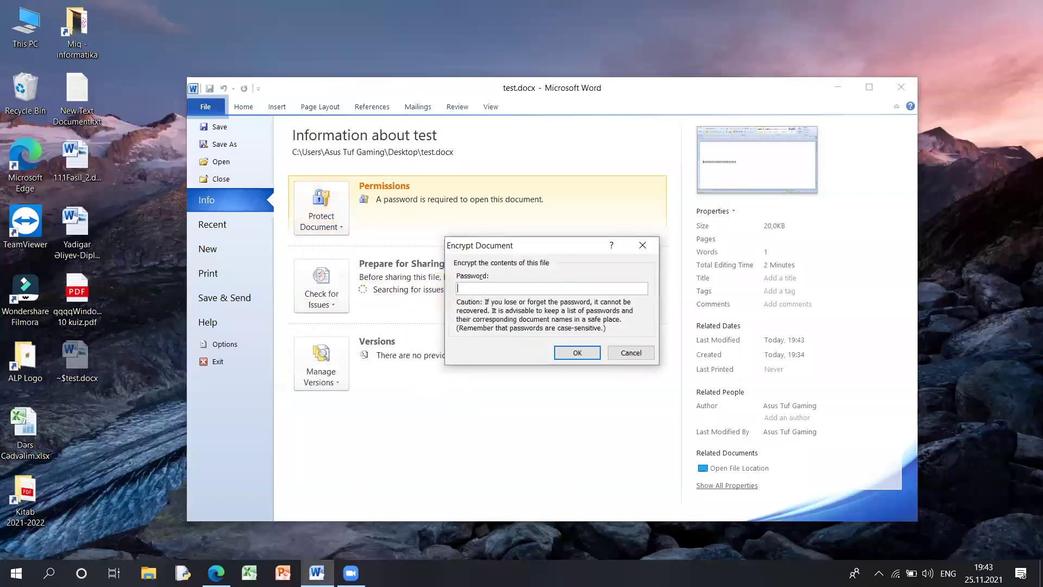
pyautogui.click(588, 350)
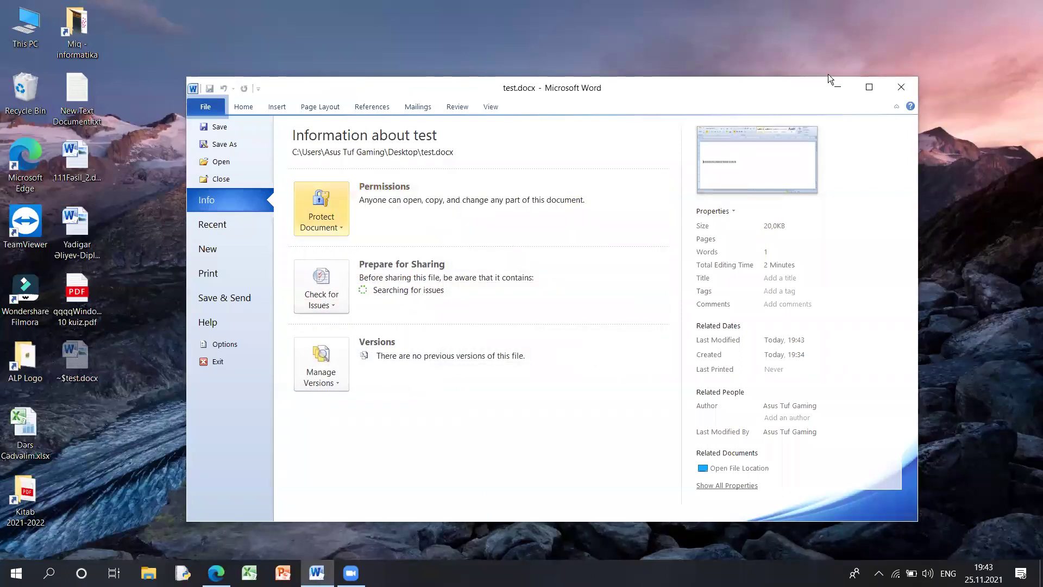
pyautogui.click(898, 83)
pyautogui.press('Return')
# - Reopen test.docx and check its Info page protection options and Review options
pyautogui.doubleClick(450, 157)
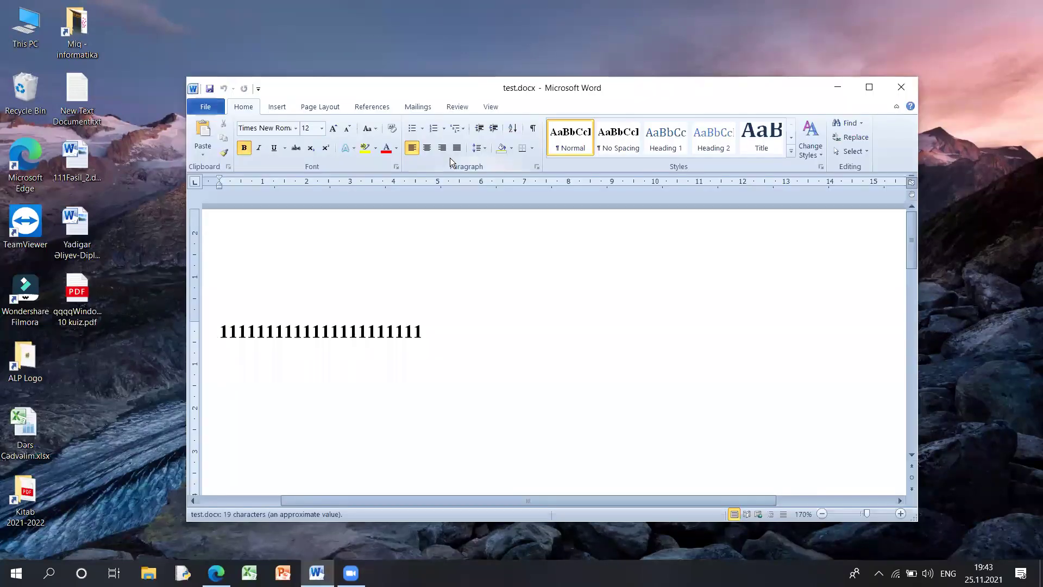
pyautogui.click(207, 106)
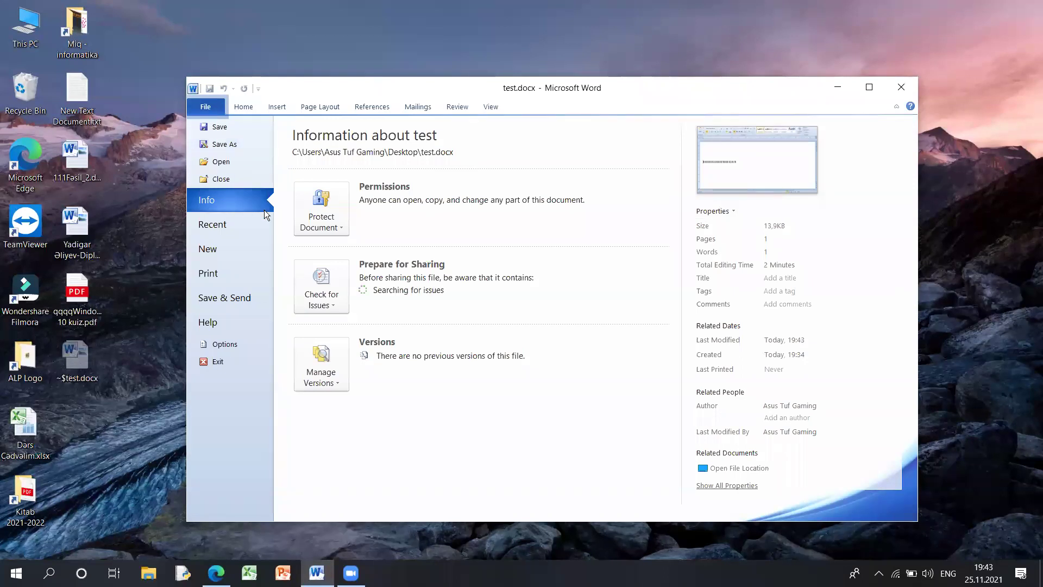
pyautogui.click(321, 215)
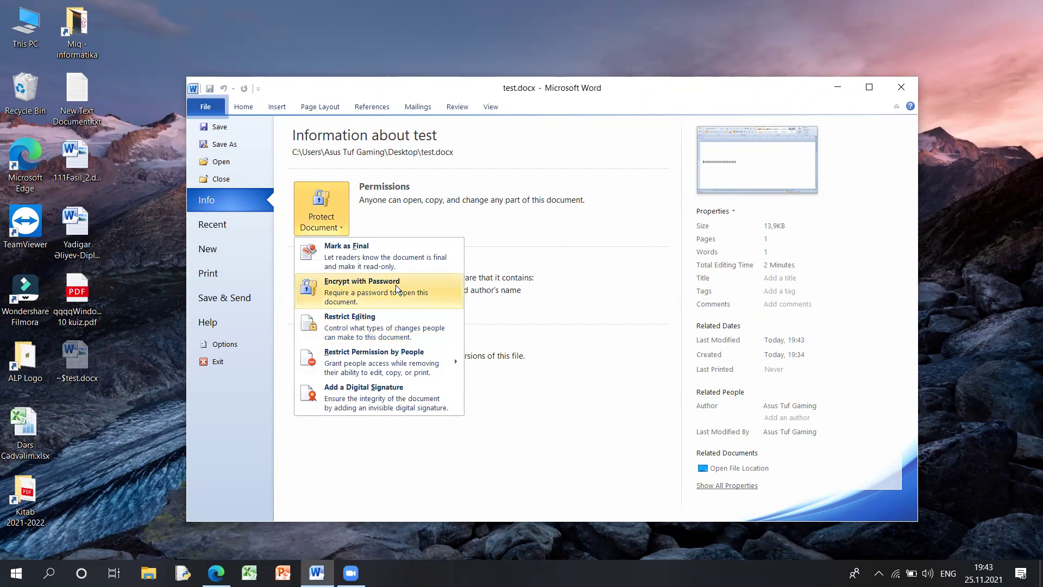
pyautogui.click(458, 107)
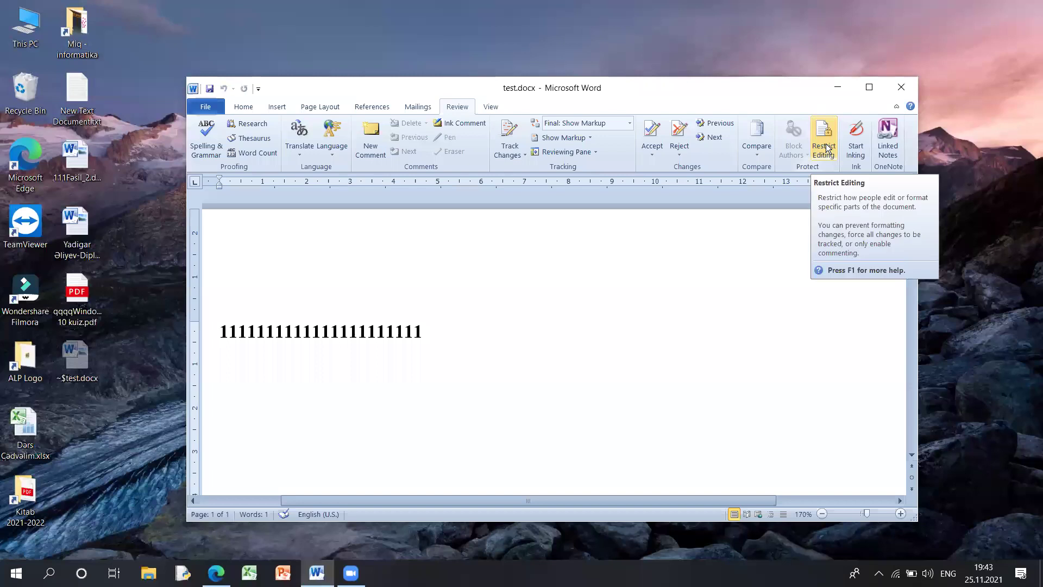
pyautogui.click(199, 107)
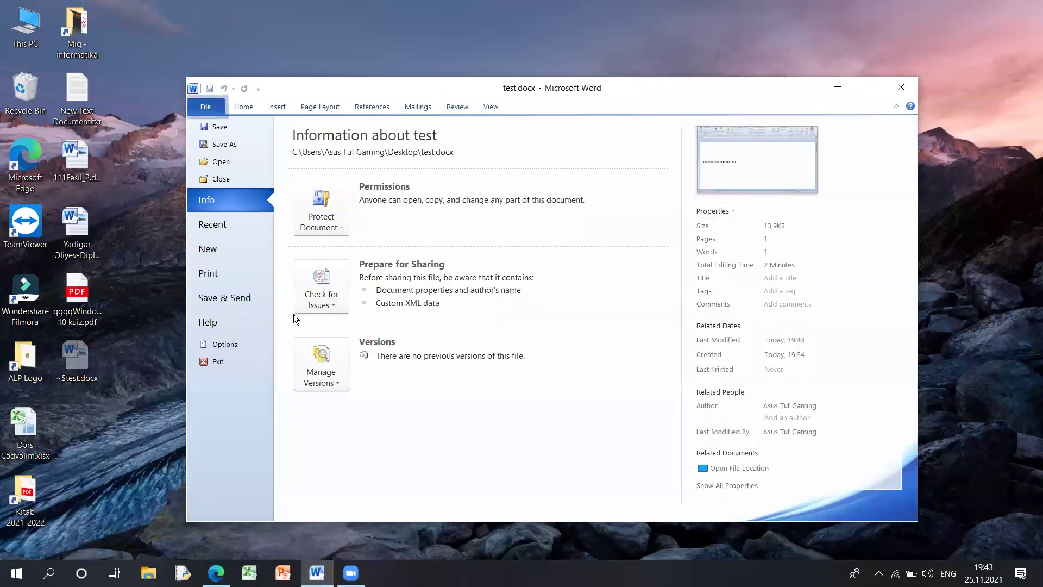
# - Open the Protect Document options, move the Word window and save the document
pyautogui.click(340, 219)
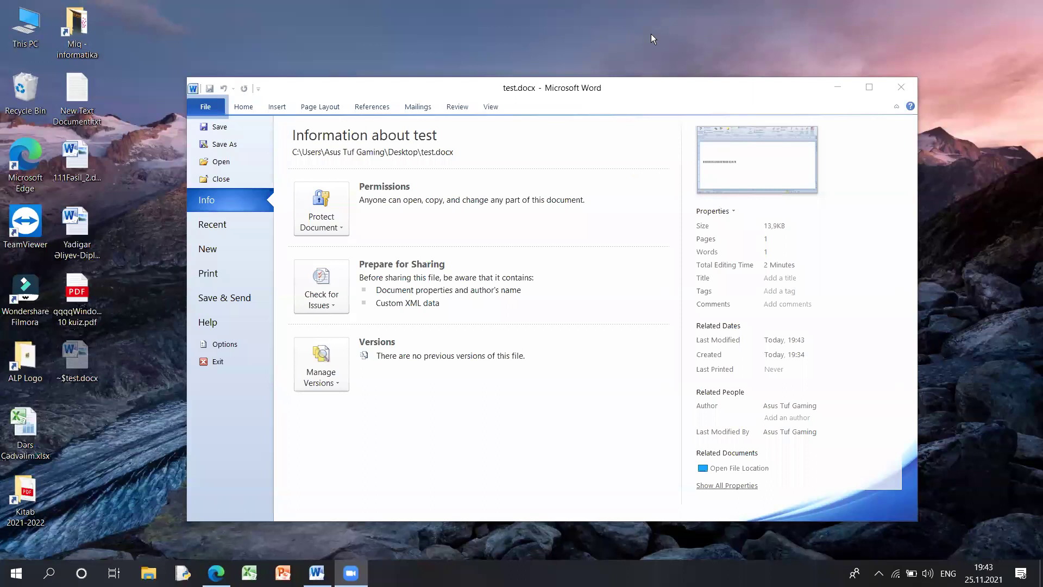
pyautogui.click(89, 356)
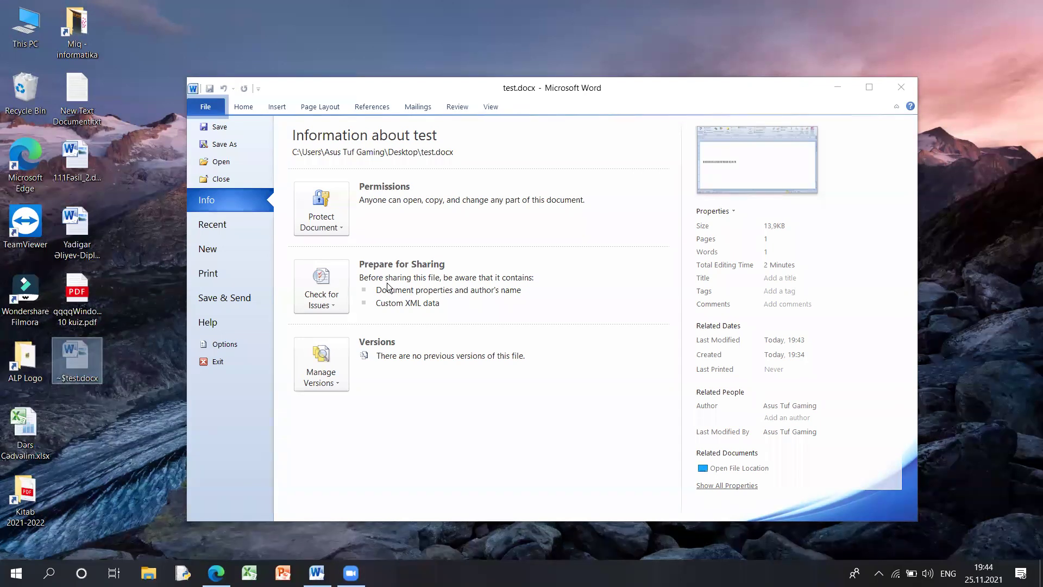
pyautogui.click(648, 163)
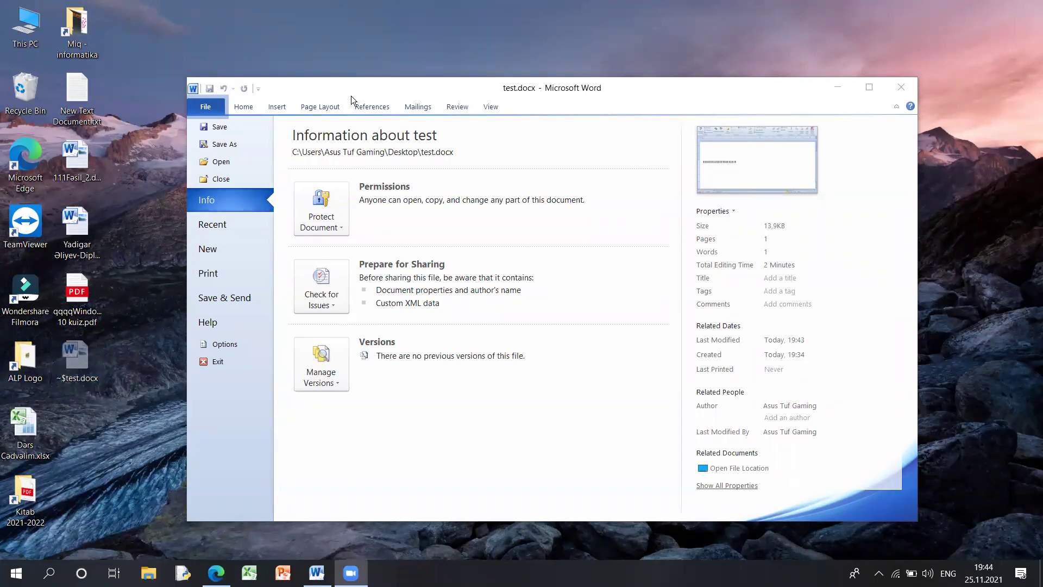
pyautogui.moveTo(351, 95); pyautogui.dragTo(610, 187)
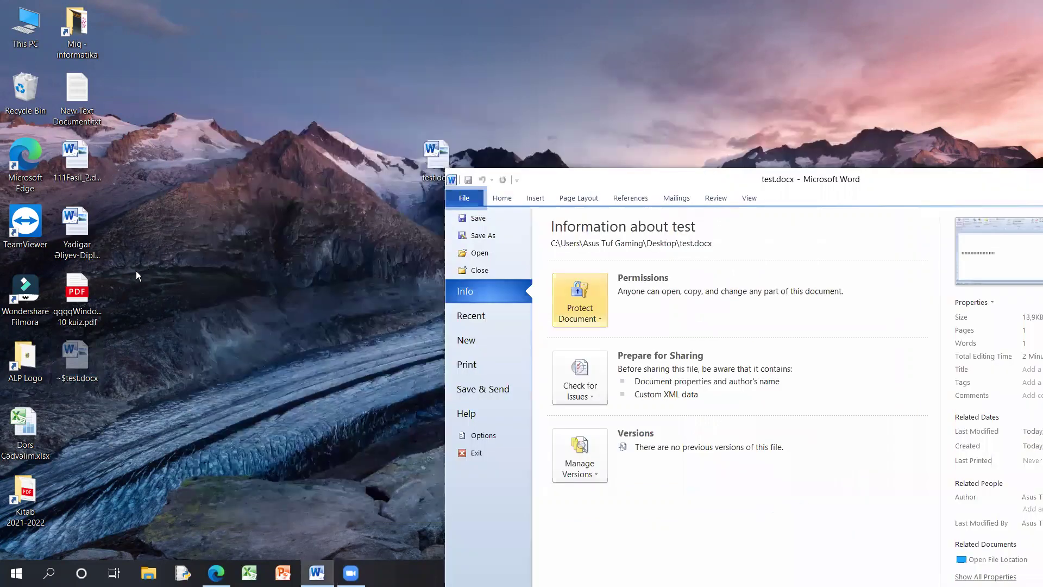
pyautogui.hotkey('ctrl', 's')
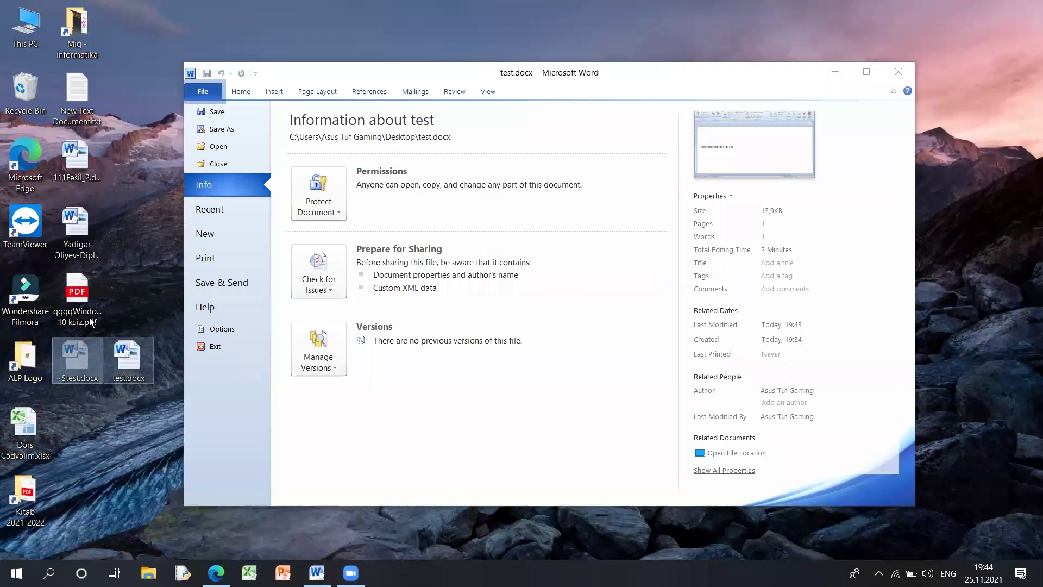
pyautogui.click(93, 359)
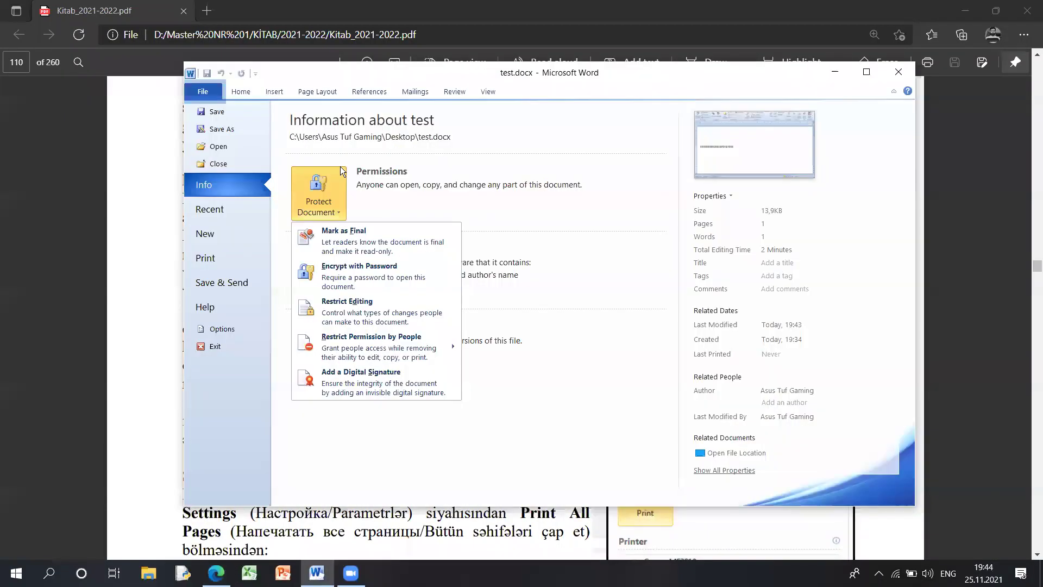
# - Browse the Protect Document, Check for Issues and Manage Versions dropdowns, then bring the PDF forward
pyautogui.click(341, 210)
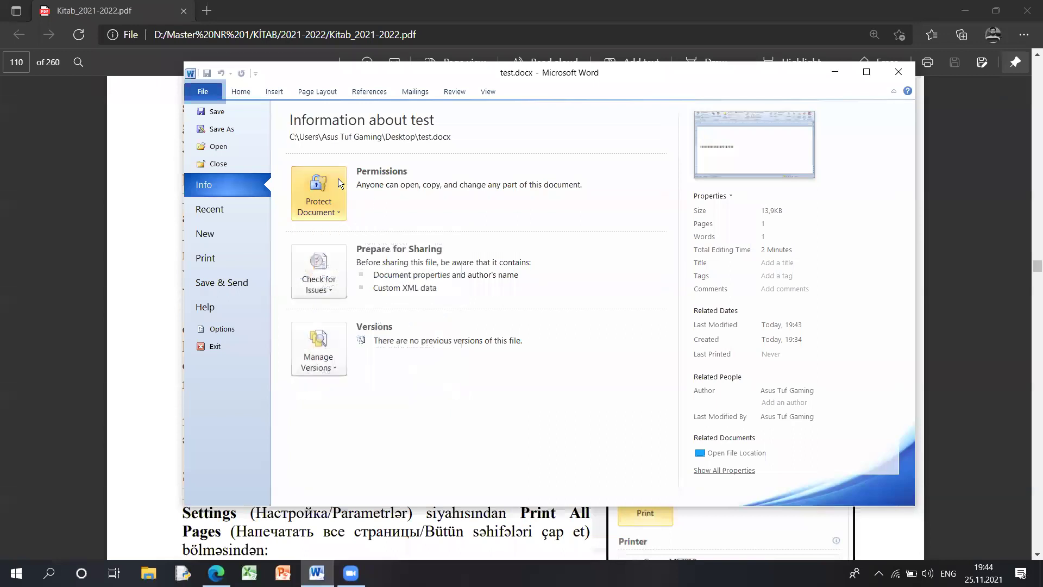
pyautogui.click(334, 189)
pyautogui.click(411, 193)
pyautogui.click(321, 272)
pyautogui.click(331, 286)
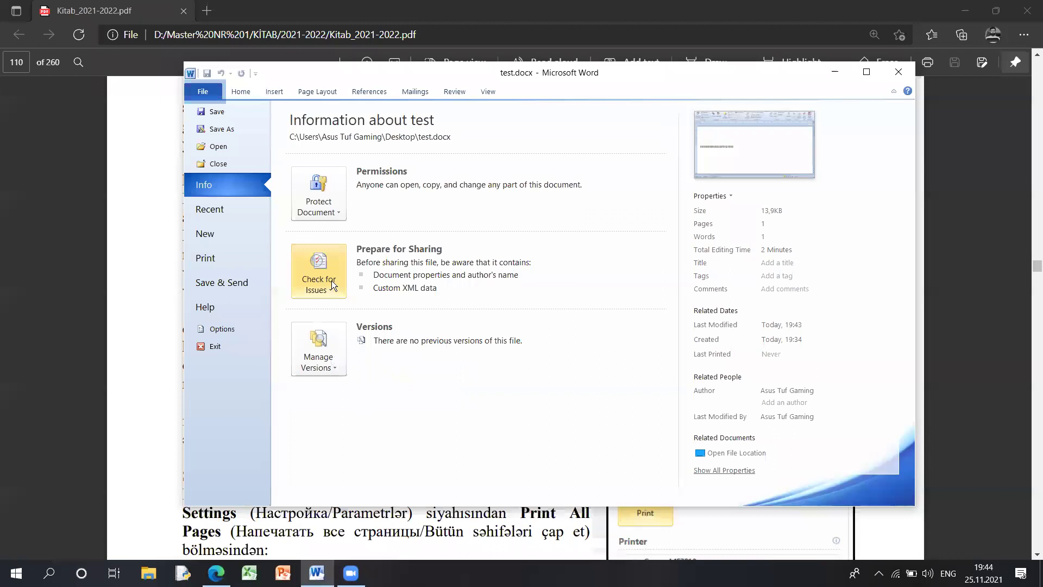
pyautogui.click(334, 363)
pyautogui.click(216, 573)
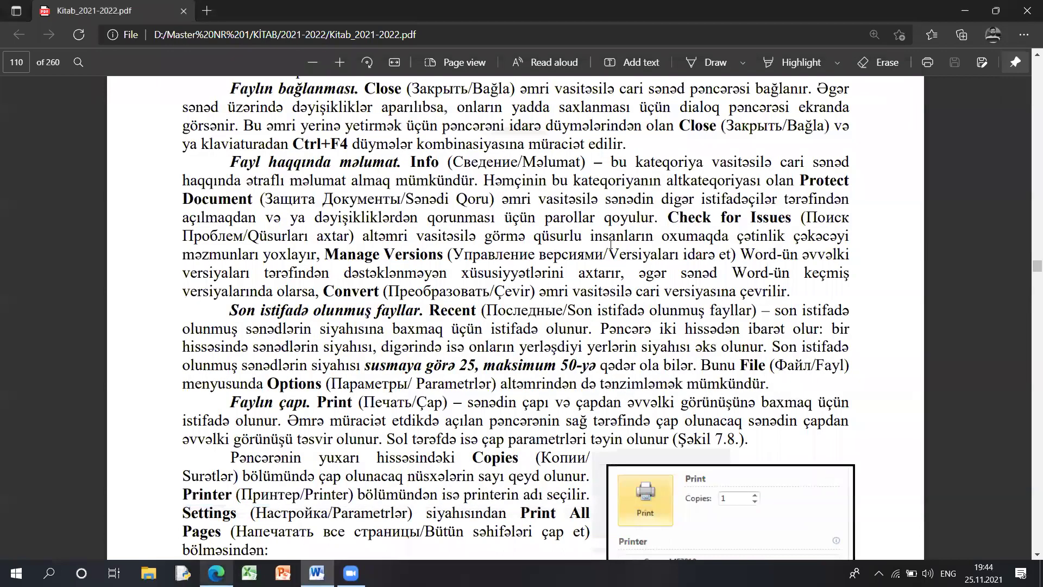
# - Select the Check for Issues term and its describing sentence in the PDF
pyautogui.moveTo(669, 217); pyautogui.dragTo(756, 218)
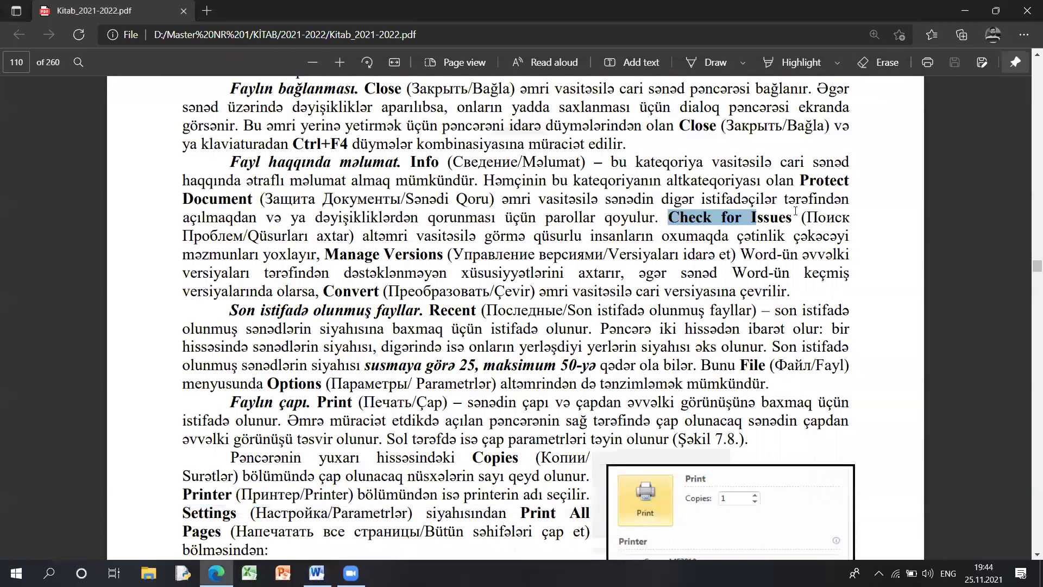
pyautogui.moveTo(672, 218); pyautogui.dragTo(792, 223)
pyautogui.moveTo(363, 236); pyautogui.dragTo(624, 239)
pyautogui.moveTo(711, 239); pyautogui.dragTo(815, 237)
pyautogui.moveTo(336, 256); pyautogui.dragTo(315, 255)
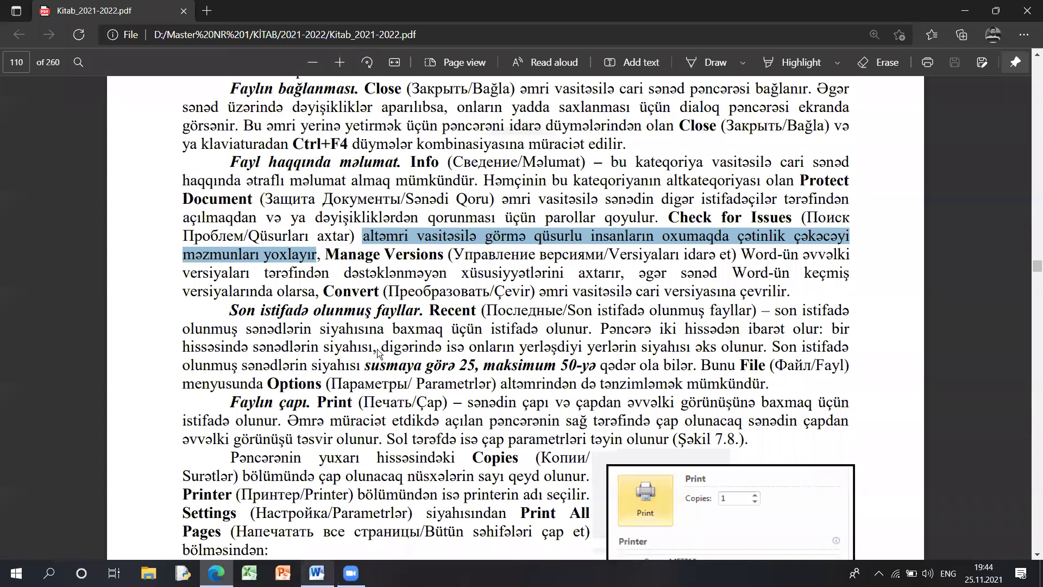
# - Select the sentence about features unsupported by older Word versions, then return to Word
pyautogui.hotkey('alt', 'Tab')
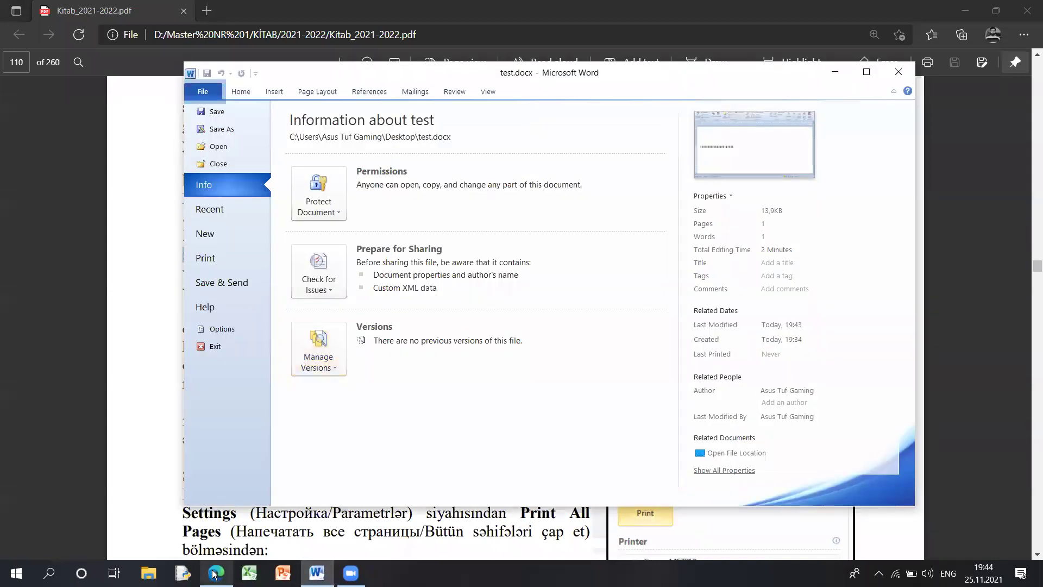
pyautogui.click(214, 574)
pyautogui.moveTo(741, 255); pyautogui.dragTo(621, 273)
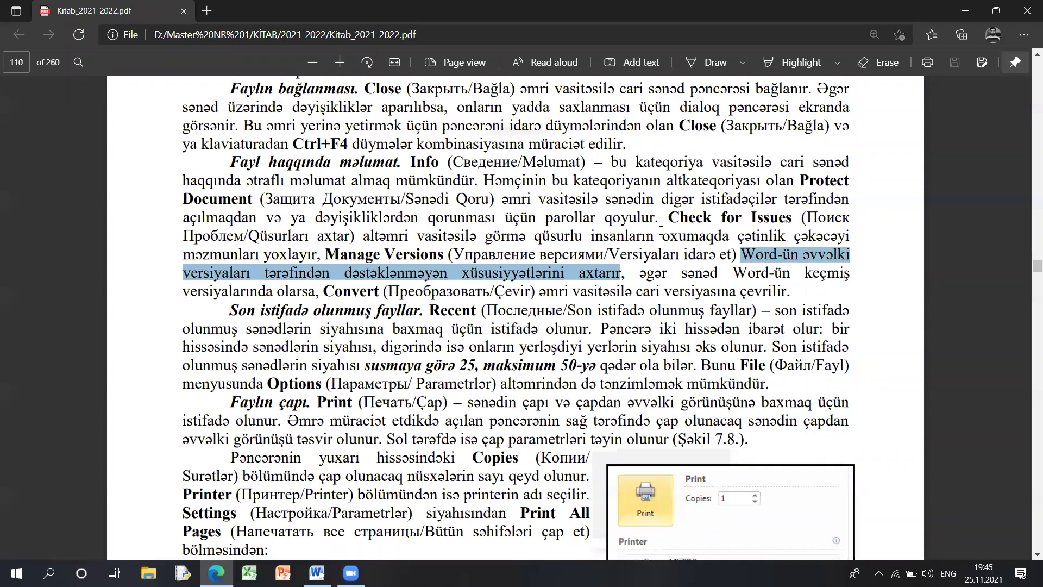
pyautogui.click(317, 573)
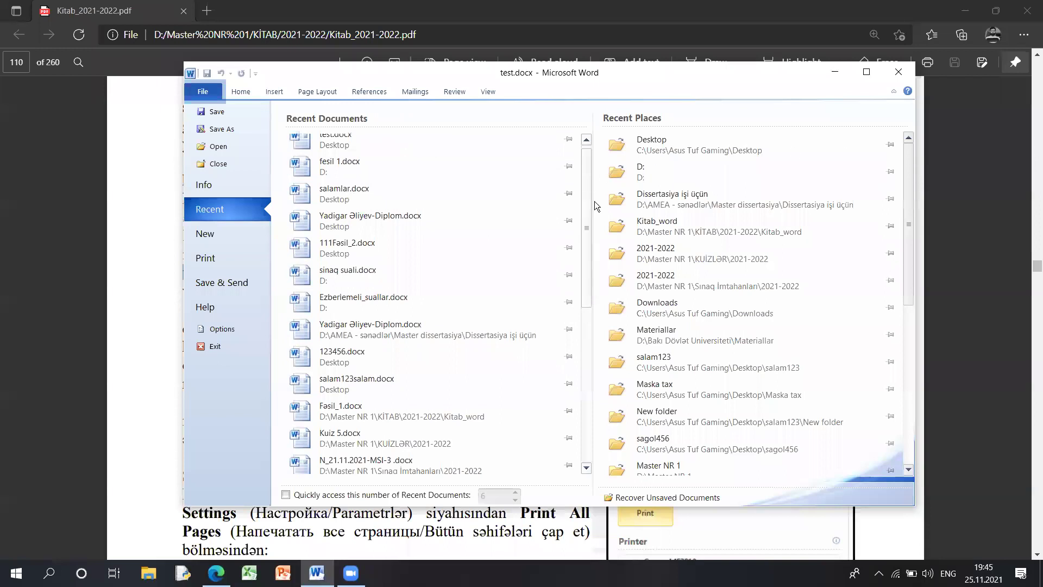
pyautogui.scroll(-2, 594, 202)
pyautogui.scroll(3, 596, 142)
pyautogui.moveTo(908, 163); pyautogui.dragTo(787, 178)
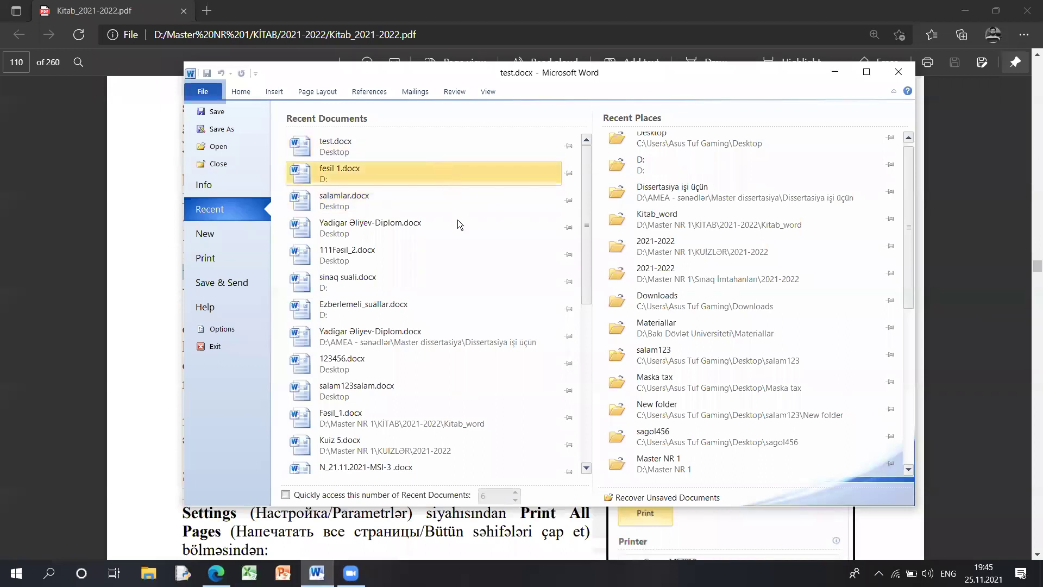
pyautogui.scroll(-1, 458, 220)
pyautogui.scroll(1, 464, 202)
pyautogui.scroll(-3, 391, 235)
pyautogui.scroll(3, 398, 163)
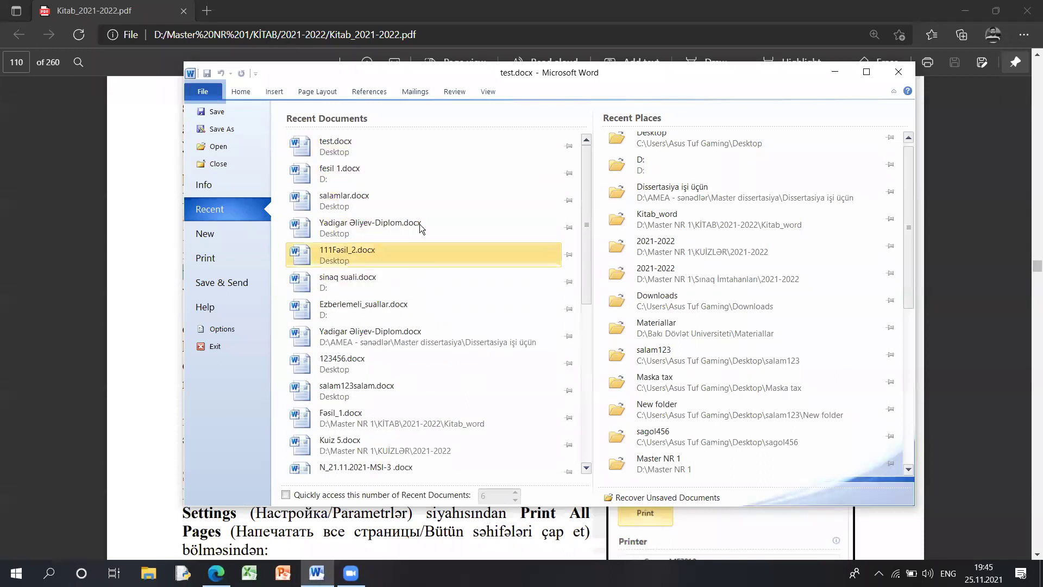
pyautogui.click(416, 179)
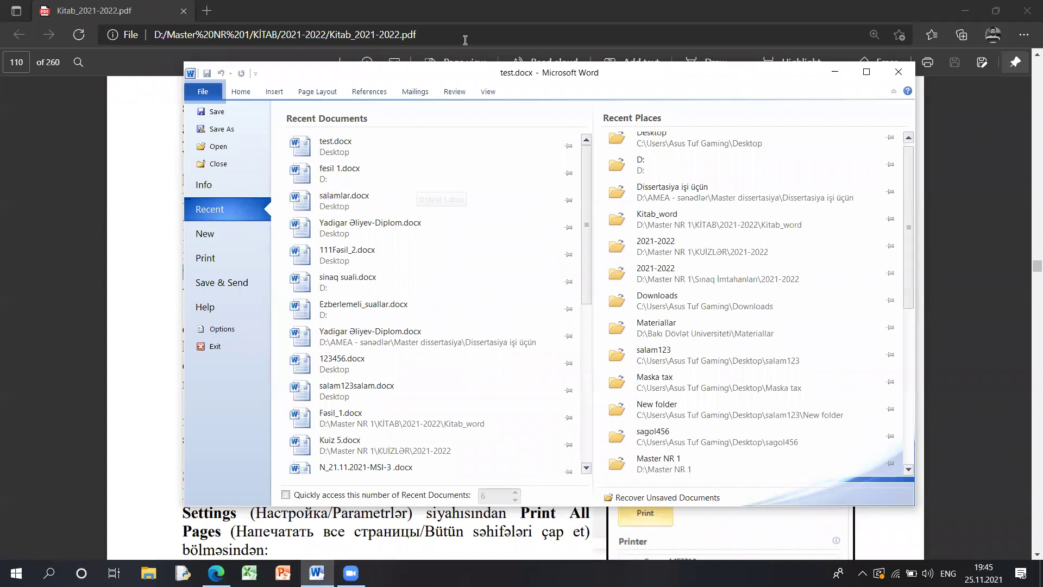
# - Create a blank document from the New page, close it, and return to test.docx's templates
pyautogui.click(238, 230)
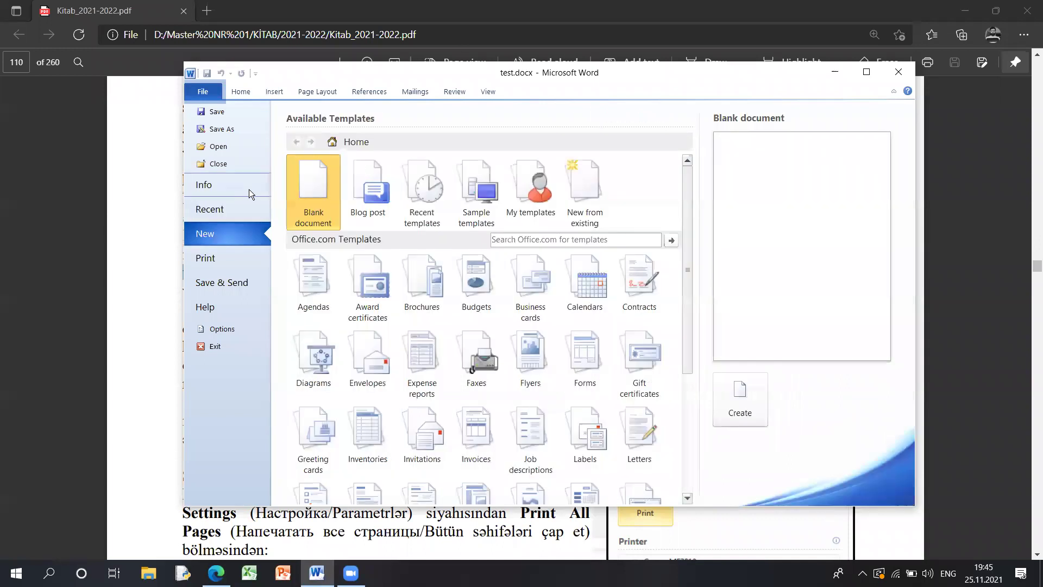
pyautogui.moveTo(685, 214); pyautogui.dragTo(704, 182)
pyautogui.doubleClick(321, 210)
pyautogui.moveTo(389, 83); pyautogui.dragTo(383, 112)
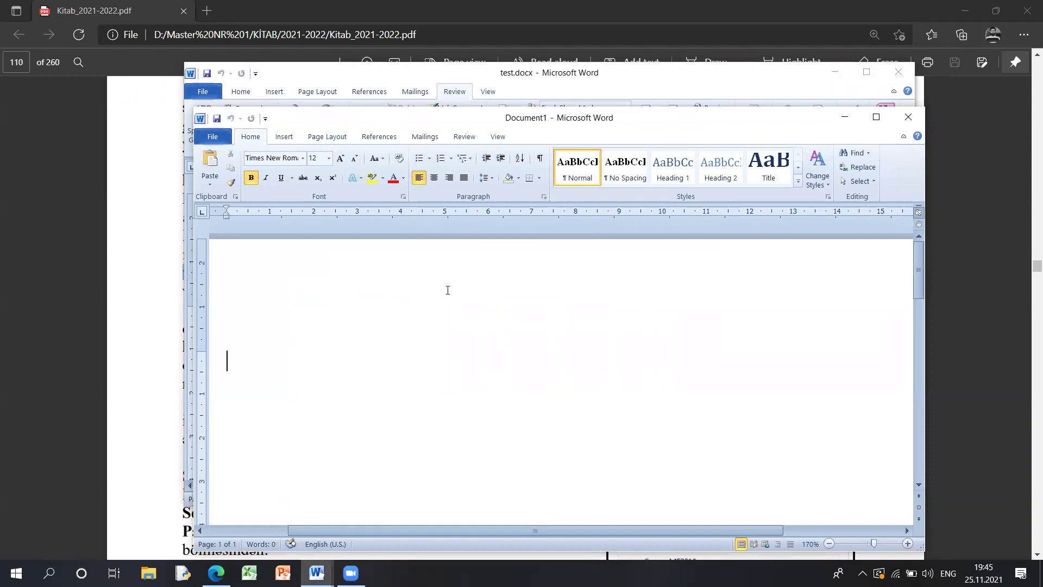
pyautogui.click(904, 120)
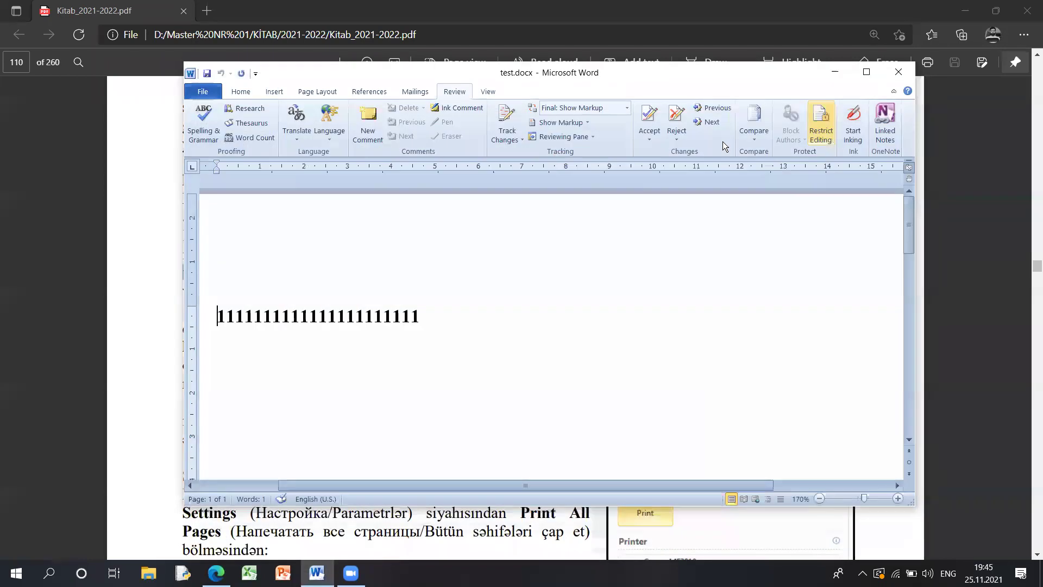
pyautogui.click(204, 90)
pyautogui.click(220, 245)
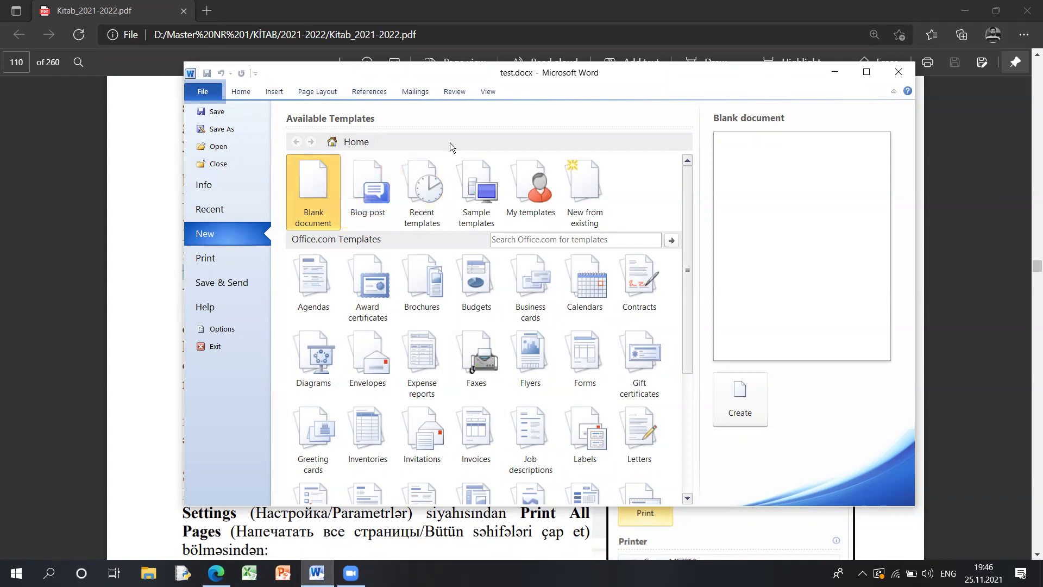
# - Create a document from the Essential Report sample template, then close it
pyautogui.click(477, 191)
pyautogui.moveTo(688, 199); pyautogui.dragTo(698, 303)
pyautogui.click(448, 389)
pyautogui.doubleClick(442, 392)
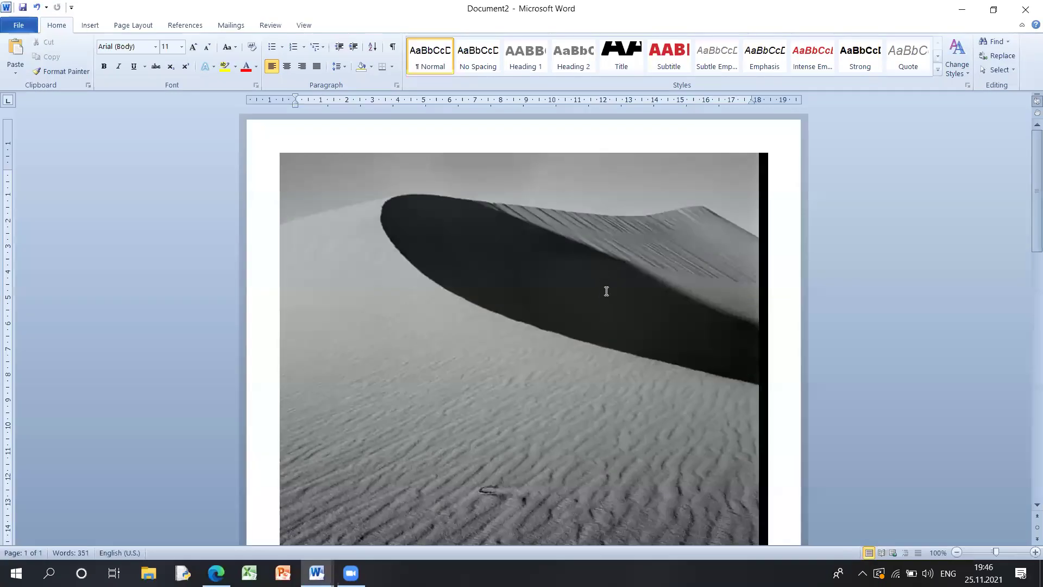
pyautogui.click(1025, 9)
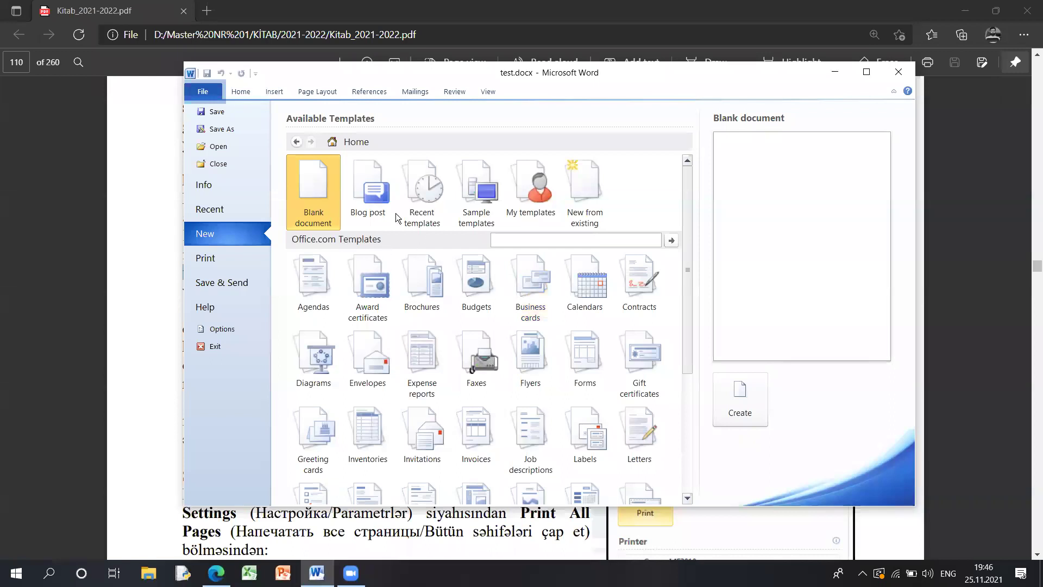
# - Show test.docx's print settings and preview
pyautogui.scroll(-3, 602, 279)
pyautogui.scroll(3, 602, 279)
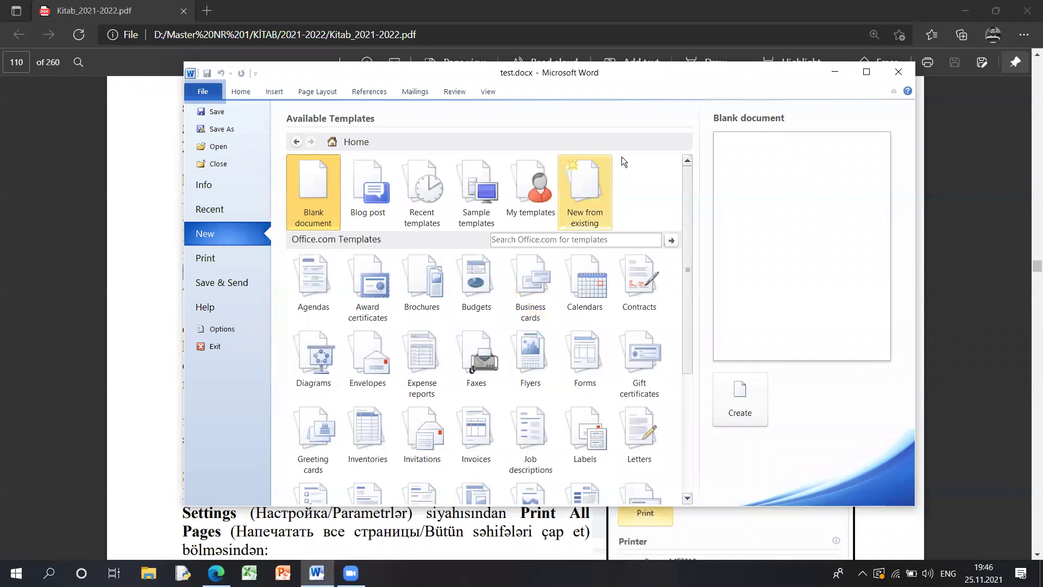
pyautogui.click(233, 258)
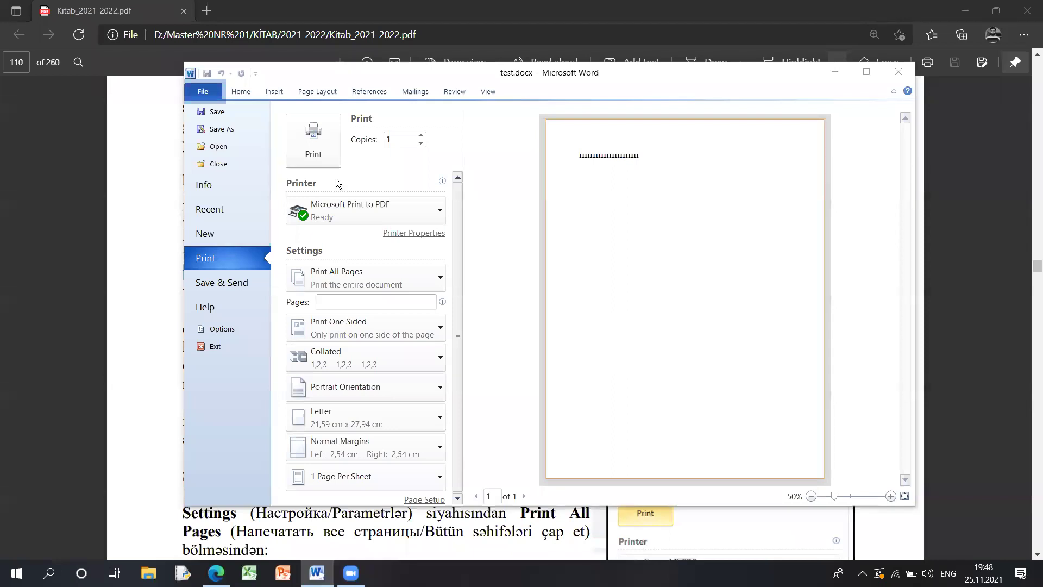
# - Maximize Word, return from the print view to the document, and close test.docx
pyautogui.click(865, 68)
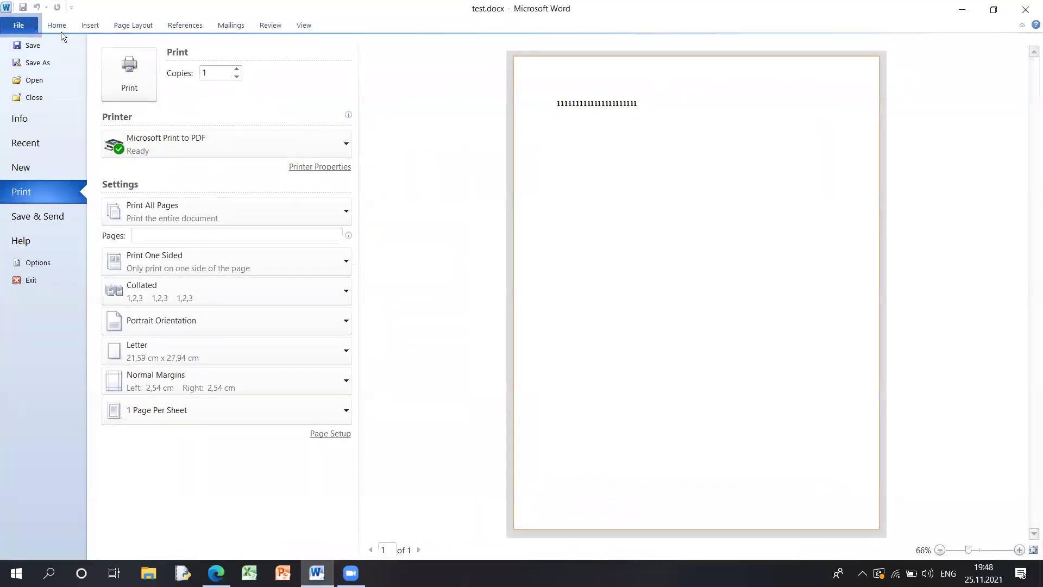
pyautogui.click(63, 30)
pyautogui.click(70, 237)
pyautogui.click(367, 260)
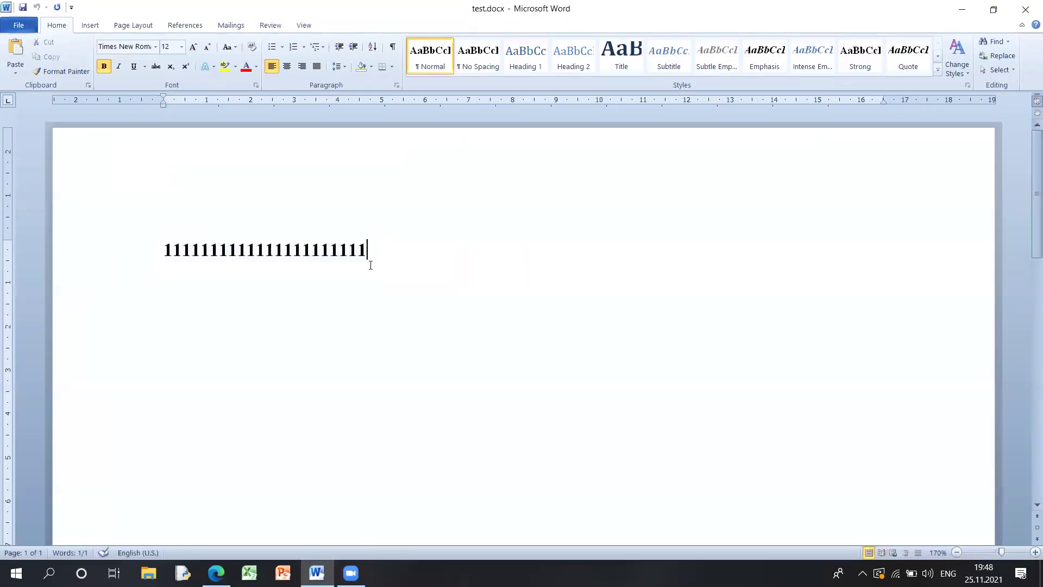
pyautogui.scroll(-3, 429, 270)
pyautogui.click(1031, 10)
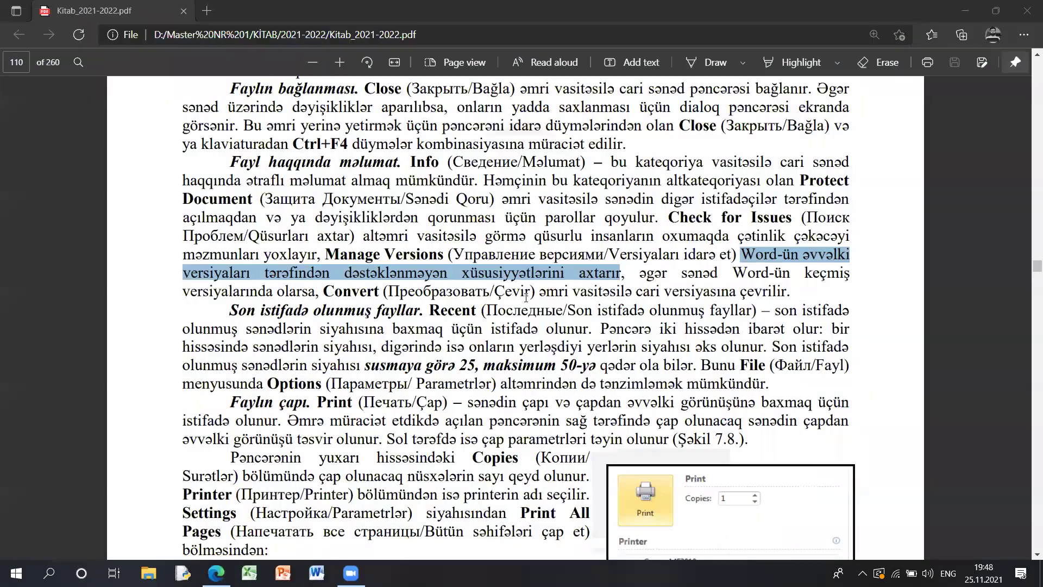
# - Open 111Fəsil_2.docx from the desktop
pyautogui.press('super+d')
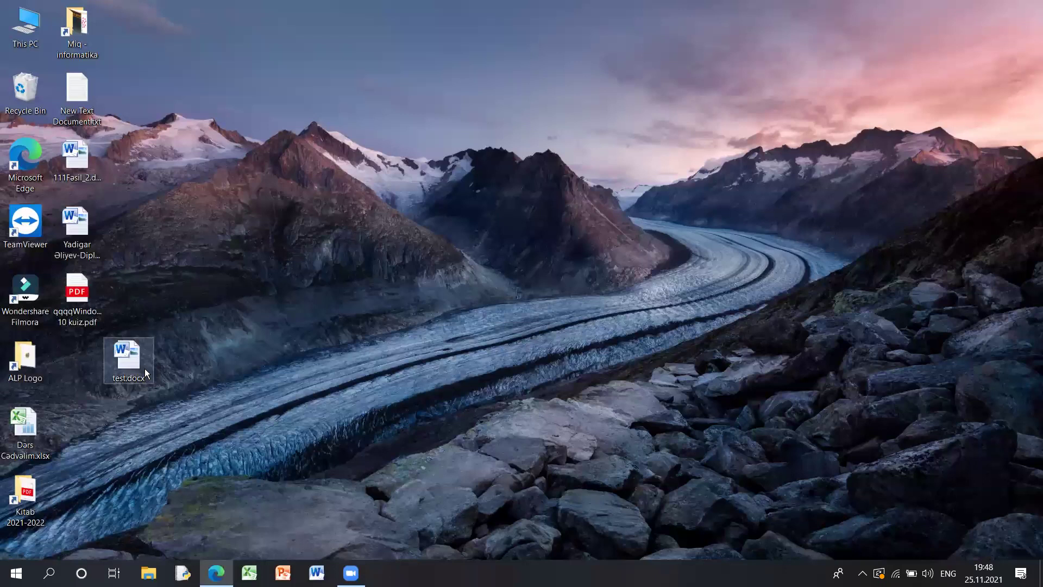
pyautogui.click(92, 158)
pyautogui.doubleClick(84, 163)
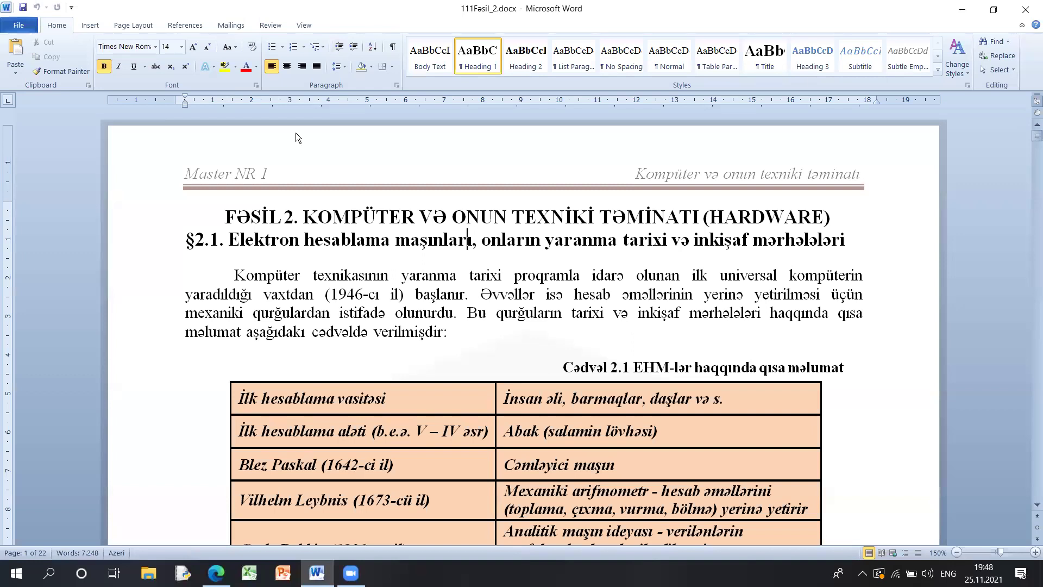
# - Show the File > Print settings and preview for the 22-page 111Fəsil_2.docx
pyautogui.hotkey('ctrl', 'p')
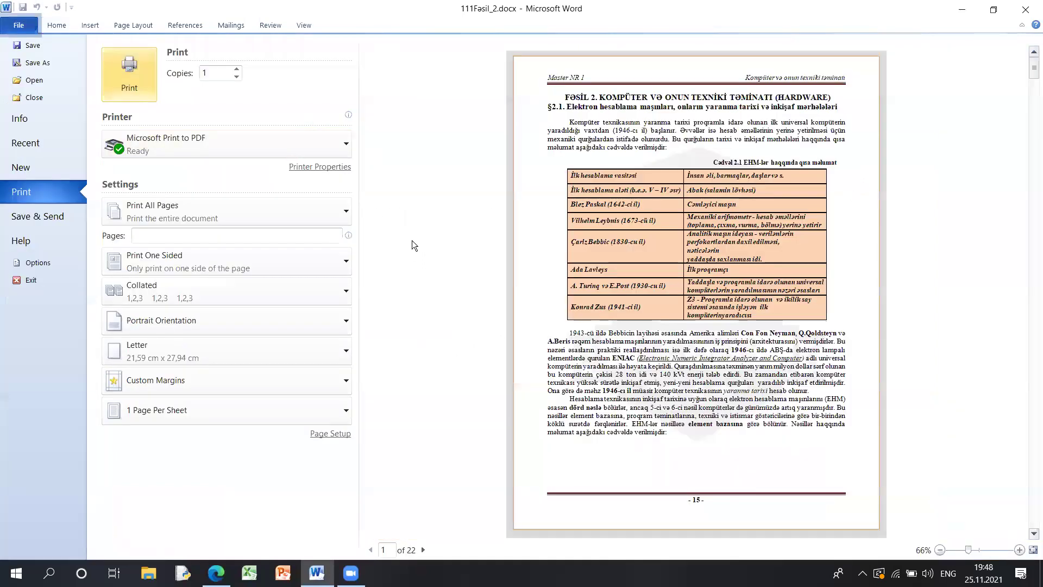
pyautogui.press('Escape')
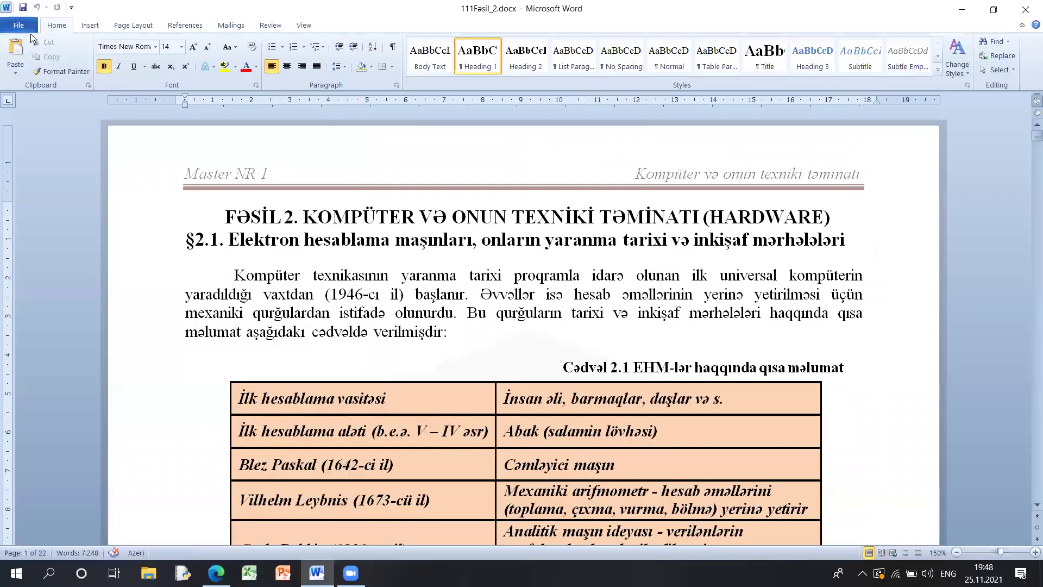
pyautogui.click(18, 25)
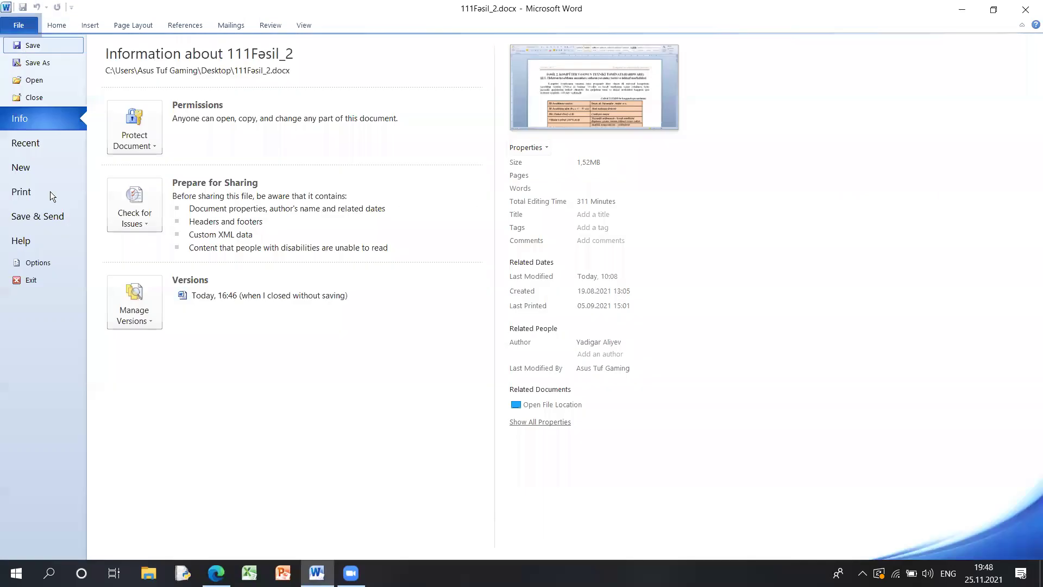
pyautogui.click(50, 191)
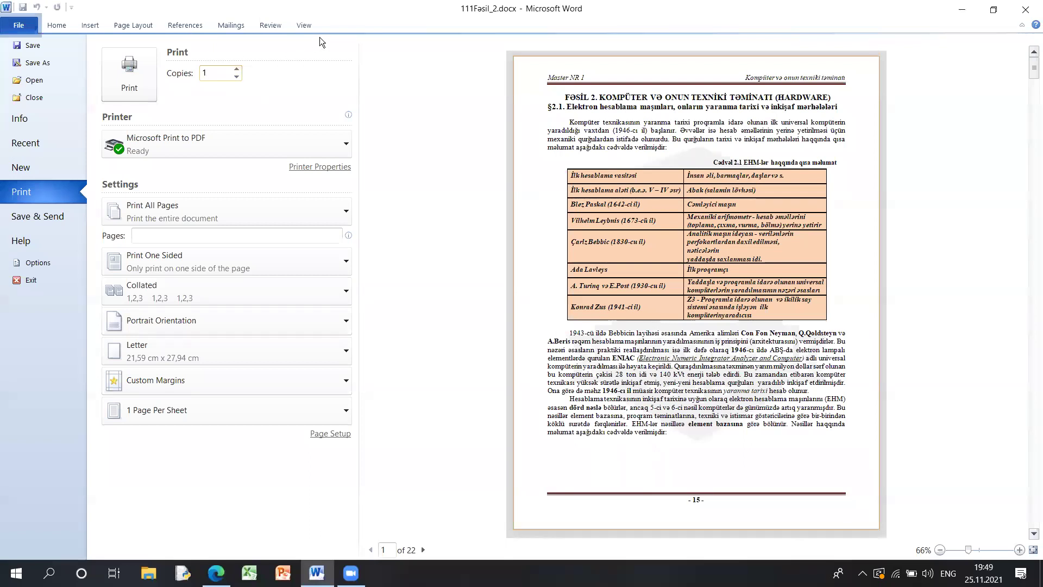
# - Change the number of copies to 15
pyautogui.moveTo(226, 73); pyautogui.dragTo(176, 61)
pyautogui.write('15')
pyautogui.press('Return')
pyautogui.click(248, 82)
# - Review the printer and page-range lists, keeping Microsoft Print to PDF and Print All Pages
pyautogui.click(249, 142)
pyautogui.click(438, 181)
pyautogui.click(317, 144)
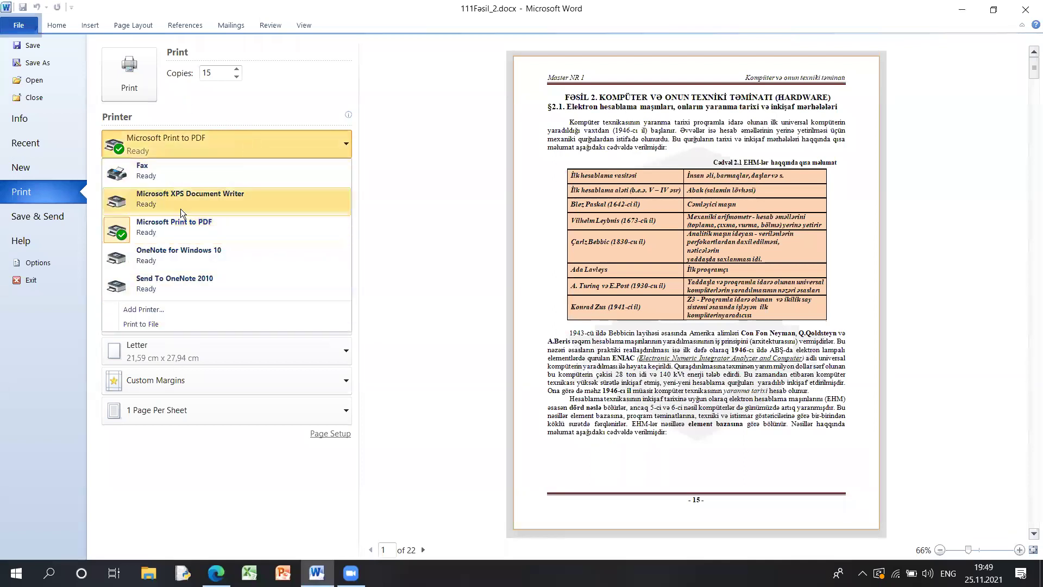
pyautogui.click(457, 158)
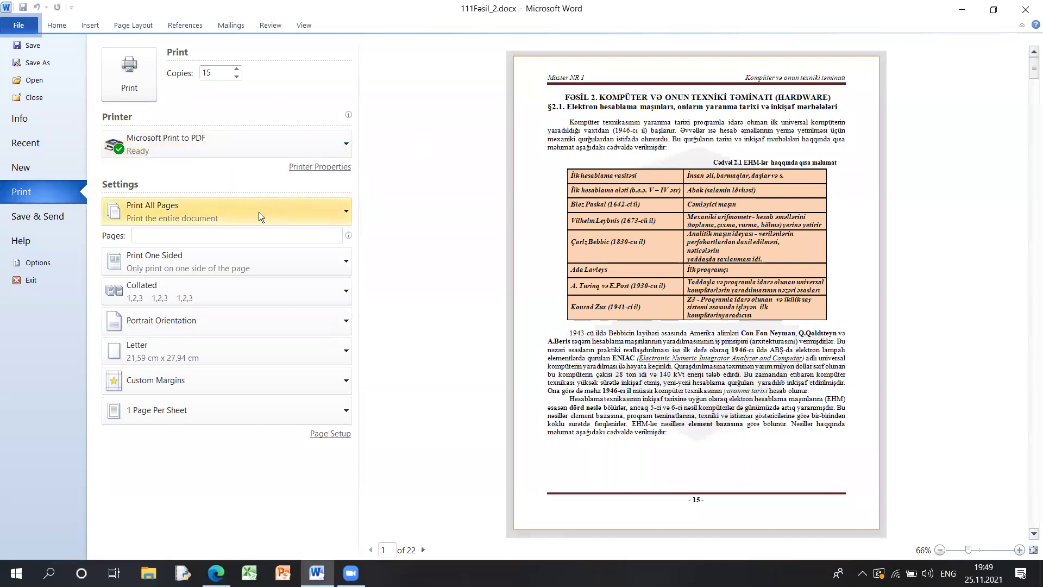
pyautogui.click(259, 216)
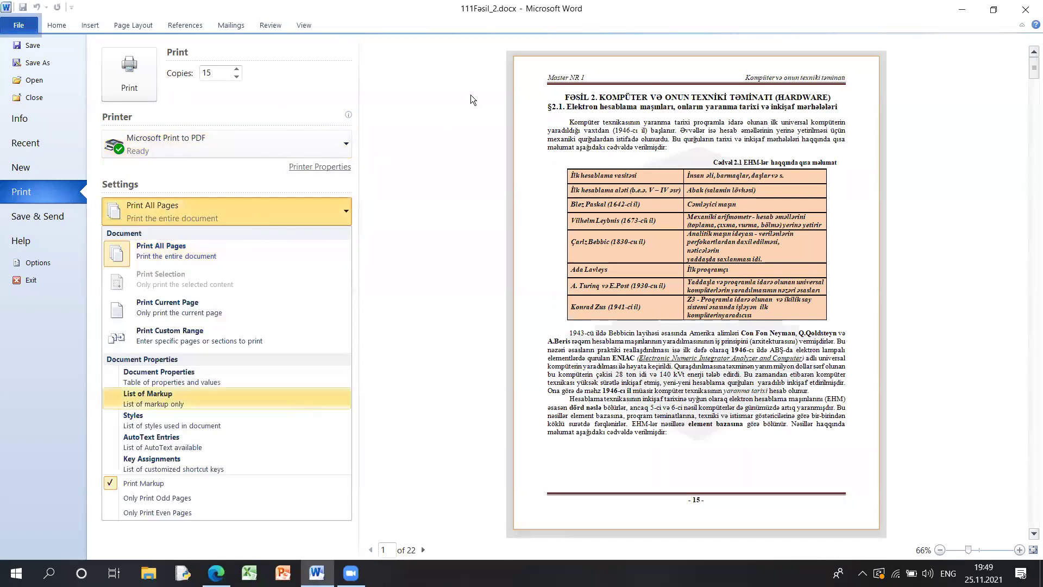
pyautogui.click(488, 76)
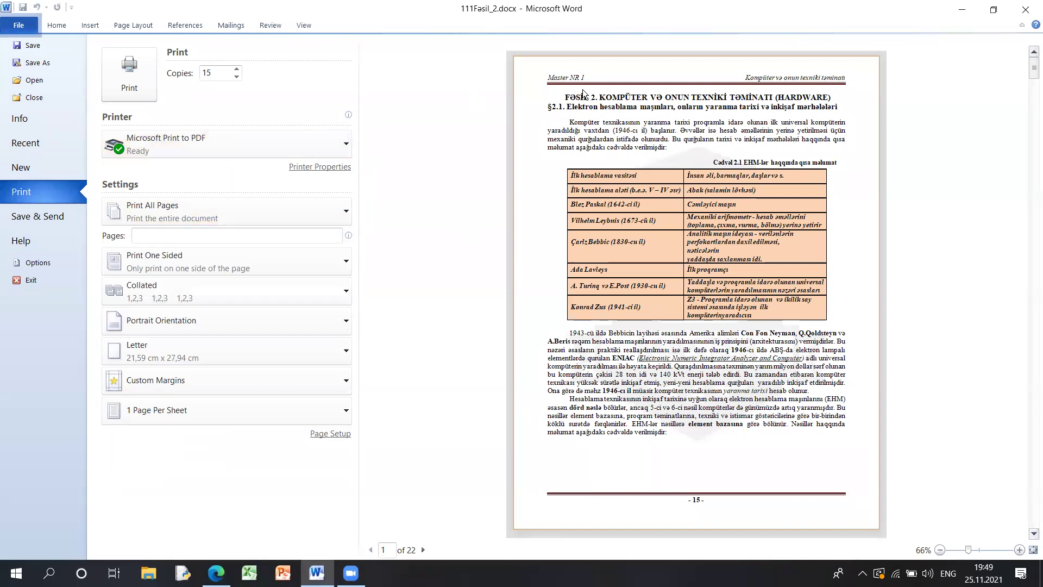
pyautogui.moveTo(435, 535)
pyautogui.mouseDown()
pyautogui.moveTo(413, 562)
pyautogui.moveTo(429, 552)
pyautogui.moveTo(389, 555)
pyautogui.mouseUp()
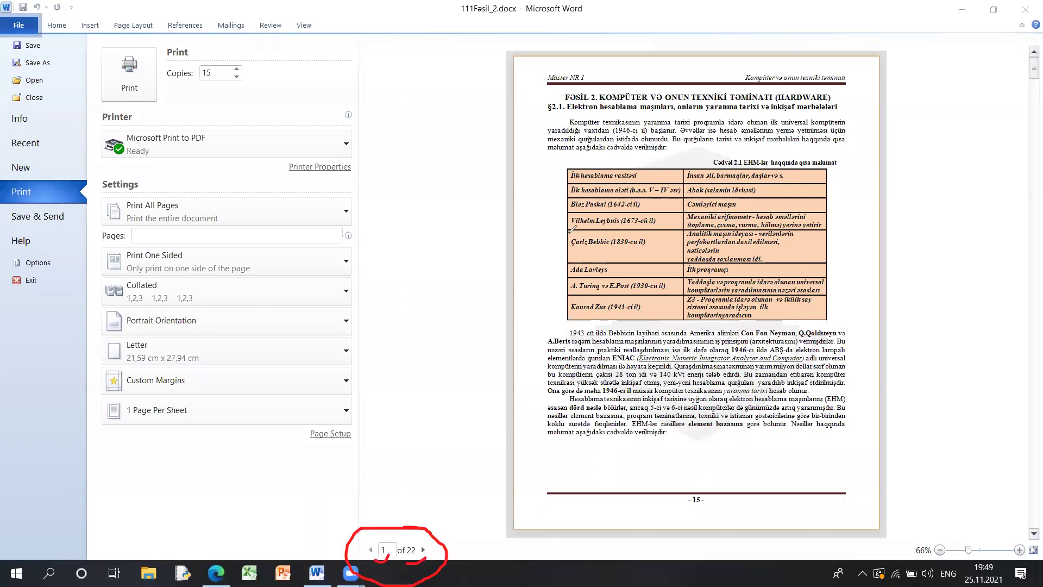
pyautogui.moveTo(524, 210); pyautogui.dragTo(561, 164)
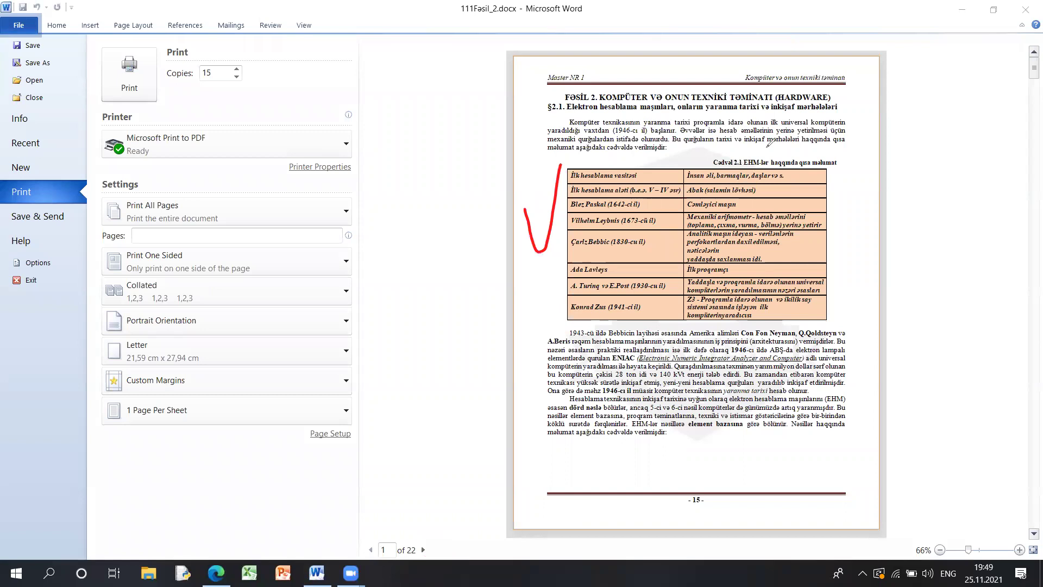
pyautogui.press('Escape')
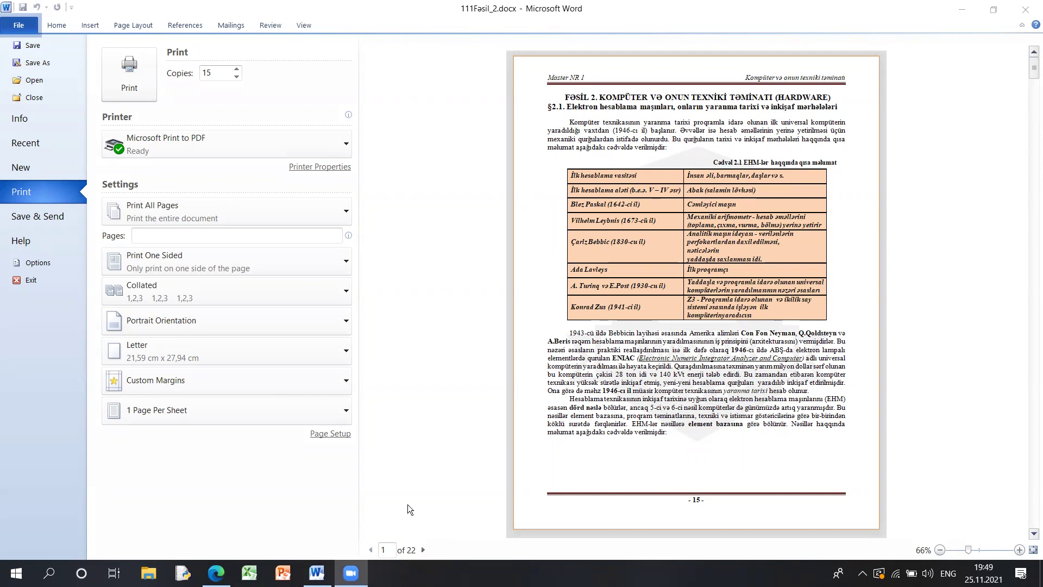
pyautogui.click(220, 216)
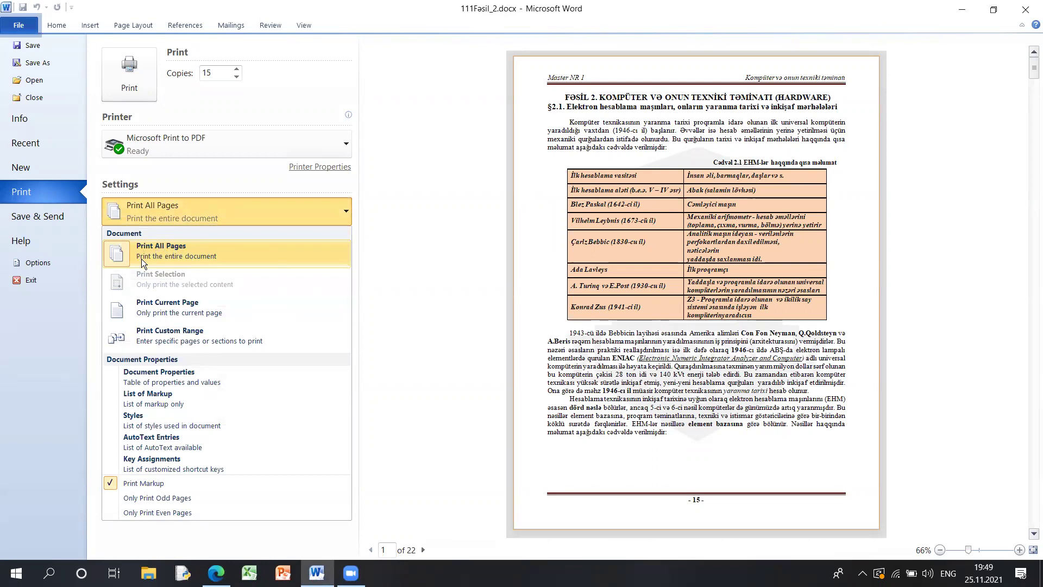
pyautogui.click(236, 260)
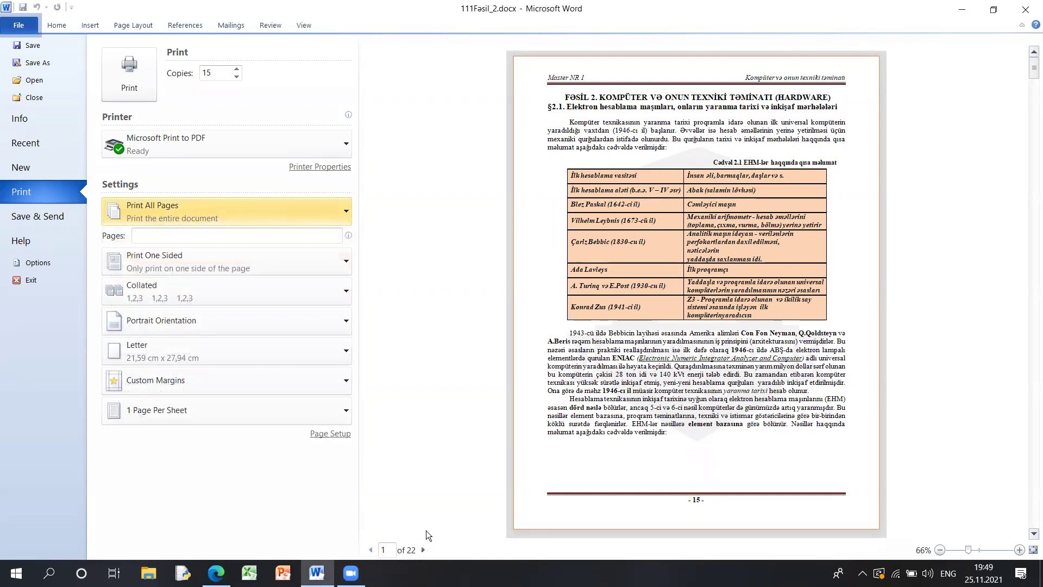
pyautogui.click(178, 219)
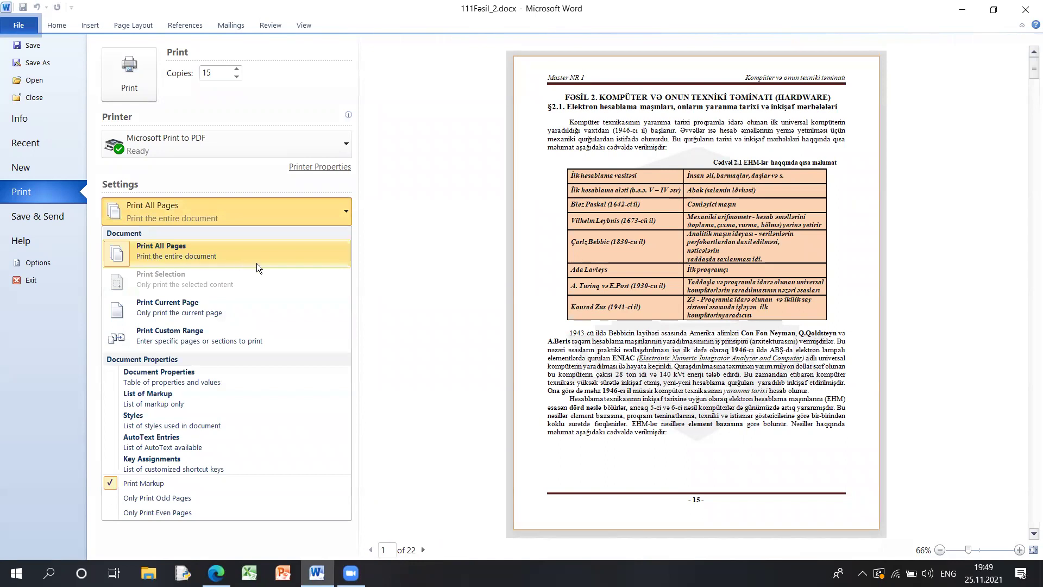
pyautogui.click(195, 208)
pyautogui.click(195, 206)
# - Return to the document and select the chapter's first paragraph
pyautogui.click(373, 217)
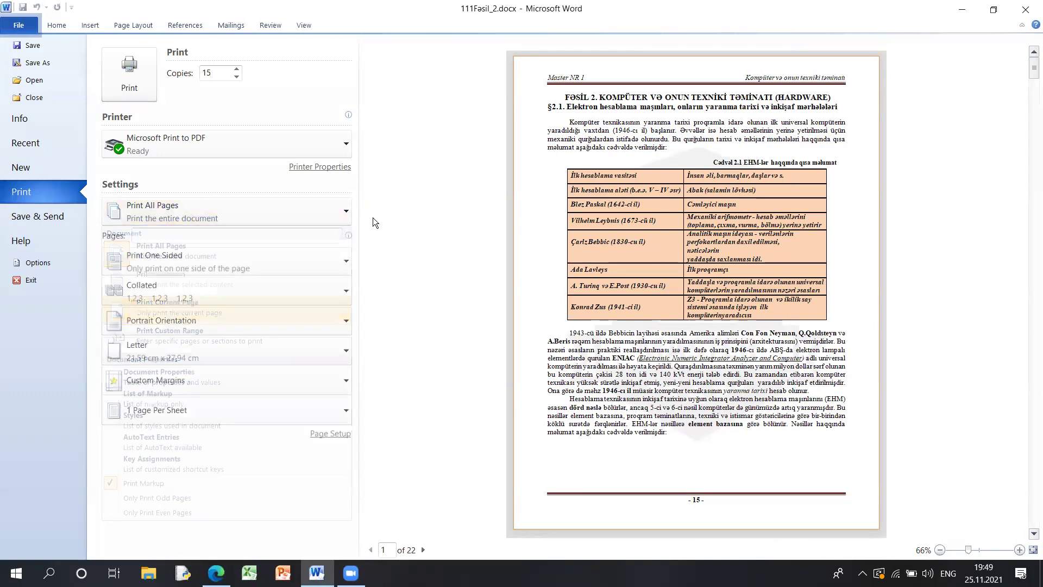
pyautogui.click(225, 222)
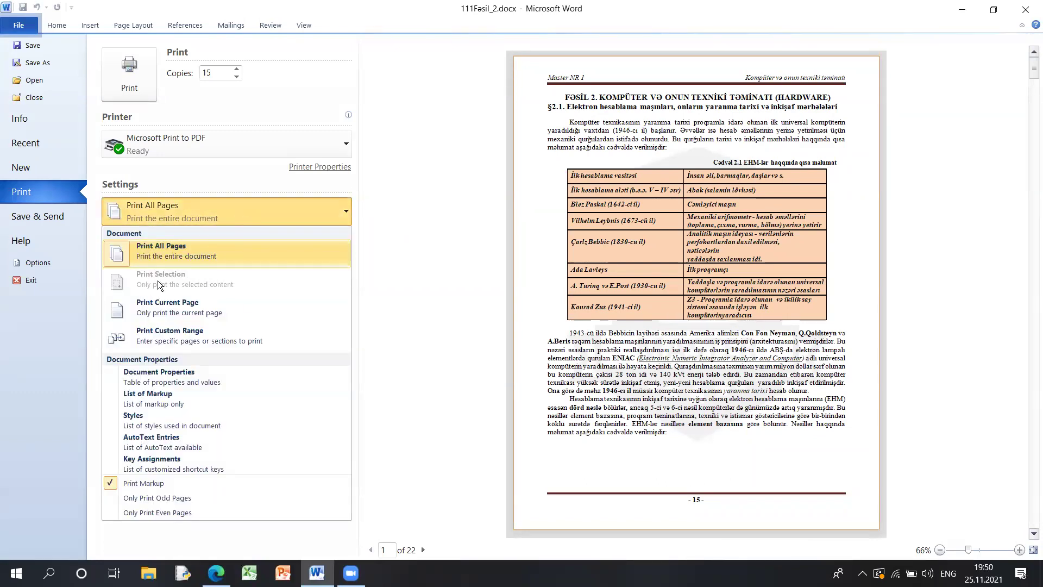
pyautogui.click(335, 196)
pyautogui.click(56, 25)
pyautogui.moveTo(236, 270); pyautogui.dragTo(447, 329)
# - Set the print range to Print Selection, circling the setting and paragraph in red ink
pyautogui.hotkey('ctrl', 'p')
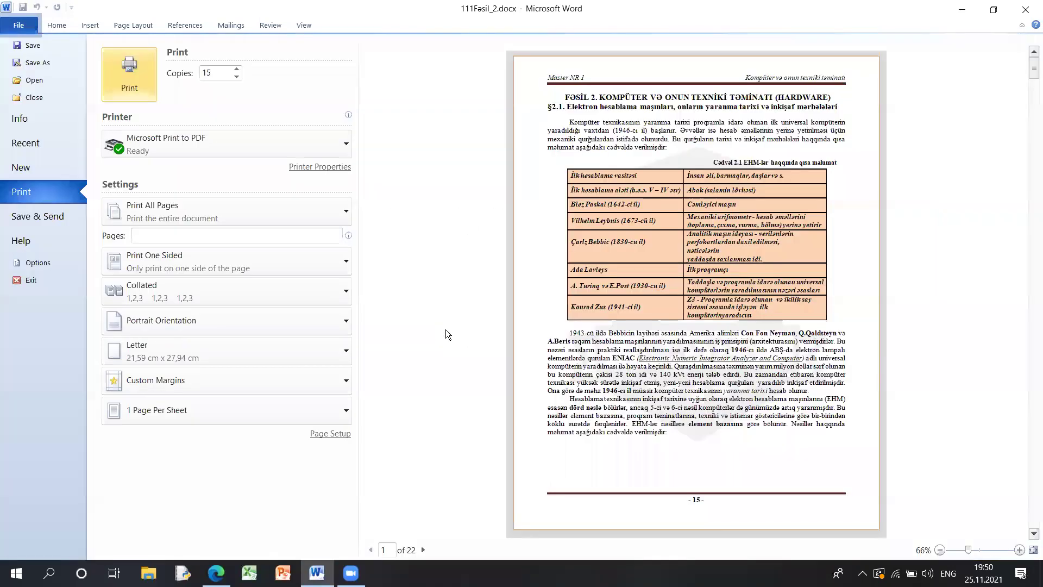
pyautogui.click(253, 213)
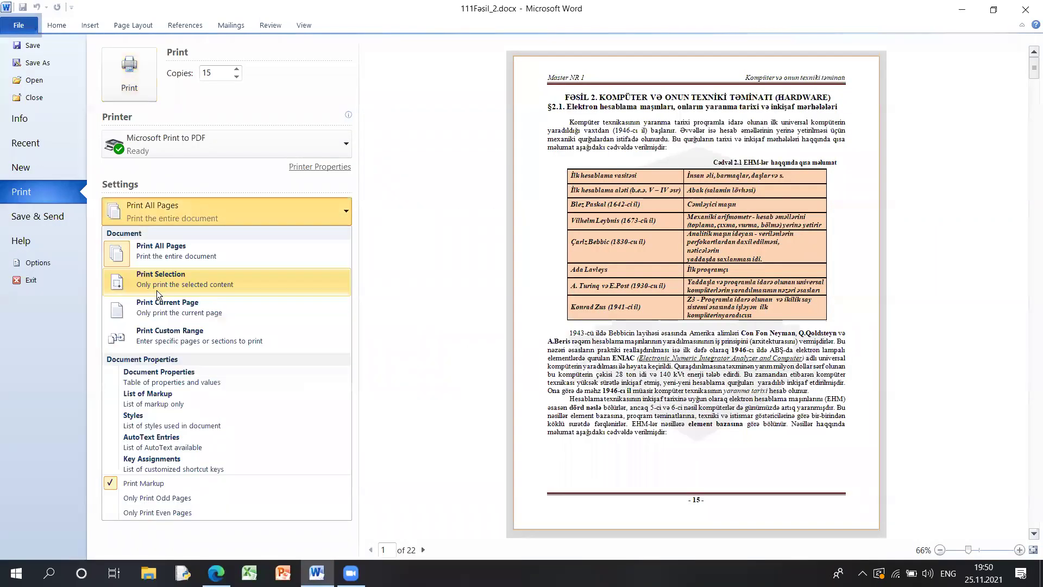
pyautogui.click(186, 288)
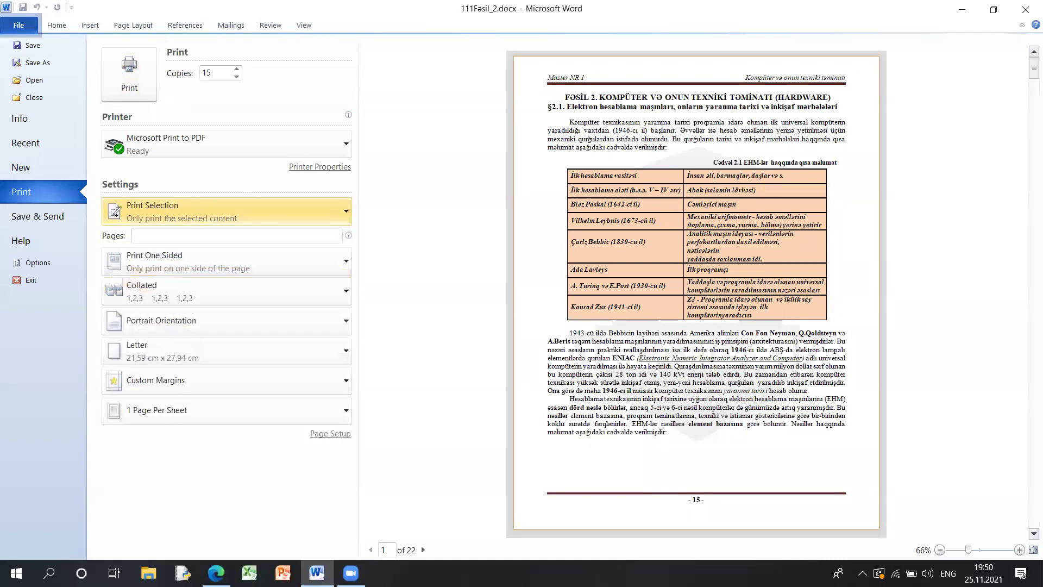
pyautogui.moveTo(193, 191)
pyautogui.mouseDown()
pyautogui.moveTo(101, 207)
pyautogui.moveTo(217, 234)
pyautogui.moveTo(256, 200)
pyautogui.moveTo(158, 187)
pyautogui.mouseUp()
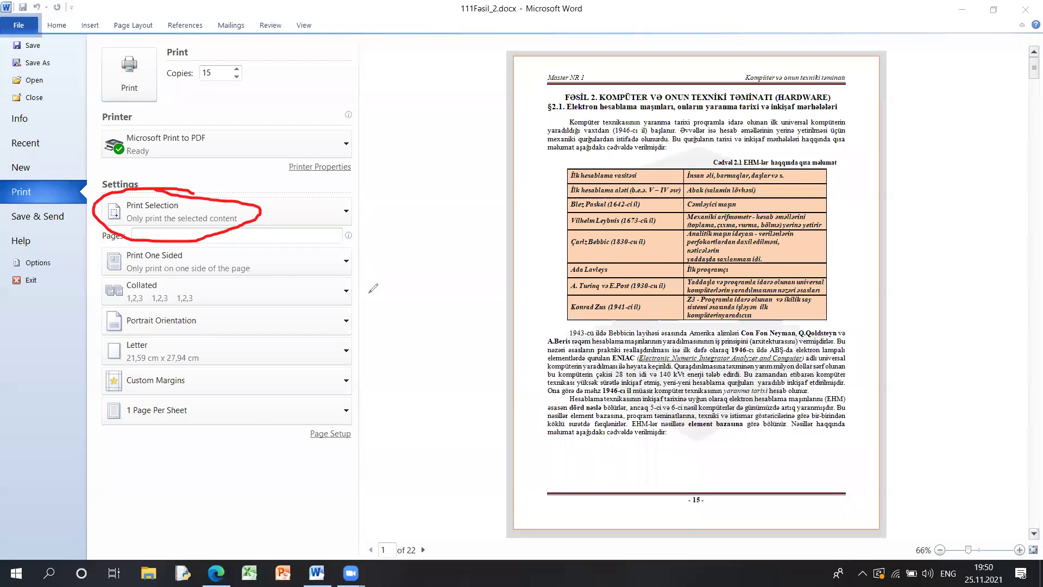
pyautogui.moveTo(551, 113)
pyautogui.mouseDown()
pyautogui.moveTo(556, 155)
pyautogui.moveTo(761, 152)
pyautogui.mouseUp()
pyautogui.moveTo(850, 144)
pyautogui.mouseDown()
pyautogui.moveTo(818, 106)
pyautogui.moveTo(568, 99)
pyautogui.moveTo(543, 126)
pyautogui.mouseUp()
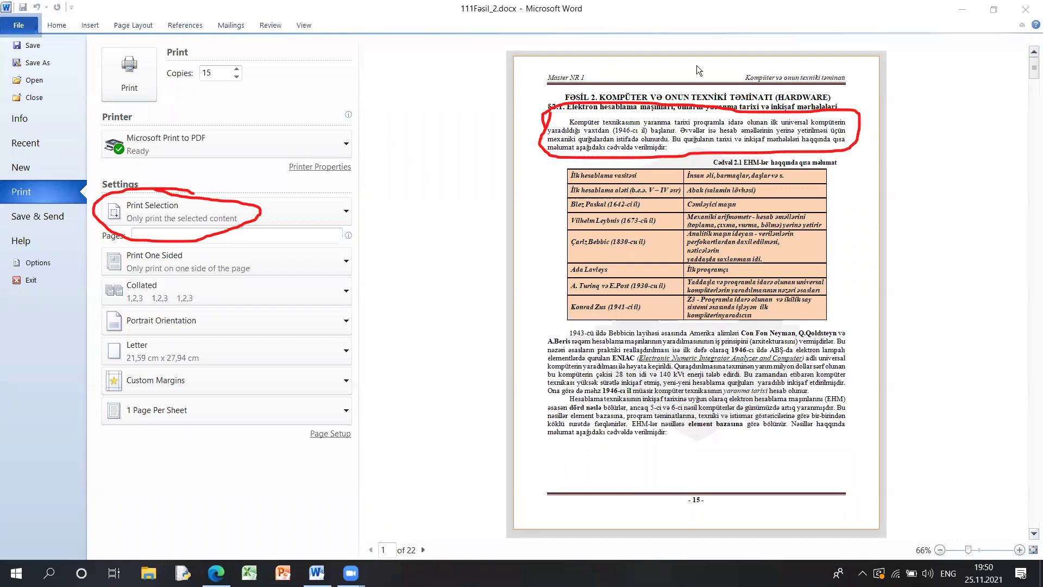
# - Clear the annotations and change the print range to Print Current Page
pyautogui.press('Escape')
pyautogui.click(172, 212)
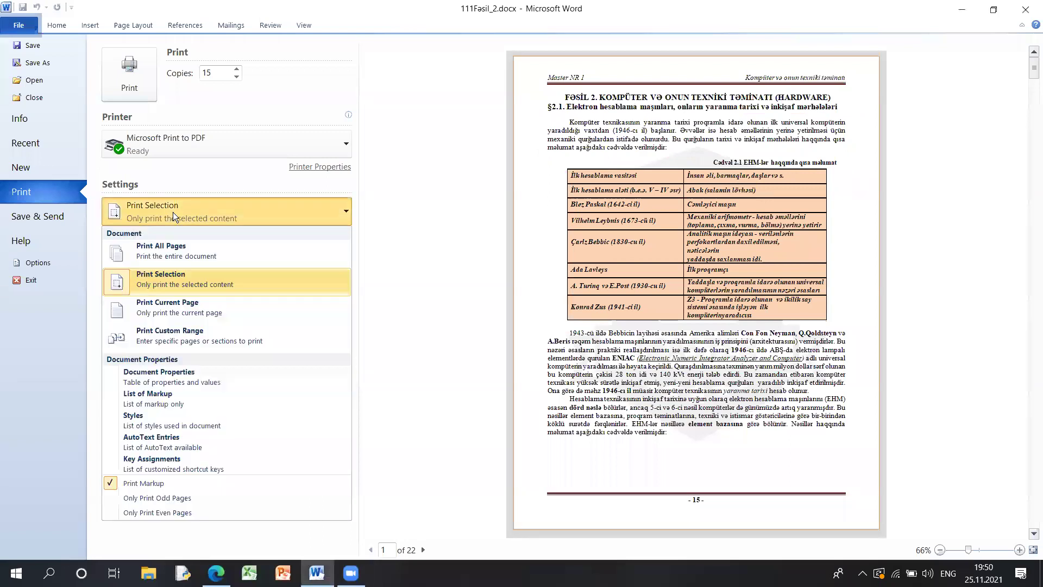
pyautogui.click(214, 314)
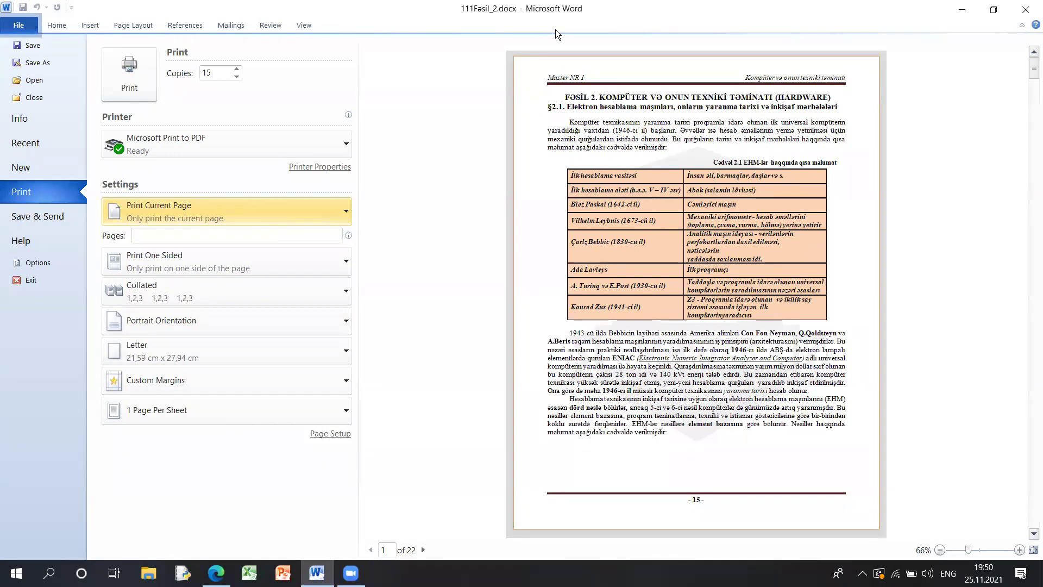
# - Page the preview ahead to page 5 and choose Print Custom Range
pyautogui.click(423, 550)
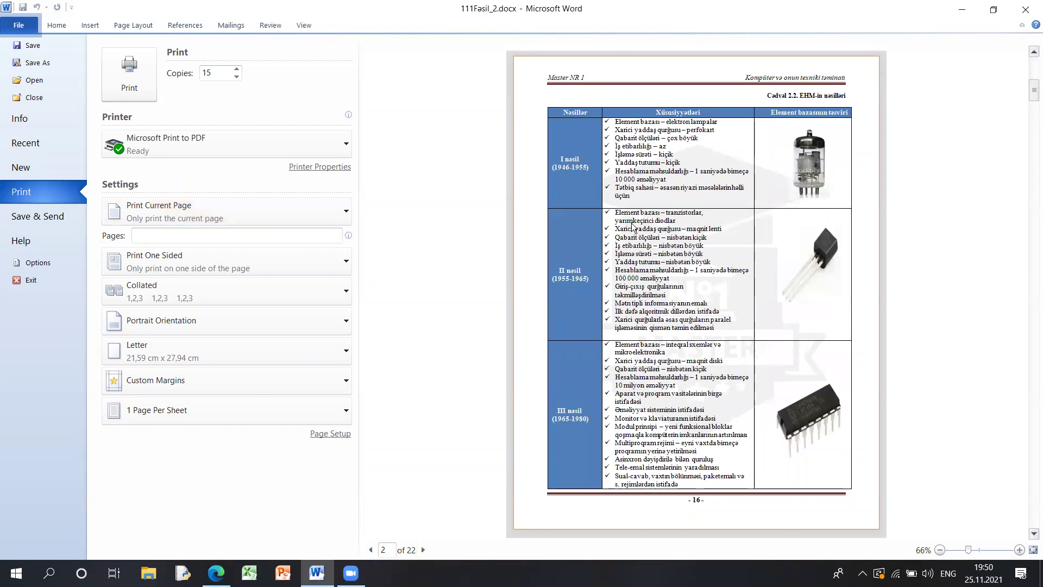
pyautogui.click(423, 550)
pyautogui.click(423, 550)
pyautogui.click(423, 550)
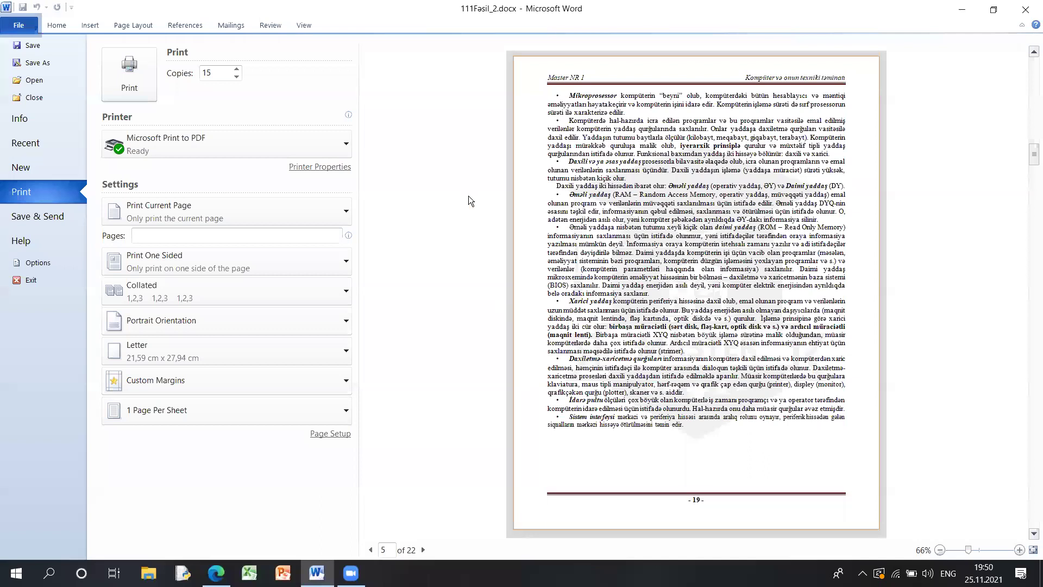
pyautogui.click(317, 204)
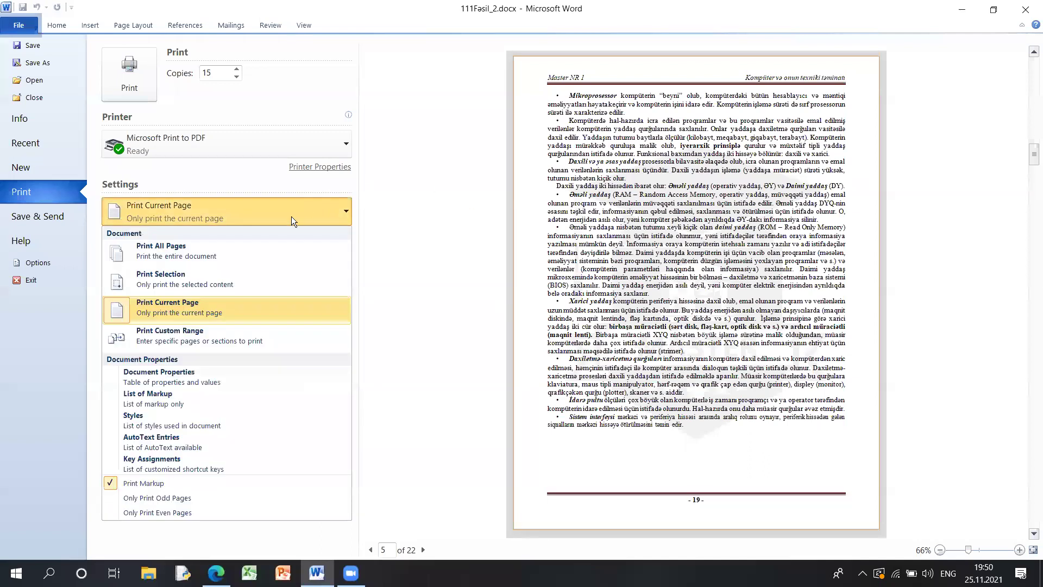
pyautogui.click(187, 340)
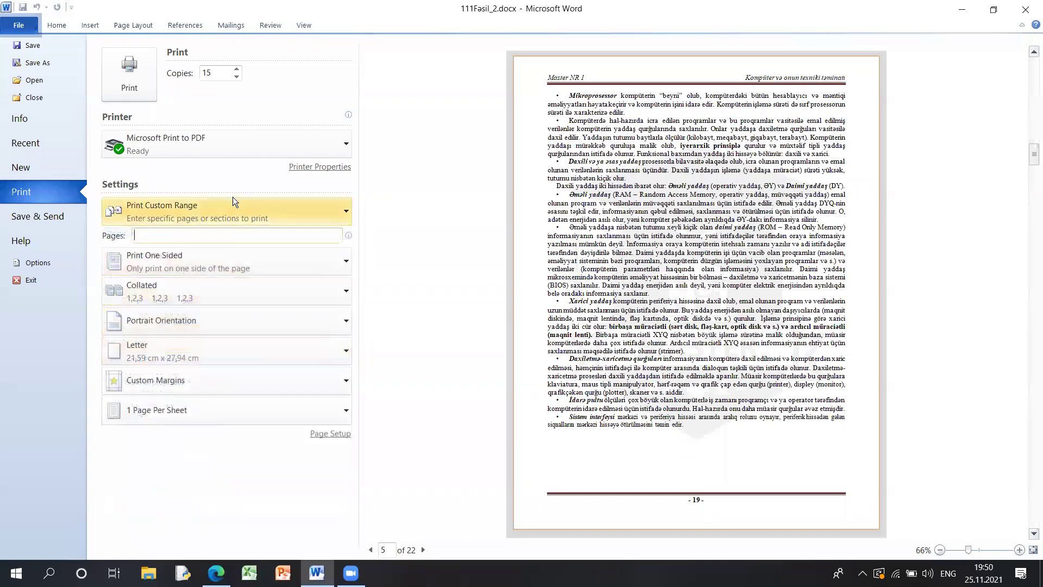
# - Return the preview to page 1, enter the 1-4 range, and annotate pages 1234 in red
pyautogui.click(371, 550)
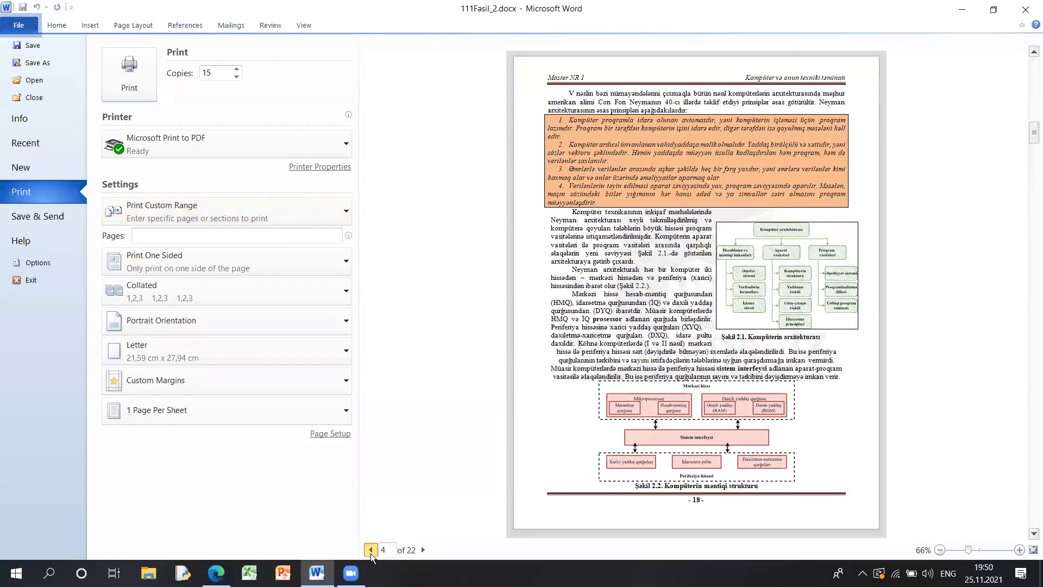
pyautogui.click(371, 550)
pyautogui.write('1-4')
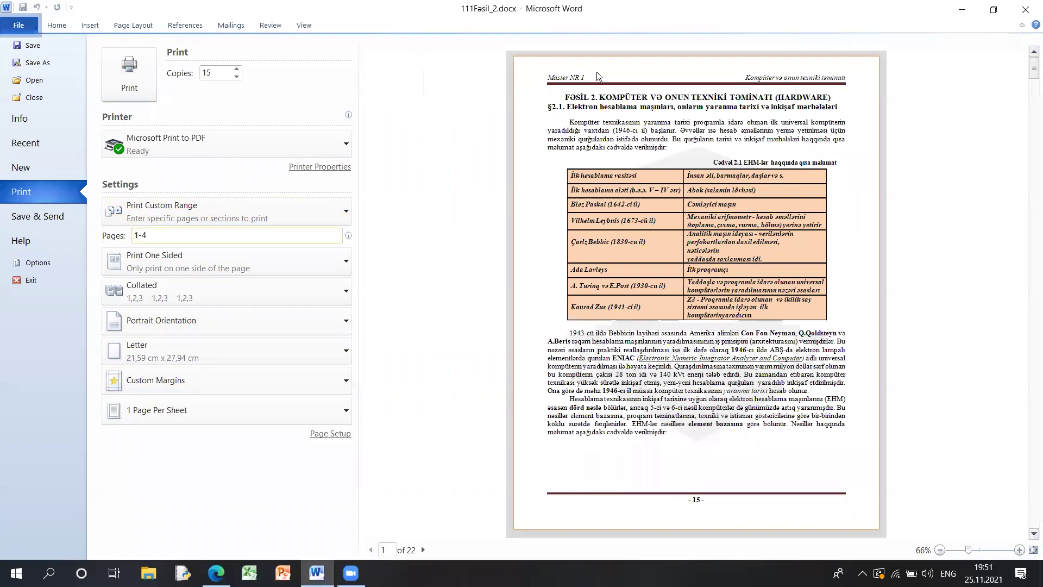
pyautogui.moveTo(388, 200); pyautogui.dragTo(383, 242)
pyautogui.moveTo(407, 211); pyautogui.dragTo(441, 237)
pyautogui.moveTo(474, 200); pyautogui.dragTo(506, 248)
pyautogui.moveTo(358, 261); pyautogui.dragTo(592, 262)
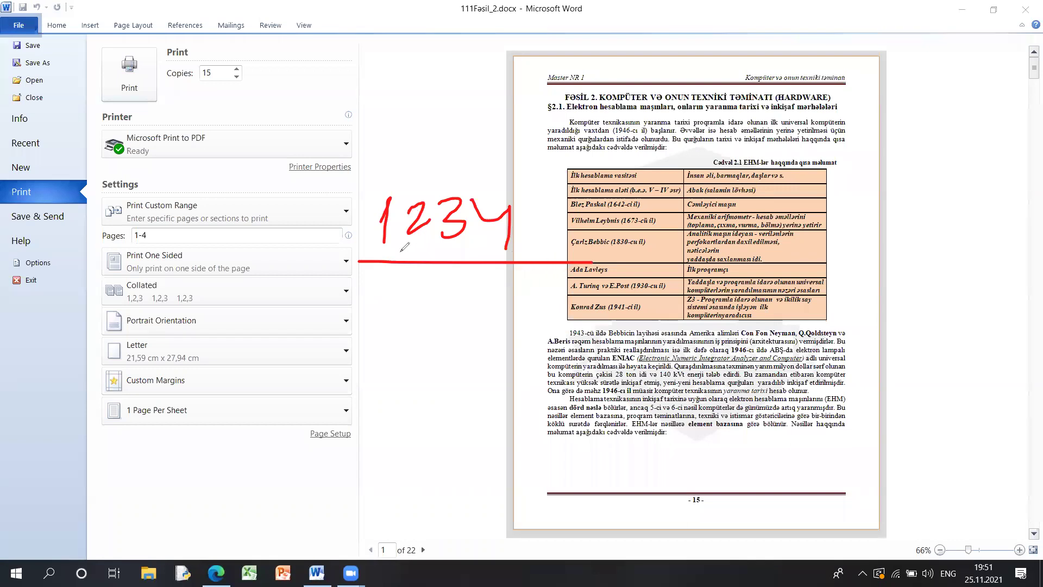
pyautogui.press('Escape')
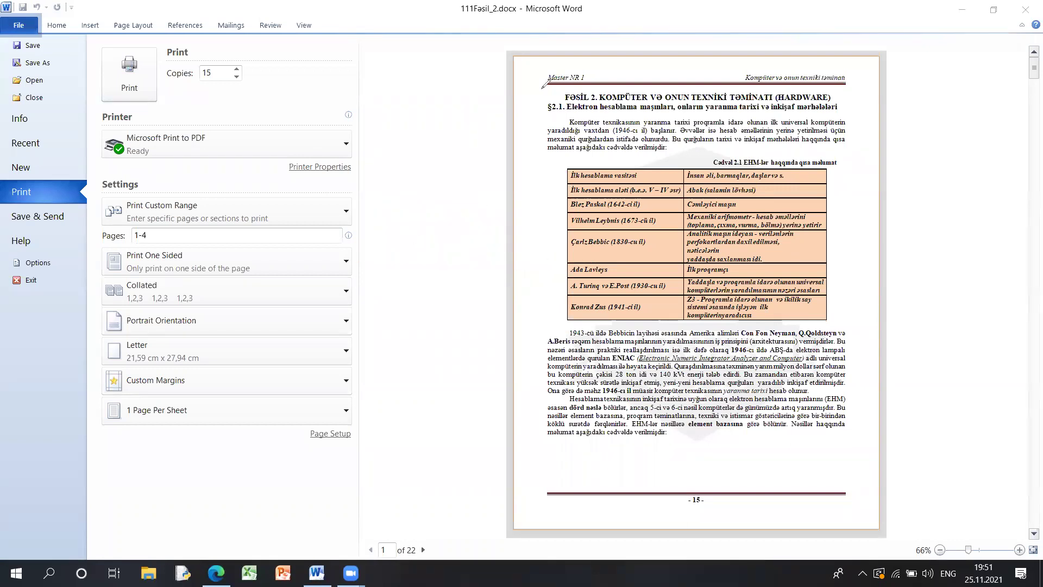
# - Extend the Pages range with ',8' toward 1-4,8-12 and mark the printed pages in red
pyautogui.click(230, 234)
pyautogui.click(227, 235)
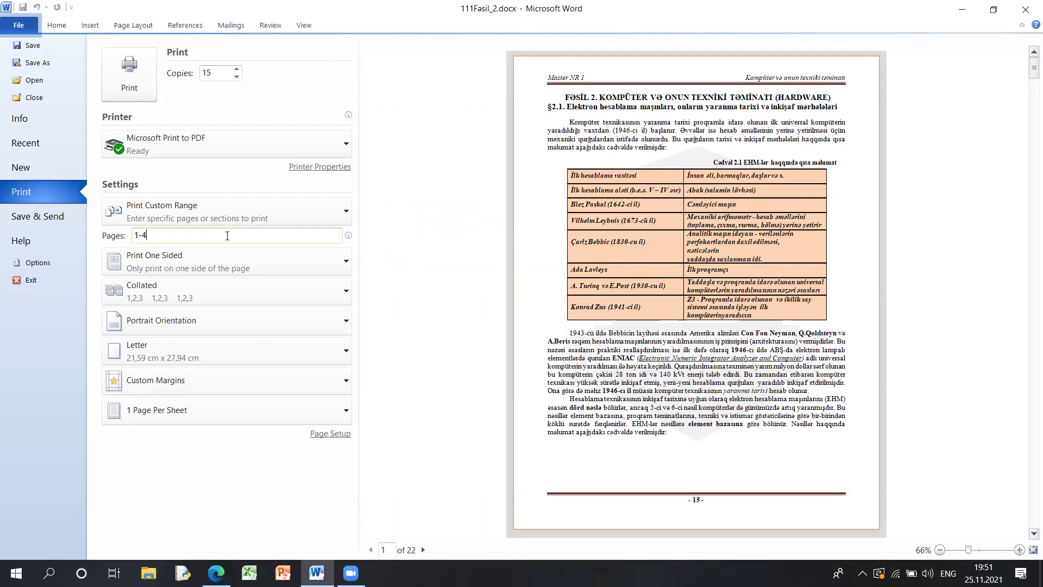
pyautogui.write(',8-12')
pyautogui.moveTo(421, 186)
pyautogui.mouseDown()
pyautogui.moveTo(489, 207)
pyautogui.moveTo(485, 249)
pyautogui.moveTo(442, 300)
pyautogui.moveTo(454, 347)
pyautogui.moveTo(442, 399)
pyautogui.moveTo(466, 389)
pyautogui.moveTo(460, 422)
pyautogui.moveTo(487, 461)
pyautogui.mouseUp()
pyautogui.moveTo(370, 160)
pyautogui.mouseDown()
pyautogui.moveTo(536, 465)
pyautogui.moveTo(478, 139)
pyautogui.moveTo(370, 167)
pyautogui.moveTo(359, 187)
pyautogui.mouseUp()
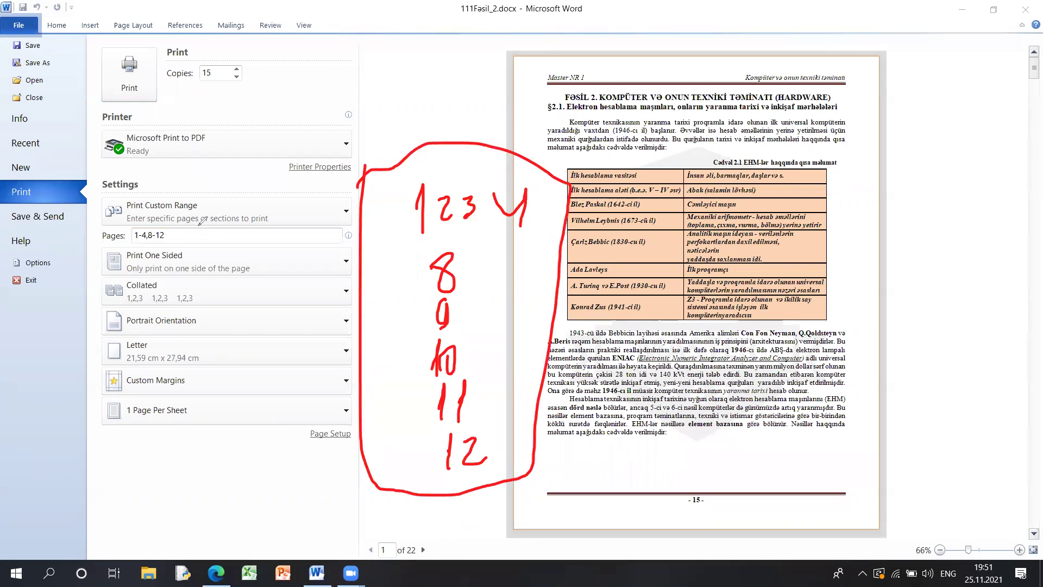
pyautogui.moveTo(143, 208); pyautogui.dragTo(205, 206)
# - Change the print range to Only Print Odd Pages
pyautogui.press('Escape')
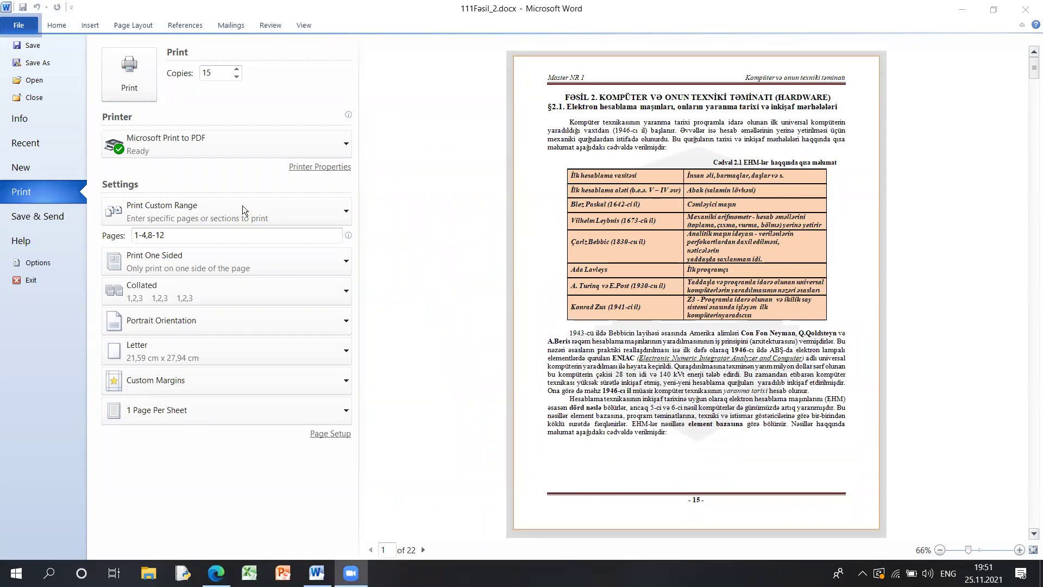
pyautogui.click(242, 207)
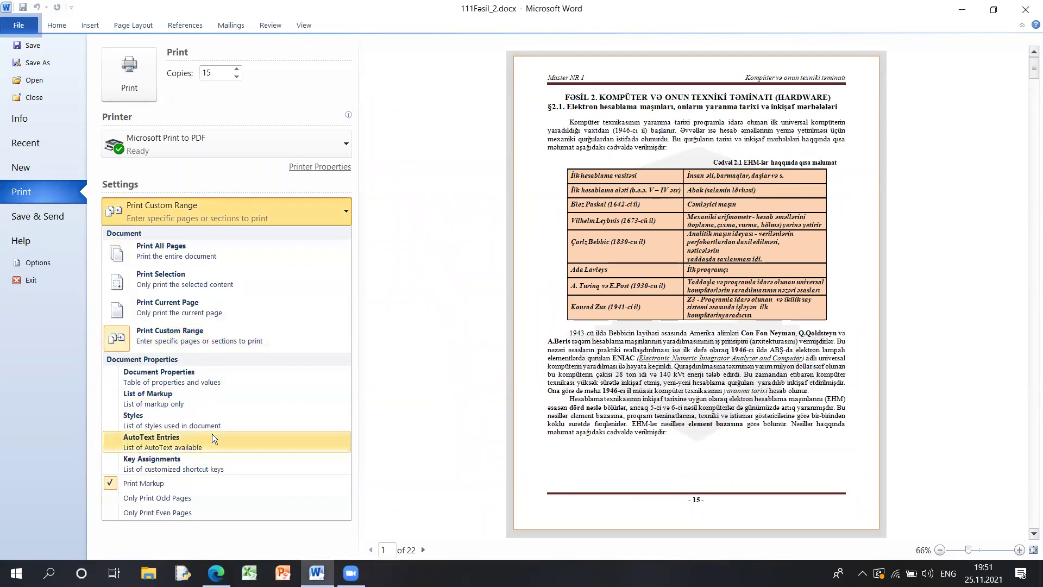
pyautogui.click(135, 502)
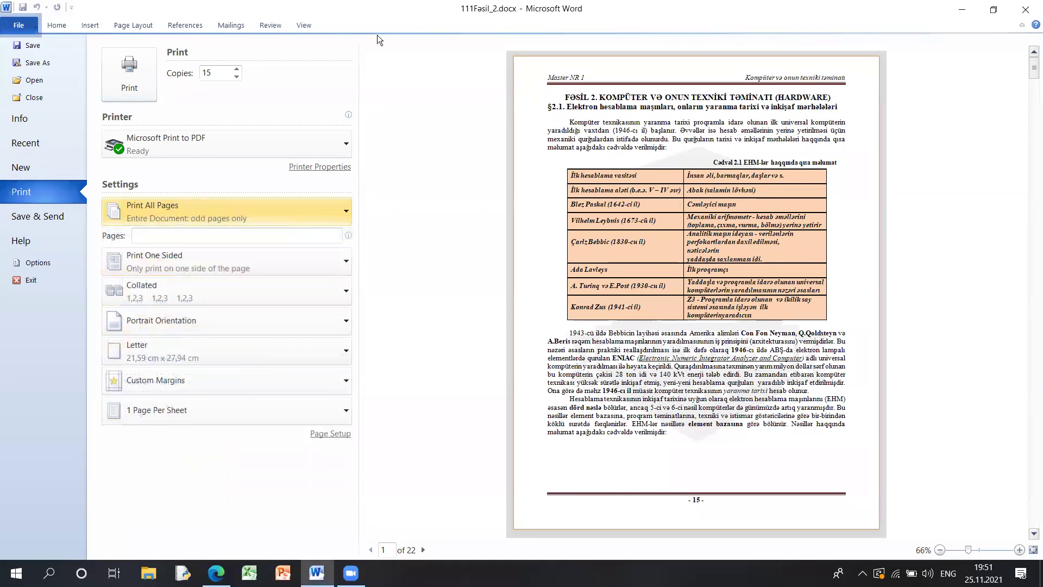
# - Underline the setting and handwrite odd page numbers 1, 3, 5, 7, 9, 11 in red
pyautogui.hotkey('ctrl', '2')
pyautogui.moveTo(127, 209)
pyautogui.mouseDown()
pyautogui.moveTo(243, 227)
pyautogui.moveTo(254, 219)
pyautogui.moveTo(219, 187)
pyautogui.moveTo(241, 171)
pyautogui.moveTo(286, 196)
pyautogui.moveTo(307, 185)
pyautogui.mouseUp()
pyautogui.moveTo(385, 452)
pyautogui.mouseDown()
pyautogui.moveTo(383, 497)
pyautogui.moveTo(407, 492)
pyautogui.mouseUp()
pyautogui.moveTo(500, 441)
pyautogui.mouseDown()
pyautogui.moveTo(502, 482)
pyautogui.moveTo(537, 435)
pyautogui.mouseUp()
pyautogui.moveTo(568, 438)
pyautogui.mouseDown()
pyautogui.moveTo(602, 460)
pyautogui.moveTo(597, 495)
pyautogui.mouseUp()
pyautogui.moveTo(588, 466); pyautogui.dragTo(625, 454)
pyautogui.moveTo(707, 441); pyautogui.dragTo(697, 477)
pyautogui.moveTo(759, 426)
pyautogui.mouseDown()
pyautogui.moveTo(754, 463)
pyautogui.moveTo(781, 481)
pyautogui.moveTo(826, 474)
pyautogui.mouseUp()
pyautogui.moveTo(839, 471); pyautogui.dragTo(871, 470)
pyautogui.moveTo(895, 472); pyautogui.dragTo(936, 476)
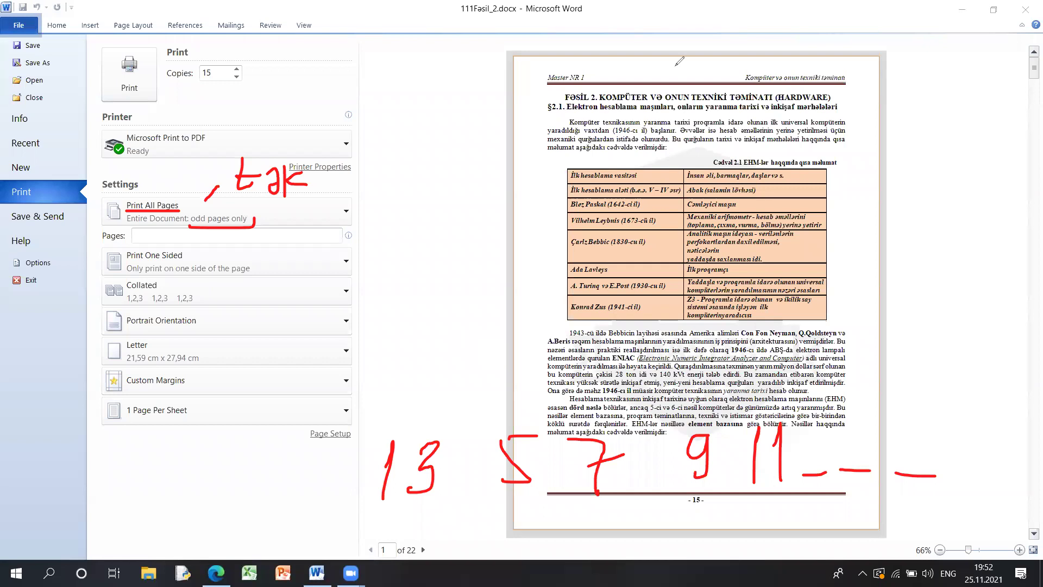
# - Switch to Only Print Even Pages and handwrite even page numbers 2, 4, 6, 8 in red
pyautogui.press('Escape')
pyautogui.click(198, 208)
pyautogui.click(173, 512)
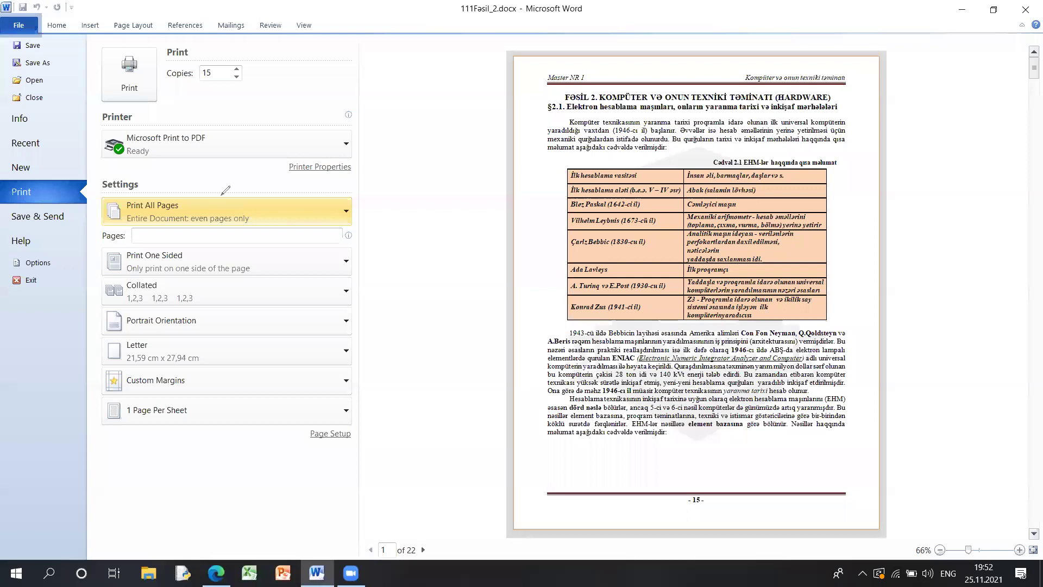
pyautogui.moveTo(225, 190)
pyautogui.mouseDown()
pyautogui.moveTo(218, 209)
pyautogui.moveTo(251, 199)
pyautogui.moveTo(274, 158)
pyautogui.moveTo(280, 176)
pyautogui.moveTo(294, 179)
pyautogui.mouseUp()
pyautogui.moveTo(373, 434)
pyautogui.mouseDown()
pyautogui.moveTo(391, 429)
pyautogui.moveTo(388, 465)
pyautogui.mouseUp()
pyautogui.moveTo(416, 420); pyautogui.dragTo(425, 472)
pyautogui.moveTo(475, 426)
pyautogui.mouseDown()
pyautogui.moveTo(462, 459)
pyautogui.moveTo(467, 451)
pyautogui.mouseUp()
pyautogui.moveTo(541, 432); pyautogui.dragTo(538, 434)
pyautogui.moveTo(573, 477); pyautogui.dragTo(659, 476)
pyautogui.moveTo(697, 473); pyautogui.dragTo(734, 471)
pyautogui.moveTo(760, 470); pyautogui.dragTo(768, 468)
# - Label the odd and even rows in red with counts of 3 and 4
pyautogui.moveTo(367, 205)
pyautogui.mouseDown()
pyautogui.moveTo(356, 234)
pyautogui.moveTo(370, 202)
pyautogui.moveTo(401, 245)
pyautogui.mouseUp()
pyautogui.moveTo(421, 199); pyautogui.dragTo(419, 247)
pyautogui.moveTo(356, 282)
pyautogui.mouseDown()
pyautogui.moveTo(369, 274)
pyautogui.moveTo(381, 296)
pyautogui.moveTo(400, 277)
pyautogui.moveTo(423, 307)
pyautogui.moveTo(439, 307)
pyautogui.mouseUp()
pyautogui.moveTo(429, 232)
pyautogui.mouseDown()
pyautogui.moveTo(478, 229)
pyautogui.moveTo(440, 233)
pyautogui.mouseUp()
pyautogui.moveTo(451, 291); pyautogui.dragTo(491, 280)
pyautogui.moveTo(491, 266); pyautogui.dragTo(490, 299)
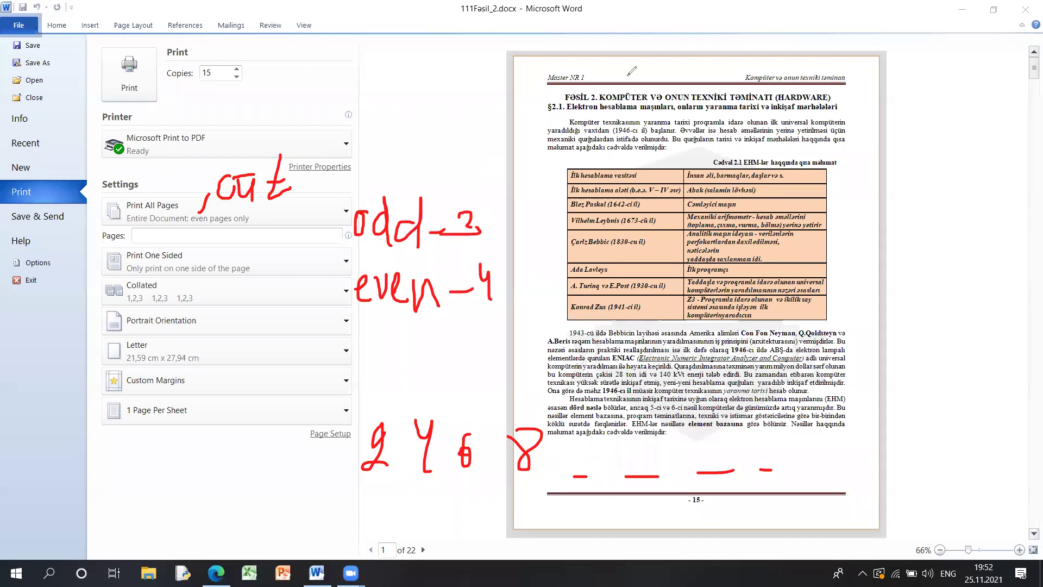
# - Clear the annotations and look over the page-range and one-sided/two-sided options
pyautogui.press('Escape')
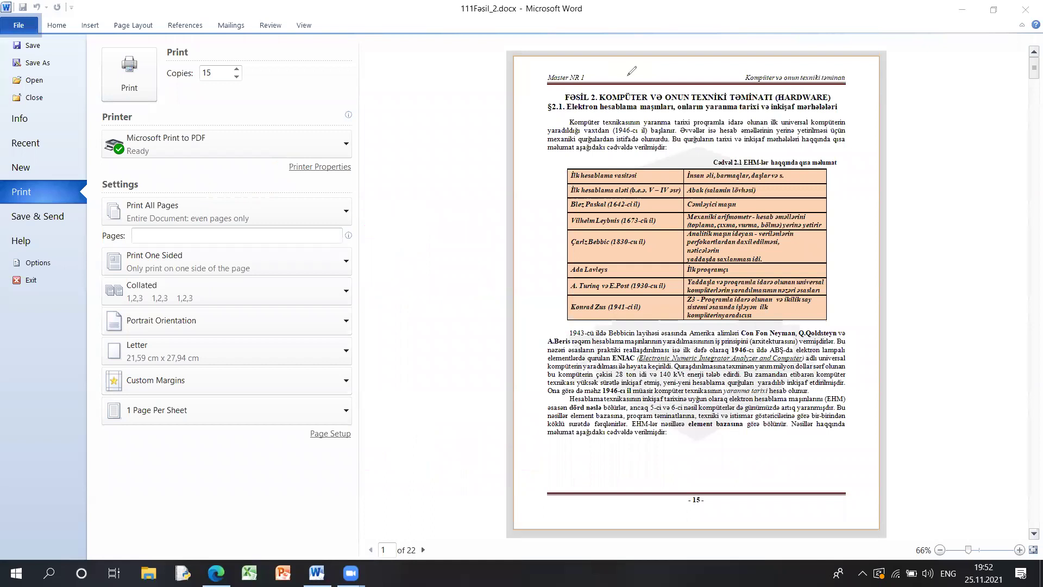
pyautogui.click(245, 211)
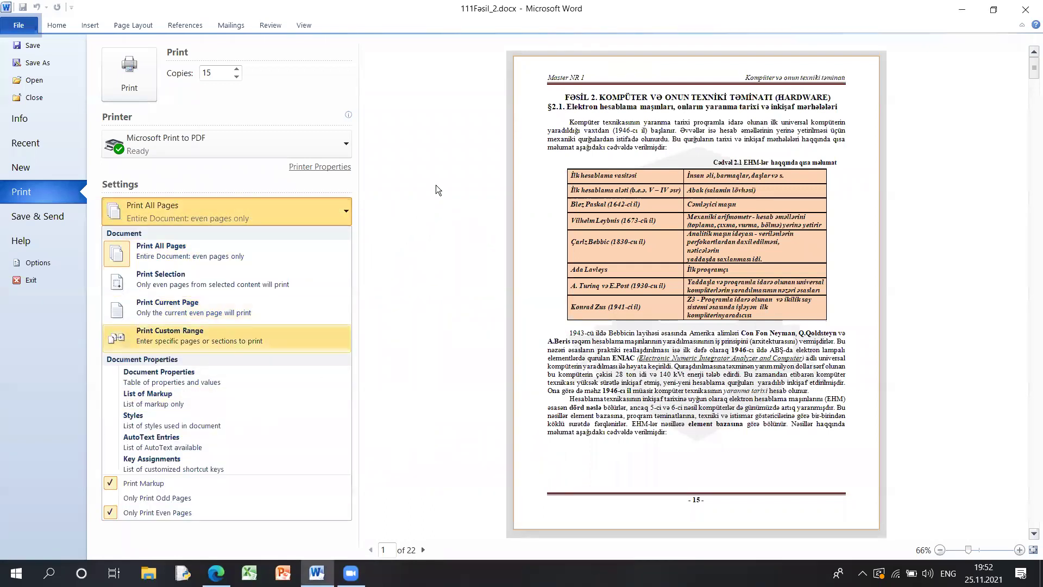
pyautogui.click(412, 170)
pyautogui.click(156, 258)
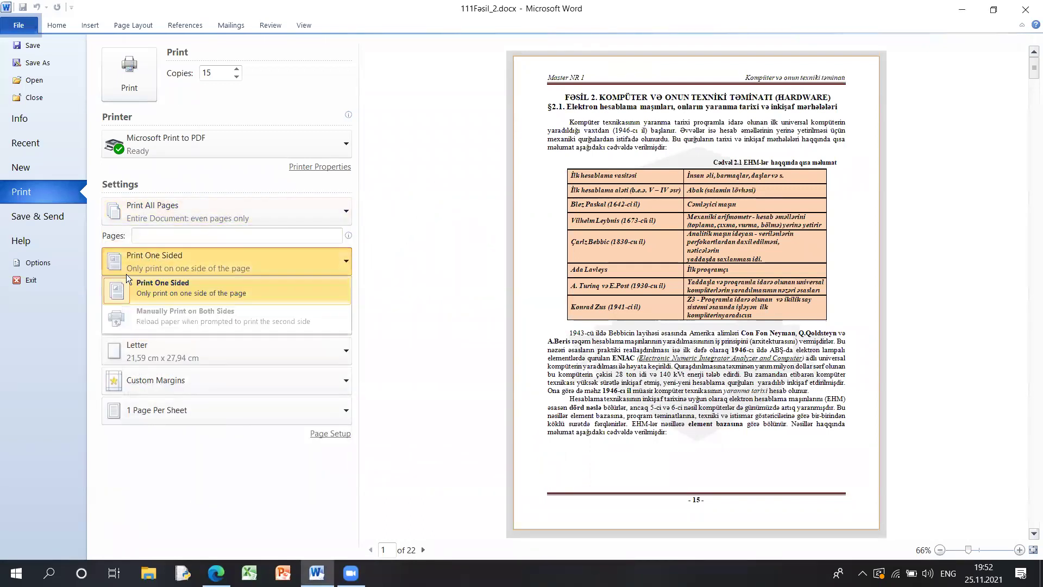
pyautogui.click(205, 256)
pyautogui.click(177, 259)
pyautogui.click(176, 259)
pyautogui.click(172, 257)
# - Keep Print One Sided after reviewing the duplex printing choices
pyautogui.click(179, 258)
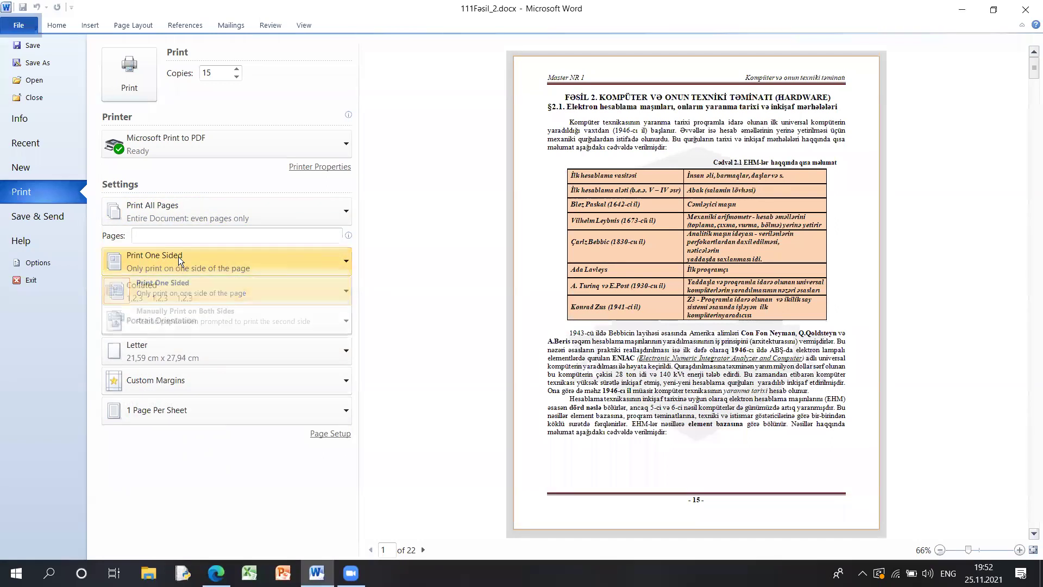
pyautogui.click(193, 260)
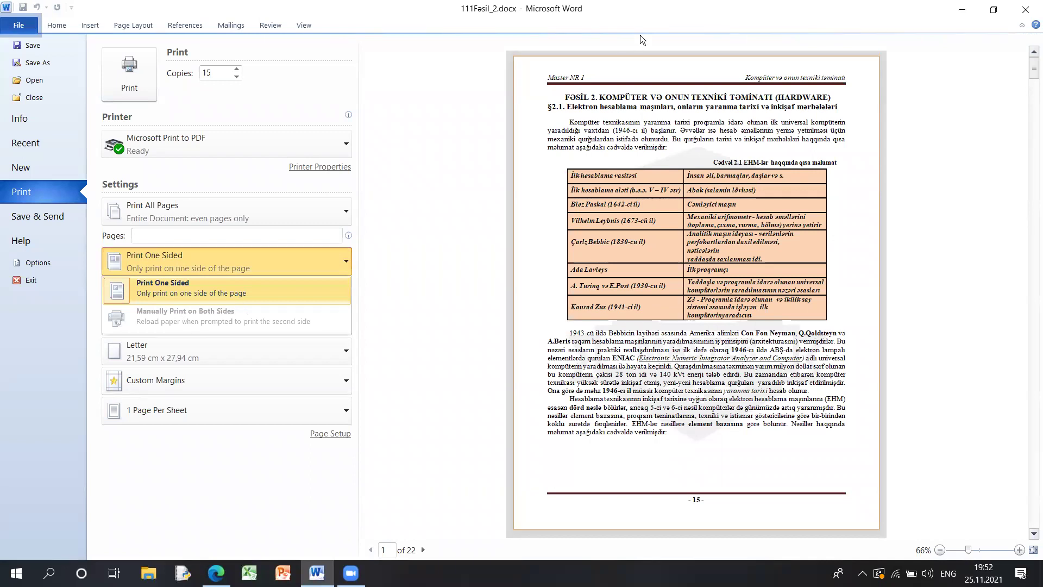
pyautogui.click(235, 245)
pyautogui.click(167, 257)
pyautogui.click(191, 285)
pyautogui.click(203, 259)
pyautogui.click(393, 280)
pyautogui.click(203, 261)
pyautogui.click(415, 265)
# - Toggle collation to Uncollated and back to Collated, underline 1,2,3, and uncheck Only Print Even Pages
pyautogui.click(177, 299)
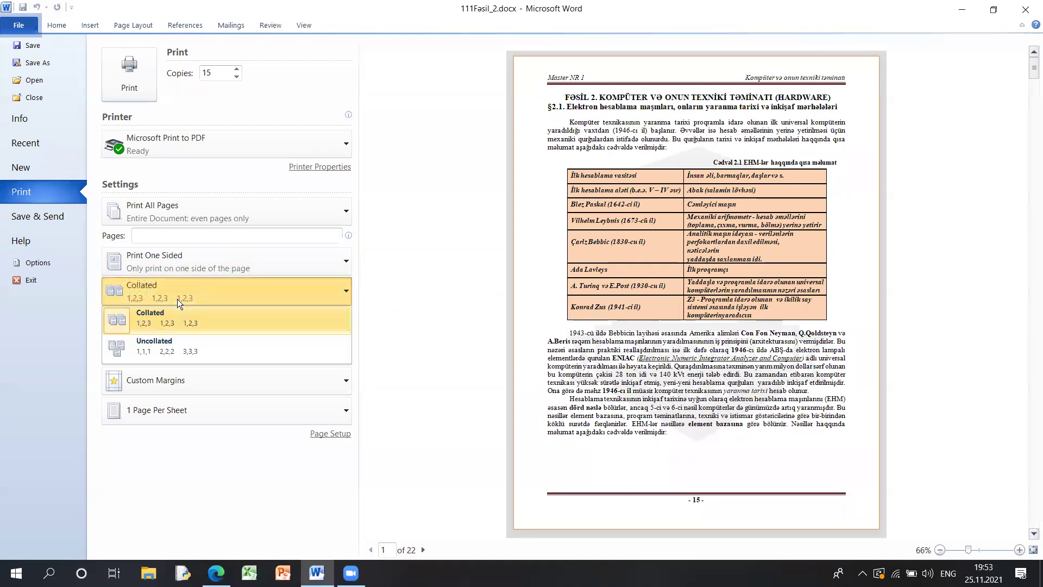
pyautogui.click(151, 350)
pyautogui.click(157, 311)
pyautogui.click(157, 305)
pyautogui.click(159, 311)
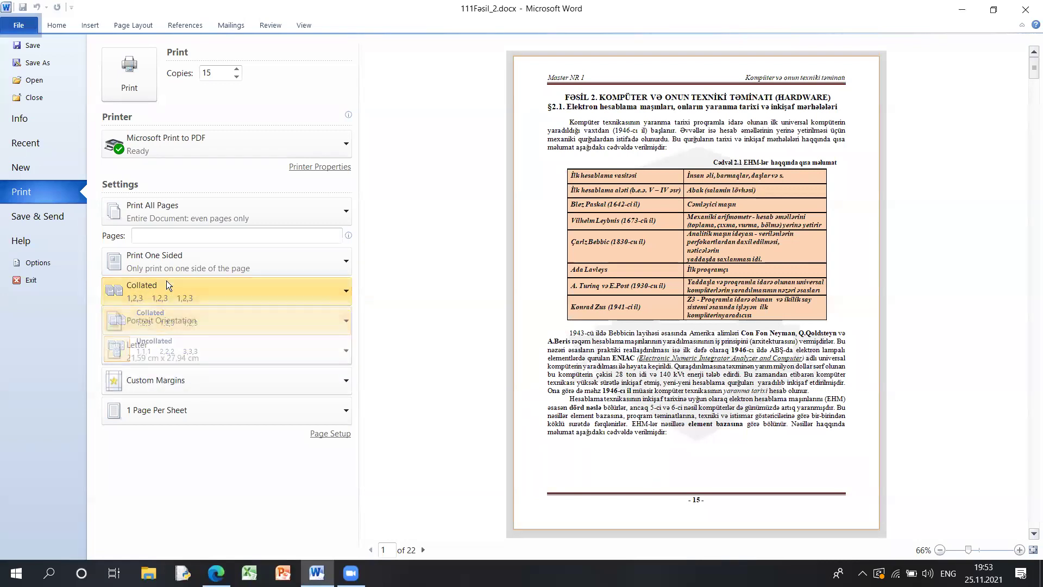
pyautogui.click(167, 288)
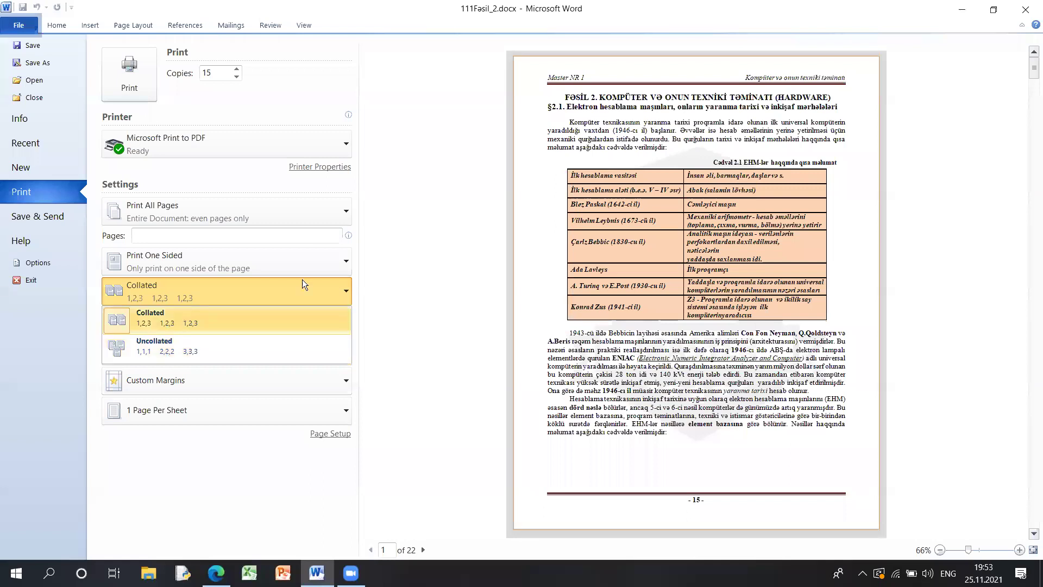
pyautogui.click(454, 280)
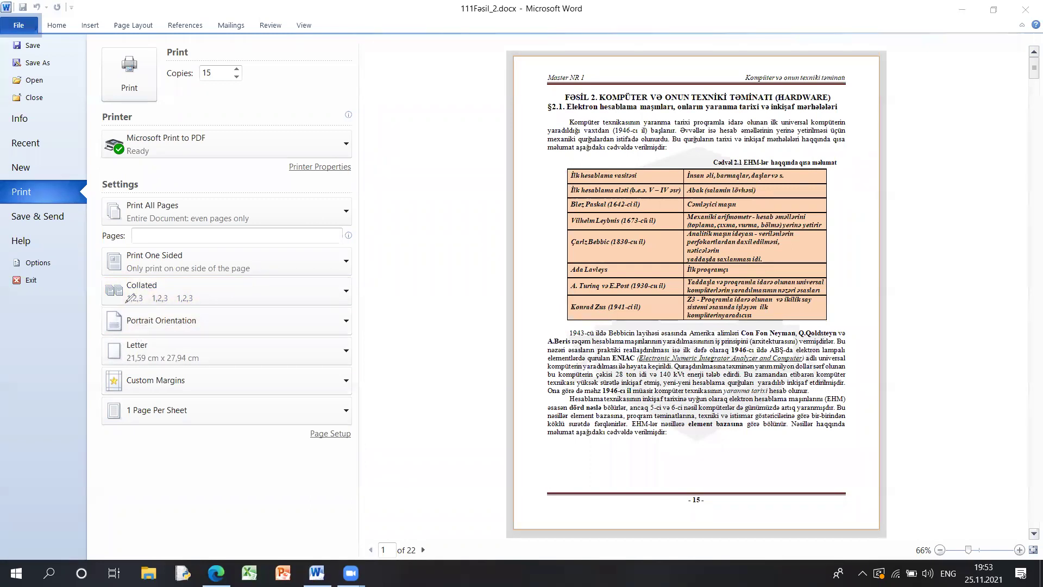
pyautogui.moveTo(125, 304); pyautogui.dragTo(204, 300)
pyautogui.click(272, 212)
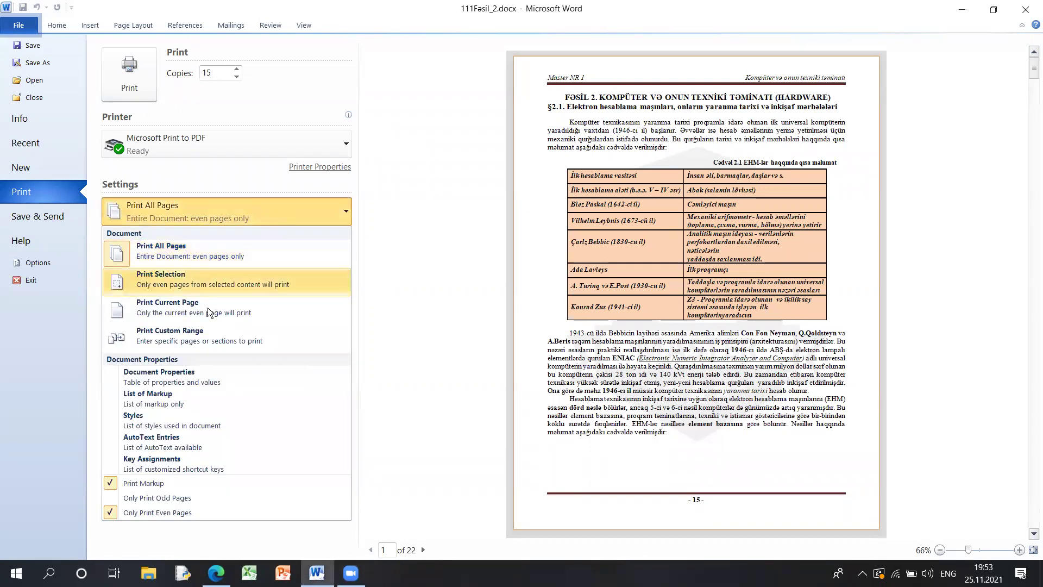
pyautogui.click(161, 513)
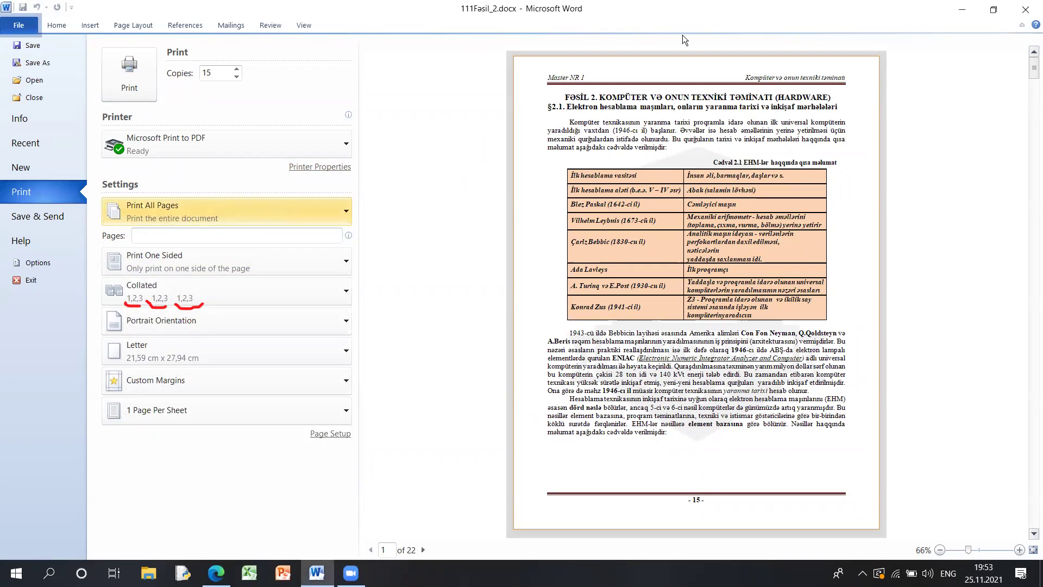
pyautogui.moveTo(186, 263); pyautogui.dragTo(143, 265)
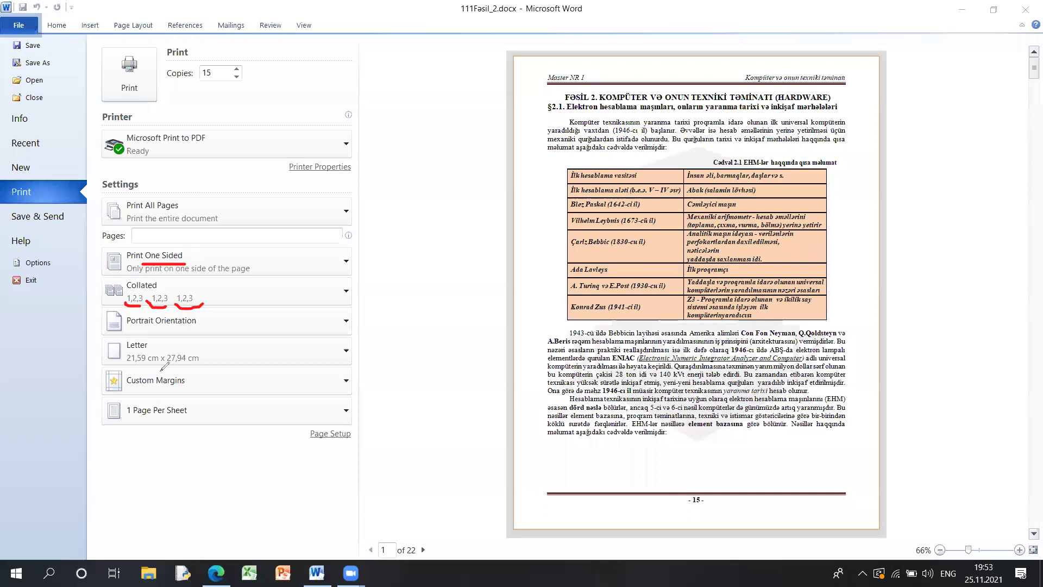
pyautogui.moveTo(123, 420); pyautogui.dragTo(141, 420)
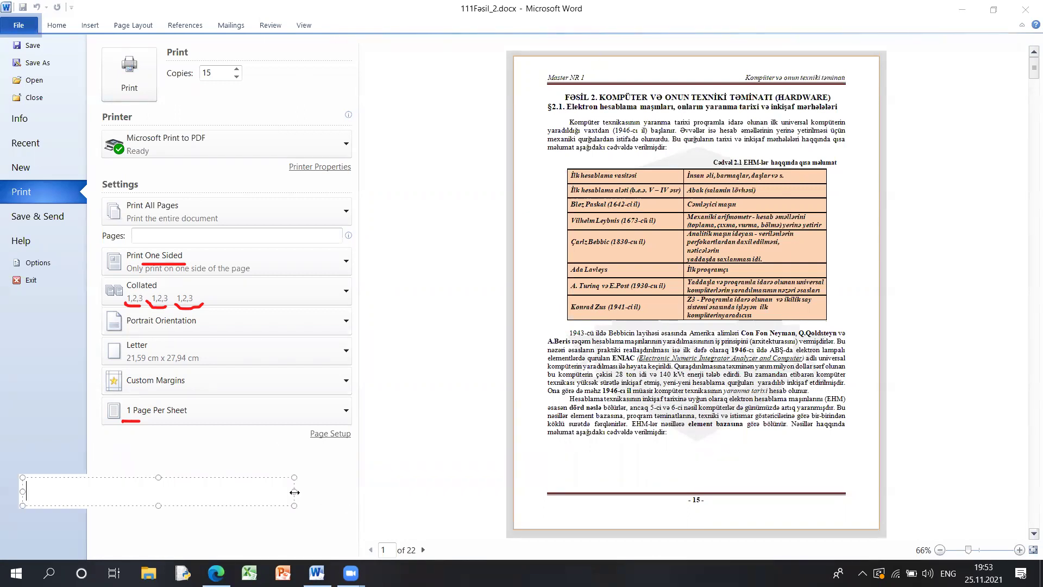
pyautogui.write('1')
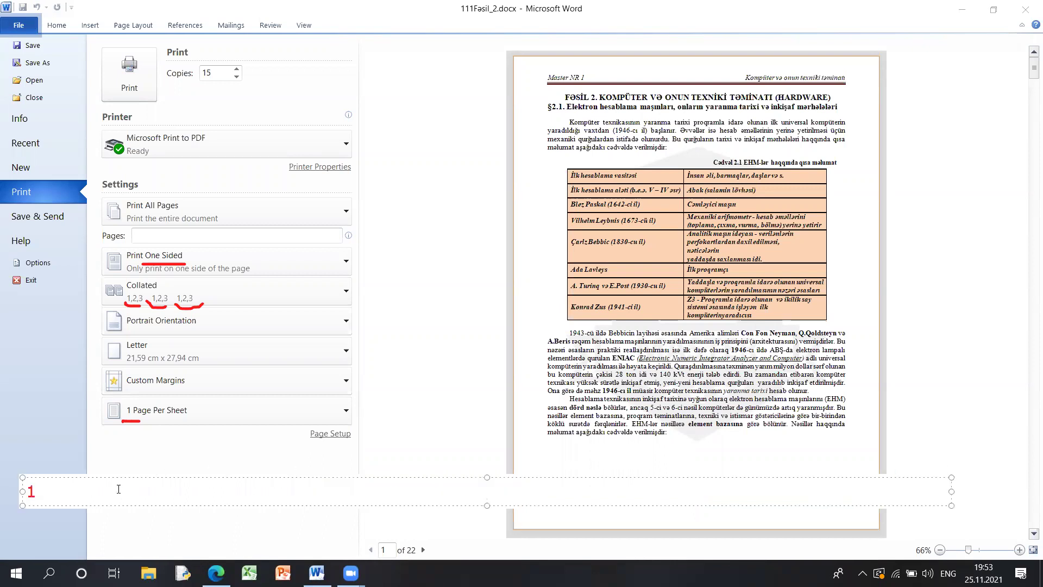
pyautogui.write(' 2 3 4 5 ...... 22')
pyautogui.moveTo(24, 491); pyautogui.dragTo(171, 491)
pyautogui.click(192, 495)
pyautogui.moveTo(217, 53); pyautogui.dragTo(177, 55)
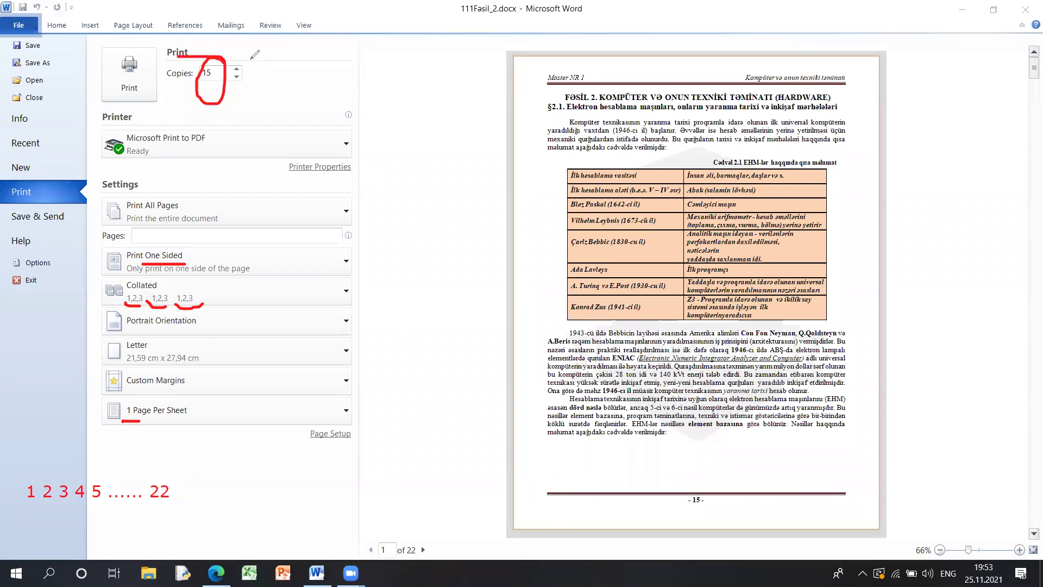
pyautogui.click(184, 484)
pyautogui.write('1 2 3 4 5 ...... 22')
pyautogui.moveTo(447, 492); pyautogui.dragTo(891, 491)
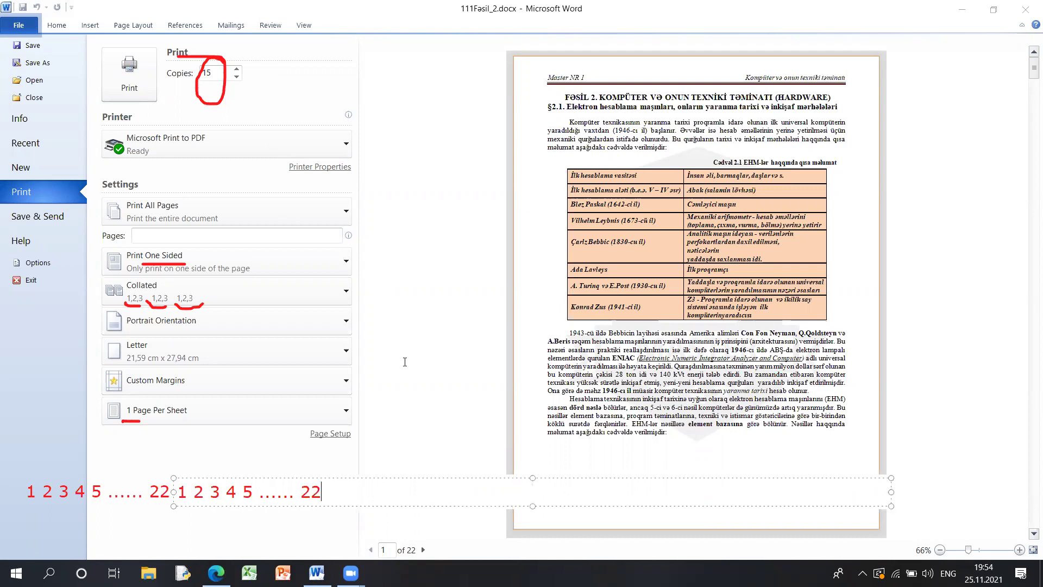
pyautogui.write('22 1 2 3 4 5 ...')
pyautogui.press('BackSpace')
pyautogui.press('BackSpace')
pyautogui.press('BackSpace')
pyautogui.write('............................')
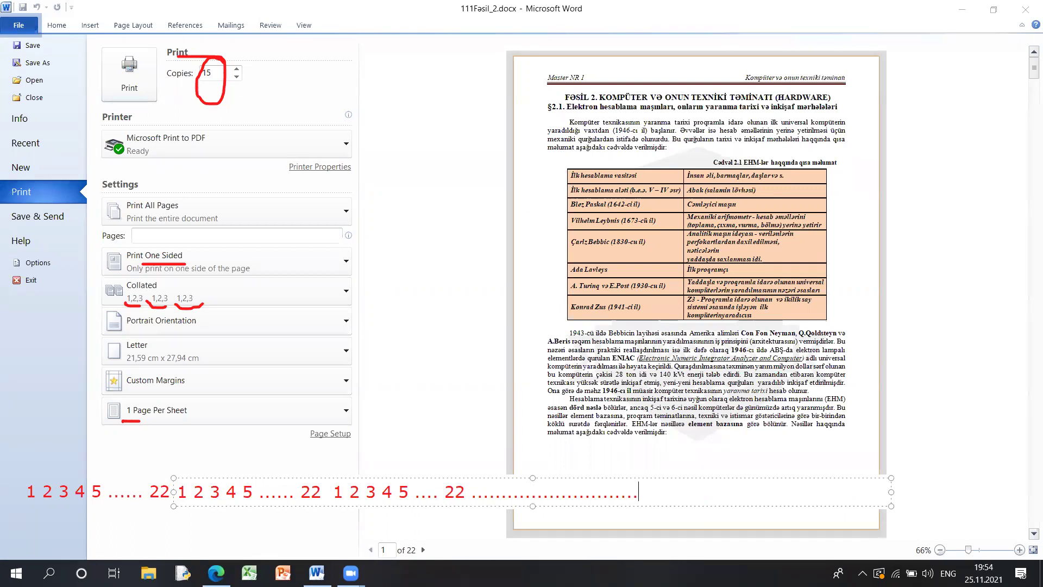
pyautogui.write('......................1 2 3 4 5 .... 22')
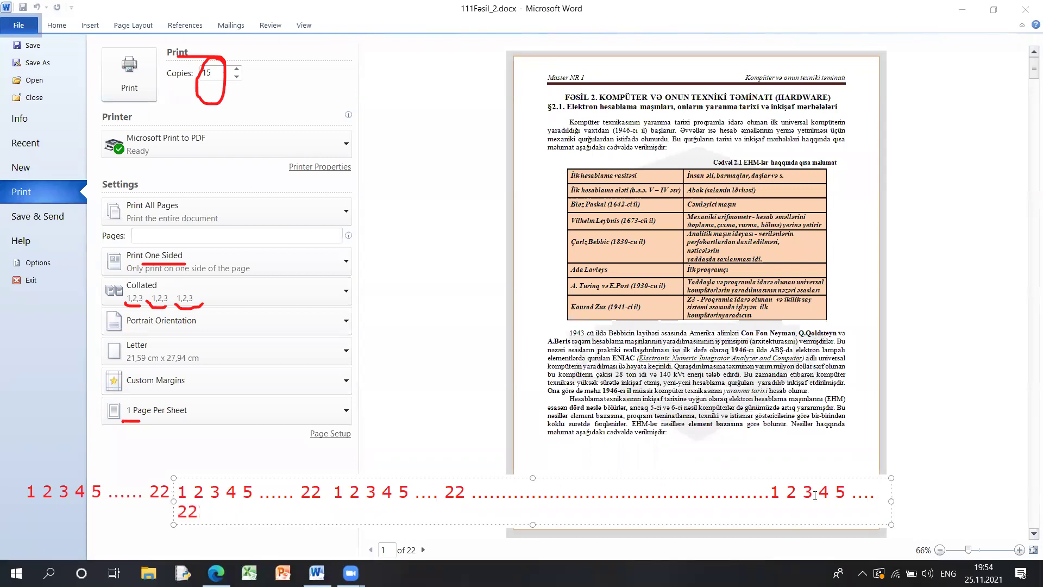
pyautogui.moveTo(893, 500); pyautogui.dragTo(960, 492)
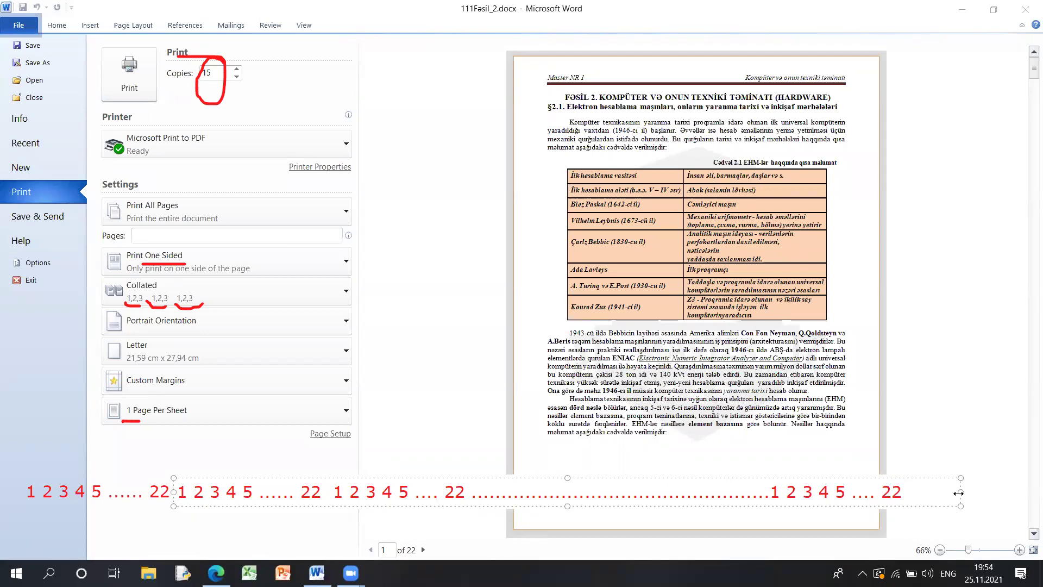
pyautogui.click(455, 449)
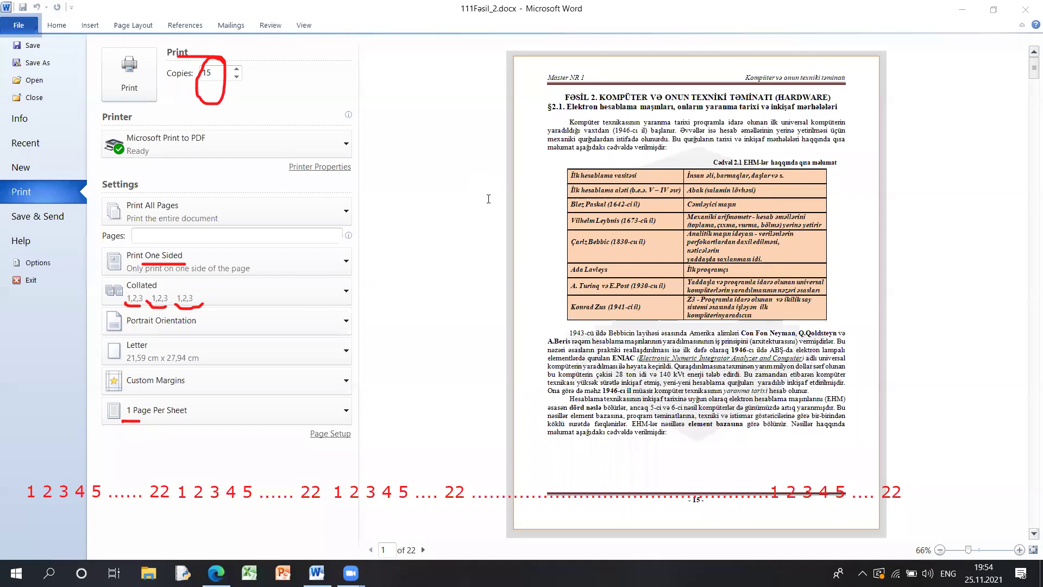
pyautogui.moveTo(4, 493)
pyautogui.mouseDown()
pyautogui.moveTo(66, 526)
pyautogui.moveTo(913, 521)
pyautogui.moveTo(935, 499)
pyautogui.mouseUp()
pyautogui.moveTo(511, 523); pyautogui.dragTo(514, 557)
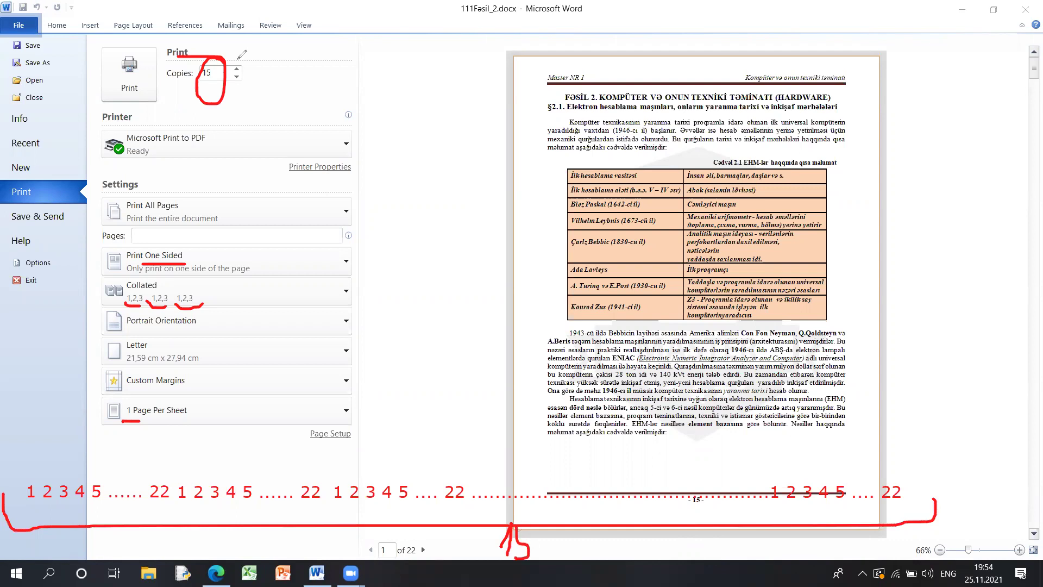
pyautogui.moveTo(242, 54); pyautogui.dragTo(217, 103)
pyautogui.press('e')
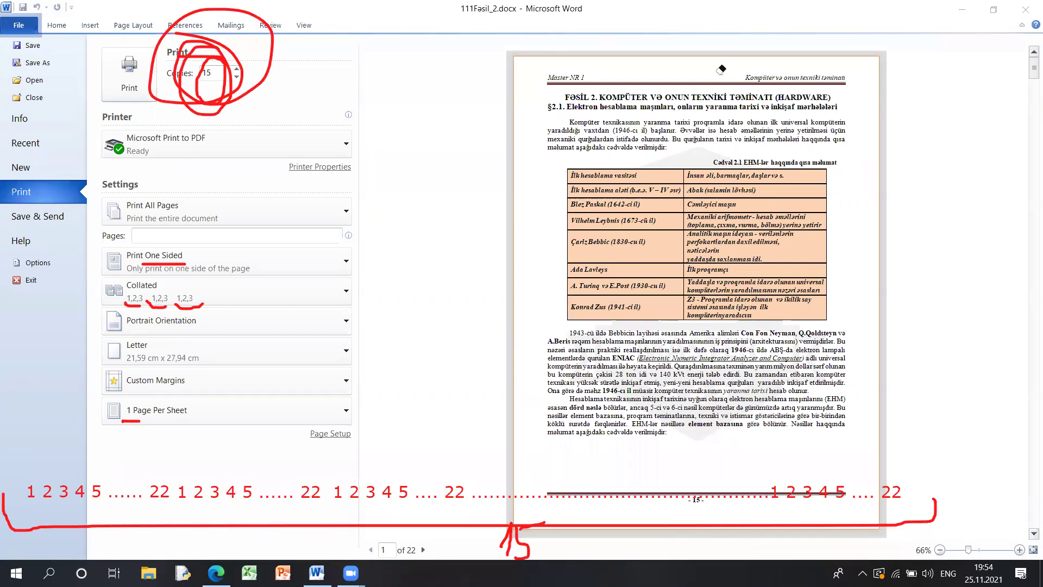
pyautogui.hotkey('ctrl', 'z')
pyautogui.hotkey('ctrl', 'z')
pyautogui.hotkey('ctrl', 'z')
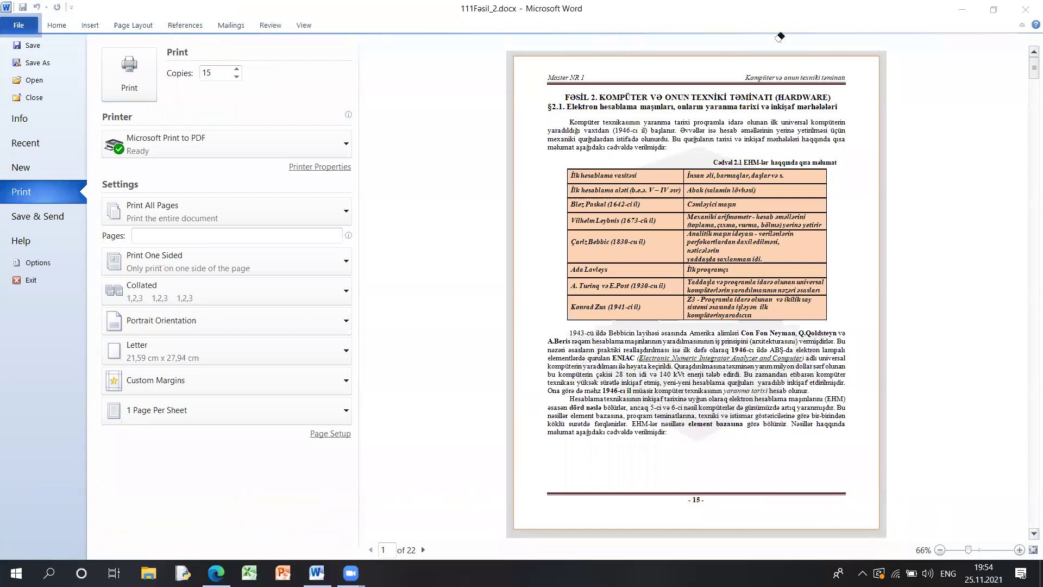
# - Switch collation to Uncollated and type a red note of sixteen 1s along the bottom
pyautogui.click(158, 287)
pyautogui.click(142, 345)
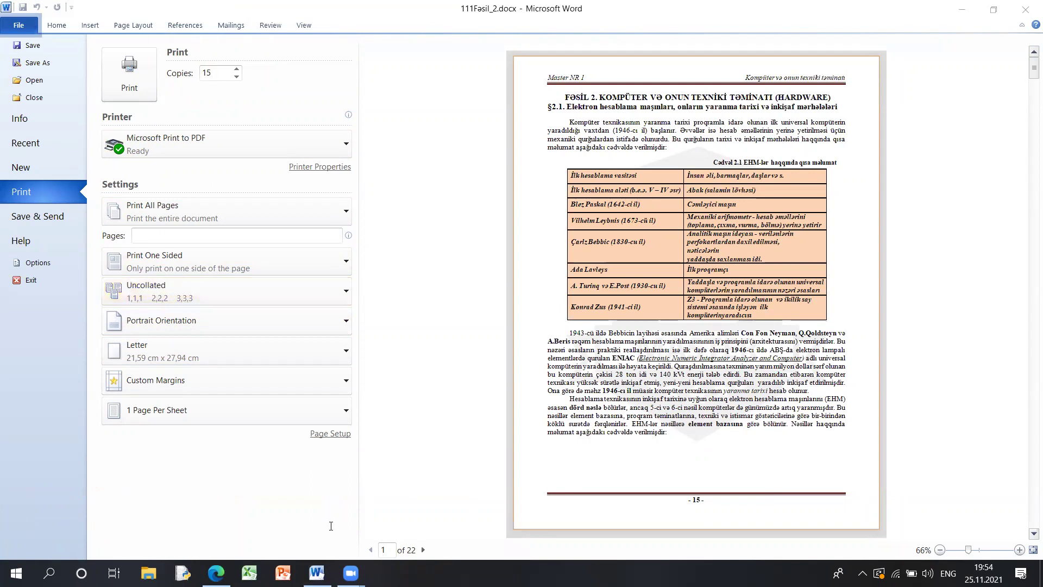
pyautogui.click(108, 529)
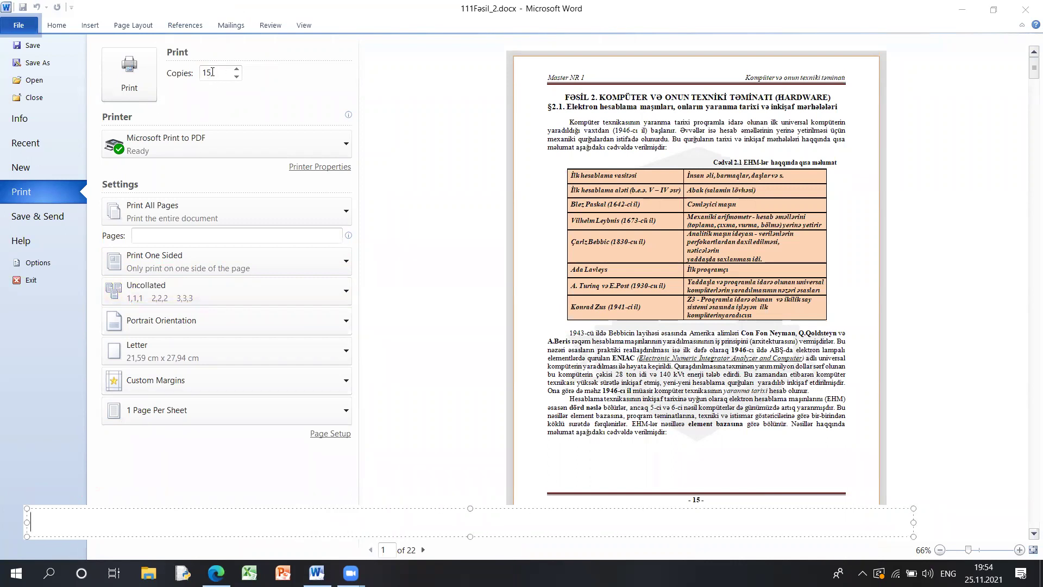
pyautogui.write('1 1 1 1 1 1 1 1 1 1 1 1 1 1 1 ')
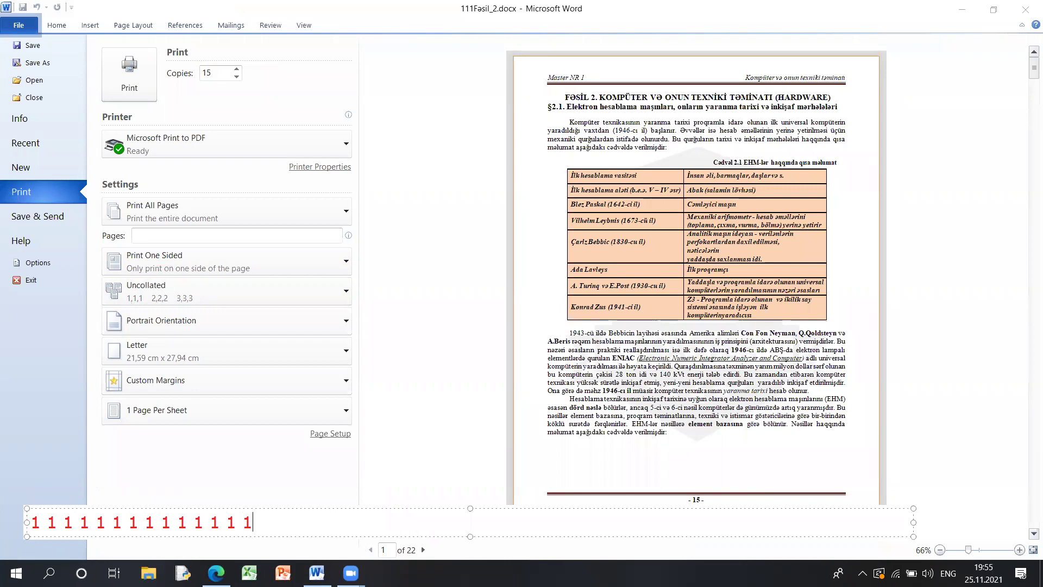
pyautogui.write('1')
pyautogui.moveTo(78, 523); pyautogui.dragTo(223, 521)
pyautogui.click(288, 521)
# - Extend the note with repeated 2s, dots, and 22s illustrating the uncollated order
pyautogui.write('2 2 2 2 ')
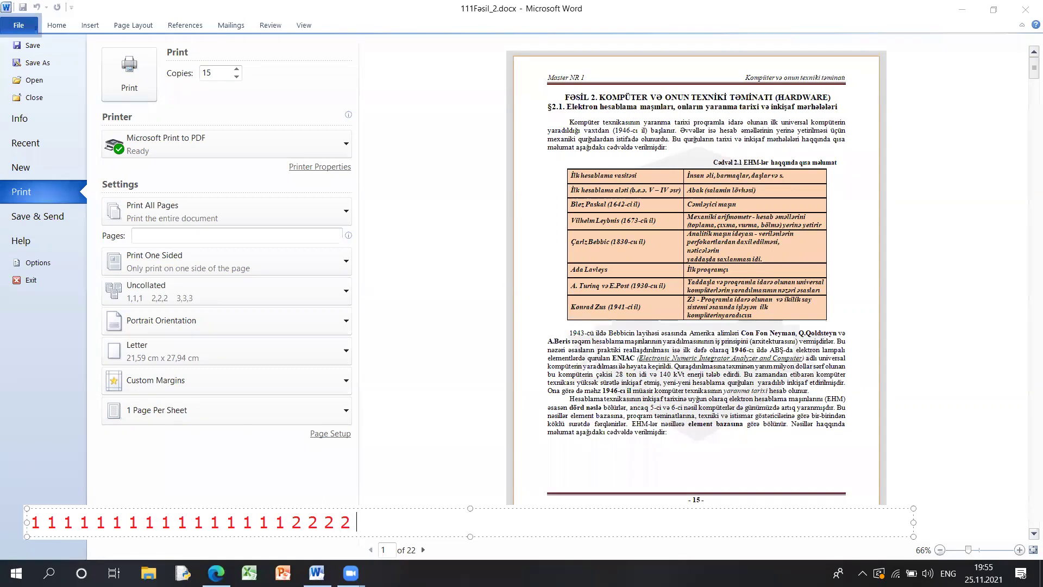
pyautogui.write('2 2 2 2 2 2 2 2 2 2 ')
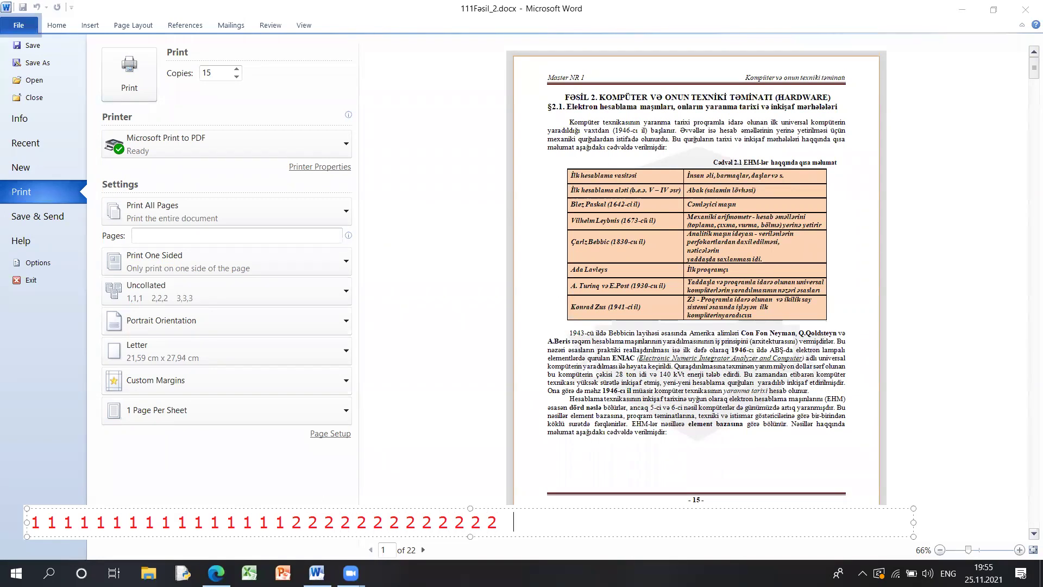
pyautogui.write('2 2 ................................. 22 22 222')
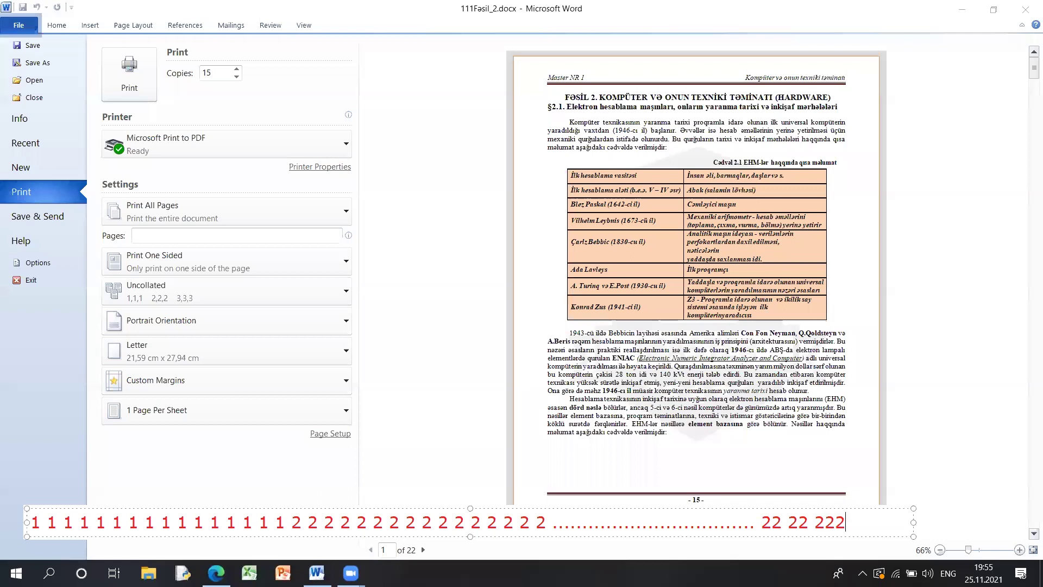
pyautogui.press('BackSpace')
pyautogui.write('22 22')
pyautogui.moveTo(916, 522); pyautogui.dragTo(1022, 522)
pyautogui.write('22 2 2')
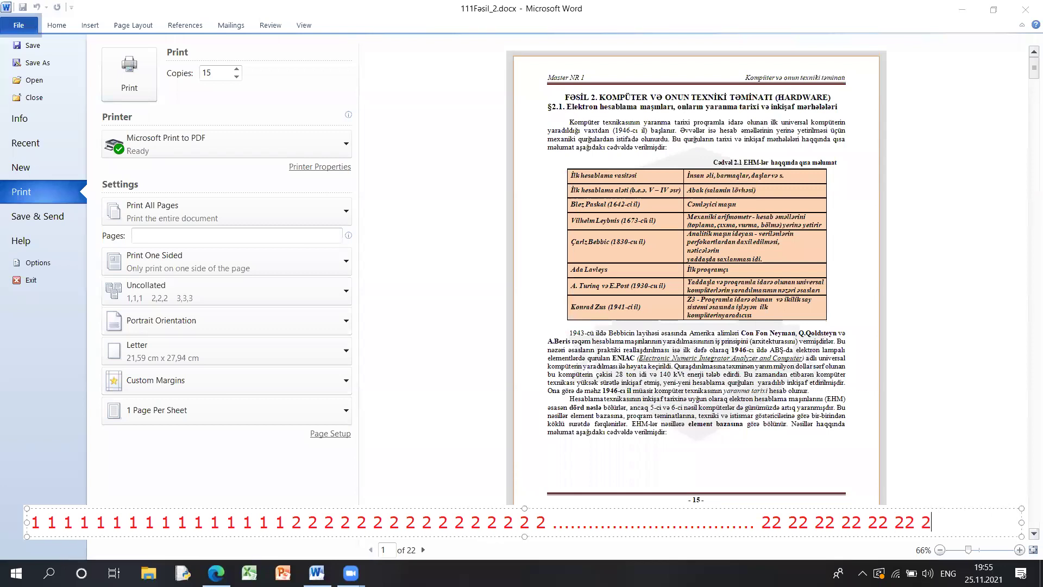
pyautogui.press('BackSpace')
pyautogui.press('BackSpace')
pyautogui.write("2 22'")
pyautogui.press('BackSpace')
pyautogui.write('/.')
pyautogui.press('BackSpace')
pyautogui.press('BackSpace')
pyautogui.write('/')
pyautogui.press('BackSpace')
pyautogui.write('.....')
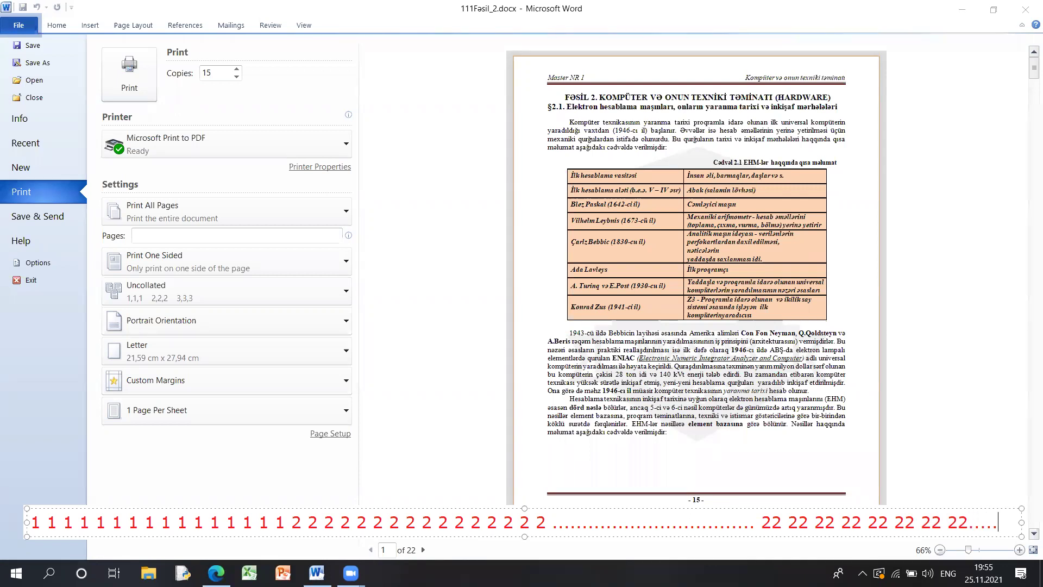
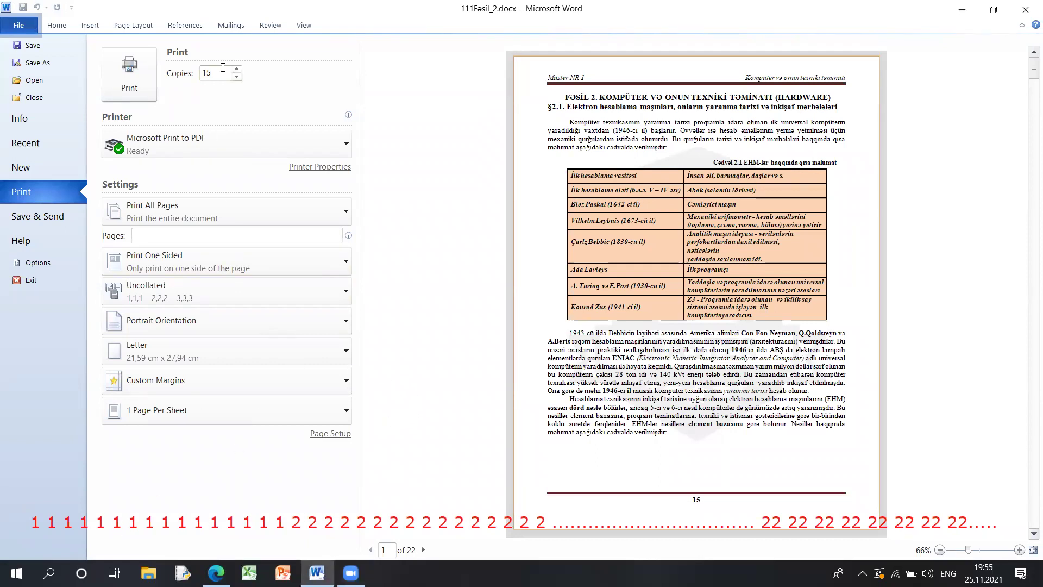
# - Select the 15-copy value and set printing to Collated
pyautogui.doubleClick(207, 73)
pyautogui.click(211, 298)
pyautogui.click(183, 317)
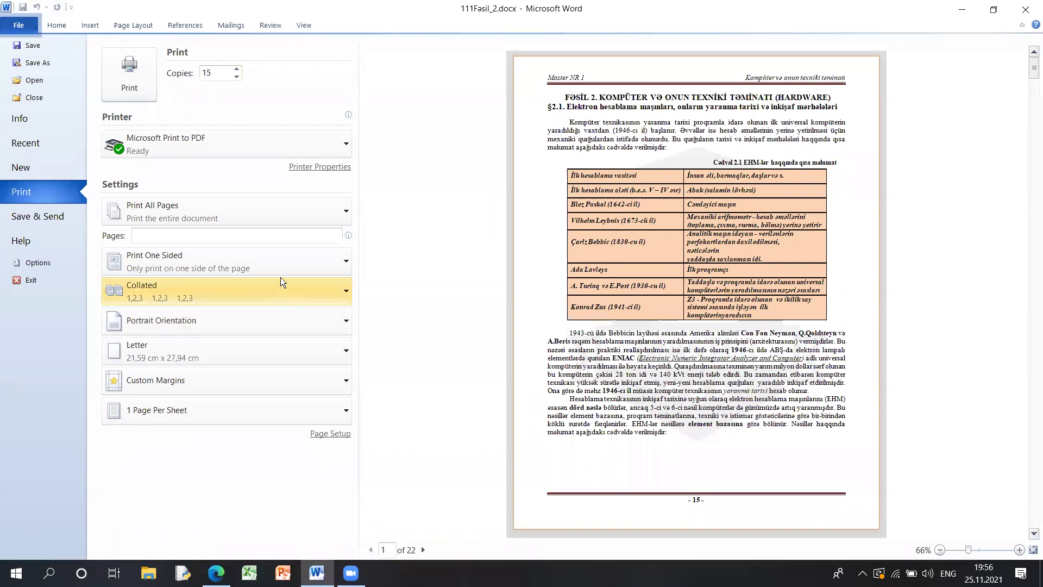
# - Check the orientation and paper size lists, keeping portrait orientation
pyautogui.click(211, 319)
pyautogui.click(211, 319)
pyautogui.click(224, 319)
pyautogui.click(224, 320)
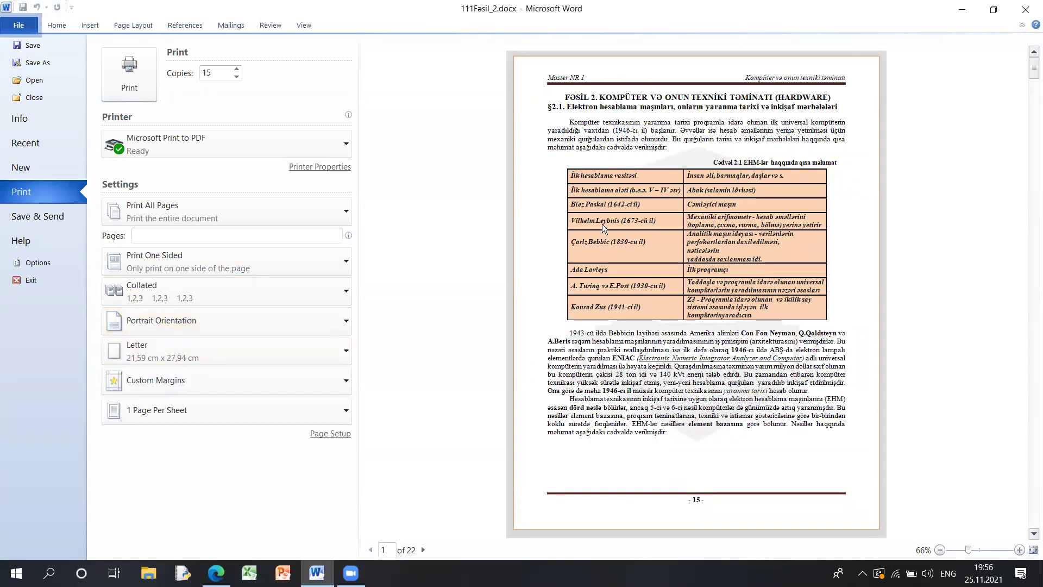
pyautogui.click(253, 326)
pyautogui.click(230, 346)
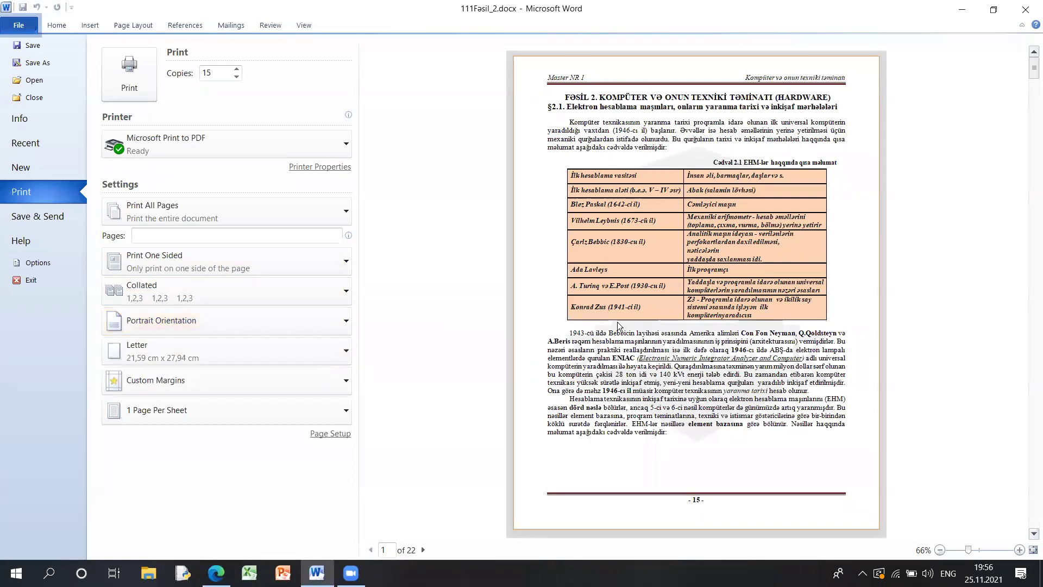
pyautogui.click(281, 348)
pyautogui.click(231, 345)
pyautogui.click(173, 322)
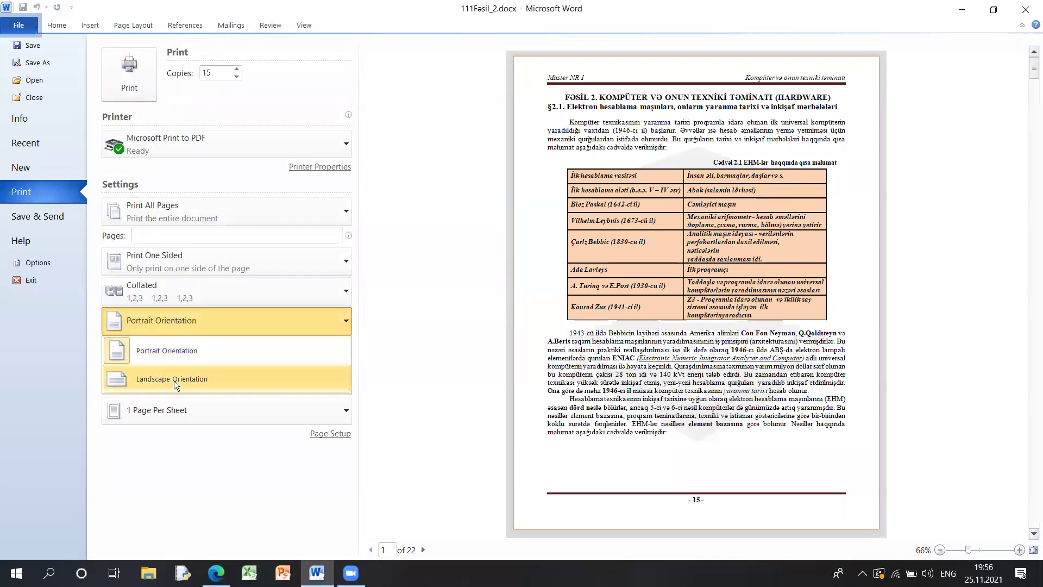
pyautogui.click(174, 380)
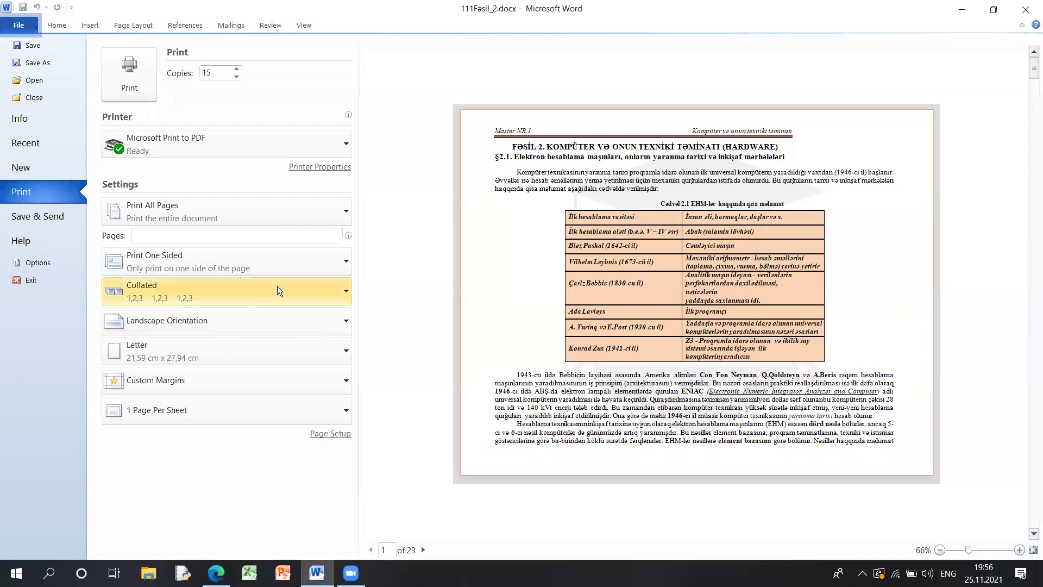
pyautogui.click(179, 322)
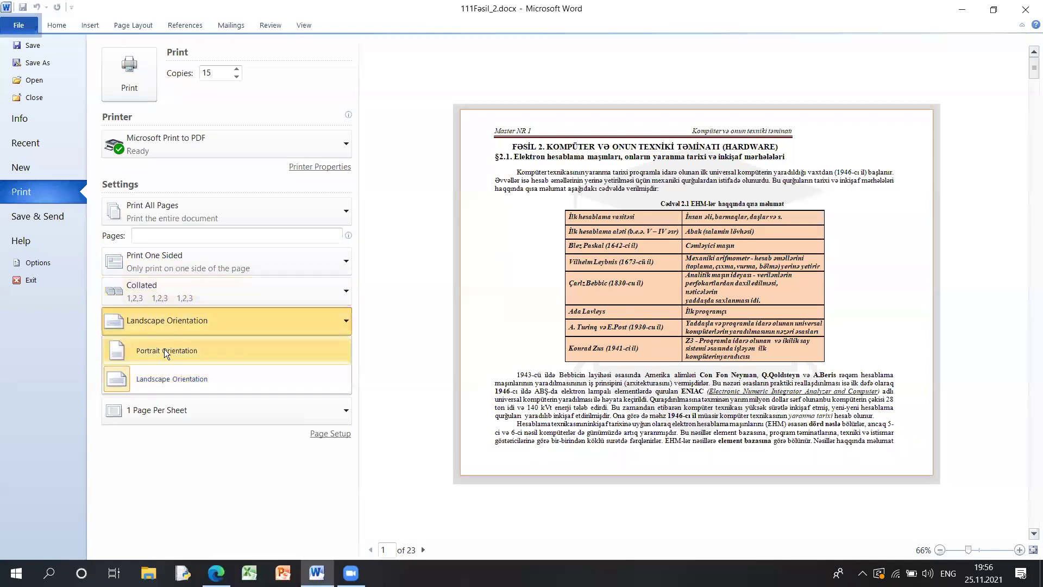
pyautogui.click(165, 350)
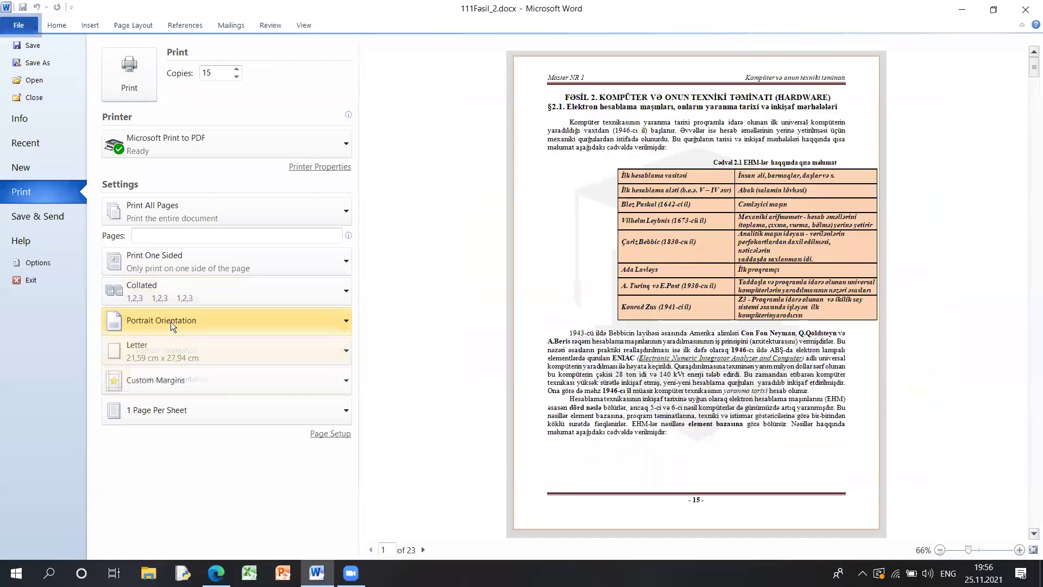
pyautogui.click(177, 353)
pyautogui.click(536, 331)
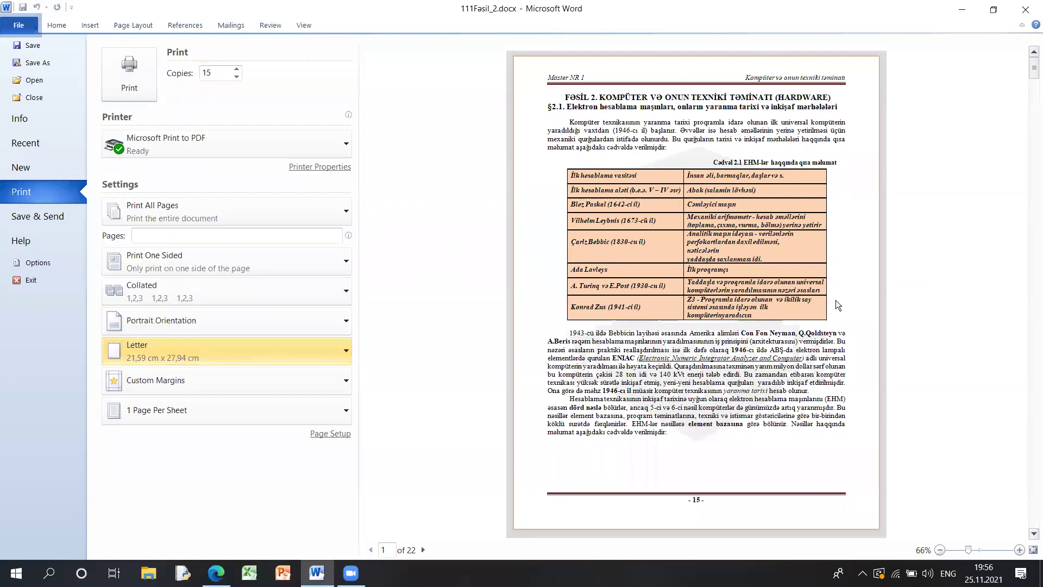
# - Change the paper size from Letter to A4 (21 cm x 29,7 cm)
pyautogui.click(195, 352)
pyautogui.click(337, 223)
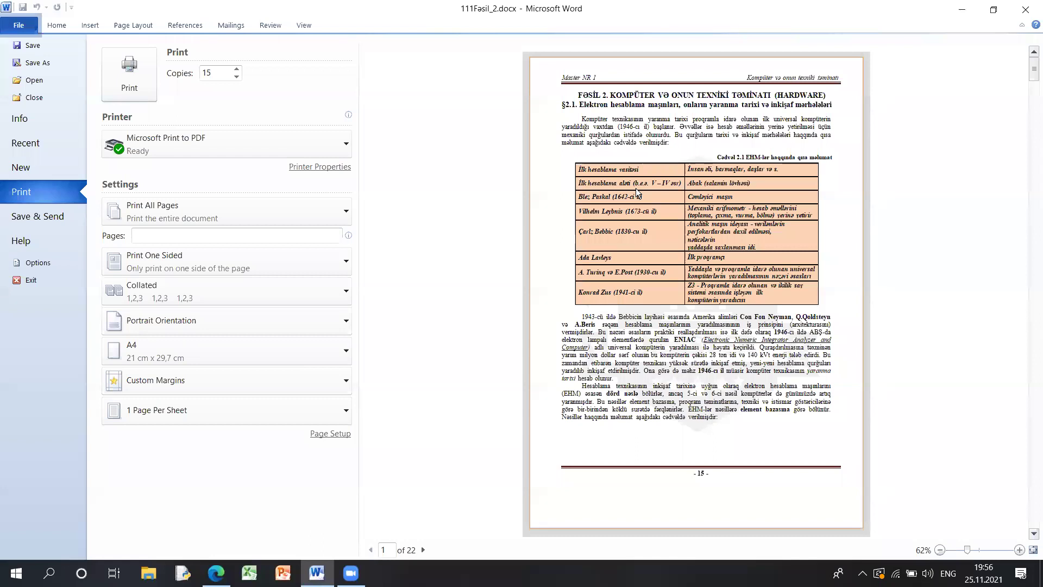
pyautogui.click(254, 354)
pyautogui.click(248, 356)
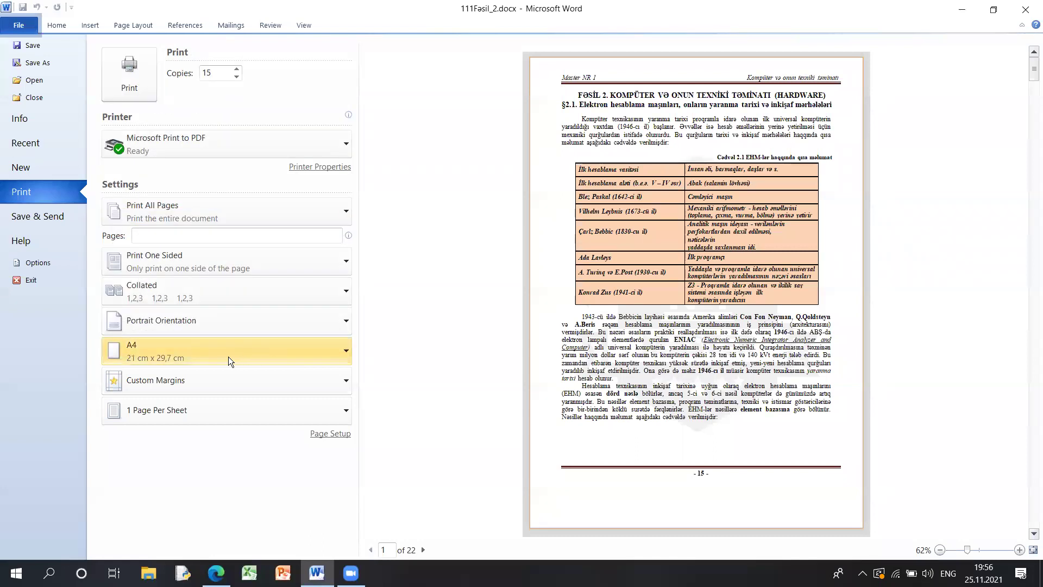
# - Look through the margin presets, leaving margins unchanged
pyautogui.click(191, 383)
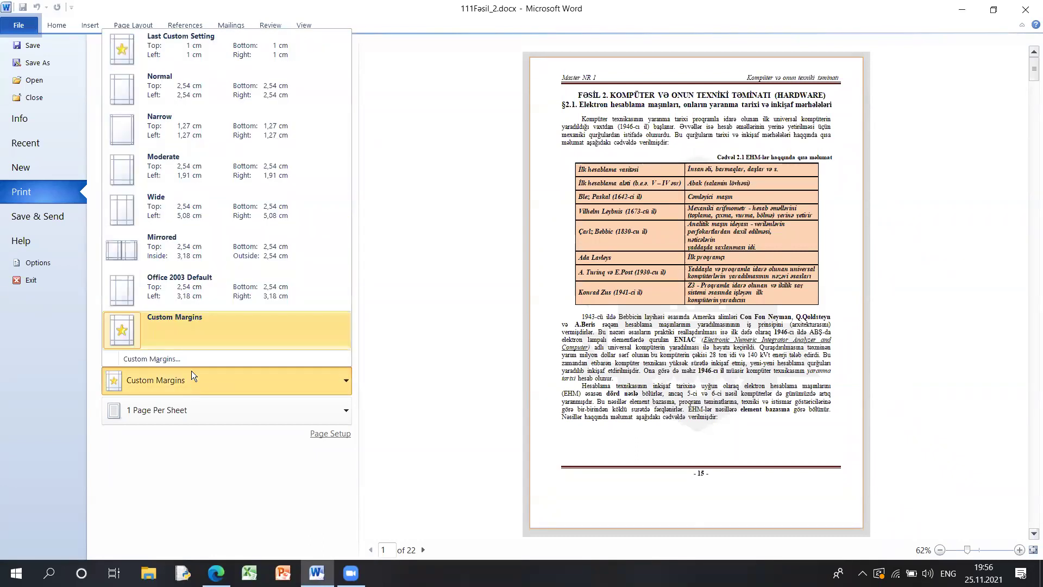
pyautogui.click(187, 383)
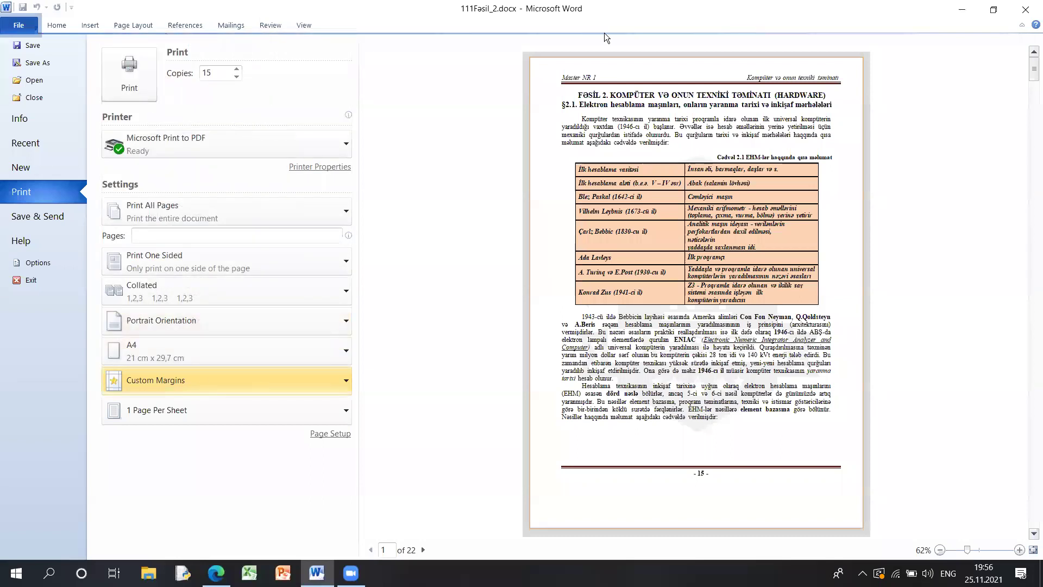
pyautogui.moveTo(530, 370)
pyautogui.mouseDown()
pyautogui.moveTo(561, 370)
pyautogui.moveTo(553, 377)
pyautogui.mouseUp()
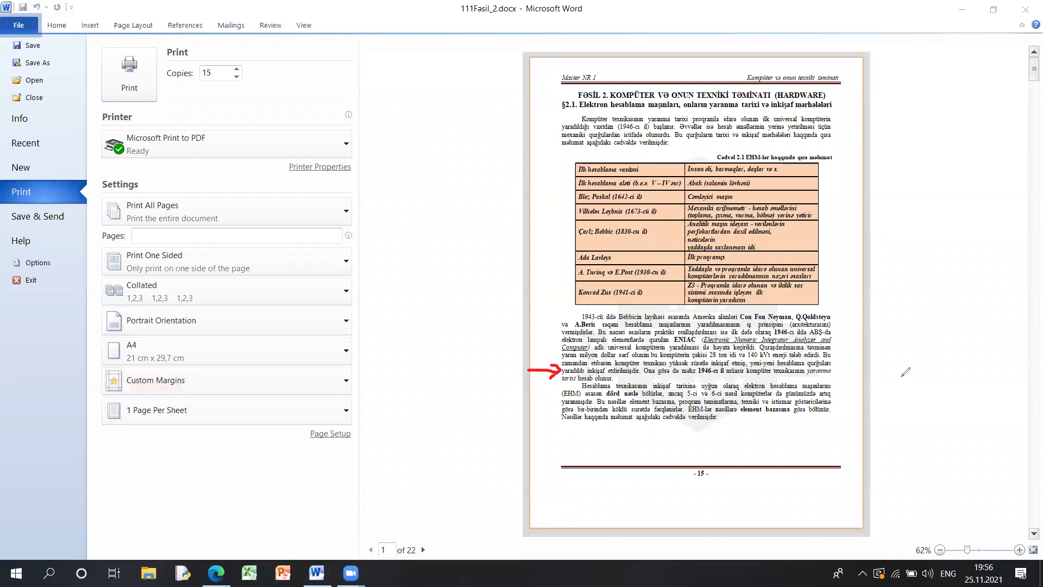
pyautogui.moveTo(865, 346)
pyautogui.mouseDown()
pyautogui.moveTo(837, 332)
pyautogui.moveTo(859, 351)
pyautogui.mouseUp()
pyautogui.moveTo(686, 61)
pyautogui.mouseDown()
pyautogui.moveTo(686, 89)
pyautogui.moveTo(702, 73)
pyautogui.mouseUp()
pyautogui.moveTo(688, 521)
pyautogui.mouseDown()
pyautogui.moveTo(691, 472)
pyautogui.moveTo(711, 499)
pyautogui.mouseUp()
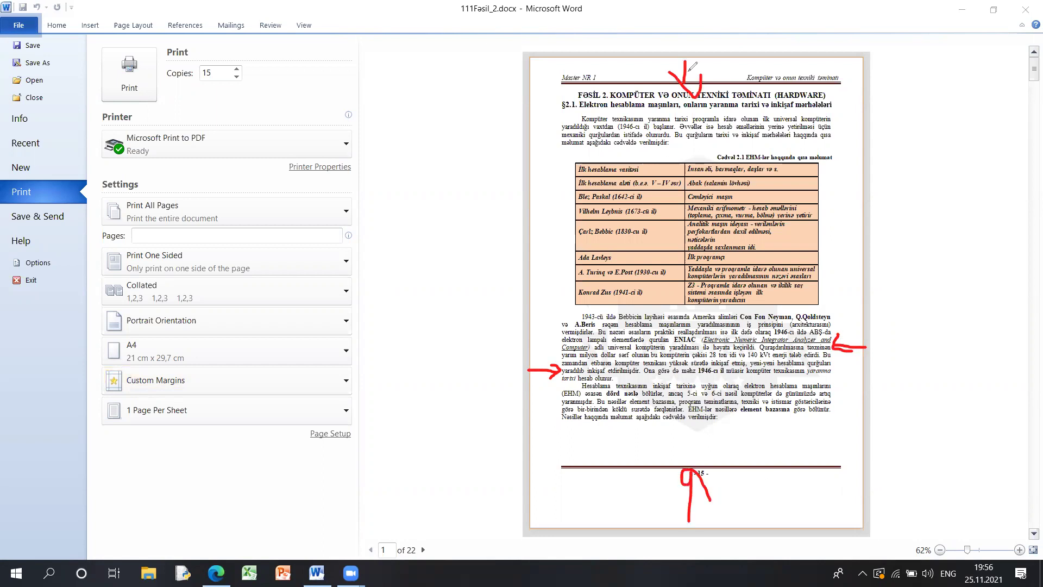
pyautogui.click(195, 379)
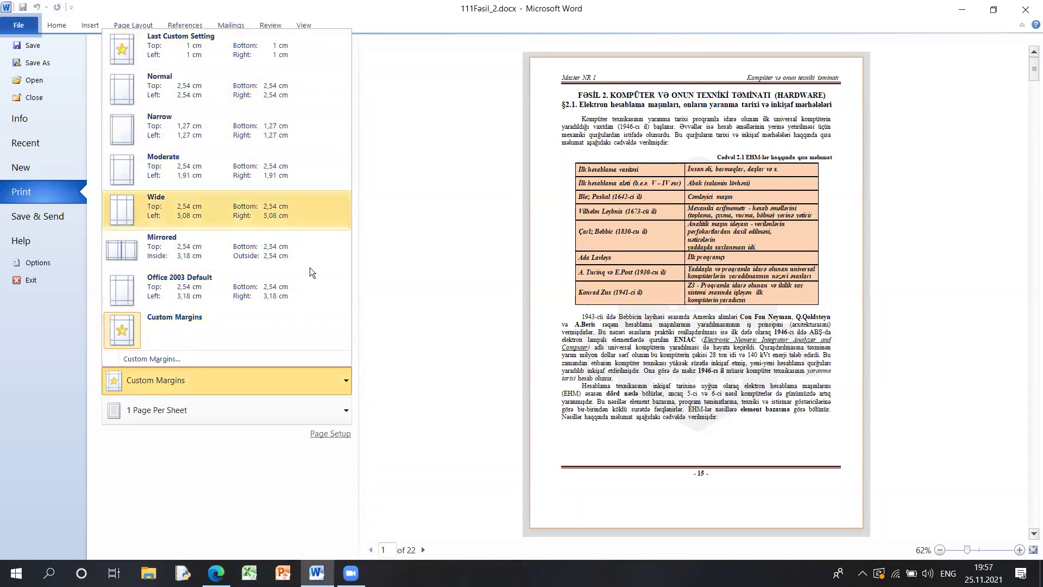
pyautogui.click(159, 360)
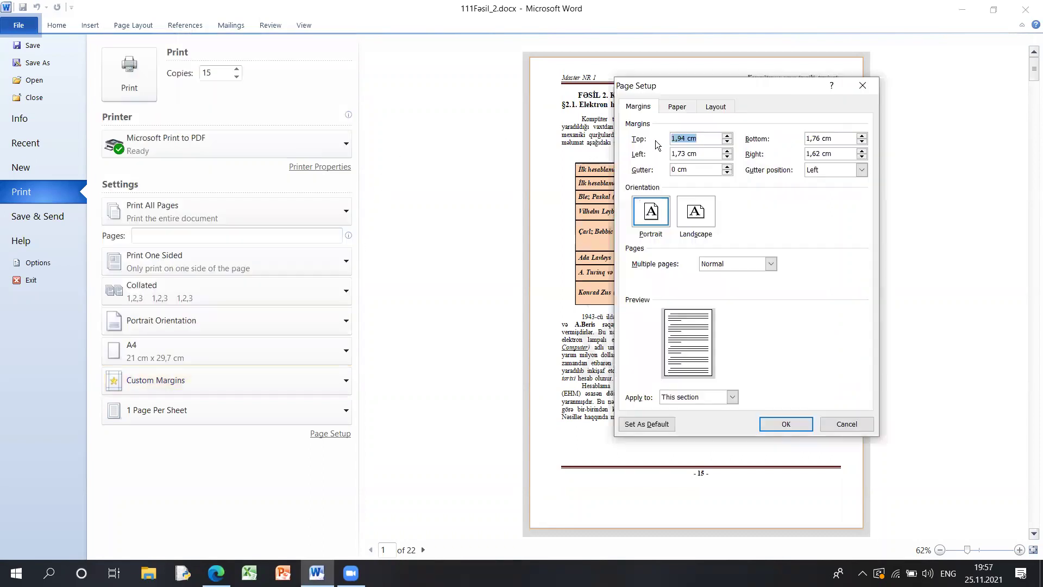
pyautogui.click(679, 154)
pyautogui.click(809, 140)
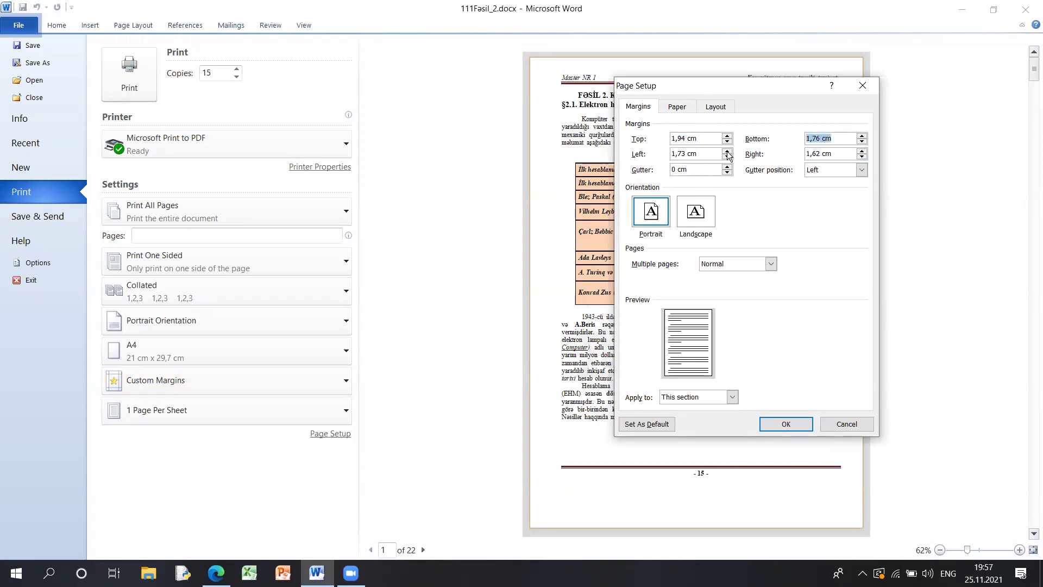
pyautogui.click(846, 424)
pyautogui.click(143, 26)
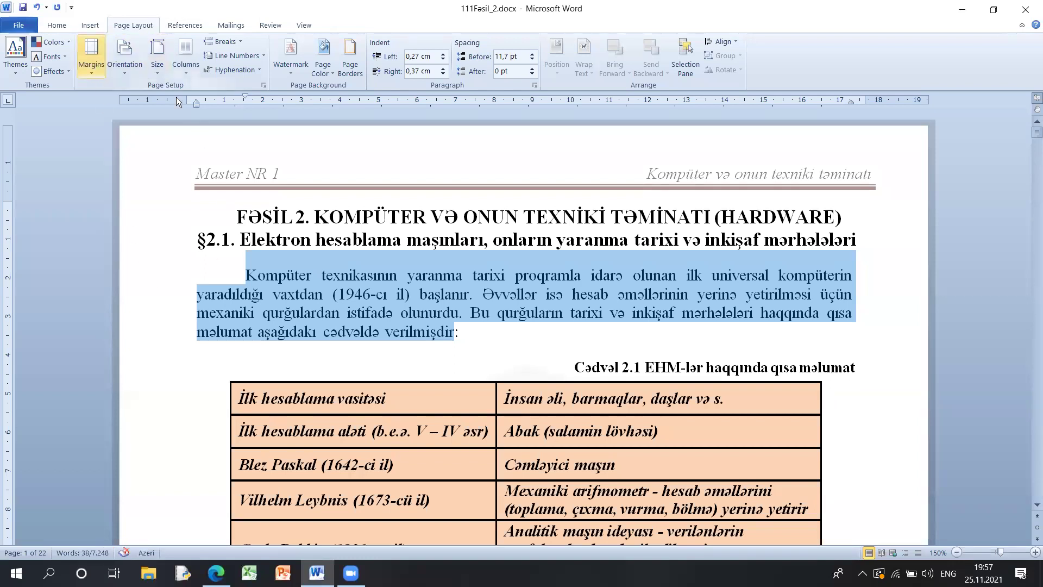
pyautogui.click(861, 88)
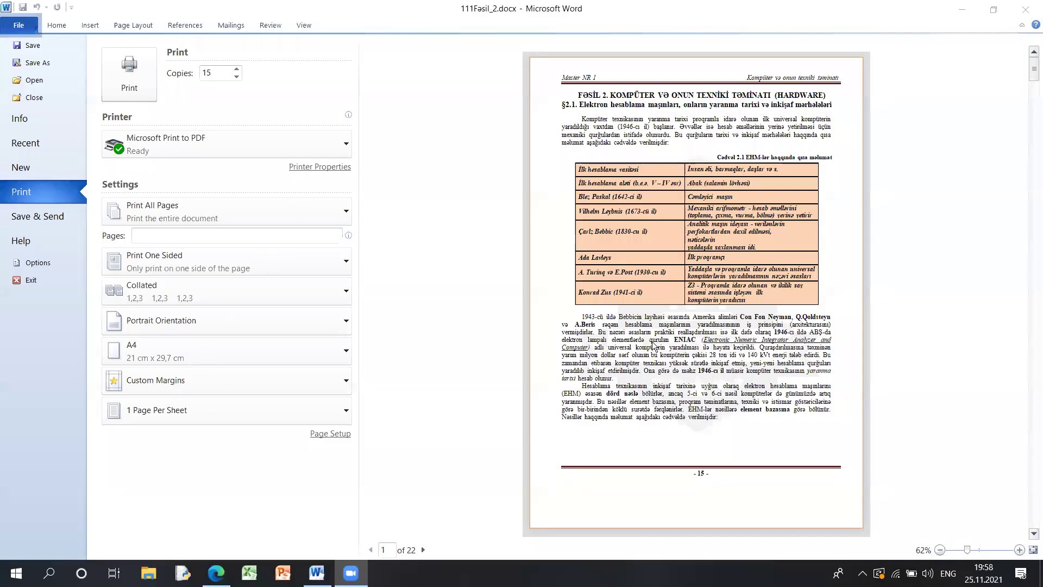
pyautogui.click(137, 25)
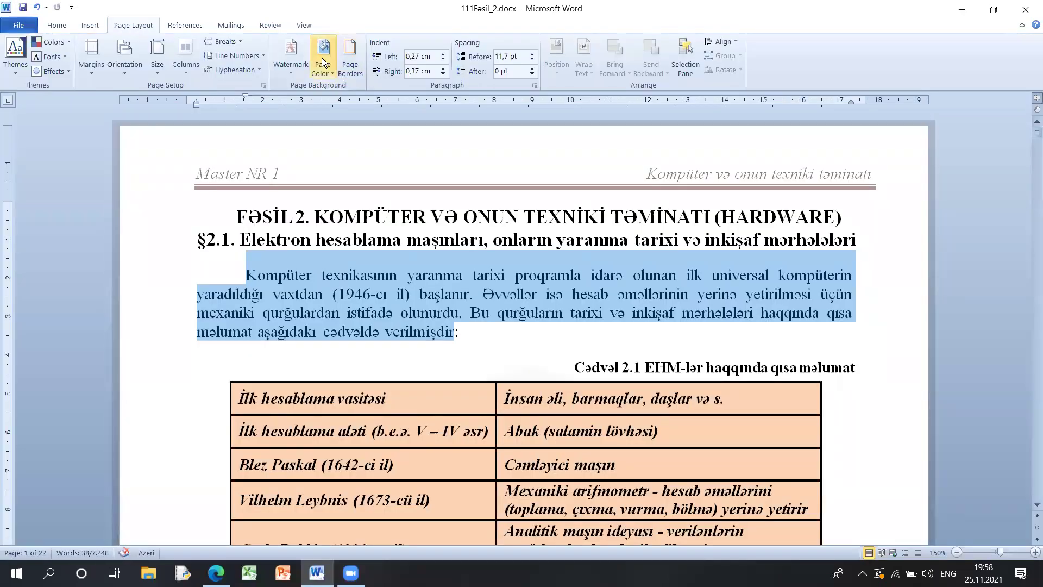
pyautogui.click(91, 61)
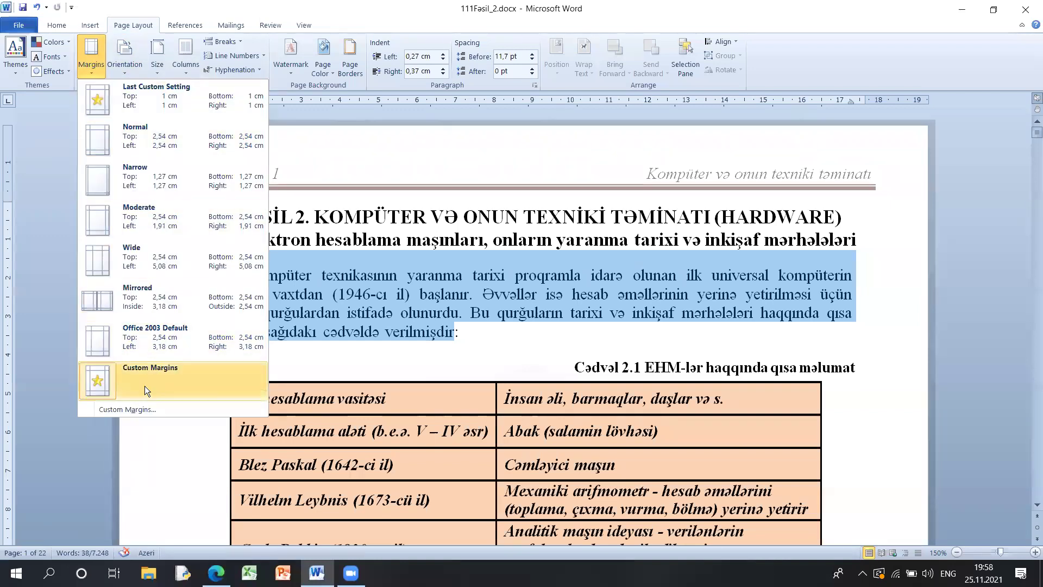
pyautogui.click(147, 409)
pyautogui.click(872, 77)
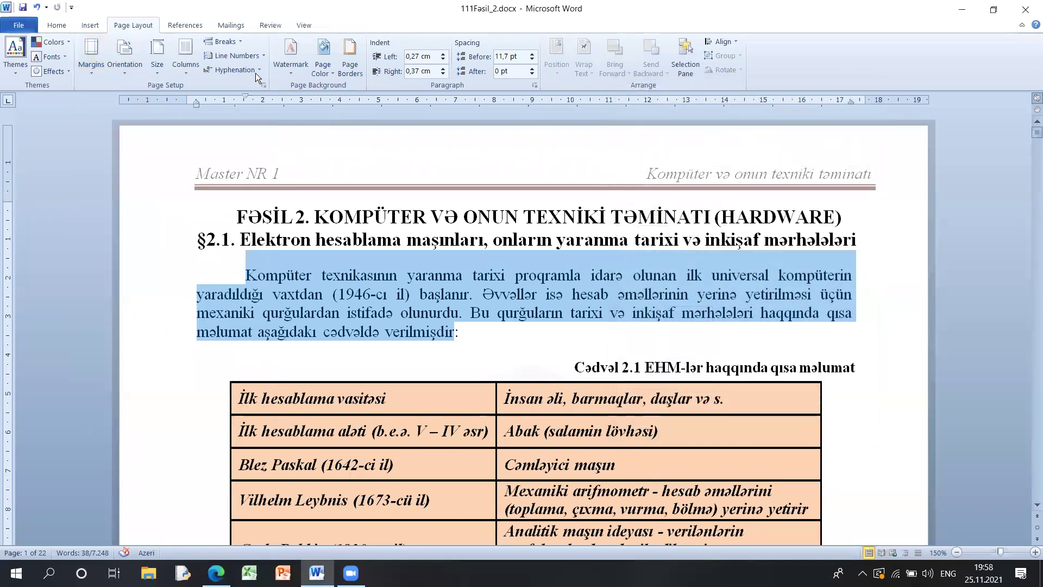
pyautogui.click(100, 75)
pyautogui.click(31, 25)
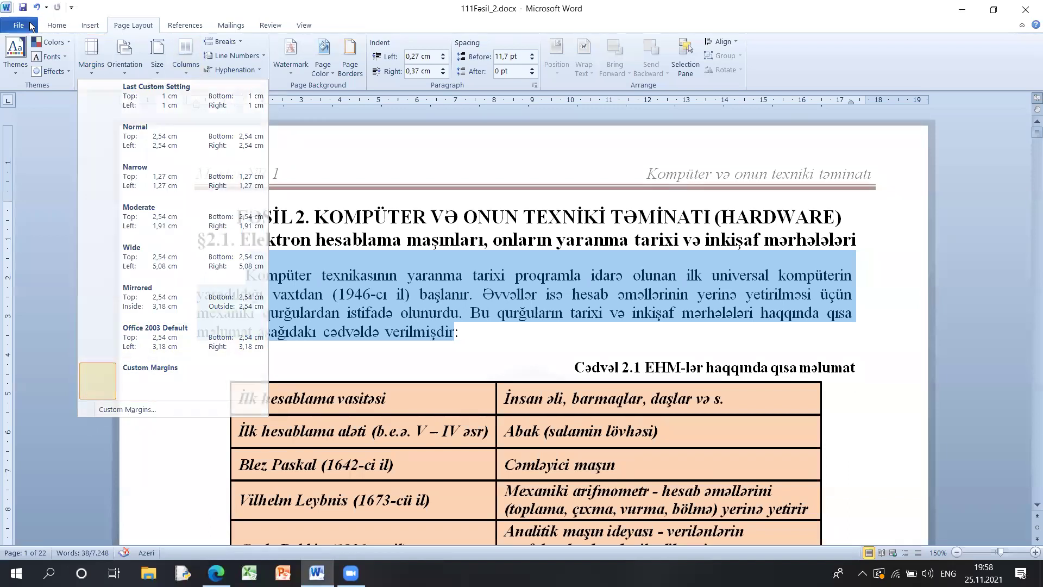
pyautogui.click(49, 189)
pyautogui.click(198, 414)
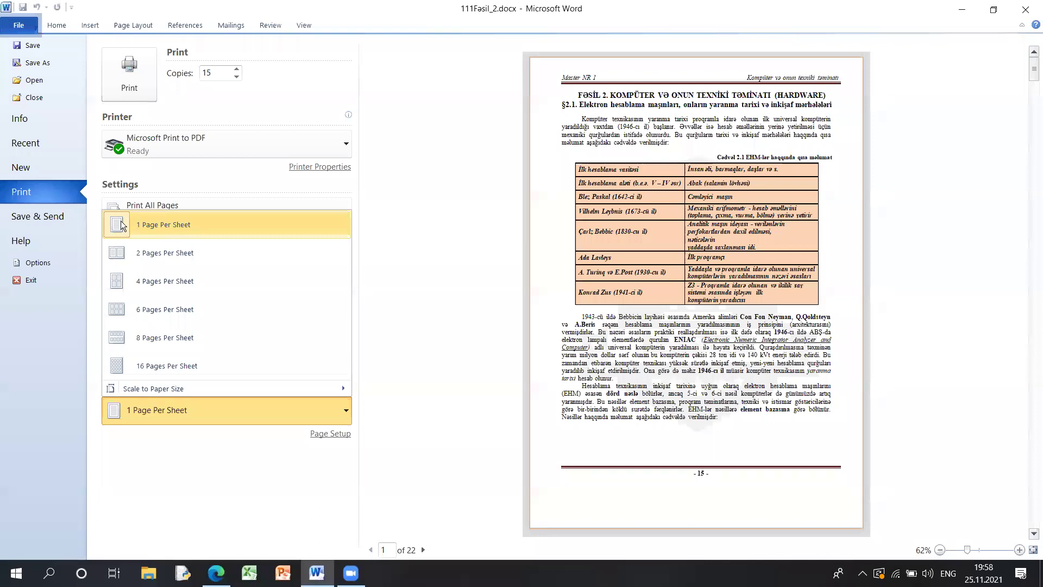
# - Try 4 pages per sheet in the Pages Per Sheet list
pyautogui.click(489, 313)
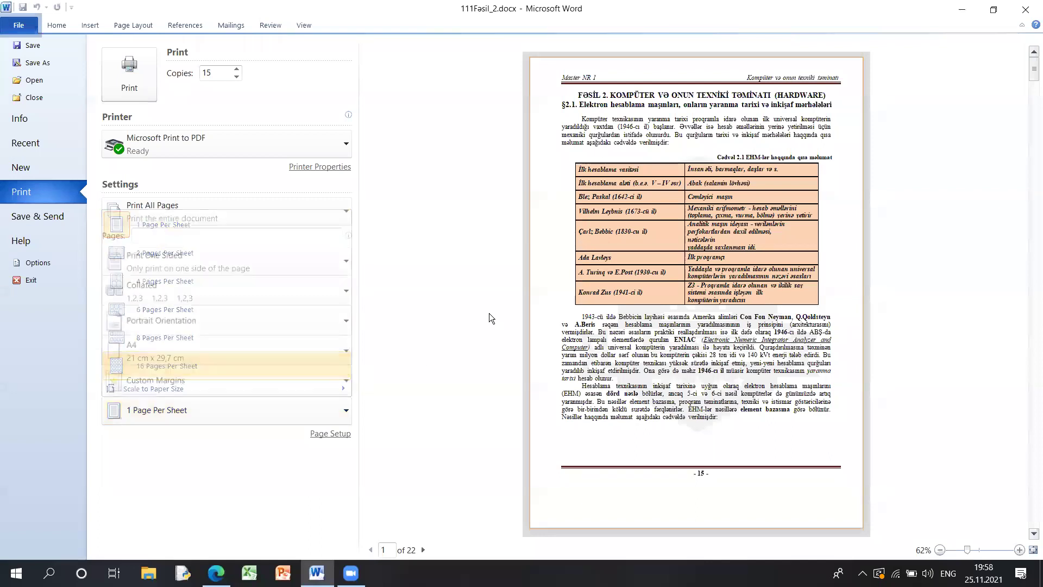
pyautogui.click(163, 409)
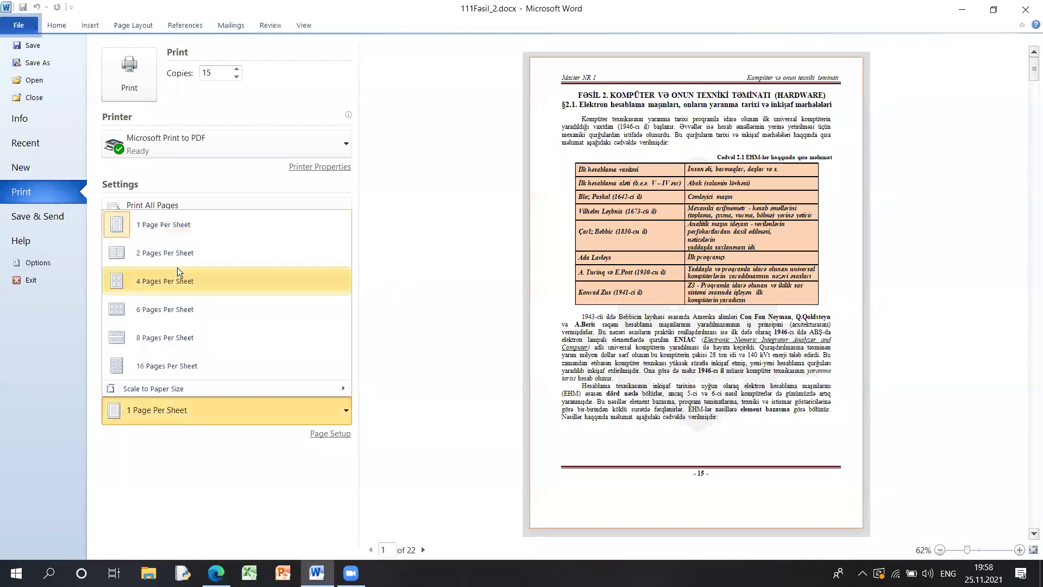
pyautogui.click(178, 279)
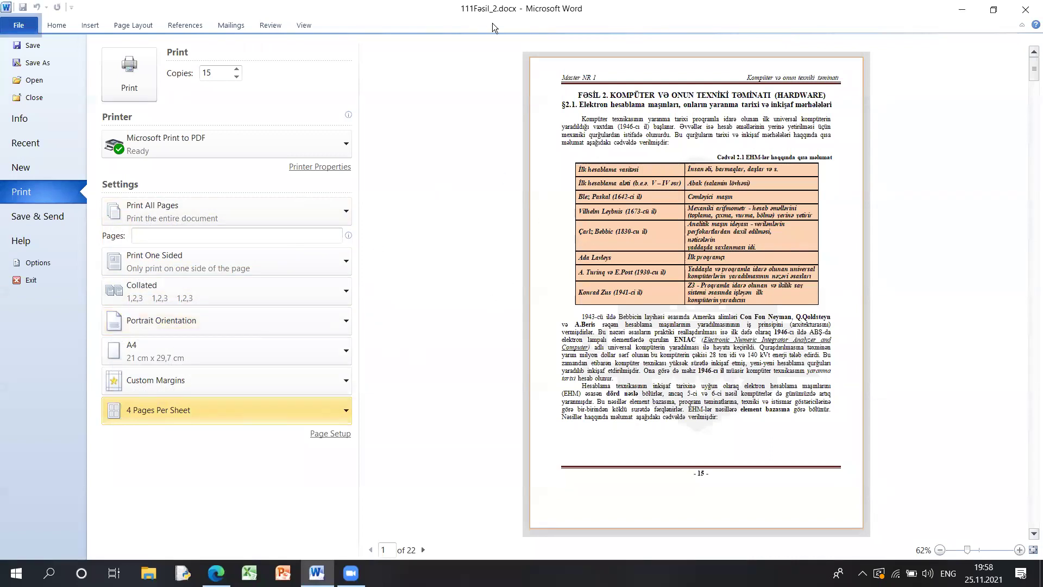
pyautogui.moveTo(124, 420); pyautogui.dragTo(197, 426)
pyautogui.moveTo(184, 242)
pyautogui.mouseDown()
pyautogui.moveTo(135, 245)
pyautogui.moveTo(184, 263)
pyautogui.moveTo(188, 244)
pyautogui.mouseUp()
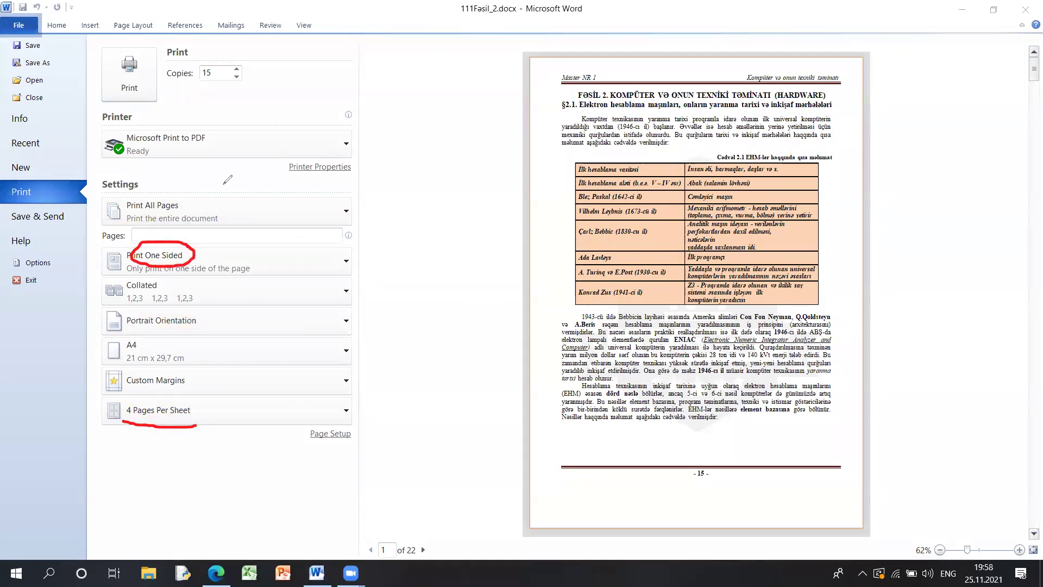
# - Set 6 pages per sheet and change the copy count from 15 to 5
pyautogui.click(219, 71)
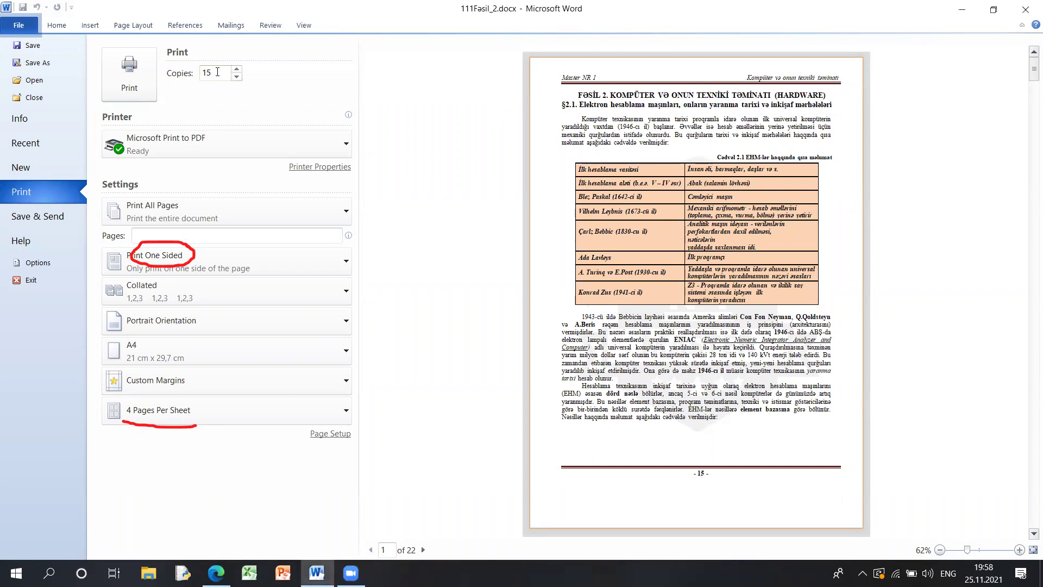
pyautogui.click(218, 71)
pyautogui.click(142, 418)
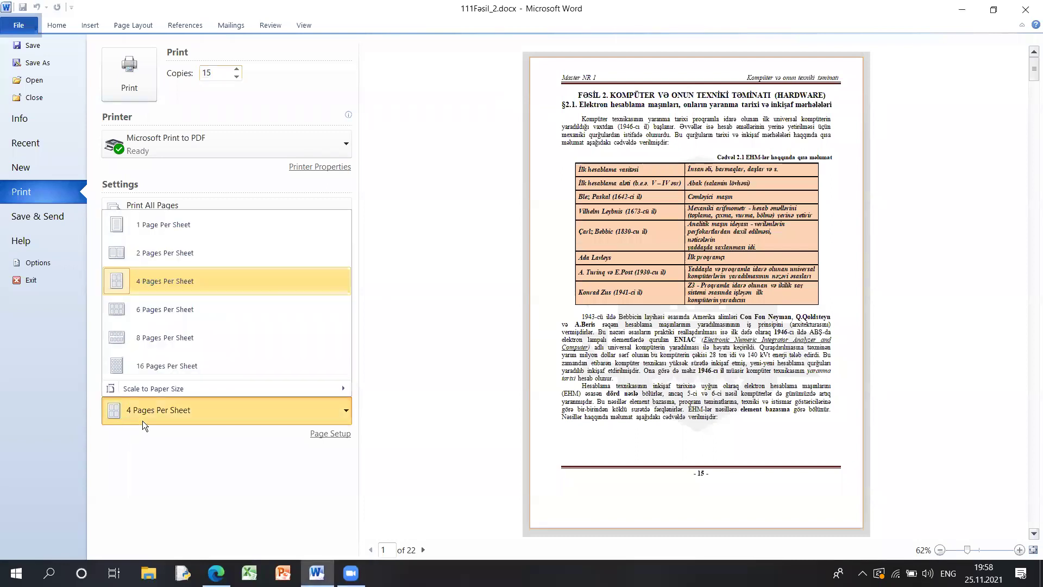
pyautogui.click(151, 311)
pyautogui.hotkey('shift', 'End')
pyautogui.write('5')
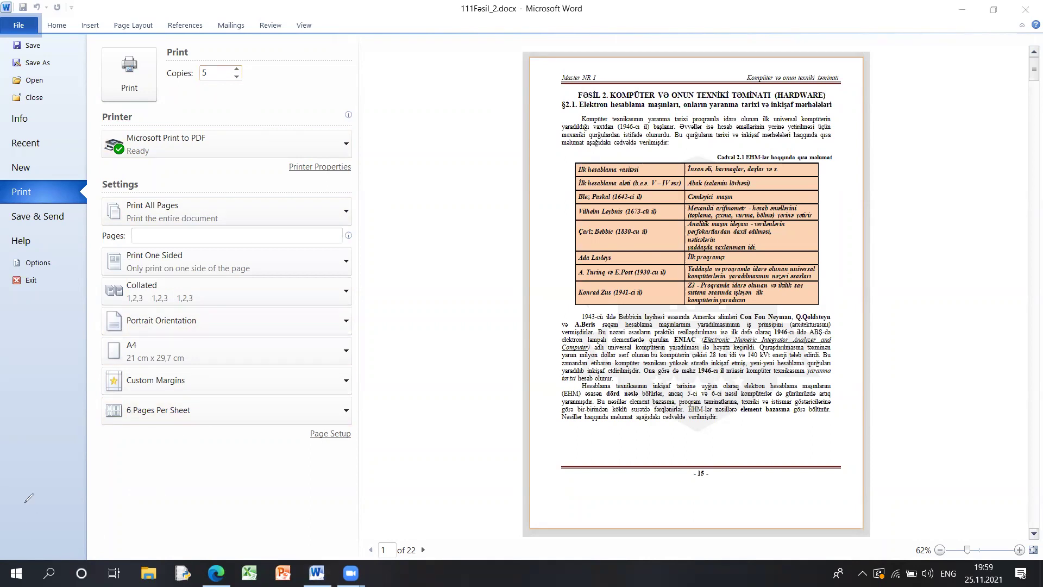
# - Sketch the first sheet box holding pages 1–6 under the preview
pyautogui.moveTo(40, 448); pyautogui.dragTo(27, 557)
pyautogui.moveTo(41, 449)
pyautogui.mouseDown()
pyautogui.moveTo(170, 461)
pyautogui.moveTo(160, 546)
pyautogui.moveTo(27, 551)
pyautogui.mouseUp()
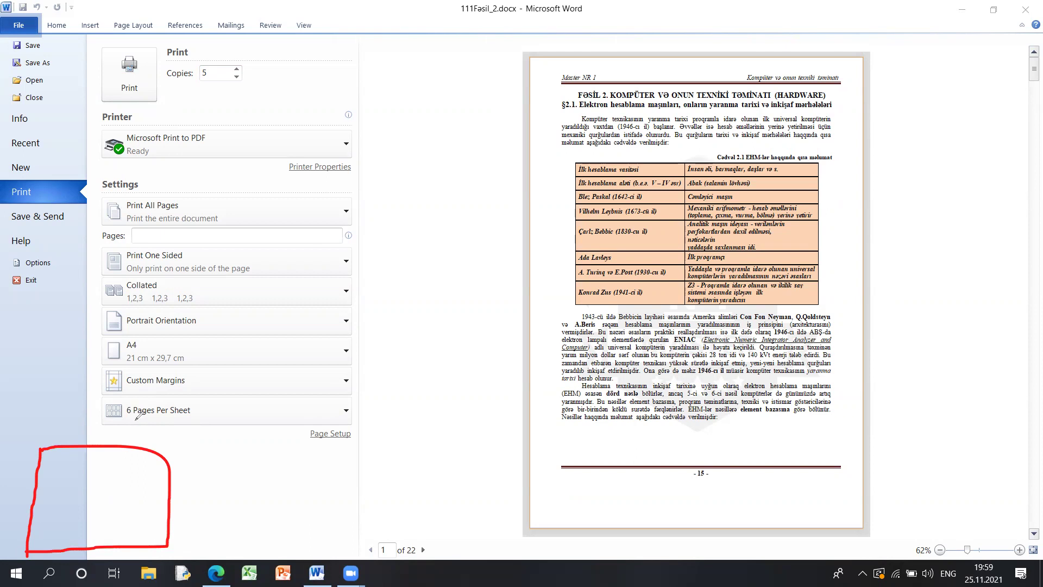
pyautogui.moveTo(57, 471)
pyautogui.mouseDown()
pyautogui.moveTo(60, 459)
pyautogui.moveTo(67, 476)
pyautogui.moveTo(132, 474)
pyautogui.mouseUp()
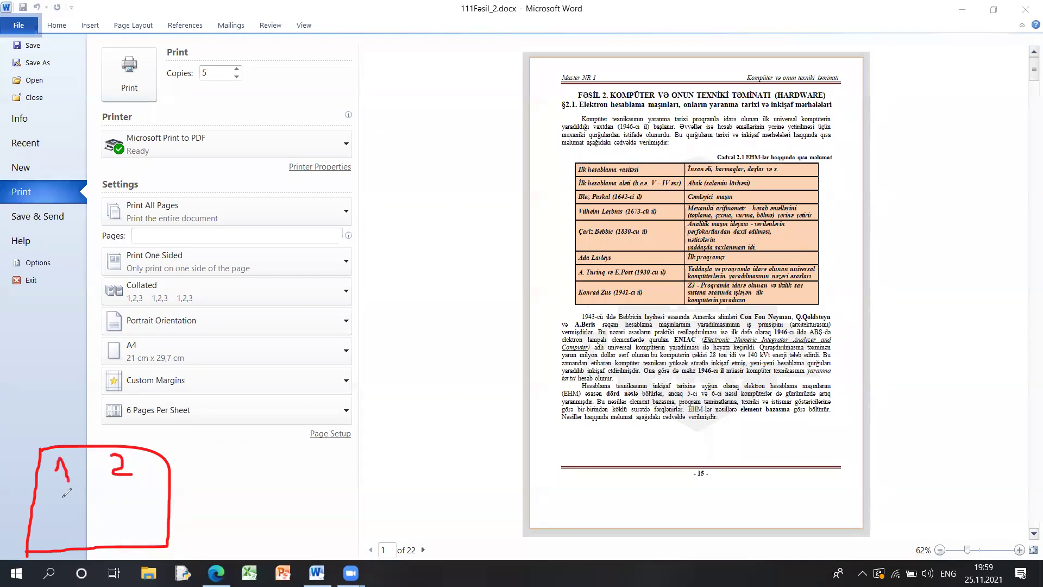
pyautogui.moveTo(49, 497)
pyautogui.mouseDown()
pyautogui.moveTo(64, 504)
pyautogui.moveTo(50, 513)
pyautogui.mouseUp()
pyautogui.moveTo(116, 476); pyautogui.dragTo(134, 486)
pyautogui.moveTo(126, 480); pyautogui.dragTo(120, 499)
pyautogui.moveTo(58, 516); pyautogui.dragTo(55, 543)
pyautogui.moveTo(123, 510)
pyautogui.mouseDown()
pyautogui.moveTo(111, 522)
pyautogui.moveTo(116, 539)
pyautogui.moveTo(112, 525)
pyautogui.mouseUp()
pyautogui.moveTo(435, 537)
pyautogui.mouseDown()
pyautogui.moveTo(384, 525)
pyautogui.moveTo(359, 563)
pyautogui.moveTo(420, 532)
pyautogui.mouseUp()
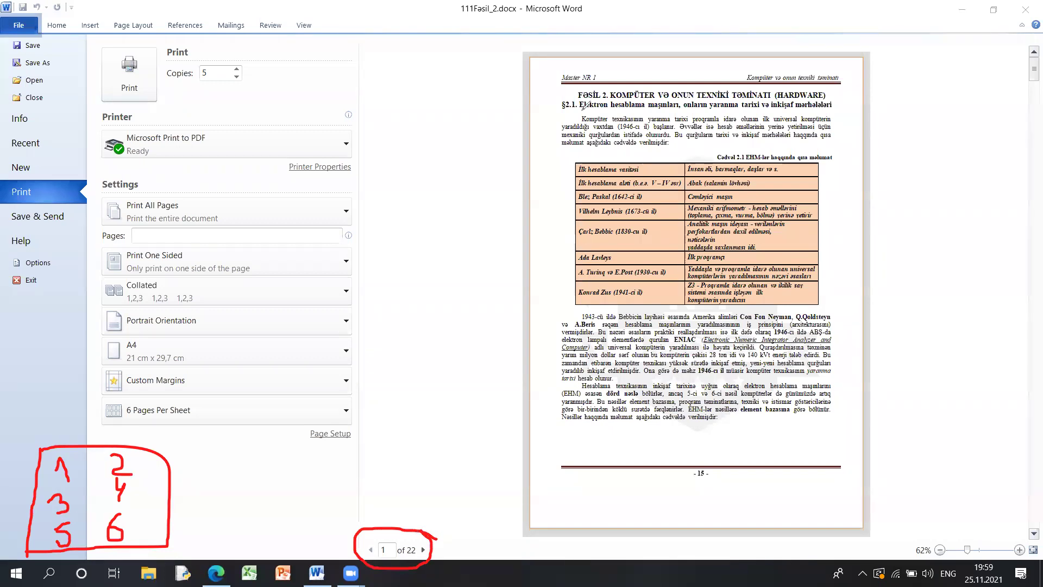
pyautogui.click(419, 551)
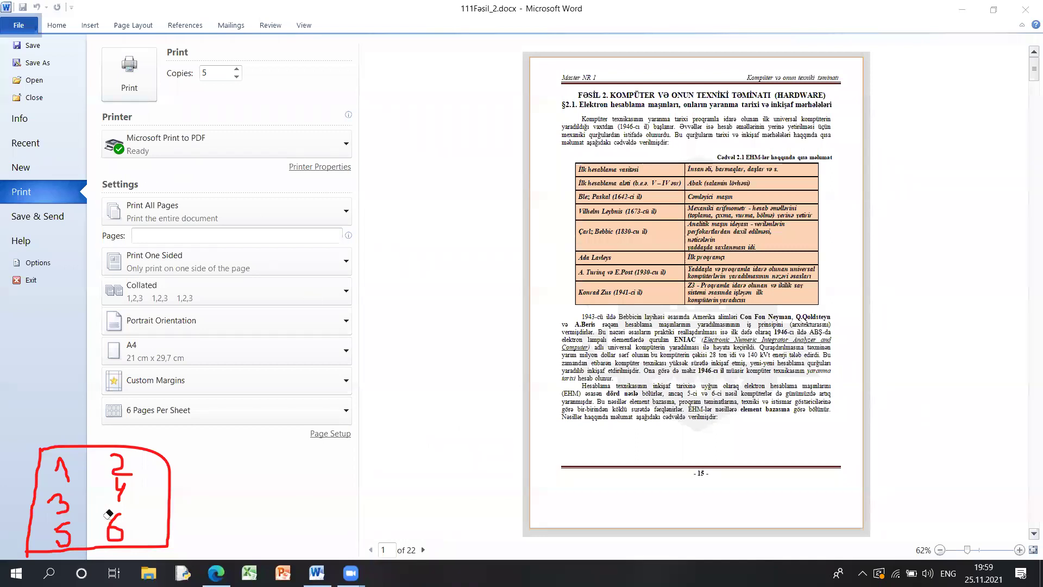
# - Draw the second sheet box holding pages 7–12
pyautogui.moveTo(217, 451); pyautogui.dragTo(211, 540)
pyautogui.moveTo(220, 449)
pyautogui.mouseDown()
pyautogui.moveTo(392, 456)
pyautogui.moveTo(382, 543)
pyautogui.moveTo(210, 545)
pyautogui.mouseUp()
pyautogui.moveTo(251, 454)
pyautogui.mouseDown()
pyautogui.moveTo(242, 490)
pyautogui.moveTo(261, 456)
pyautogui.moveTo(248, 498)
pyautogui.mouseUp()
pyautogui.moveTo(232, 484); pyautogui.dragTo(269, 472)
pyautogui.moveTo(304, 459)
pyautogui.mouseDown()
pyautogui.moveTo(298, 478)
pyautogui.moveTo(300, 459)
pyautogui.mouseUp()
pyautogui.moveTo(259, 492); pyautogui.dragTo(259, 517)
pyautogui.moveTo(298, 493)
pyautogui.mouseDown()
pyautogui.moveTo(297, 517)
pyautogui.moveTo(312, 497)
pyautogui.mouseUp()
pyautogui.moveTo(259, 517)
pyautogui.mouseDown()
pyautogui.moveTo(258, 544)
pyautogui.moveTo(348, 533)
pyautogui.mouseUp()
# - Draw the third sheet box holding pages 13–18
pyautogui.moveTo(408, 455)
pyautogui.mouseDown()
pyautogui.moveTo(409, 538)
pyautogui.moveTo(547, 449)
pyautogui.moveTo(544, 525)
pyautogui.moveTo(412, 530)
pyautogui.mouseUp()
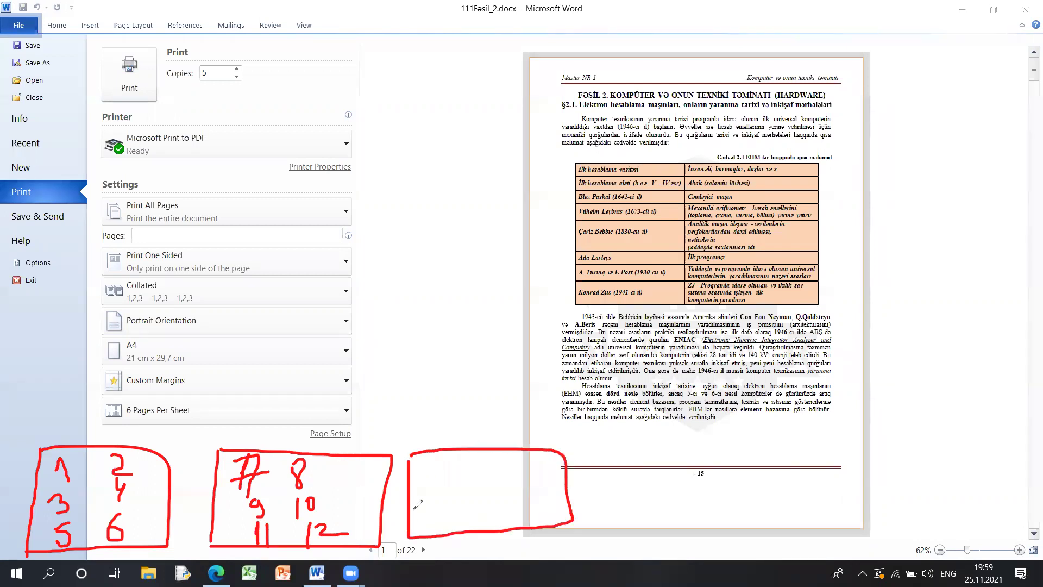
pyautogui.moveTo(433, 462); pyautogui.dragTo(432, 483)
pyautogui.moveTo(443, 460)
pyautogui.mouseDown()
pyautogui.moveTo(455, 466)
pyautogui.moveTo(444, 475)
pyautogui.moveTo(496, 482)
pyautogui.mouseUp()
pyautogui.click(495, 461)
pyautogui.moveTo(505, 459); pyautogui.dragTo(509, 481)
pyautogui.moveTo(441, 491)
pyautogui.mouseDown()
pyautogui.moveTo(440, 508)
pyautogui.moveTo(474, 505)
pyautogui.moveTo(474, 486)
pyautogui.moveTo(512, 501)
pyautogui.moveTo(525, 497)
pyautogui.moveTo(521, 489)
pyautogui.mouseUp()
pyautogui.moveTo(462, 512); pyautogui.dragTo(460, 527)
pyautogui.moveTo(465, 514)
pyautogui.mouseDown()
pyautogui.moveTo(478, 514)
pyautogui.moveTo(471, 527)
pyautogui.moveTo(511, 524)
pyautogui.moveTo(524, 507)
pyautogui.mouseUp()
# - Draw the fourth sheet box holding pages 19–22
pyautogui.moveTo(608, 448)
pyautogui.mouseDown()
pyautogui.moveTo(612, 530)
pyautogui.moveTo(670, 446)
pyautogui.moveTo(739, 532)
pyautogui.moveTo(648, 551)
pyautogui.moveTo(612, 543)
pyautogui.mouseUp()
pyautogui.moveTo(629, 462)
pyautogui.mouseDown()
pyautogui.moveTo(633, 477)
pyautogui.moveTo(651, 459)
pyautogui.moveTo(645, 479)
pyautogui.moveTo(702, 468)
pyautogui.moveTo(690, 462)
pyautogui.mouseUp()
pyautogui.moveTo(631, 492)
pyautogui.mouseDown()
pyautogui.moveTo(649, 510)
pyautogui.moveTo(659, 487)
pyautogui.moveTo(702, 515)
pyautogui.moveTo(725, 511)
pyautogui.mouseUp()
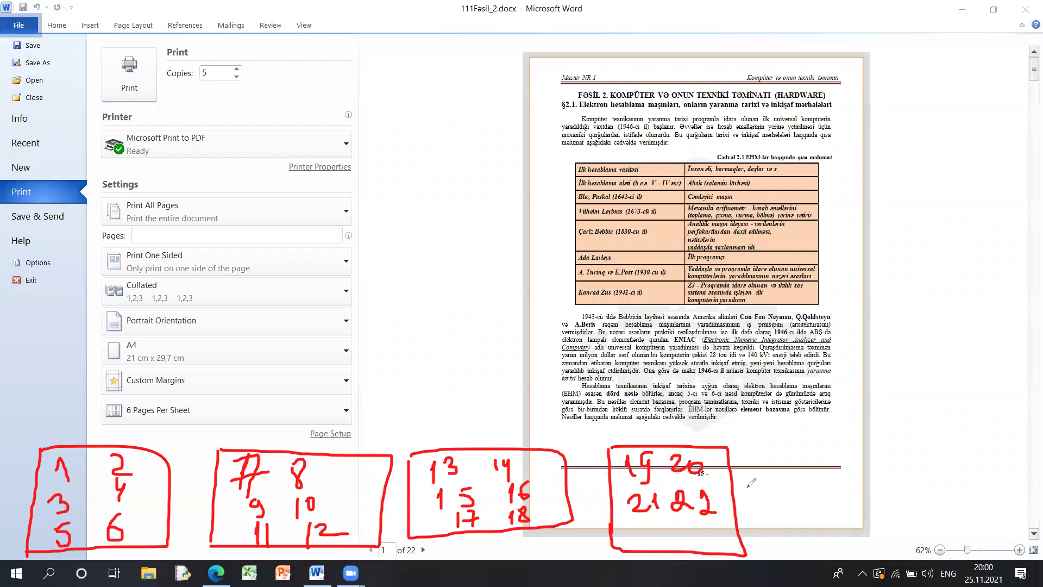
# - Underline the 22-page total, mark pages 21–22, then erase that scribble
pyautogui.moveTo(394, 562); pyautogui.dragTo(430, 554)
pyautogui.moveTo(633, 533)
pyautogui.mouseDown()
pyautogui.moveTo(697, 536)
pyautogui.moveTo(723, 522)
pyautogui.moveTo(655, 535)
pyautogui.moveTo(690, 524)
pyautogui.moveTo(679, 540)
pyautogui.moveTo(727, 523)
pyautogui.moveTo(723, 535)
pyautogui.mouseUp()
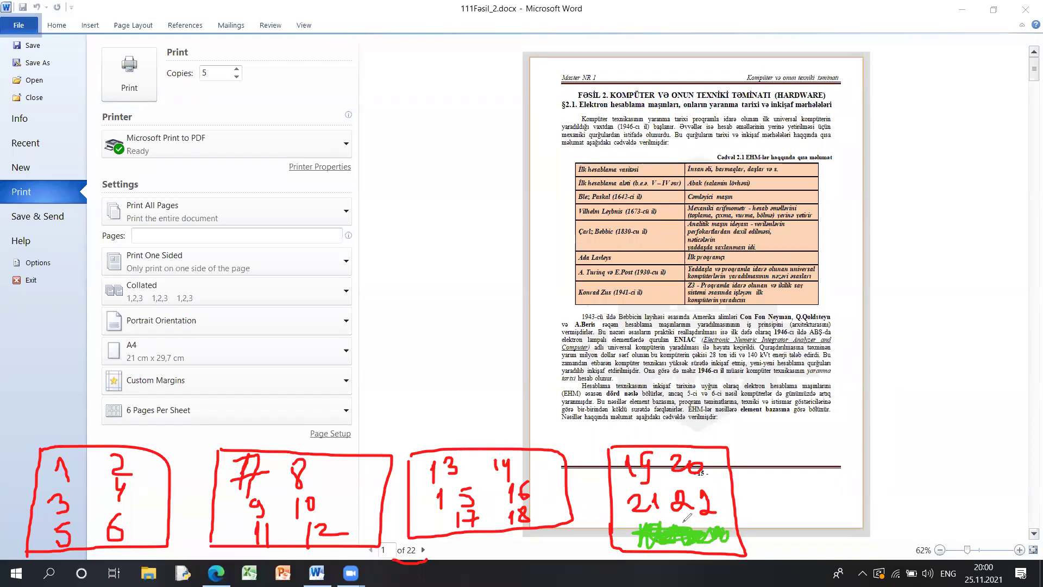
pyautogui.press('e')
pyautogui.moveTo(706, 536); pyautogui.dragTo(664, 530)
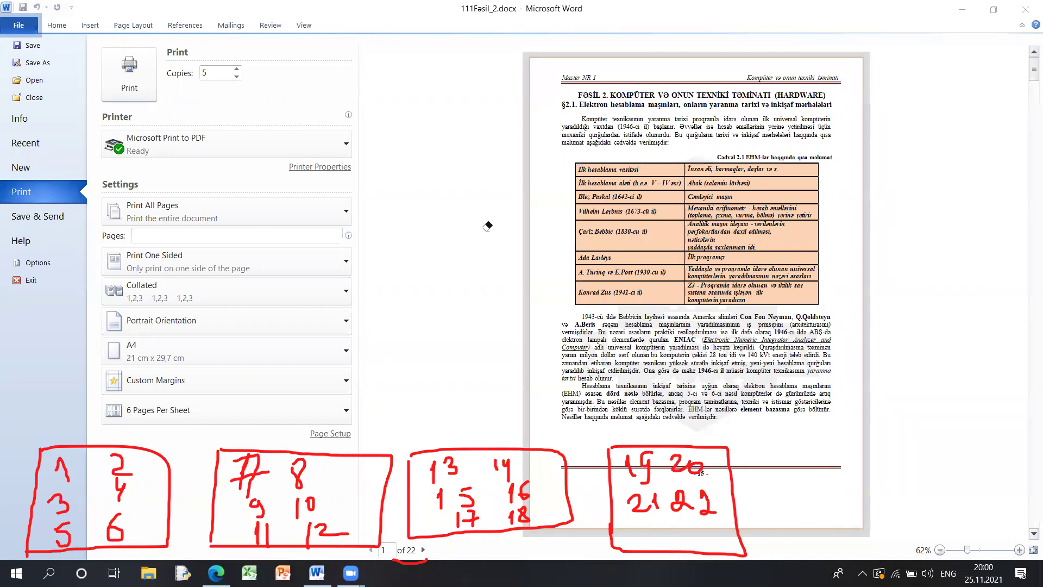
# - Outline the last sheet in green, then erase the outlines and divider
pyautogui.moveTo(649, 532)
pyautogui.mouseDown()
pyautogui.moveTo(653, 544)
pyautogui.moveTo(723, 545)
pyautogui.mouseUp()
pyautogui.moveTo(587, 428)
pyautogui.mouseDown()
pyautogui.moveTo(597, 519)
pyautogui.moveTo(736, 511)
pyautogui.moveTo(620, 420)
pyautogui.moveTo(586, 429)
pyautogui.mouseUp()
pyautogui.moveTo(594, 530)
pyautogui.mouseDown()
pyautogui.moveTo(592, 569)
pyautogui.moveTo(716, 572)
pyautogui.moveTo(666, 527)
pyautogui.moveTo(604, 527)
pyautogui.mouseUp()
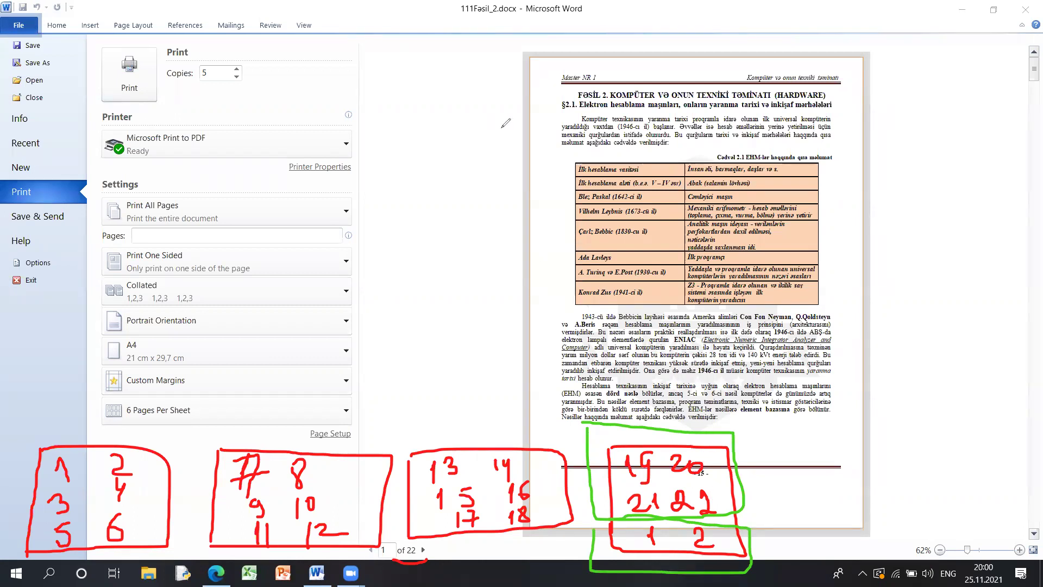
pyautogui.moveTo(598, 418); pyautogui.dragTo(598, 573)
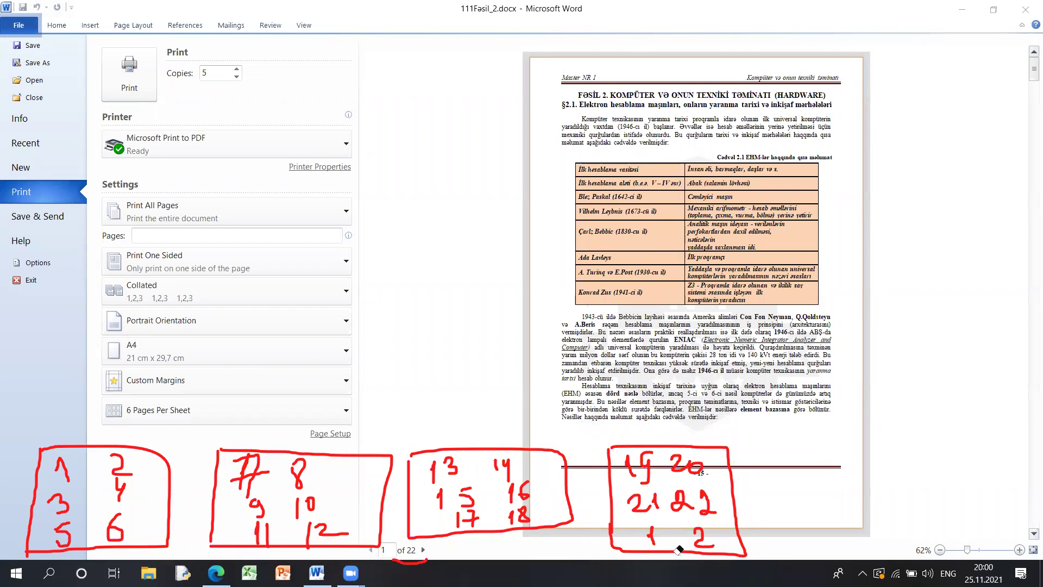
pyautogui.moveTo(695, 541); pyautogui.dragTo(642, 463)
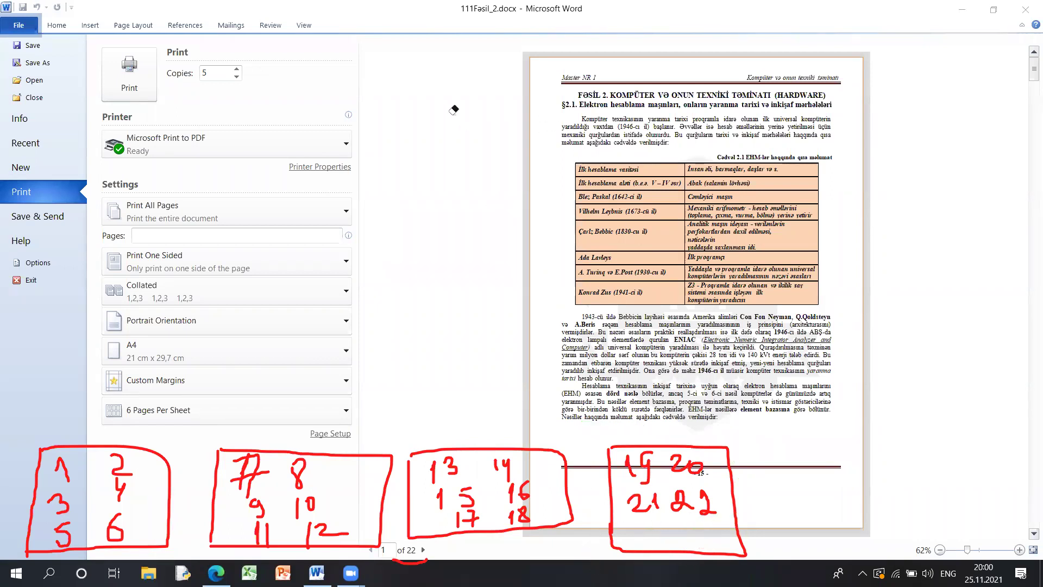
pyautogui.moveTo(771, 450); pyautogui.dragTo(775, 560)
pyautogui.click(777, 461)
# - Sketch a further sheet box numbered 1–6 with a continuation line
pyautogui.moveTo(791, 564)
pyautogui.mouseDown()
pyautogui.moveTo(869, 424)
pyautogui.moveTo(941, 557)
pyautogui.moveTo(789, 567)
pyautogui.mouseUp()
pyautogui.moveTo(819, 454); pyautogui.dragTo(836, 474)
pyautogui.moveTo(882, 446); pyautogui.dragTo(903, 474)
pyautogui.moveTo(824, 498)
pyautogui.mouseDown()
pyautogui.moveTo(840, 511)
pyautogui.moveTo(831, 524)
pyautogui.mouseUp()
pyautogui.moveTo(875, 494)
pyautogui.mouseDown()
pyautogui.moveTo(891, 505)
pyautogui.moveTo(888, 520)
pyautogui.moveTo(837, 530)
pyautogui.mouseUp()
pyautogui.click(827, 542)
pyautogui.moveTo(834, 535); pyautogui.dragTo(842, 557)
pyautogui.moveTo(891, 519); pyautogui.dragTo(886, 541)
pyautogui.moveTo(960, 503); pyautogui.dragTo(976, 503)
pyautogui.moveTo(995, 503); pyautogui.dragTo(1012, 503)
pyautogui.moveTo(1023, 502); pyautogui.dragTo(1031, 498)
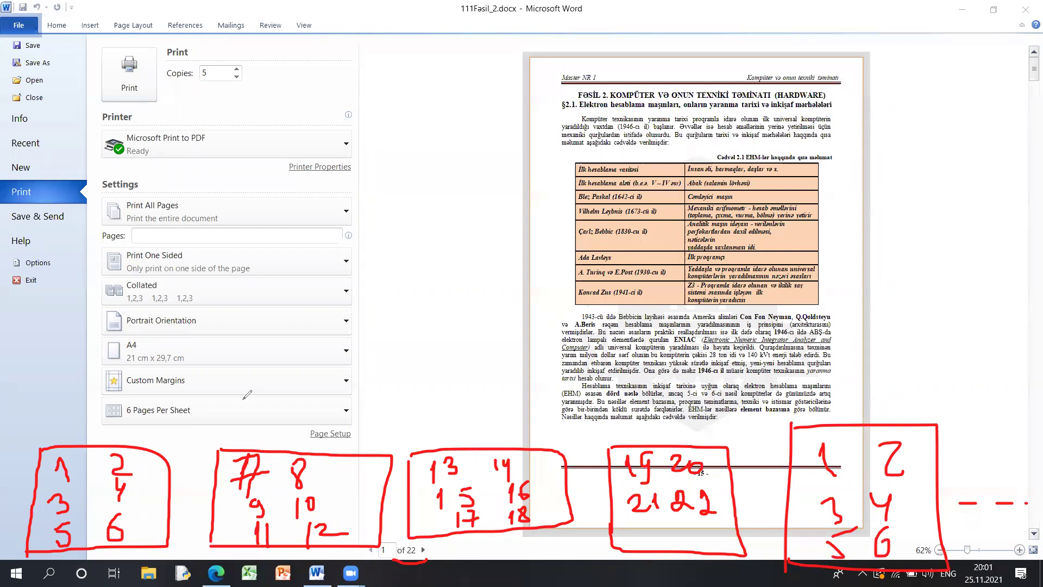
# - Circle 6 Pages Per Sheet, clear all annotations, and recircle the 22-page count
pyautogui.moveTo(159, 390)
pyautogui.mouseDown()
pyautogui.moveTo(111, 427)
pyautogui.moveTo(185, 424)
pyautogui.moveTo(169, 384)
pyautogui.moveTo(162, 390)
pyautogui.mouseUp()
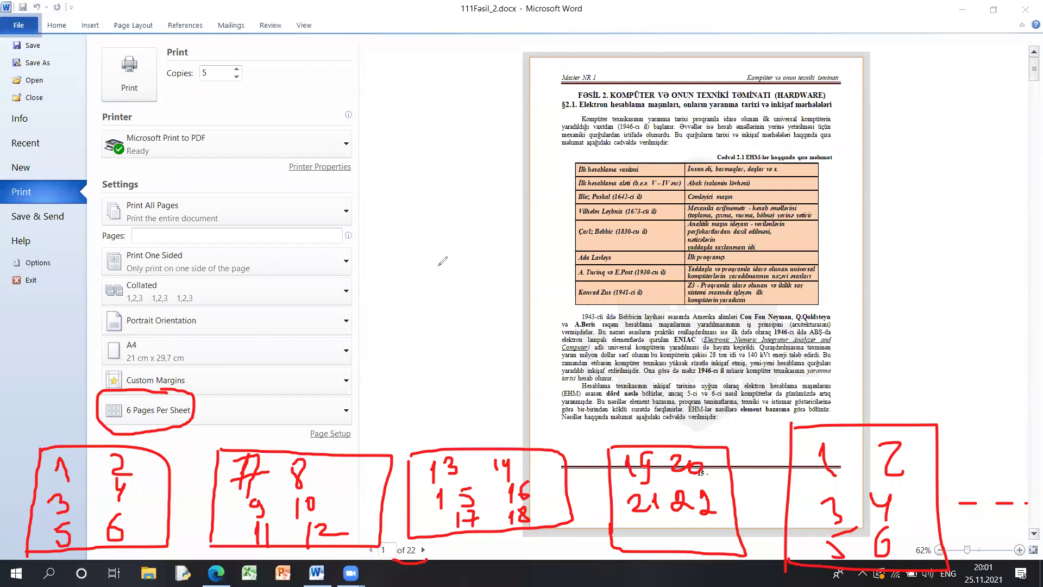
pyautogui.press('e')
pyautogui.moveTo(432, 531)
pyautogui.mouseDown()
pyautogui.moveTo(353, 551)
pyautogui.moveTo(399, 526)
pyautogui.mouseUp()
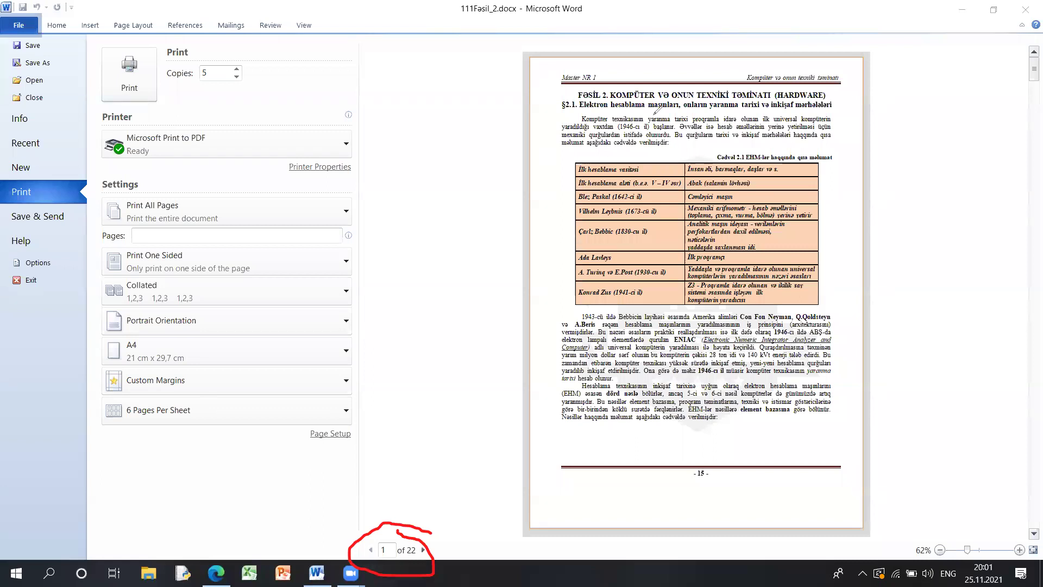
# - Leave 6 pages per sheet and one-sided printing unchanged, then switch to File Explorer
pyautogui.press('Escape')
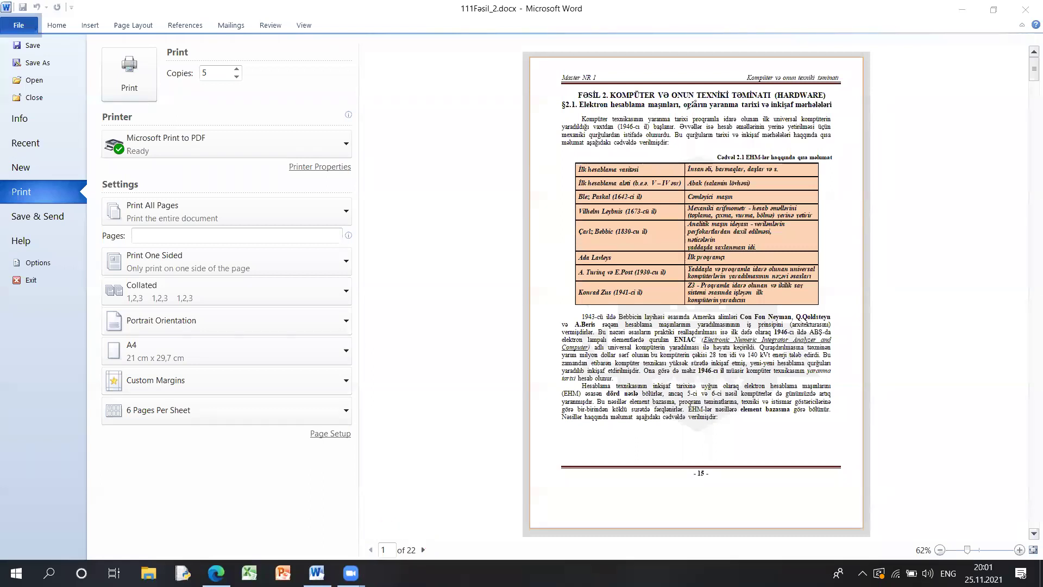
pyautogui.click(169, 407)
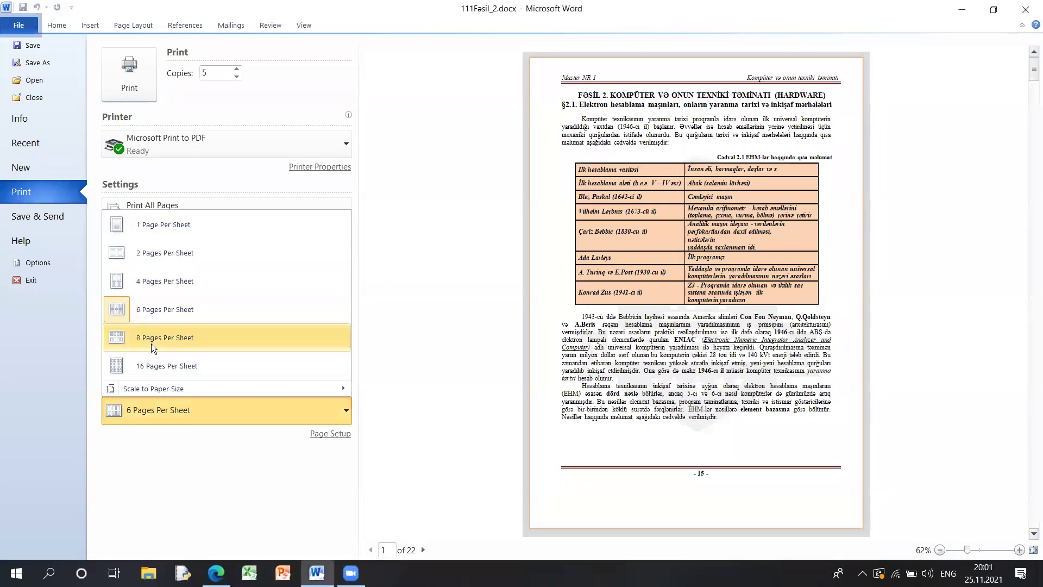
pyautogui.click(174, 492)
pyautogui.click(170, 269)
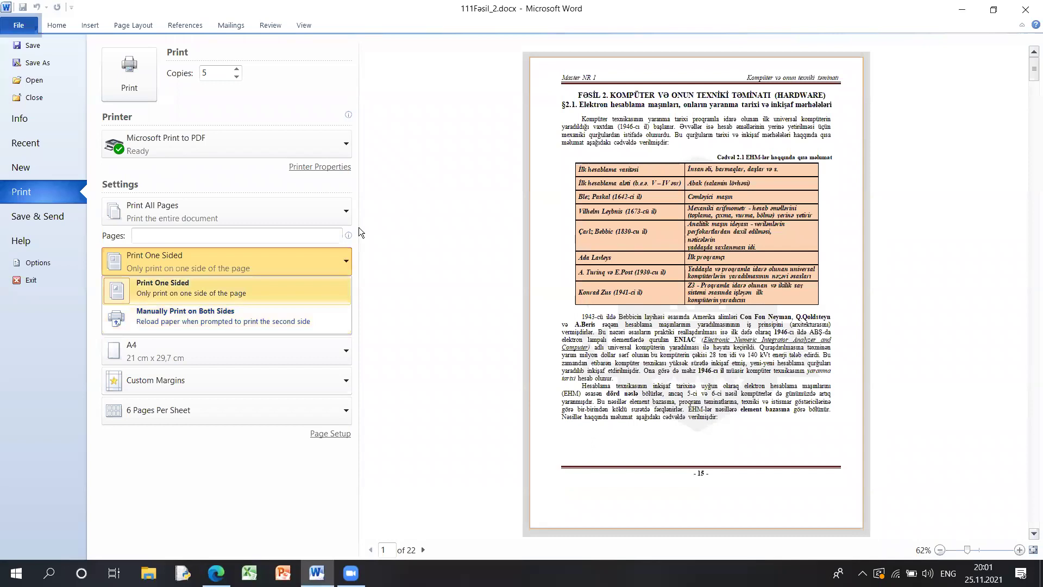
pyautogui.click(385, 257)
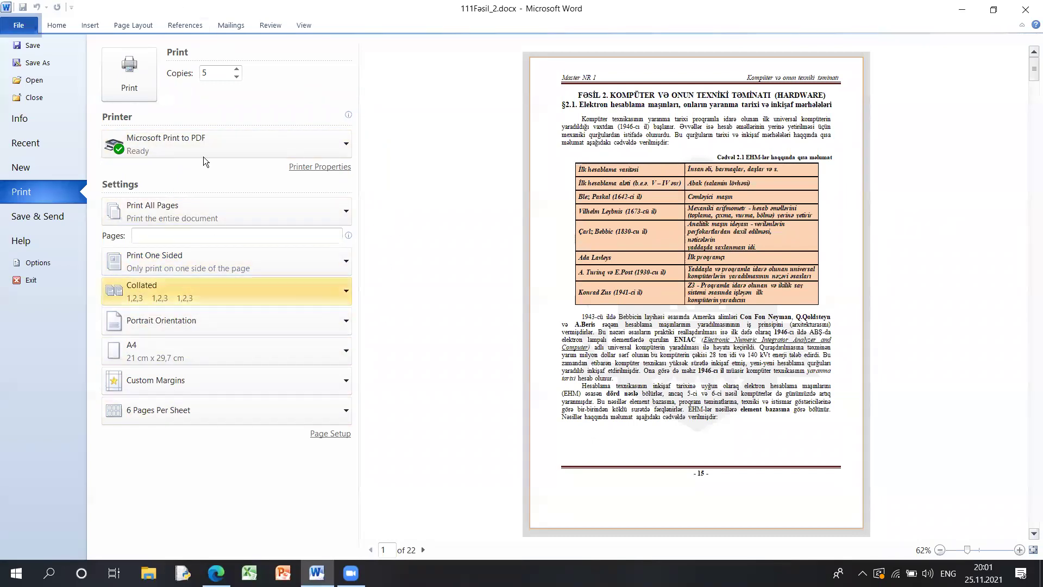
pyautogui.click(217, 573)
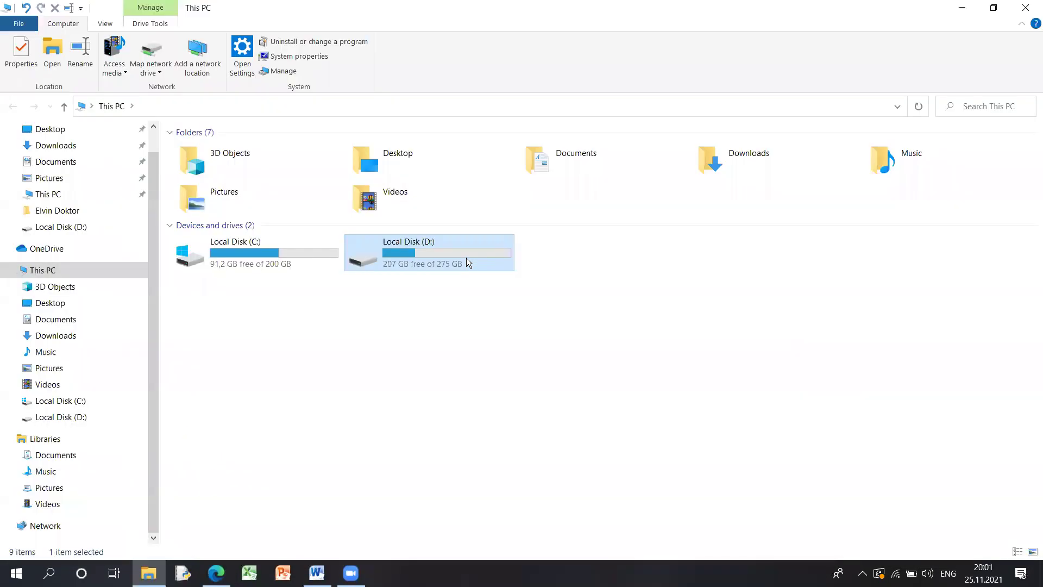
# - Open test_2021-2022.pdf from D:\Master NR 1\TEST BANKI\2021-2022
pyautogui.doubleClick(466, 257)
pyautogui.doubleClick(234, 307)
pyautogui.click(207, 281)
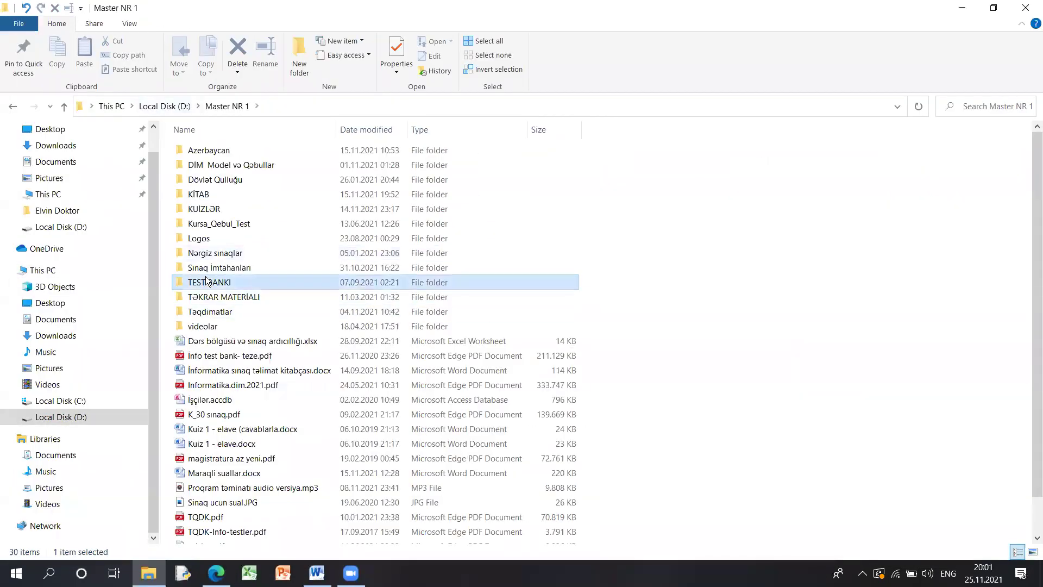
pyautogui.doubleClick(207, 281)
pyautogui.doubleClick(206, 194)
pyautogui.doubleClick(207, 194)
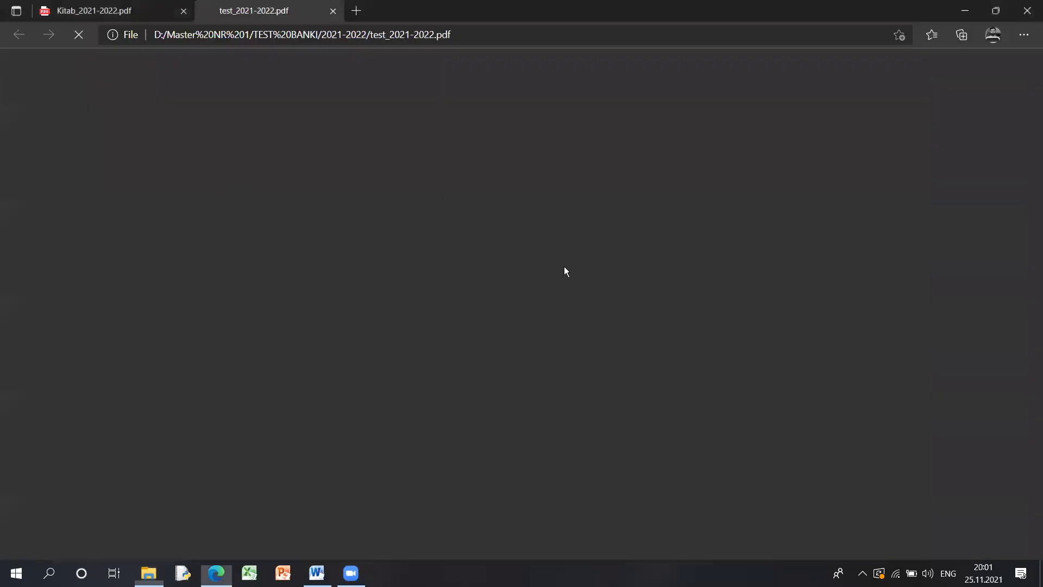
# - Scroll the PDF and select question 240's description of the printed document
pyautogui.moveTo(1034, 268); pyautogui.dragTo(1035, 319)
pyautogui.scroll(-5, 900, 284)
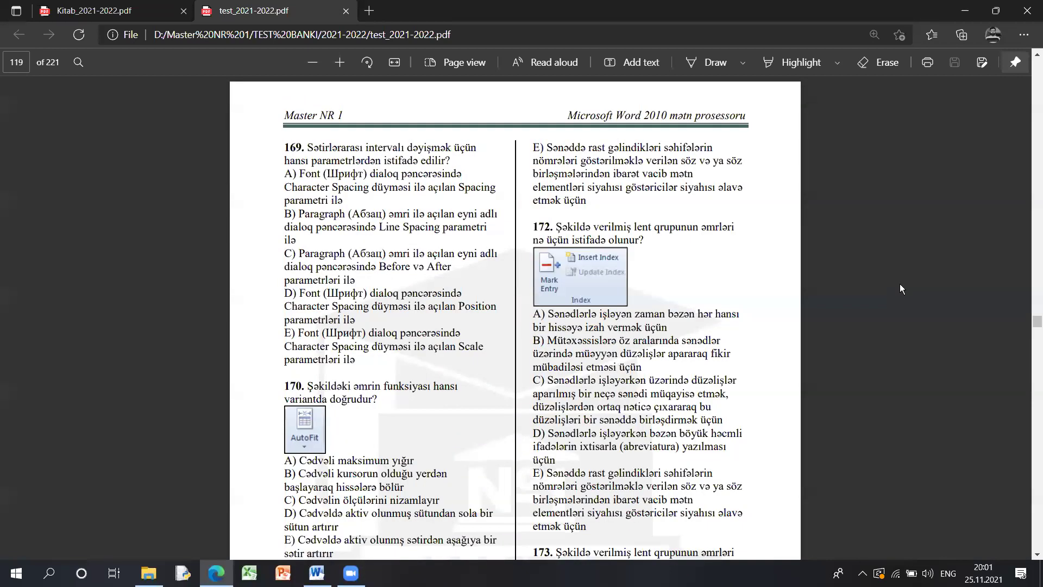
pyautogui.press('pagedown')
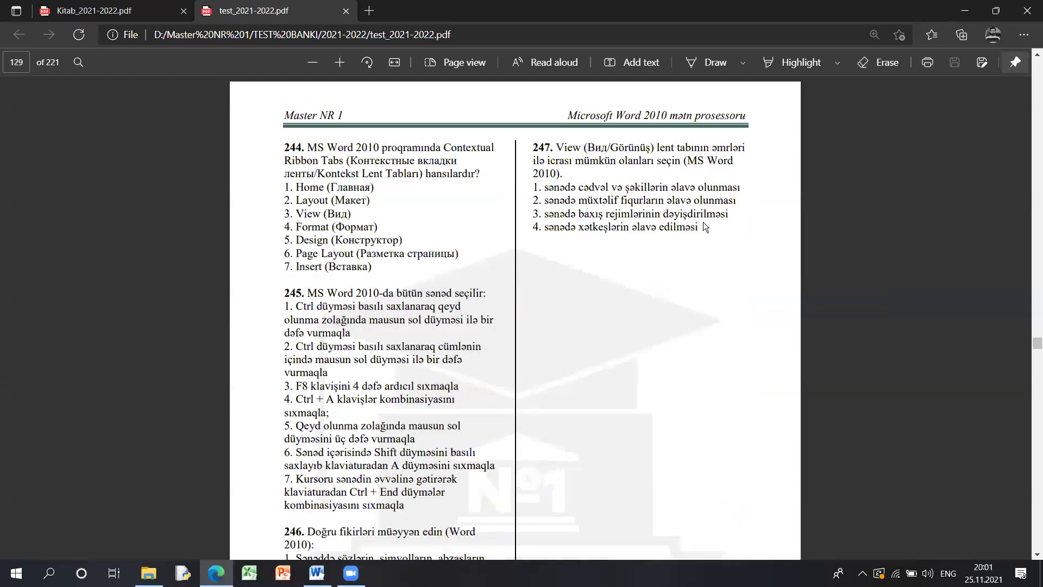
pyautogui.press('pageup')
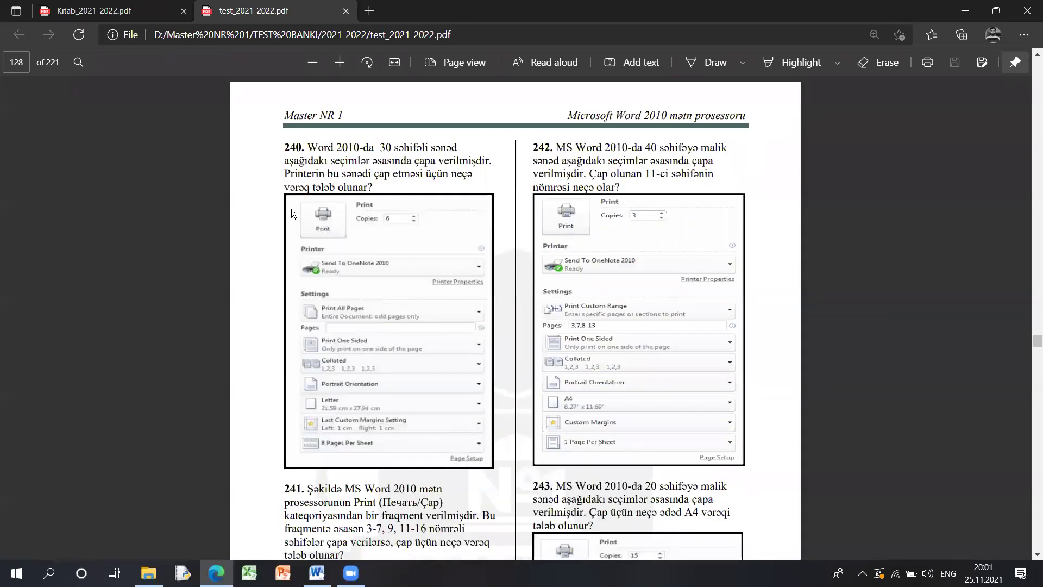
pyautogui.scroll(-4, 306, 246)
pyautogui.scroll(5, 308, 245)
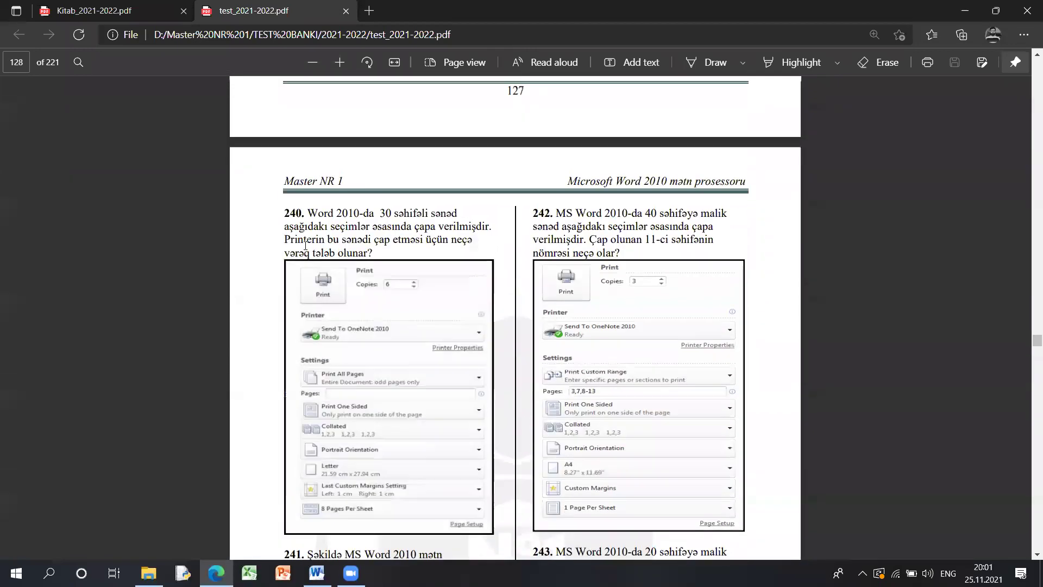
pyautogui.scroll(3, 307, 245)
pyautogui.moveTo(190, 211); pyautogui.dragTo(433, 211)
pyautogui.click(305, 201)
pyautogui.moveTo(155, 231); pyautogui.dragTo(478, 233)
# - Reselect parts of question 240, then clear the highlight
pyautogui.scroll(-3, 287, 232)
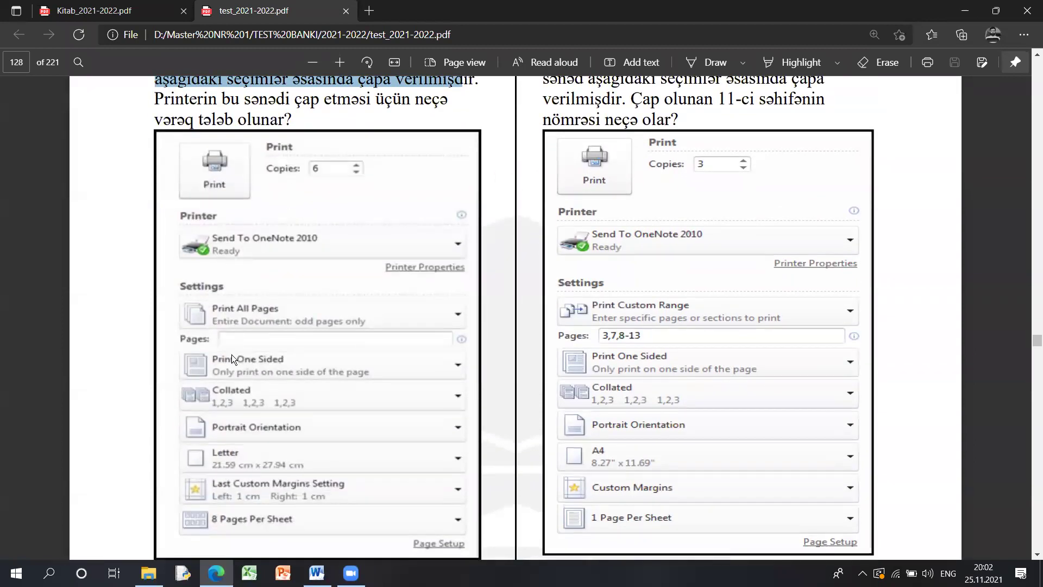
pyautogui.scroll(-5, 232, 337)
pyautogui.scroll(8, 234, 312)
pyautogui.moveTo(154, 273); pyautogui.dragTo(302, 274)
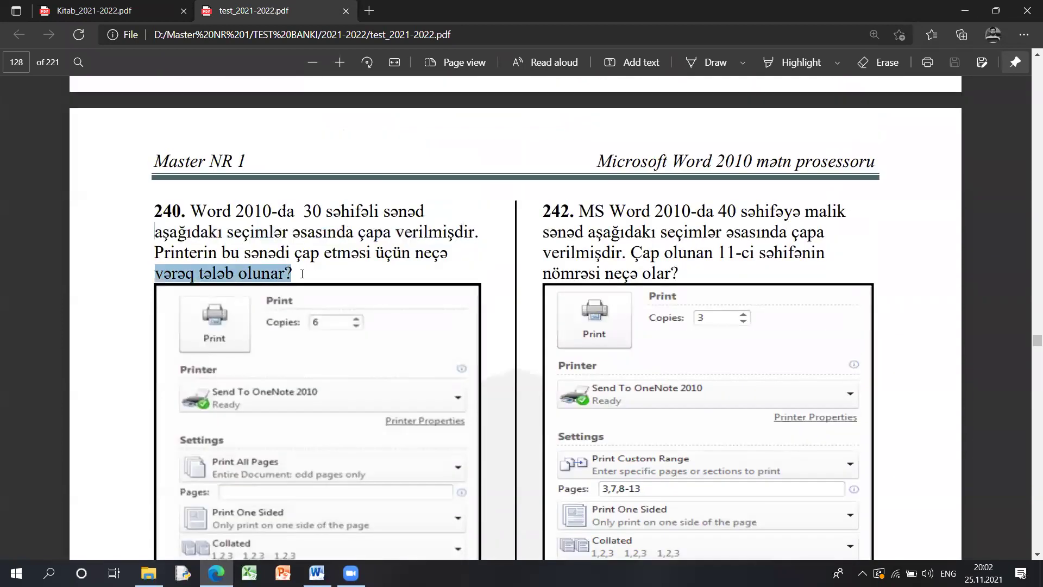
pyautogui.click(366, 286)
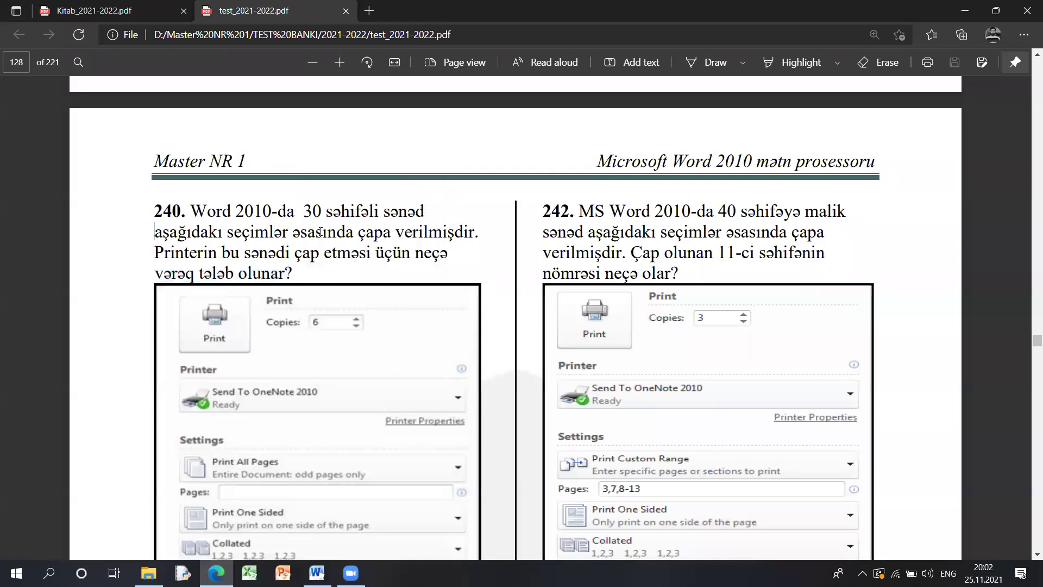
pyautogui.moveTo(170, 219); pyautogui.dragTo(273, 254)
pyautogui.click(259, 267)
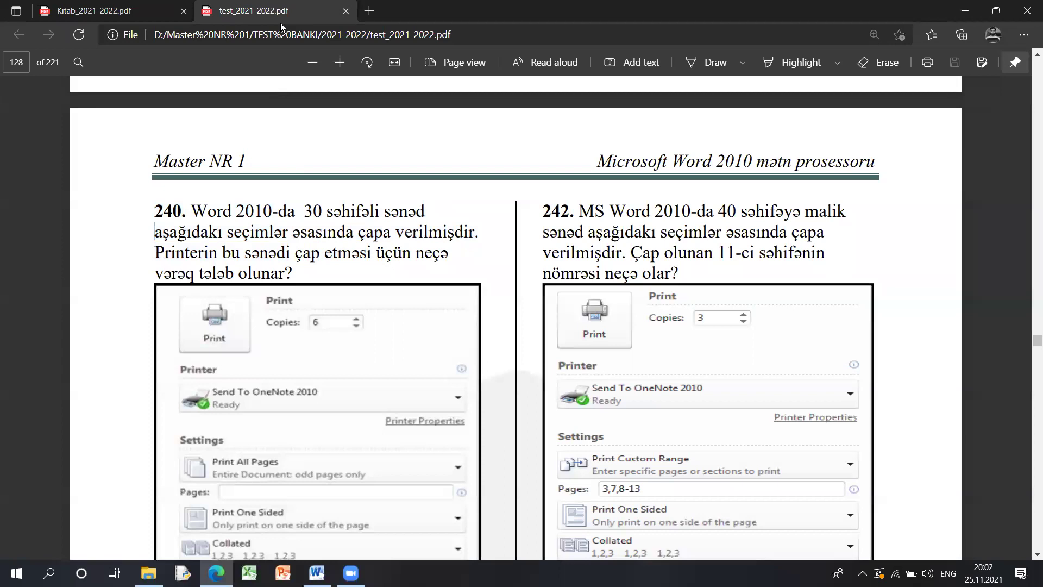
pyautogui.scroll(-4, 266, 324)
pyautogui.scroll(4, 267, 324)
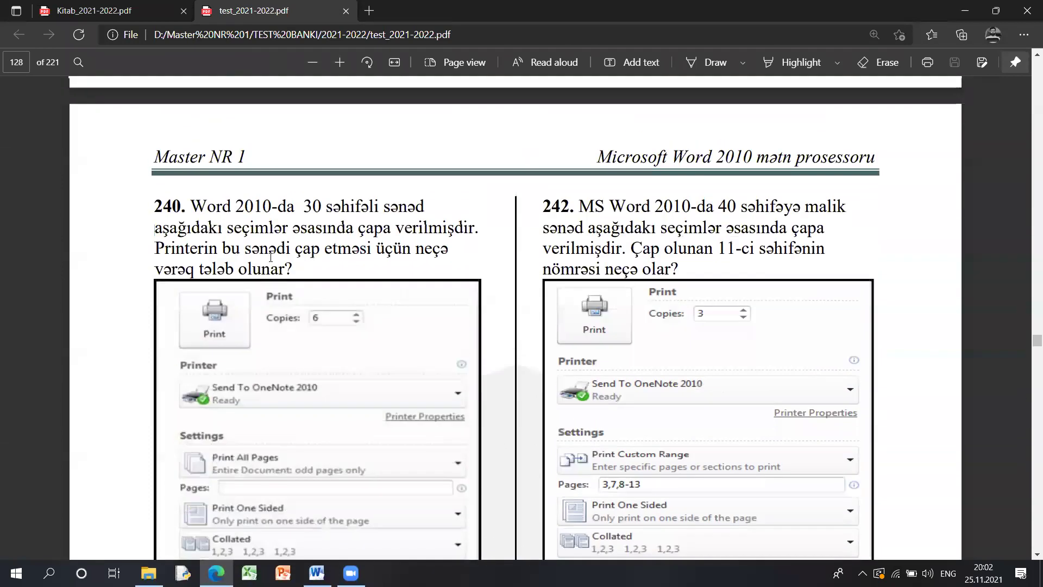
# - Close the PDF tab, minimize Edge, and return to Word
pyautogui.hotkey('ctrl', 'w')
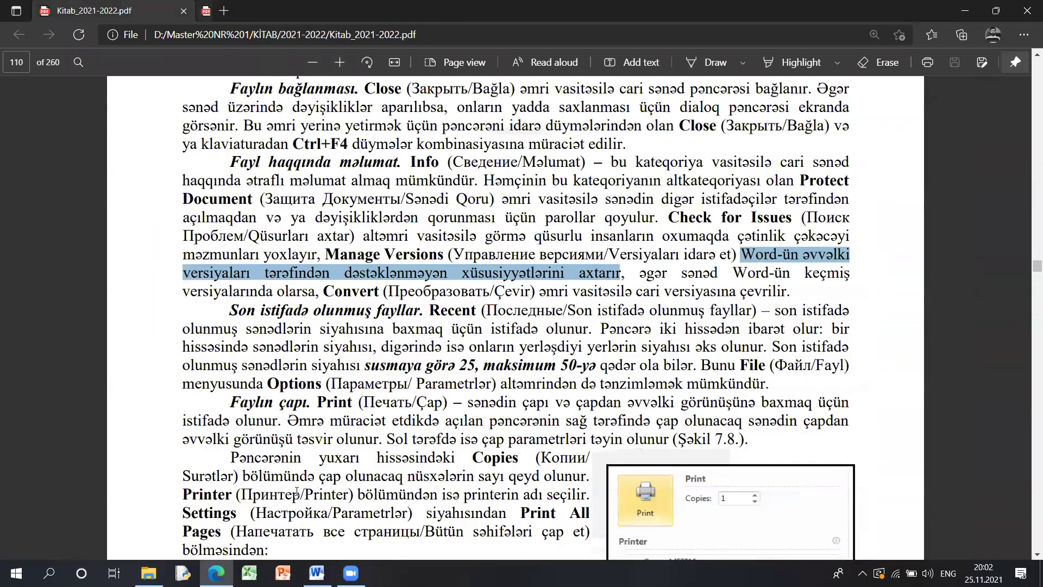
pyautogui.click(220, 574)
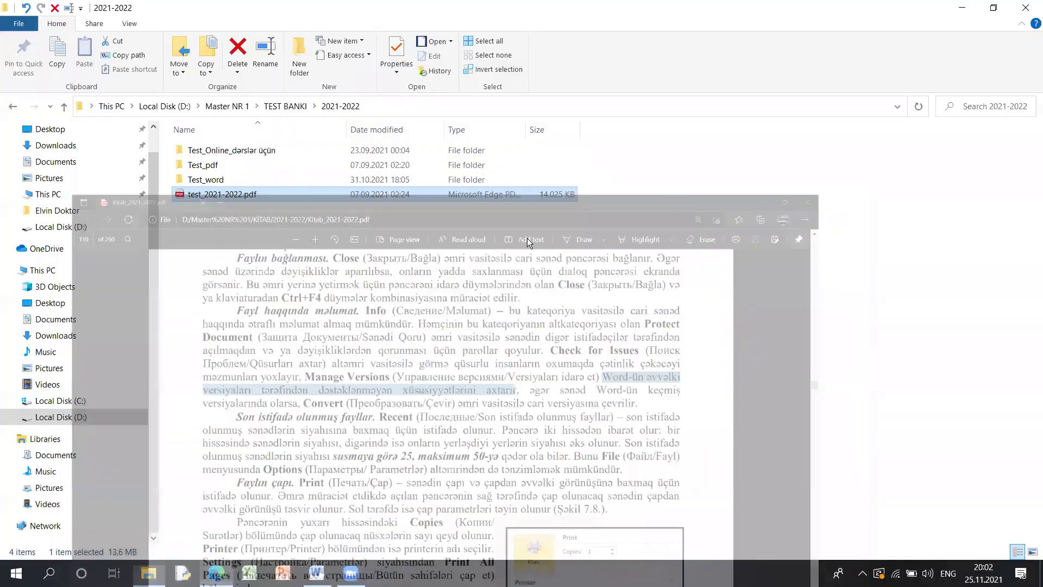
pyautogui.hotkey('alt', 'Tab')
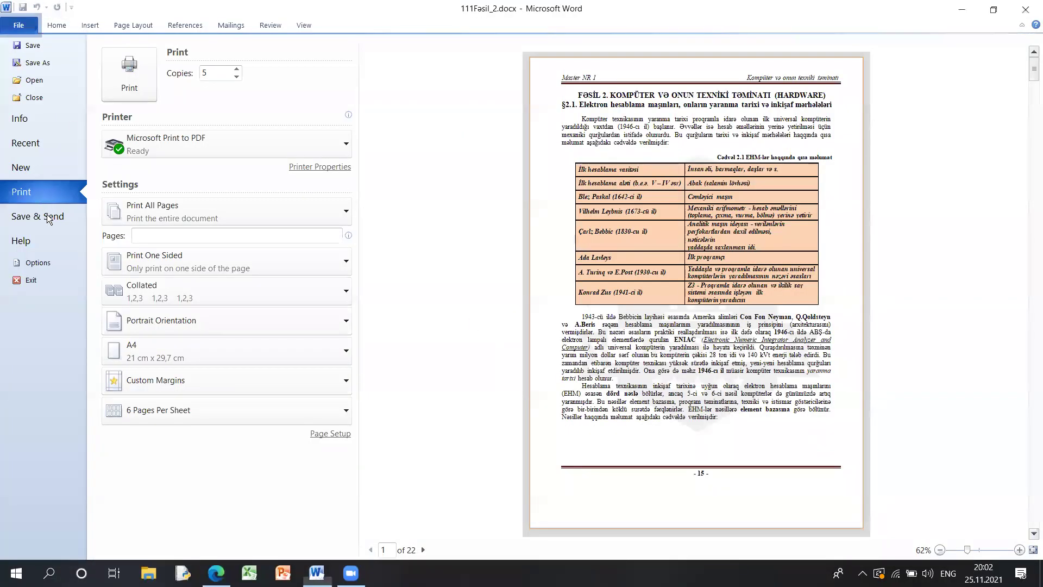
# - Review the E-mail, Web, SharePoint, Blog Post and Change File Type options, then press F12
pyautogui.click(48, 217)
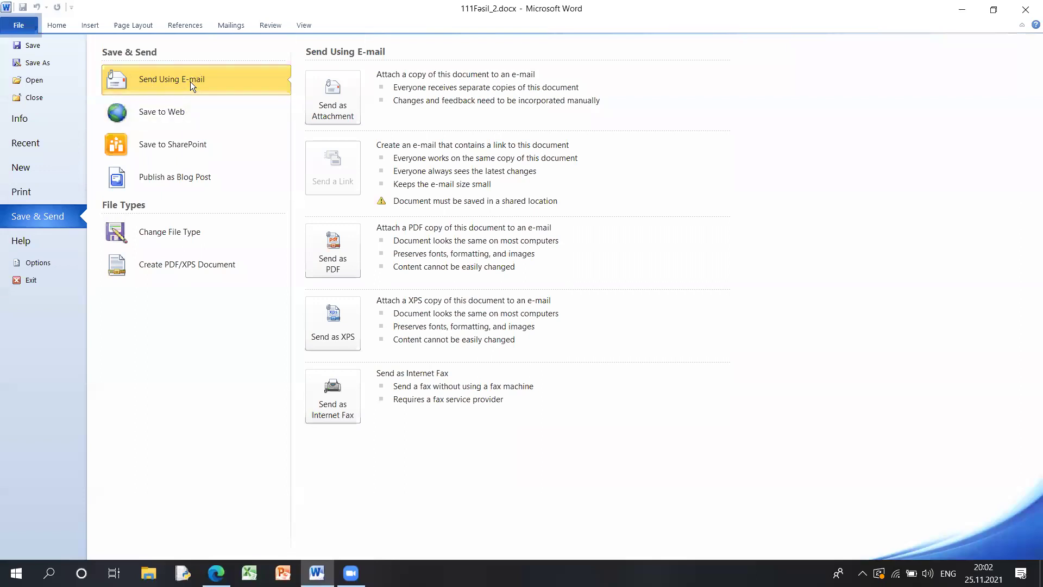
pyautogui.click(211, 111)
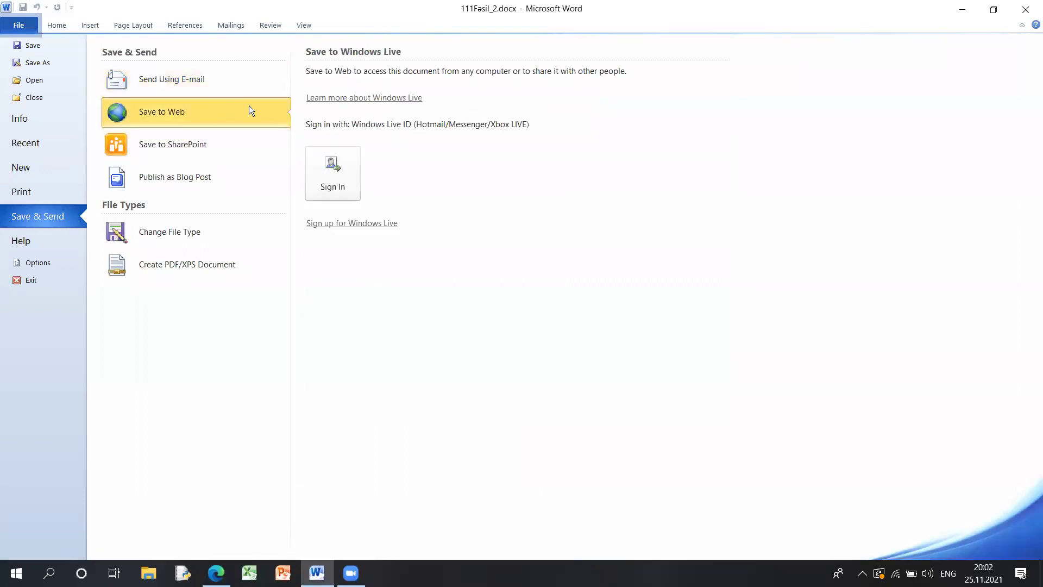
pyautogui.click(216, 144)
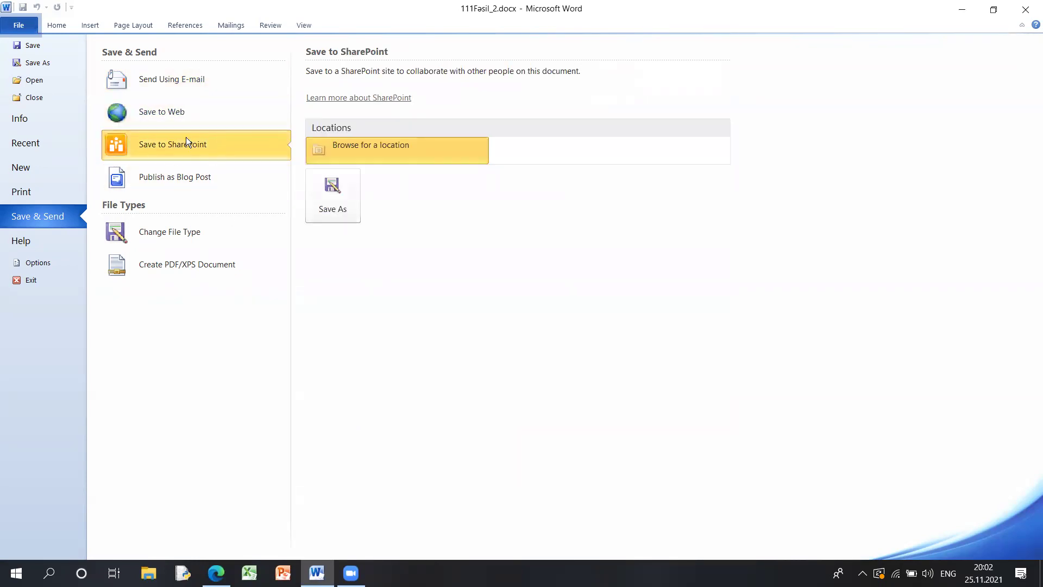
pyautogui.click(217, 183)
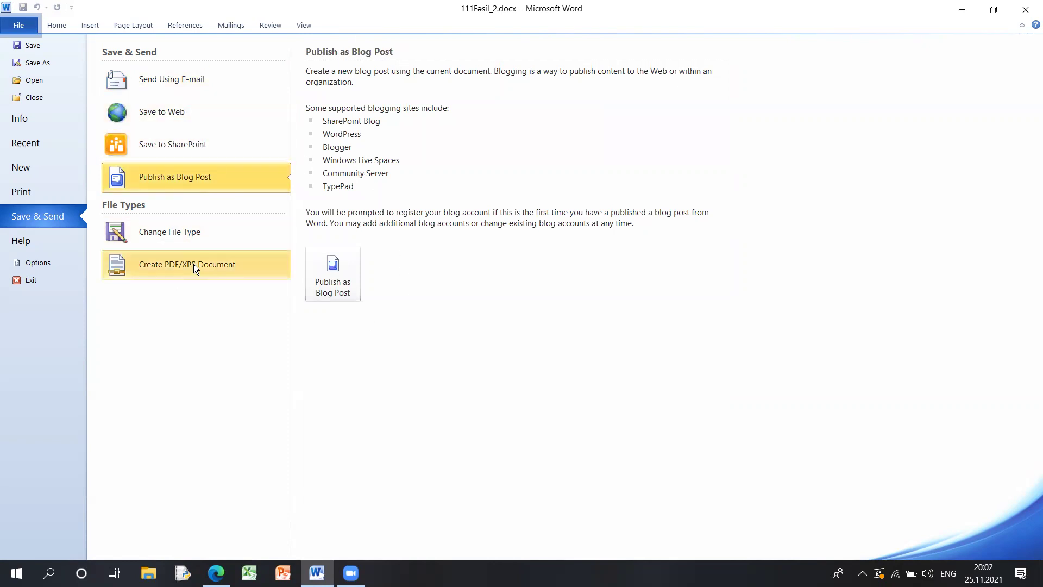
pyautogui.click(184, 232)
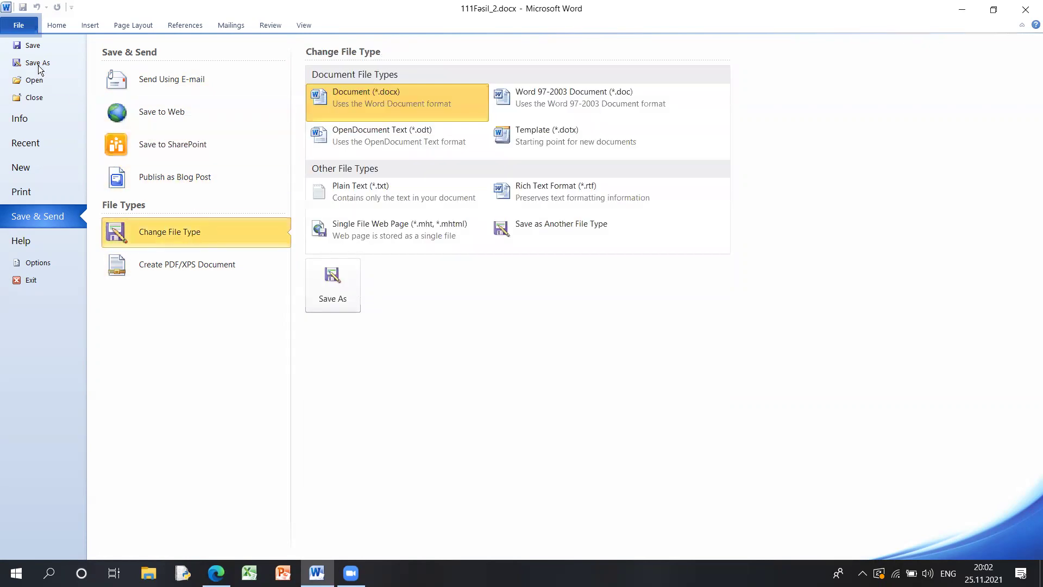
pyautogui.press('Escape')
pyautogui.press('F12')
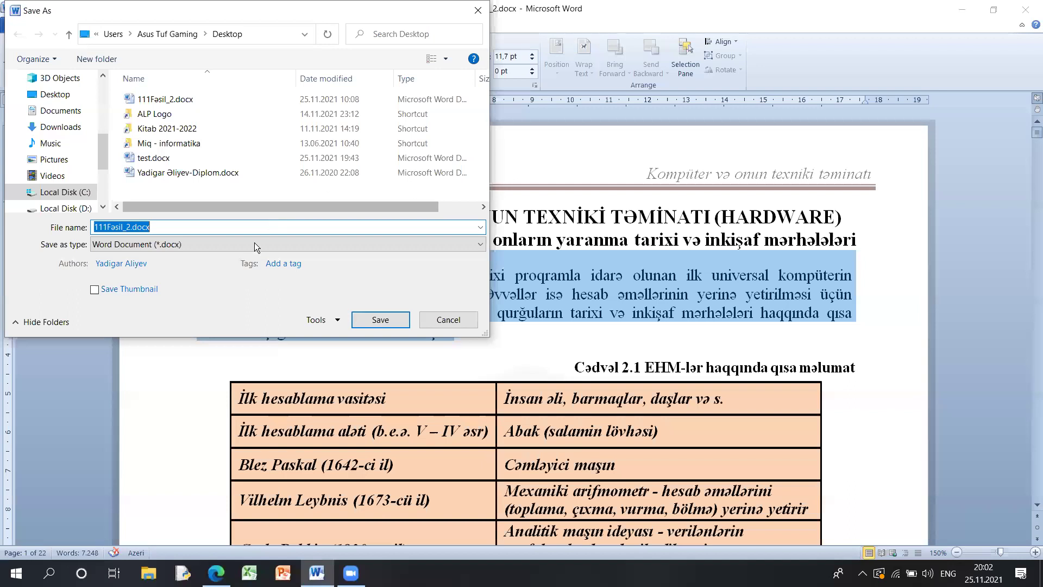
# - Browse the Save As file formats, cancel, and show Office Professional Plus 2010 help information
pyautogui.click(257, 244)
pyautogui.click(360, 78)
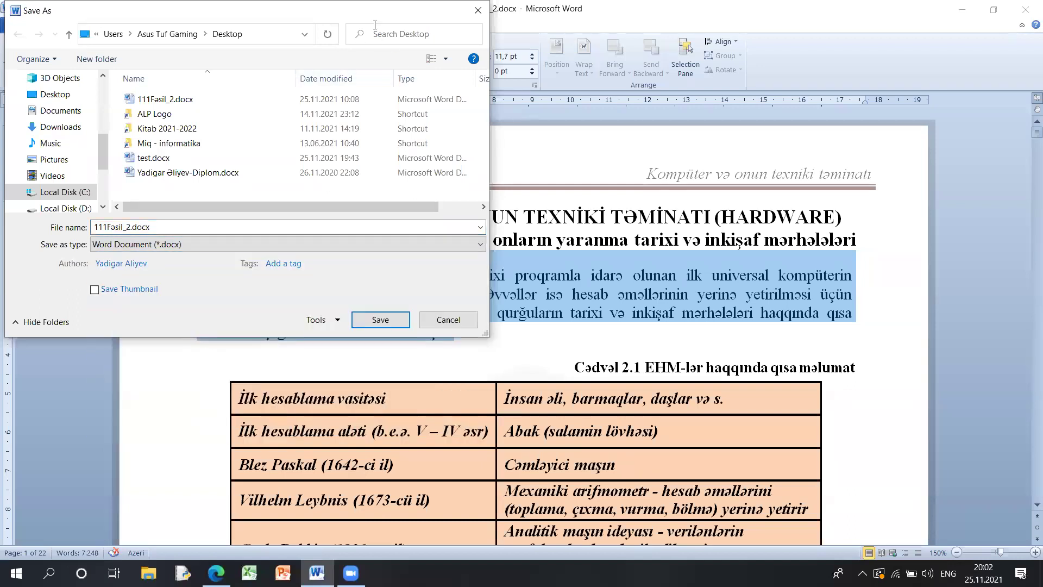
pyautogui.press('Escape')
pyautogui.click(18, 25)
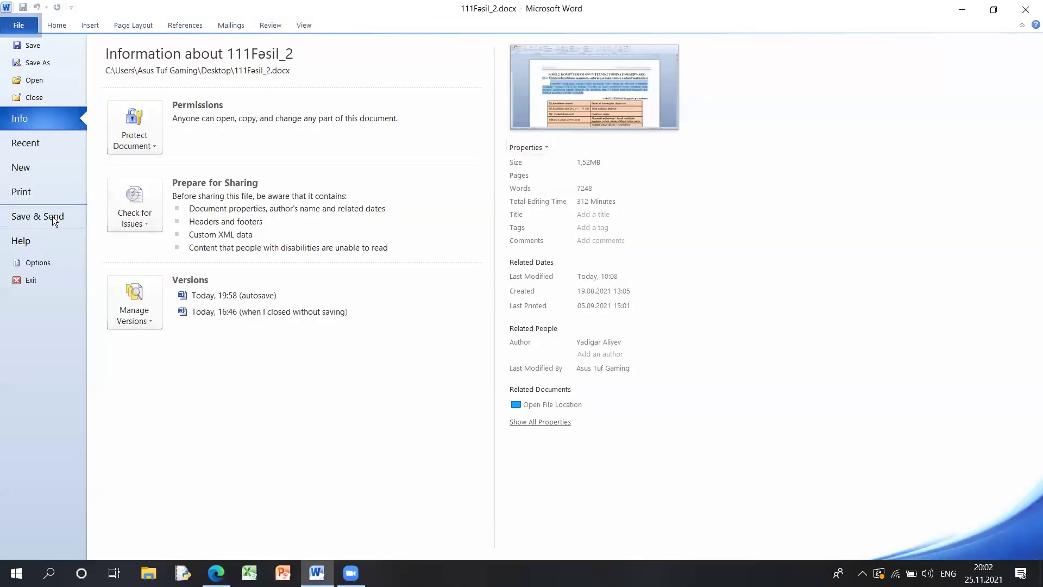
pyautogui.click(52, 217)
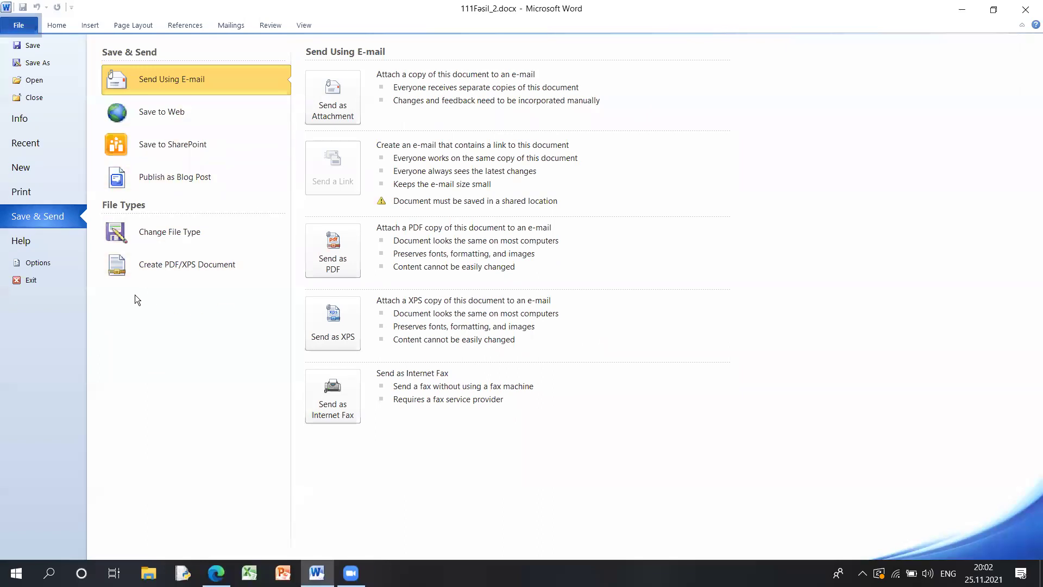
pyautogui.click(40, 244)
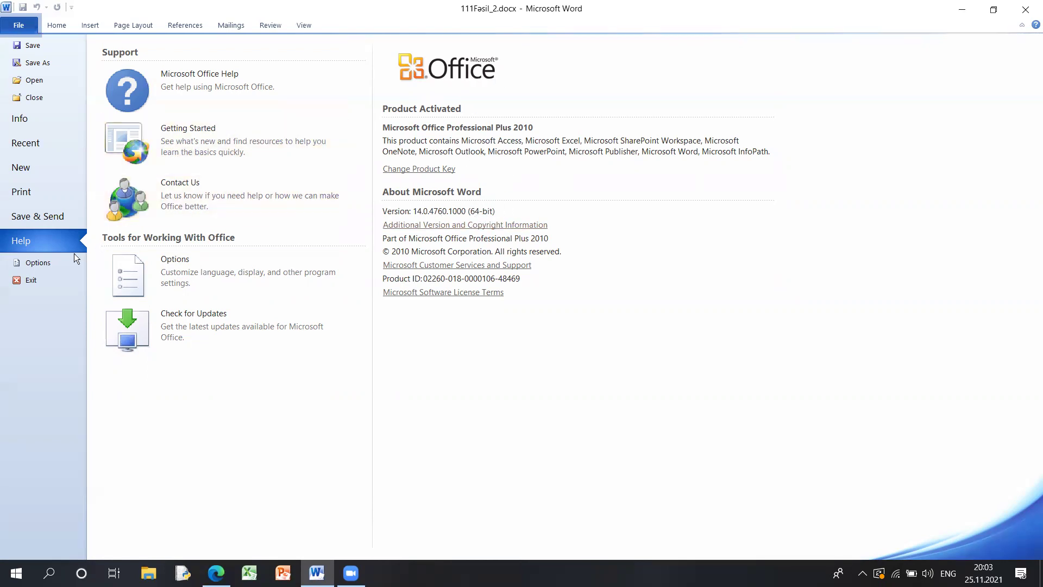
# - Open Word Options, move it lower on screen, and scroll the textbook PDF
pyautogui.click(38, 263)
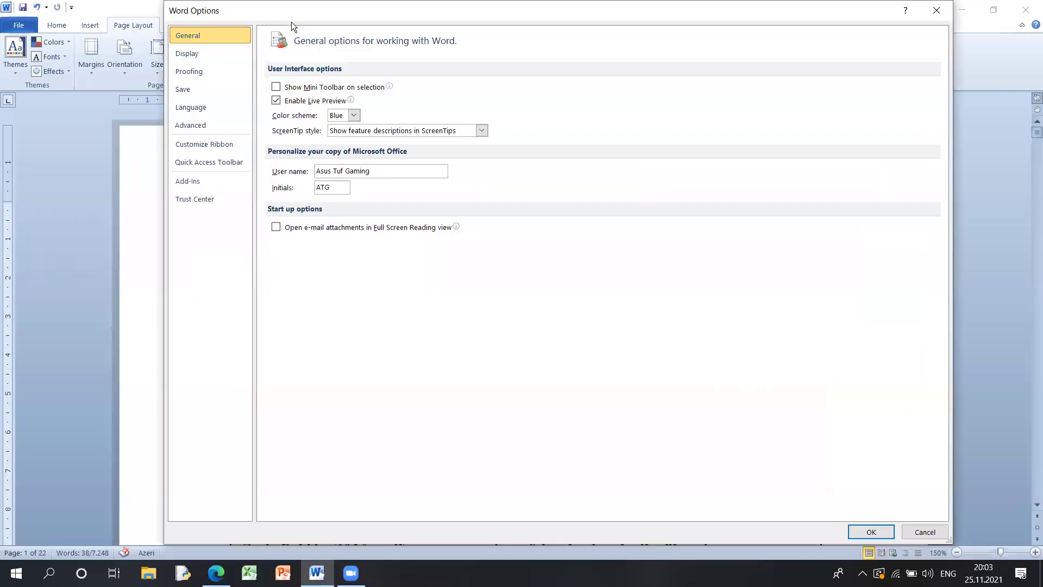
pyautogui.moveTo(303, 23); pyautogui.dragTo(304, 90)
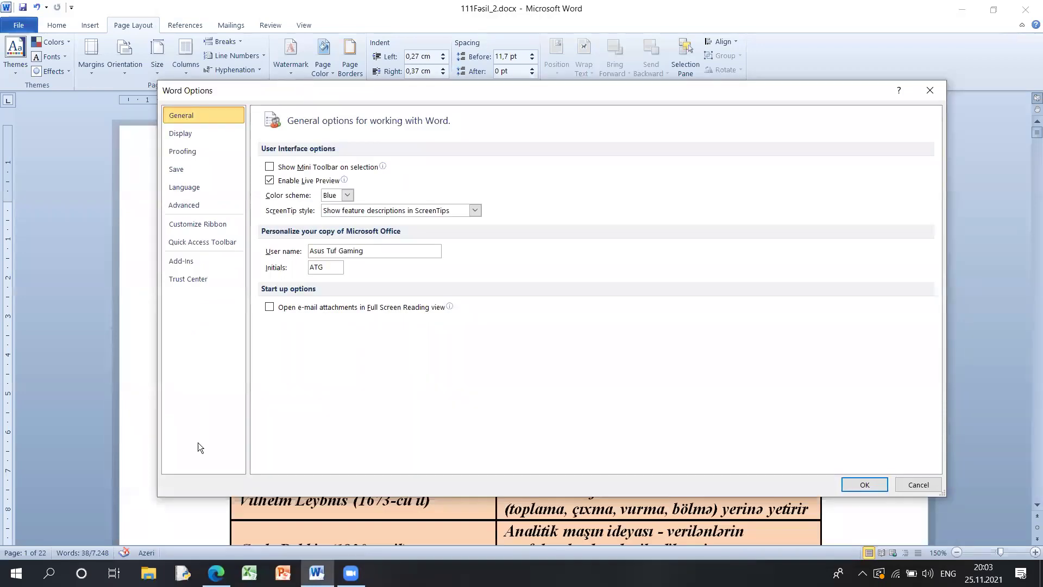
pyautogui.click(216, 573)
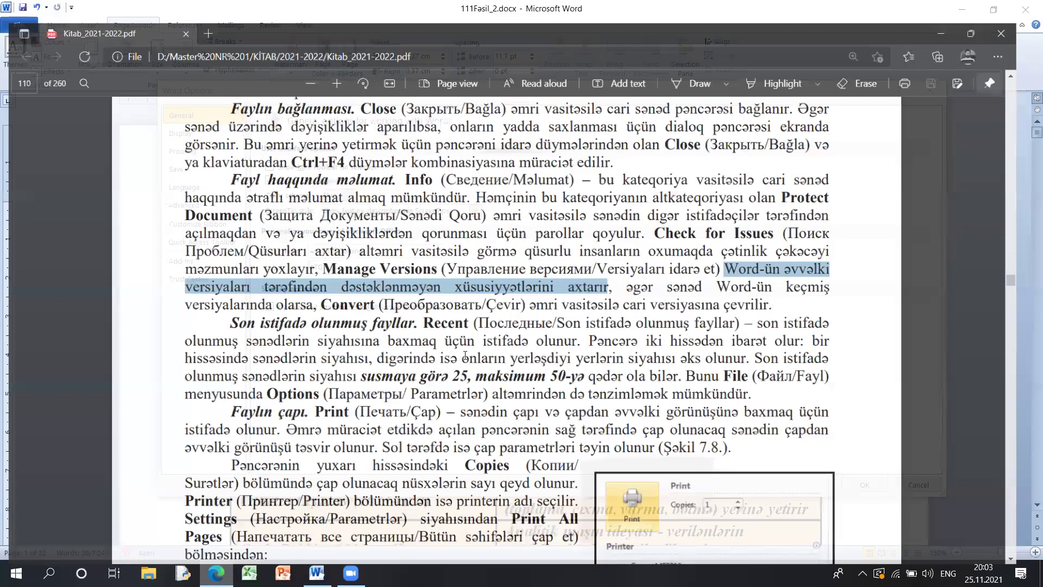
pyautogui.scroll(-3, 465, 348)
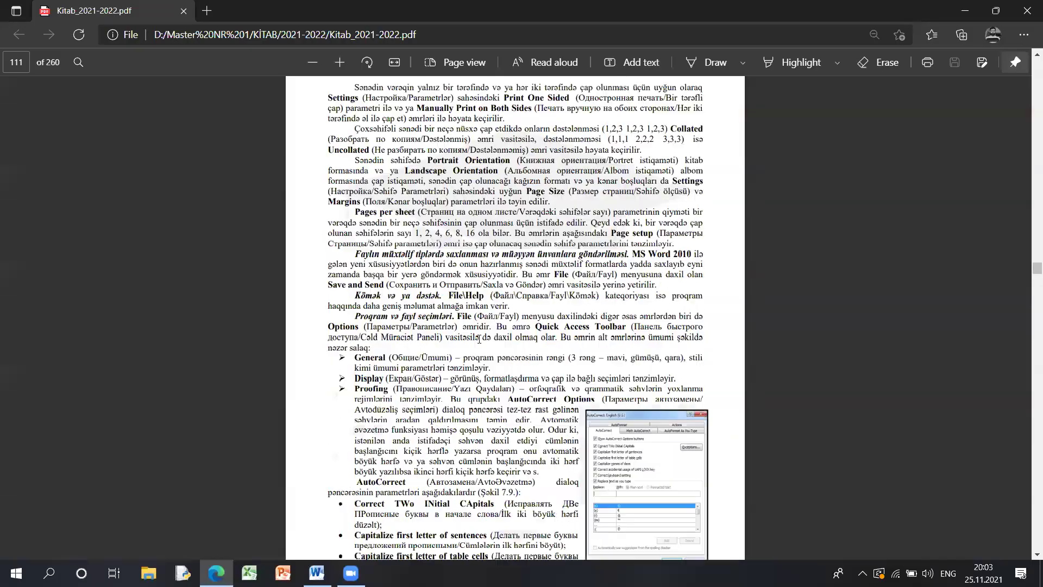
pyautogui.scroll(-10, 507, 308)
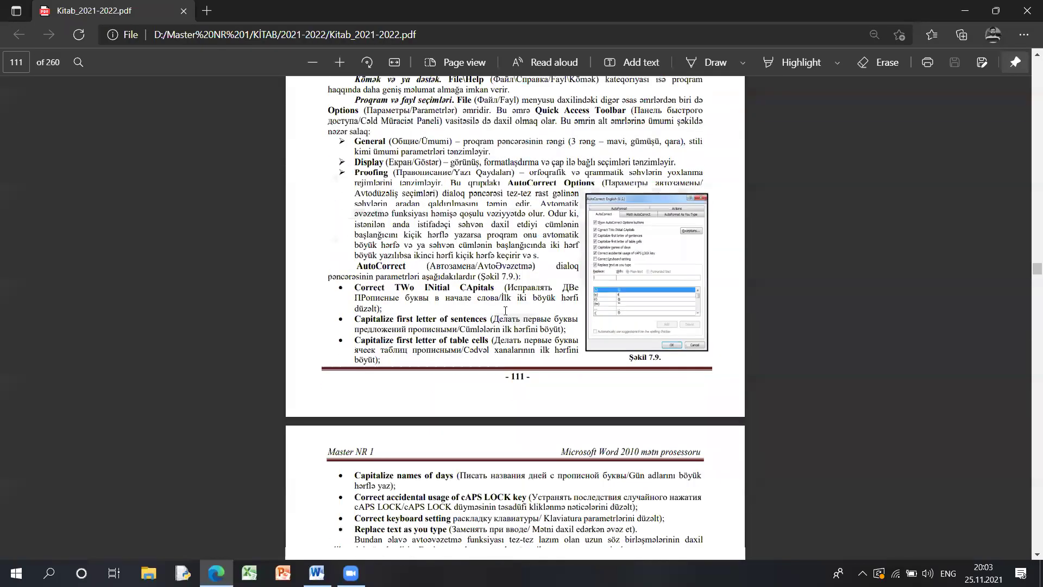
pyautogui.click(222, 570)
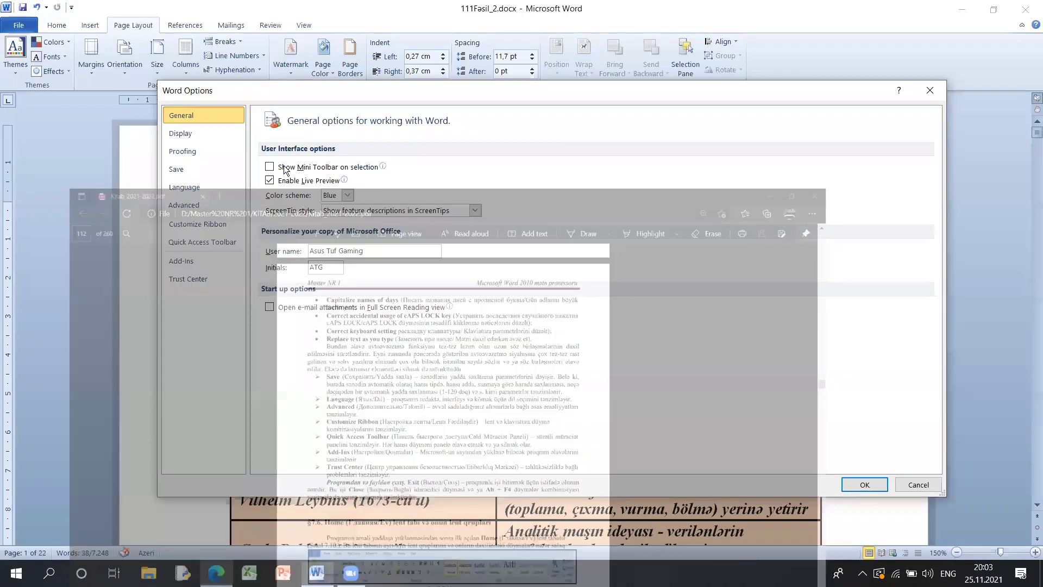
# - Browse the Options categories from Proofing through Trust Center, then return to General
pyautogui.click(211, 152)
pyautogui.click(208, 169)
pyautogui.click(207, 204)
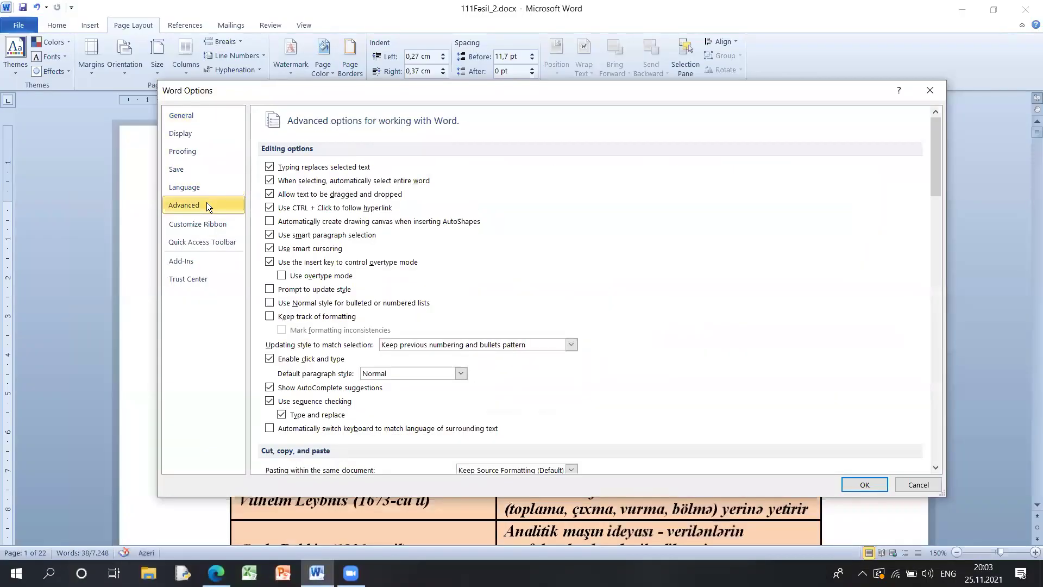
pyautogui.click(207, 224)
pyautogui.click(209, 243)
pyautogui.click(206, 260)
pyautogui.click(203, 279)
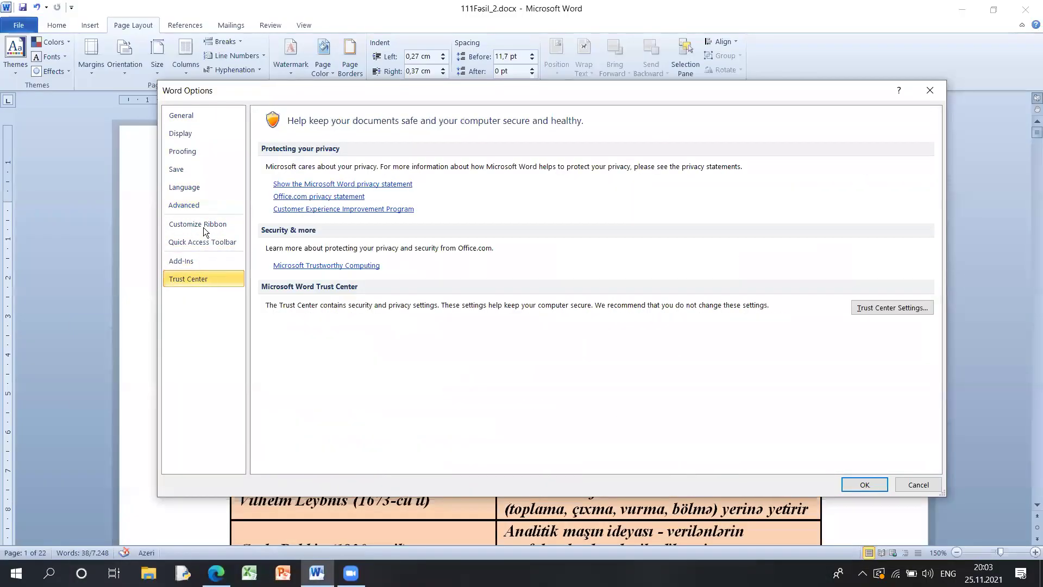
pyautogui.click(201, 115)
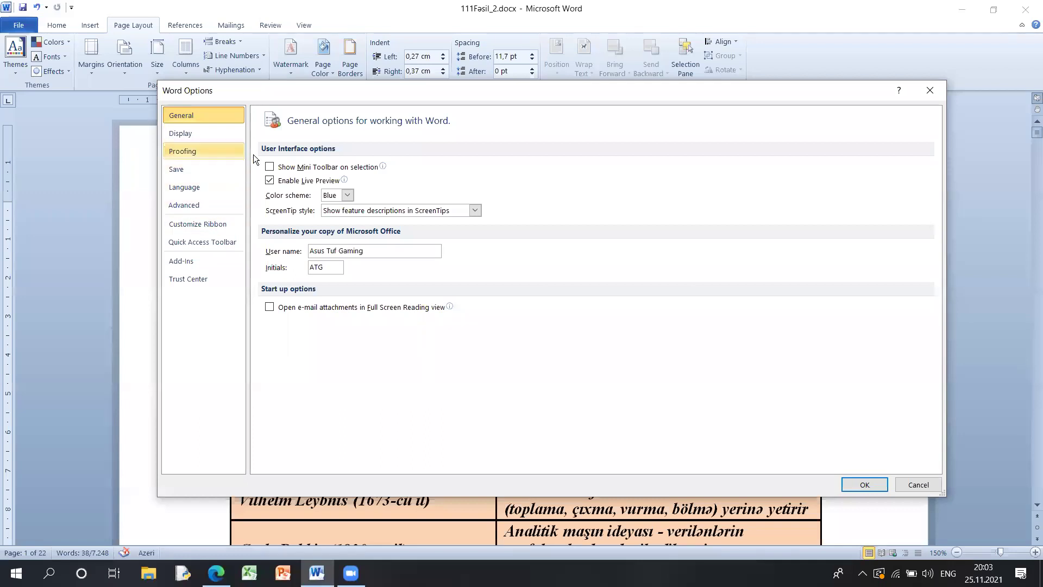
# - Highlight the textbook PDF's description of the General settings, ending at 'tənzimləyir'
pyautogui.click(217, 573)
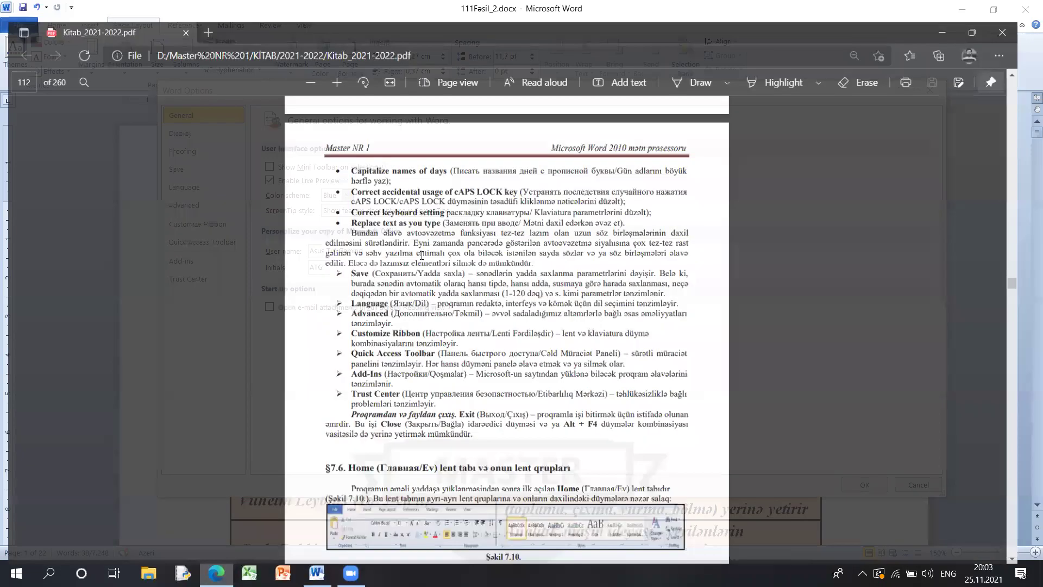
pyautogui.scroll(5, 592, 286)
pyautogui.keyDown('ctrl'); pyautogui.scroll(3, 603, 269); pyautogui.keyUp('ctrl')
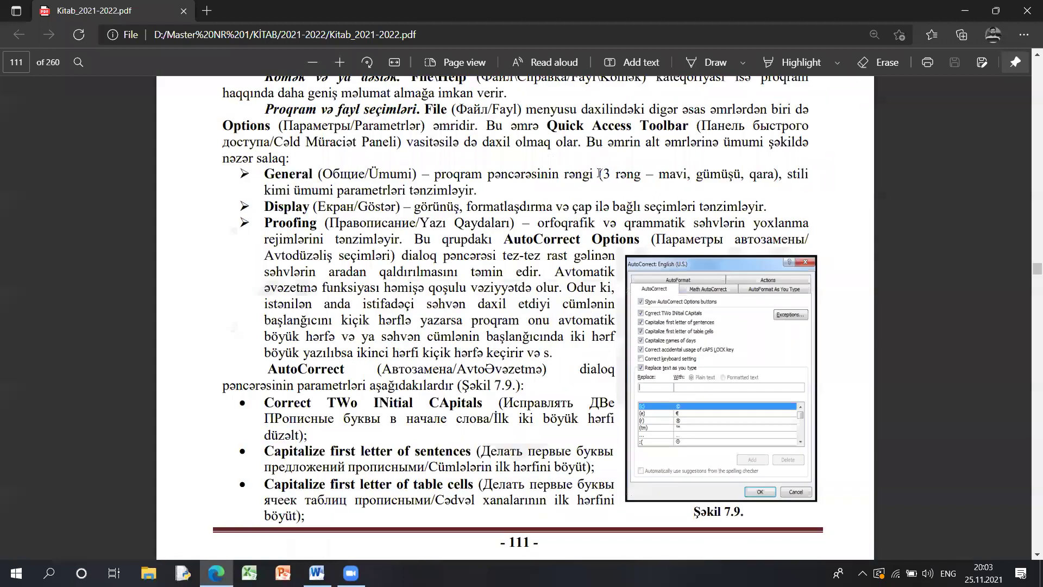
pyautogui.moveTo(435, 174); pyautogui.dragTo(645, 177)
pyautogui.moveTo(470, 187); pyautogui.dragTo(470, 191)
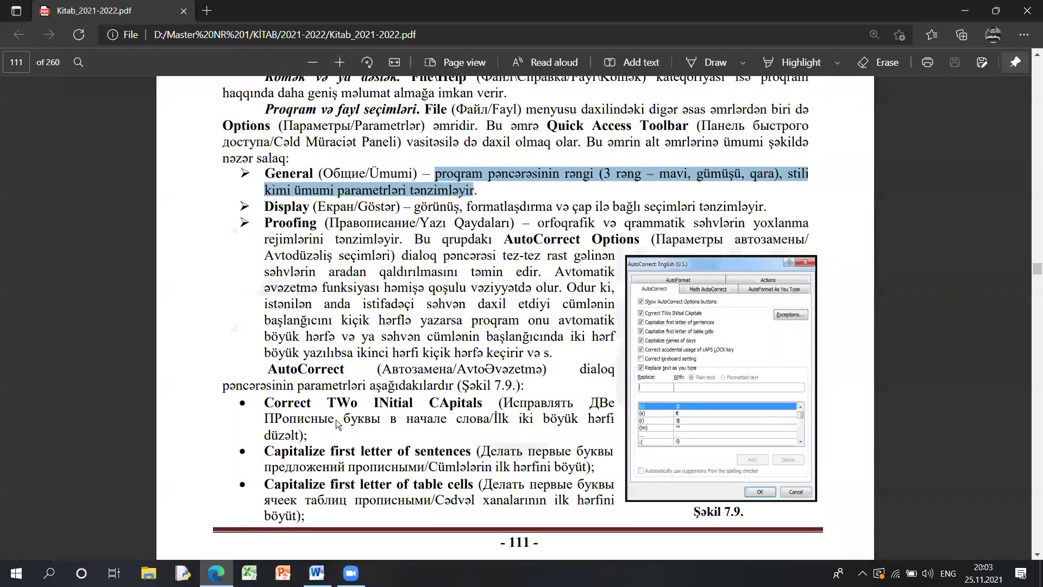
# - Switch Word's General colour scheme from Blue to Black and confirm with OK
pyautogui.click(216, 573)
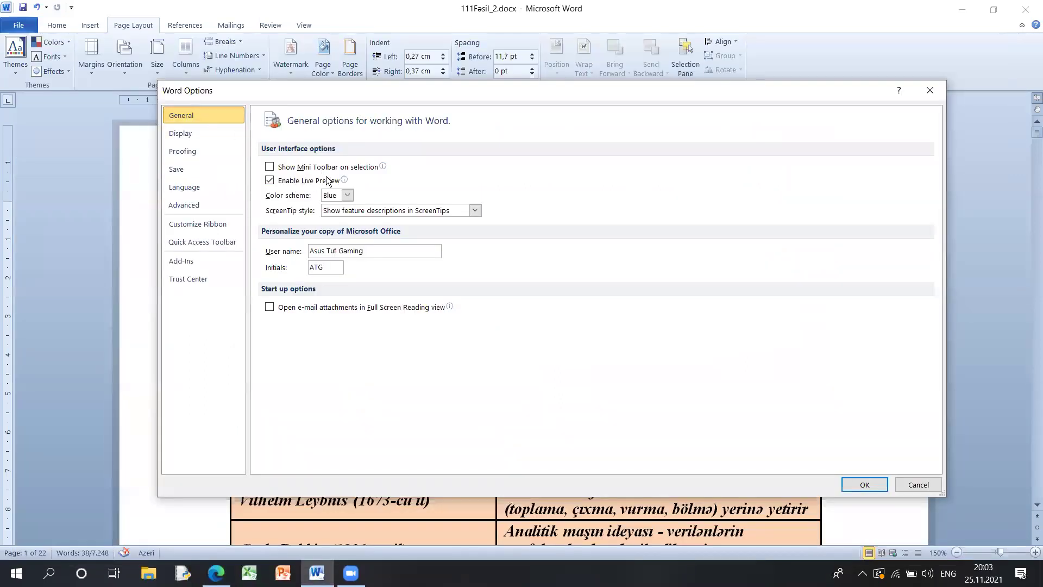
pyautogui.click(346, 195)
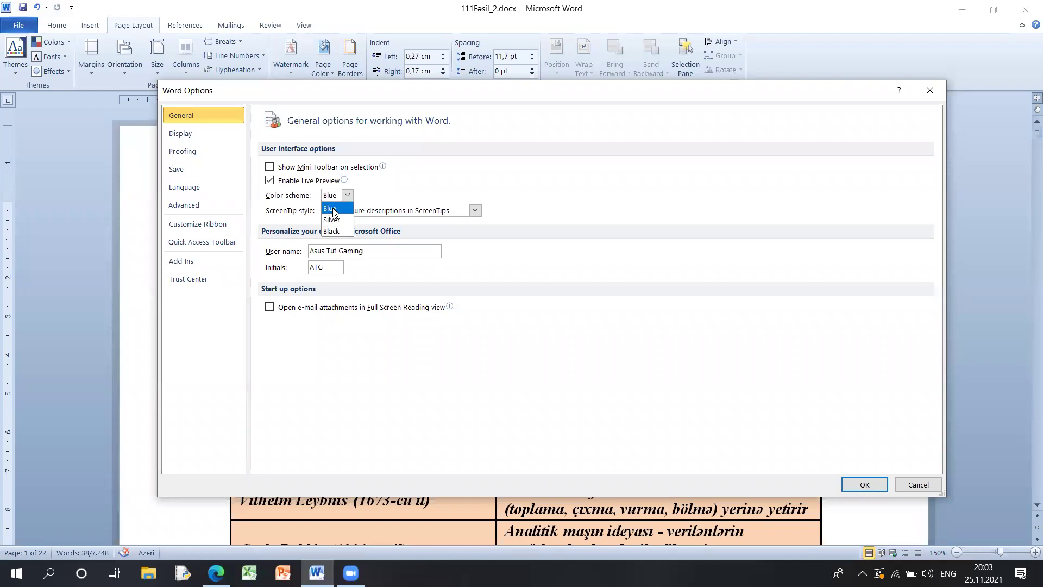
pyautogui.click(344, 235)
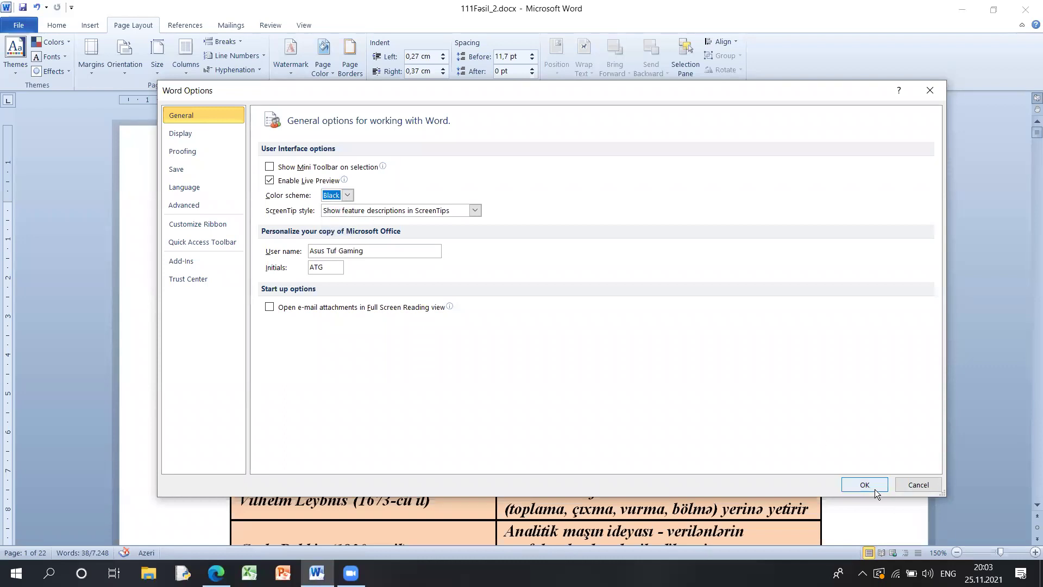
pyautogui.click(870, 485)
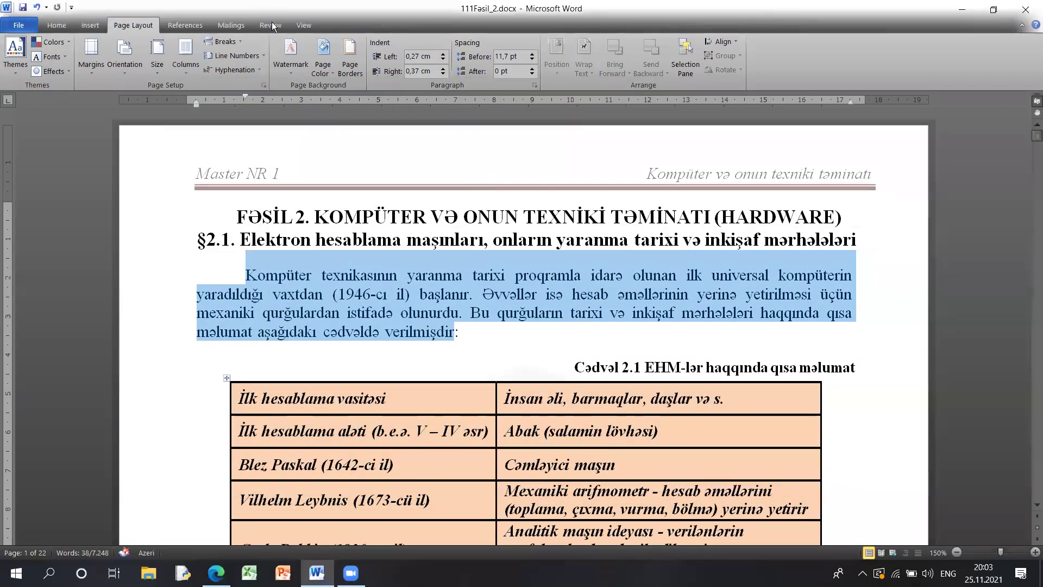
# - Restore the Word window, then launch and close Excel and PowerPoint
pyautogui.press('super+Down')
pyautogui.click(249, 572)
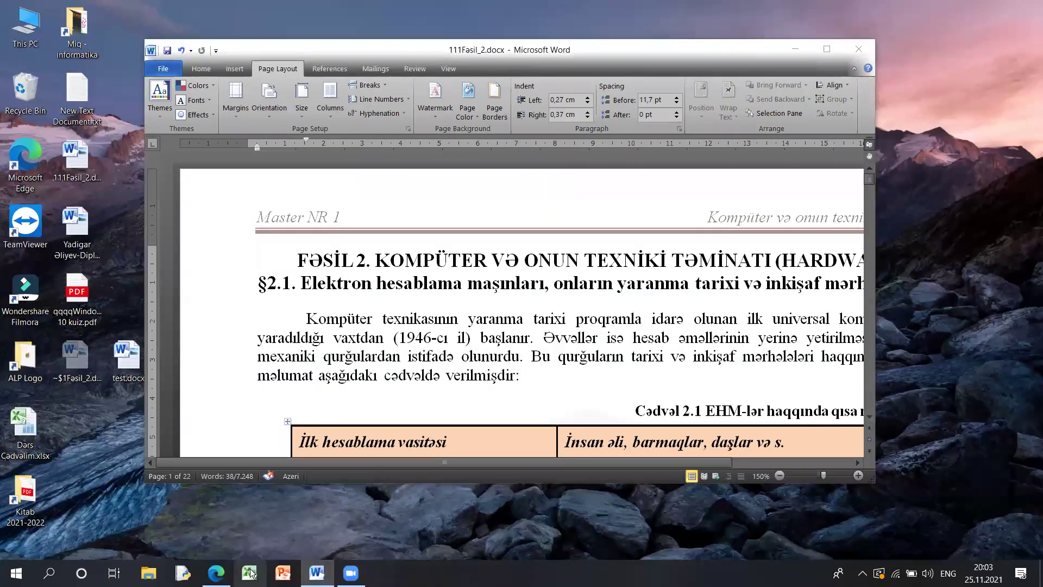
pyautogui.click(283, 573)
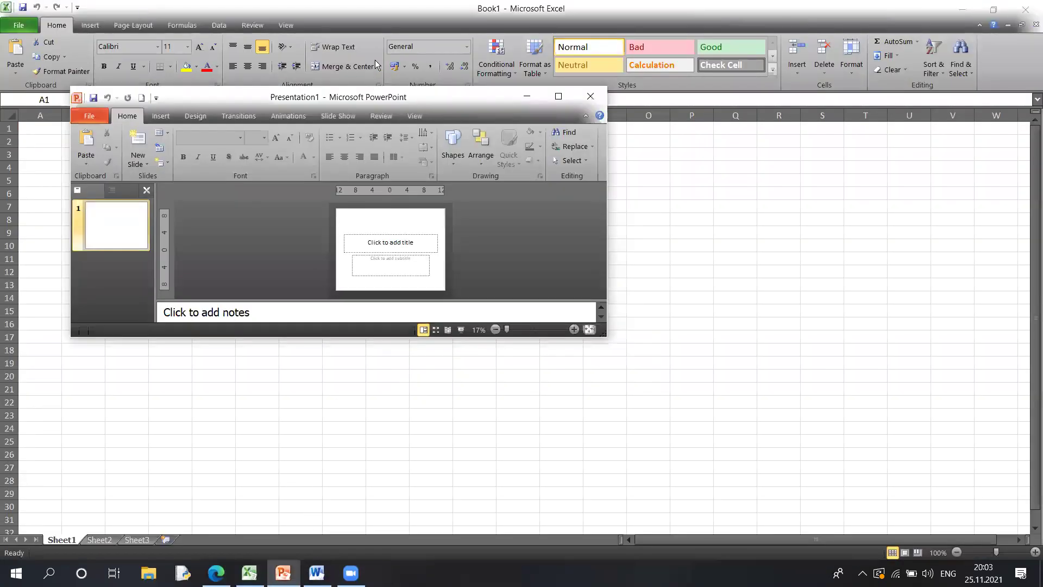
pyautogui.click(590, 96)
pyautogui.click(1025, 10)
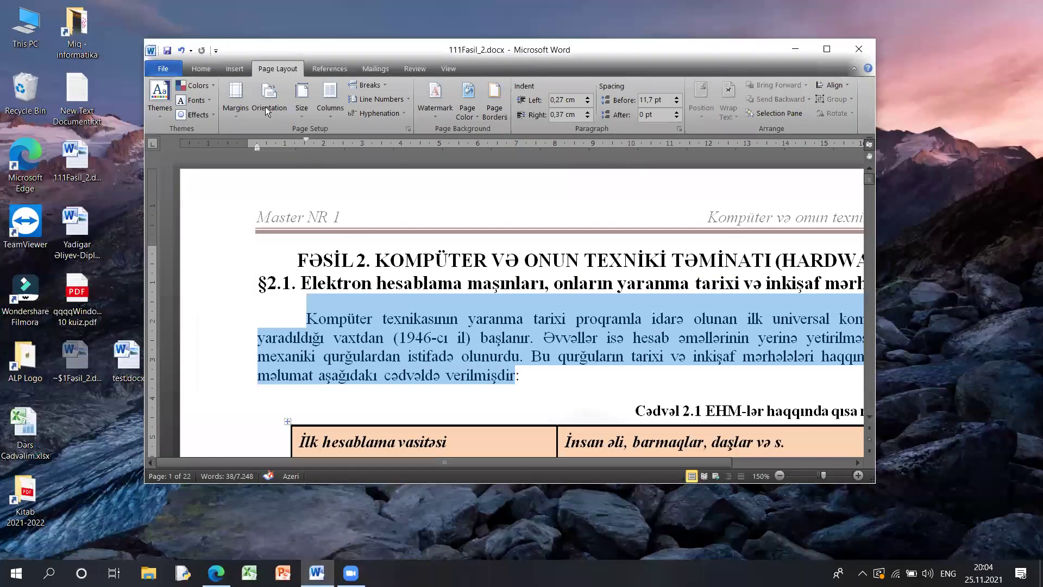
# - Reopen Word Options with Alt+F, T, check the colour scheme list, and show Display settings
pyautogui.hotkey('alt', 'f')
pyautogui.press('t')
pyautogui.click(347, 195)
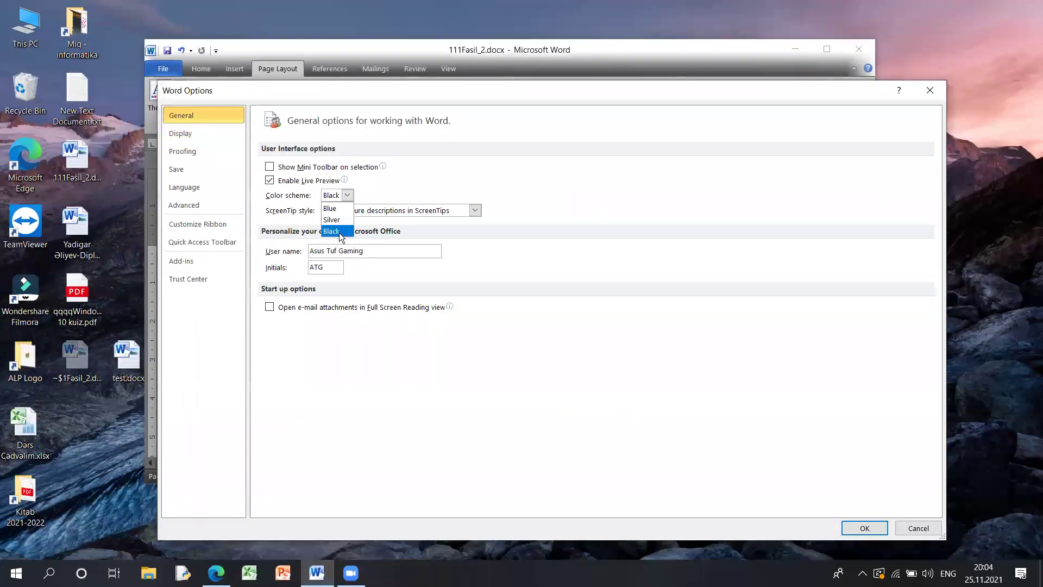
pyautogui.click(207, 137)
pyautogui.click(206, 137)
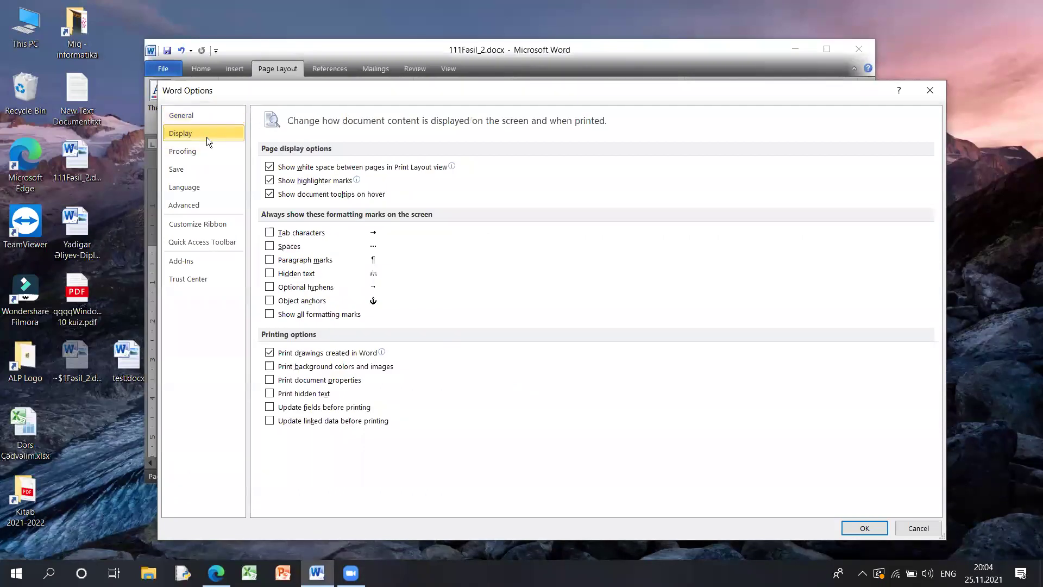
# - Highlight the textbook PDF's description of the Display settings
pyautogui.click(216, 573)
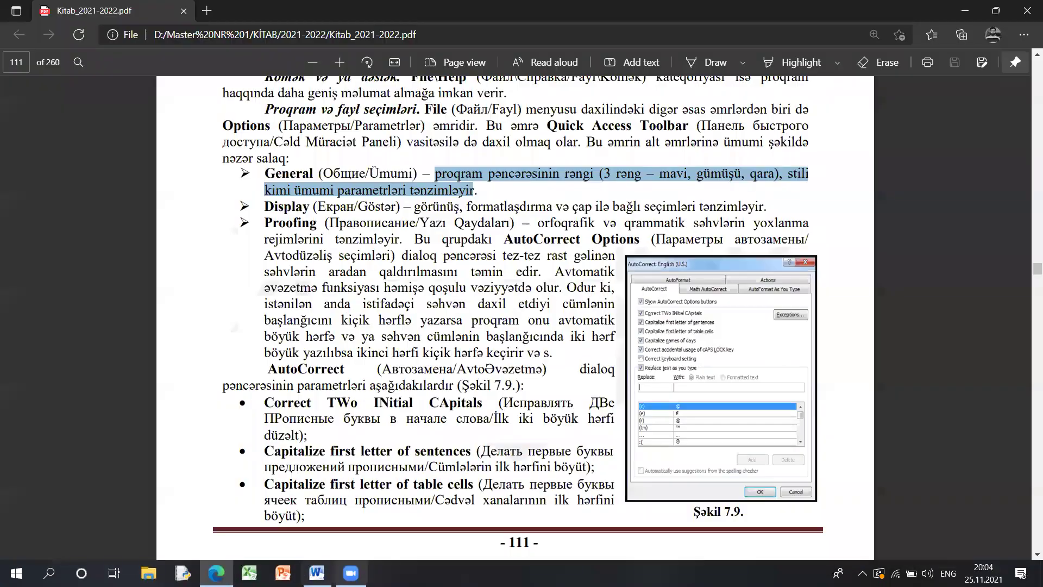
pyautogui.hotkey('alt', 'Tab')
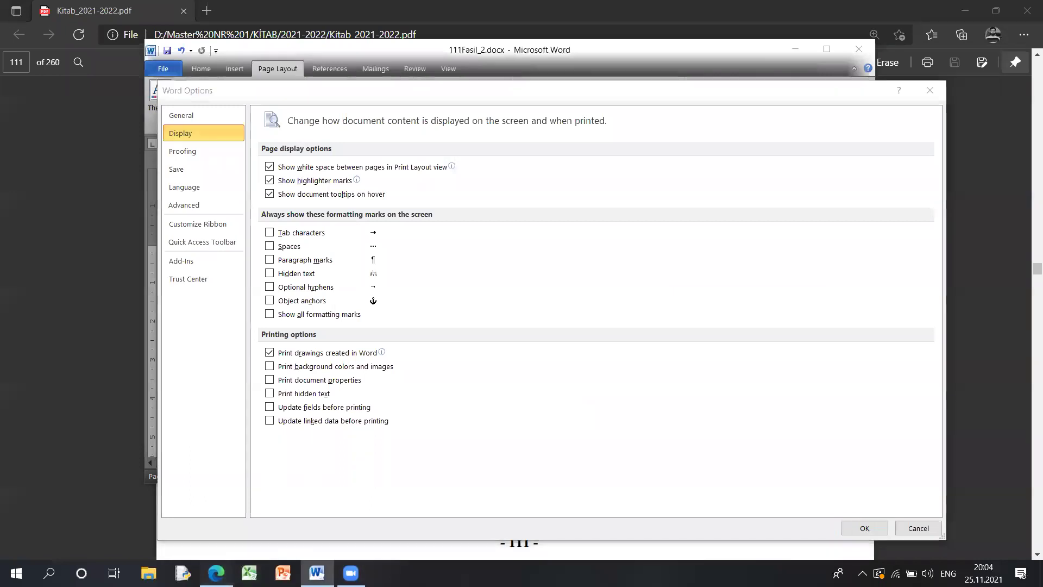
pyautogui.hotkey('alt', 'Tab')
pyautogui.moveTo(411, 204); pyautogui.dragTo(769, 209)
pyautogui.click(219, 565)
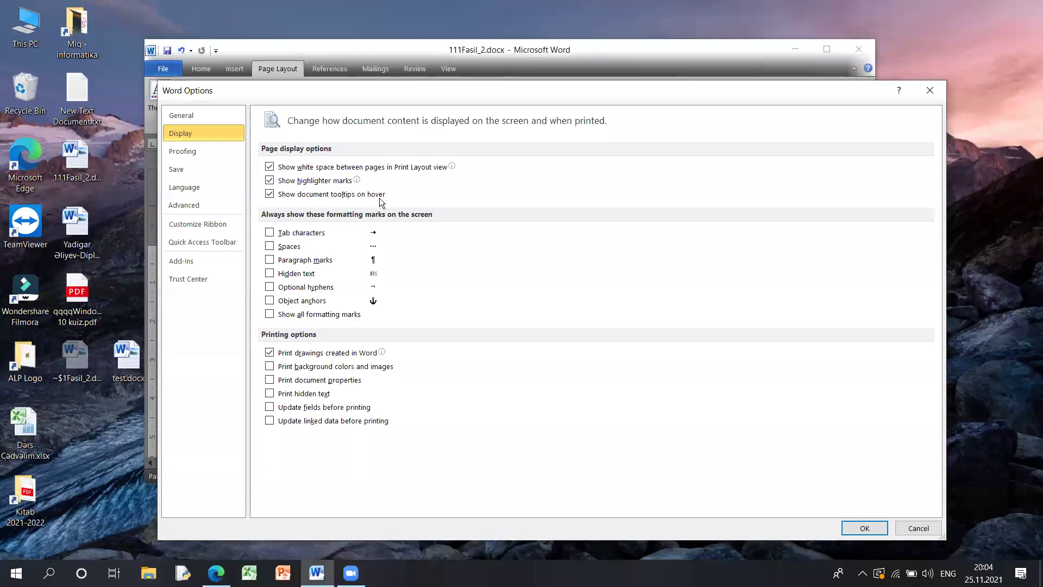
# - Show the Proofing settings in Word Options and scroll through them
pyautogui.click(215, 154)
pyautogui.scroll(-1, 434, 313)
pyautogui.scroll(1, 433, 312)
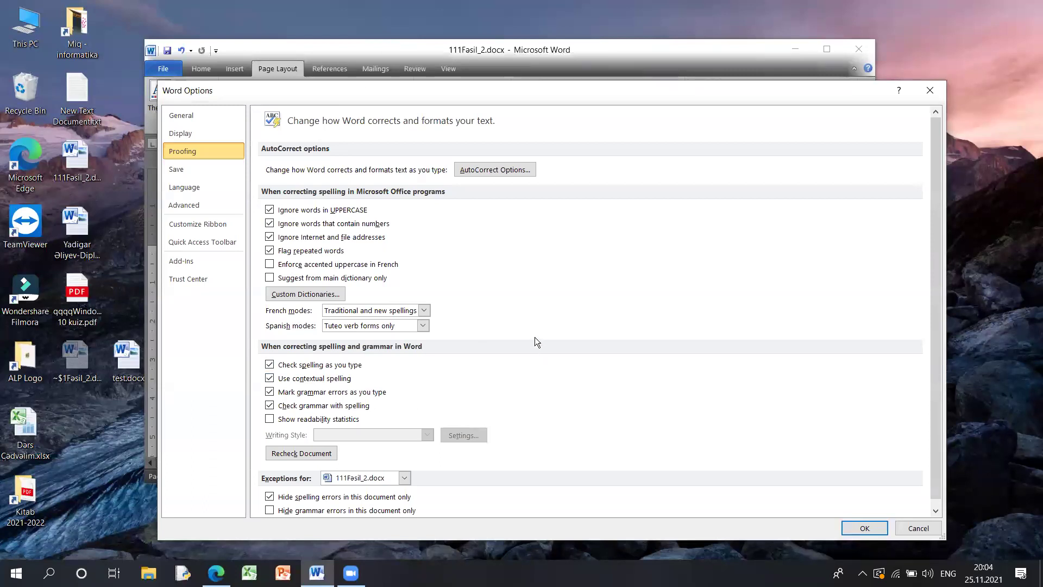
# - Toggle AutoCorrect's 'Capitalize first letter of sentences' off and on, then close both dialogs
pyautogui.click(509, 165)
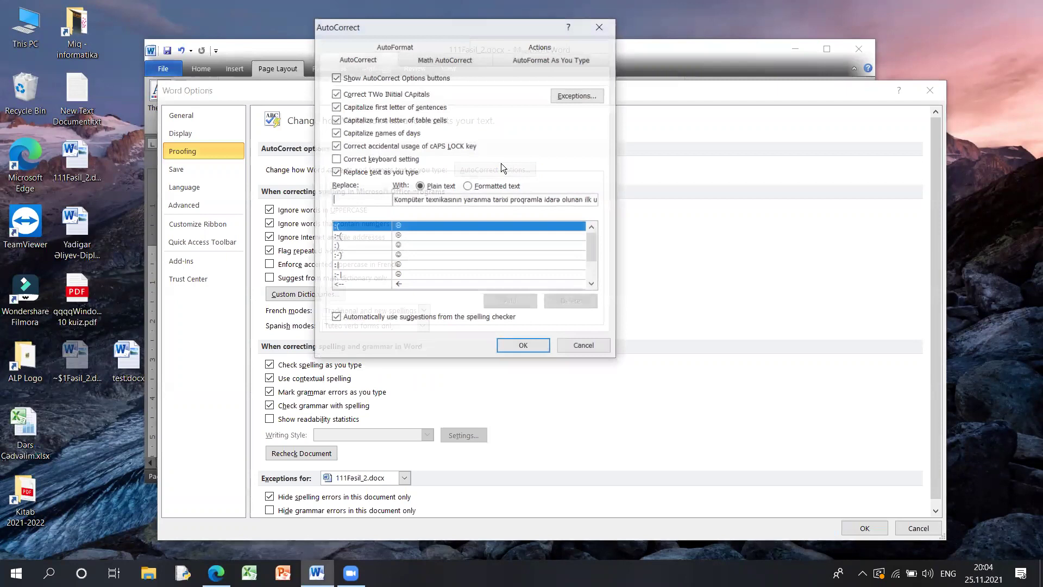
pyautogui.moveTo(393, 25); pyautogui.dragTo(391, 121)
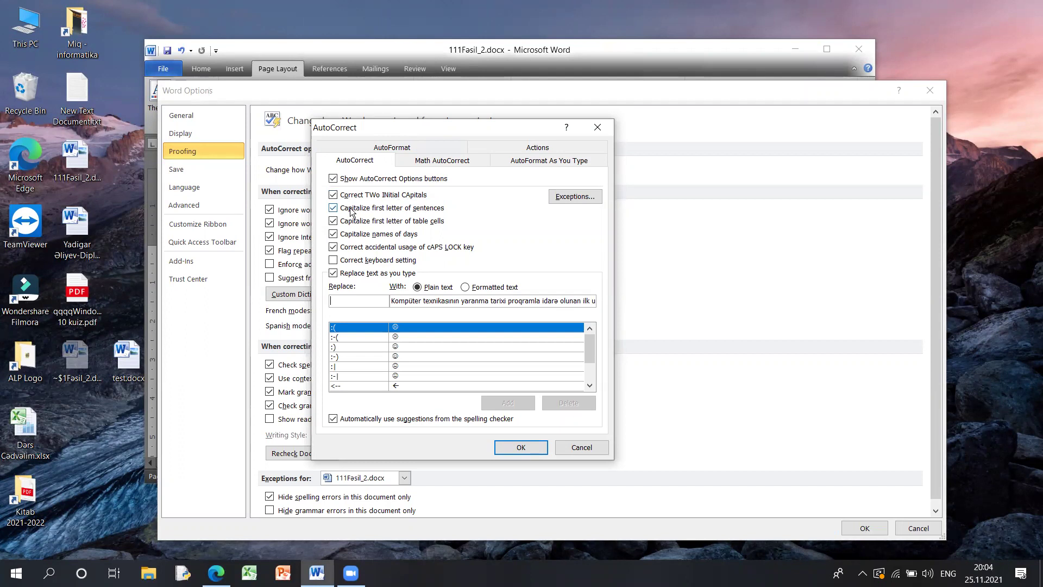
pyautogui.click(334, 209)
pyautogui.click(335, 210)
pyautogui.click(520, 447)
pyautogui.click(918, 528)
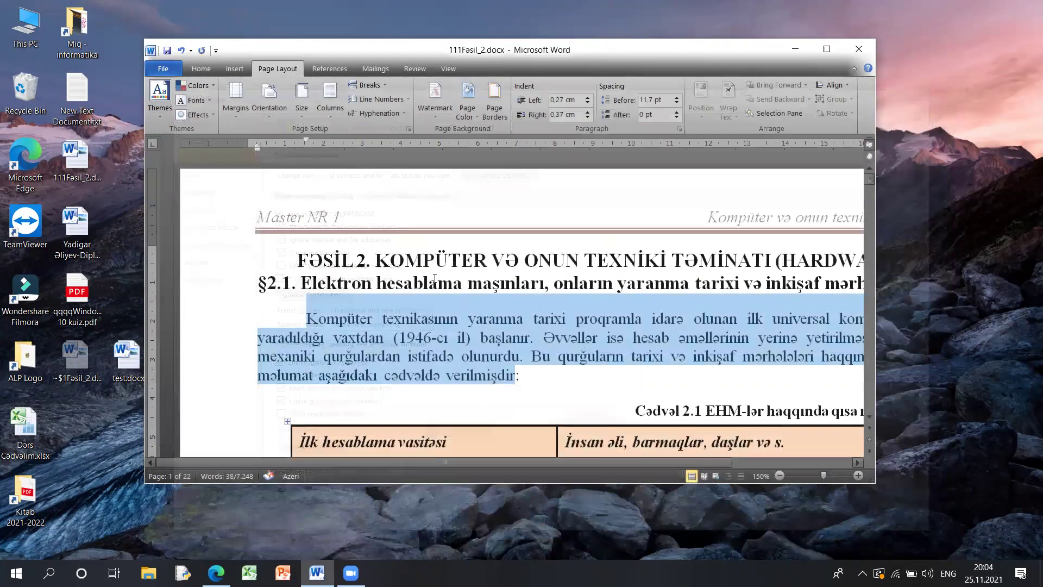
# - In a new document at 18 pt, type 'onlar' so it becomes 'Onlar'
pyautogui.hotkey('ctrl', 'n')
pyautogui.click(306, 109)
pyautogui.click(306, 109)
pyautogui.click(307, 109)
pyautogui.write('onlar')
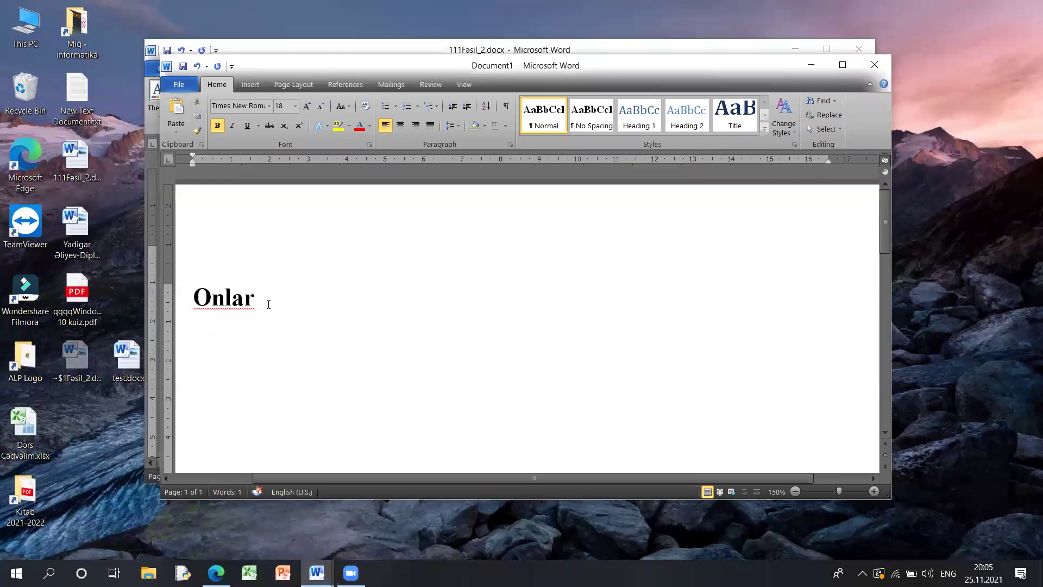
# - Close Document1 without saving and open AutoCorrect Options from Proofing
pyautogui.click(874, 65)
pyautogui.click(520, 301)
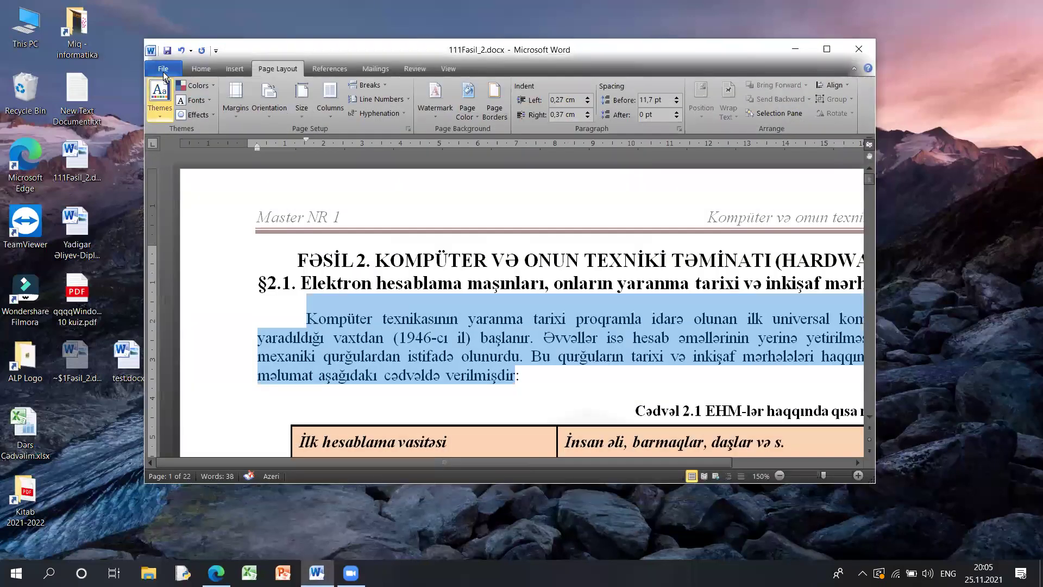
pyautogui.click(163, 69)
pyautogui.click(180, 306)
pyautogui.click(203, 153)
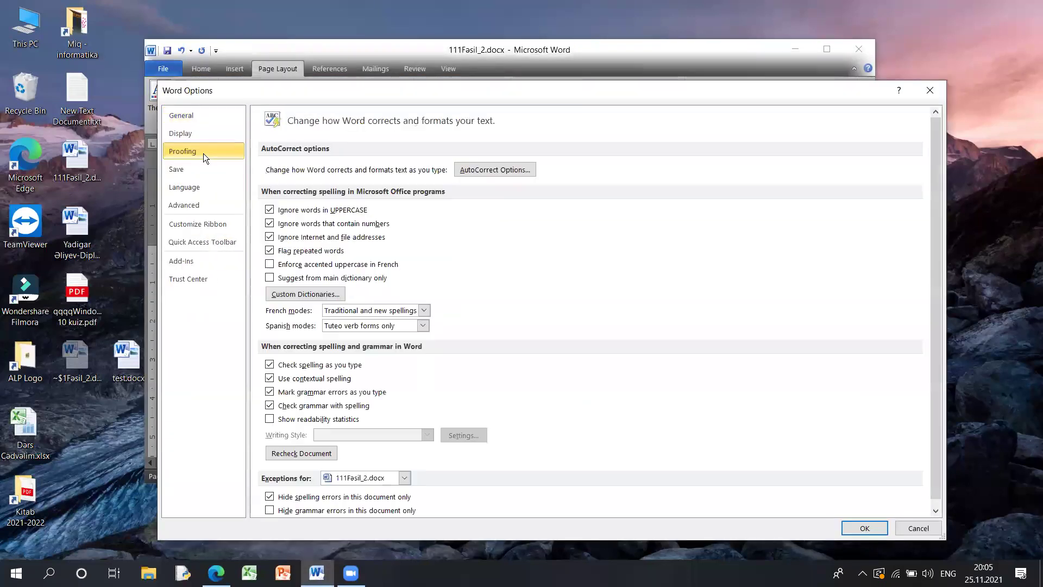
pyautogui.click(520, 174)
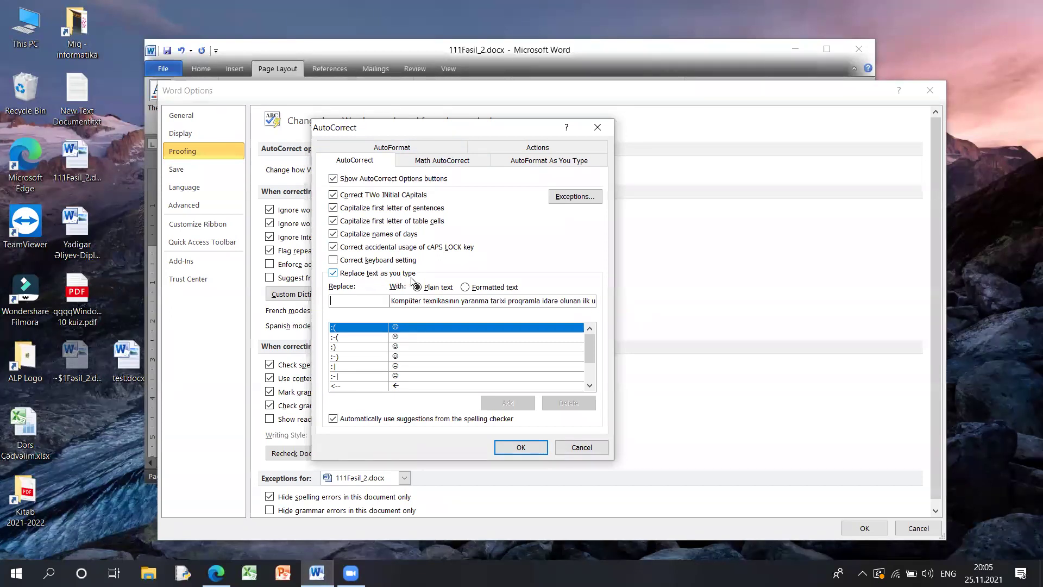
# - Inspect the :( and :-( AutoCorrect entries, set plain text, and close both dialogs
pyautogui.click(359, 337)
pyautogui.click(358, 330)
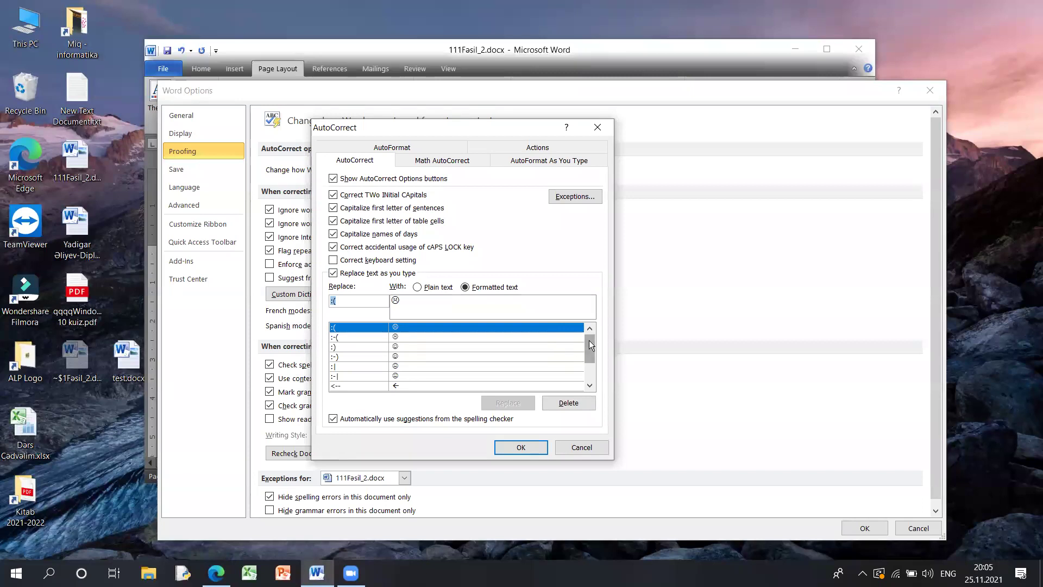
pyautogui.click(417, 287)
pyautogui.click(403, 359)
pyautogui.click(364, 338)
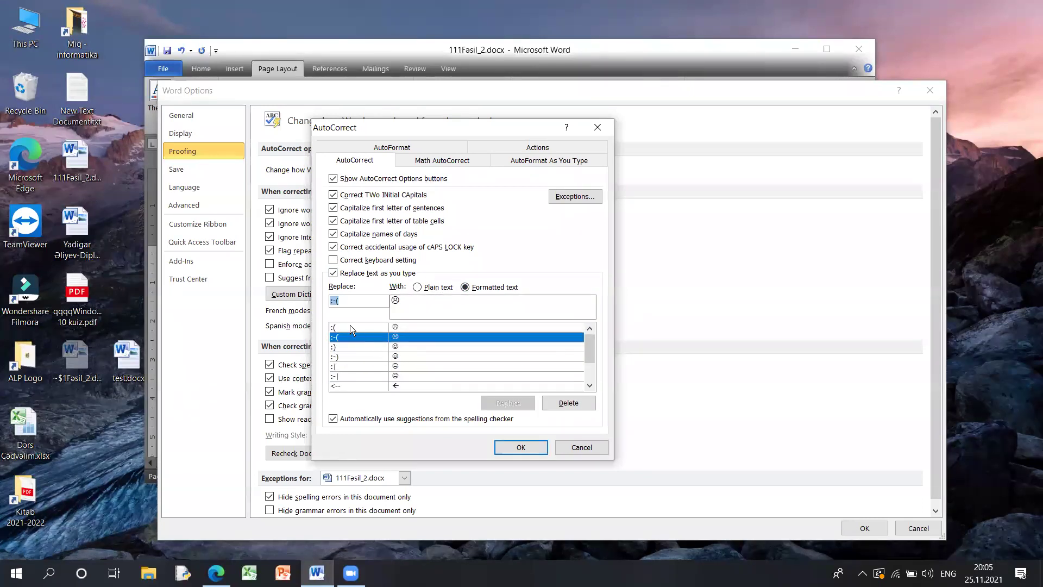
pyautogui.click(350, 326)
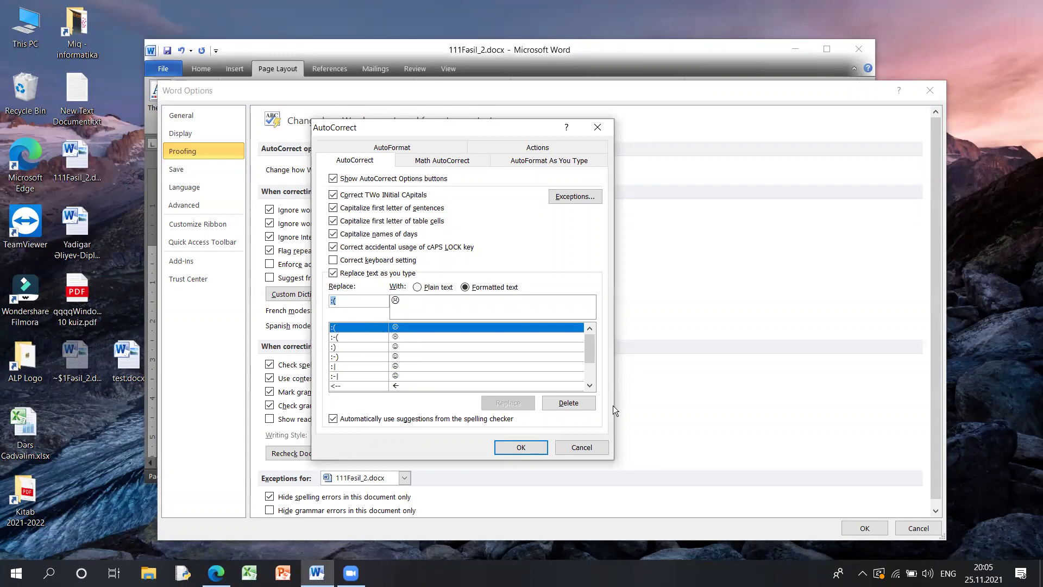
pyautogui.click(521, 447)
pyautogui.click(924, 91)
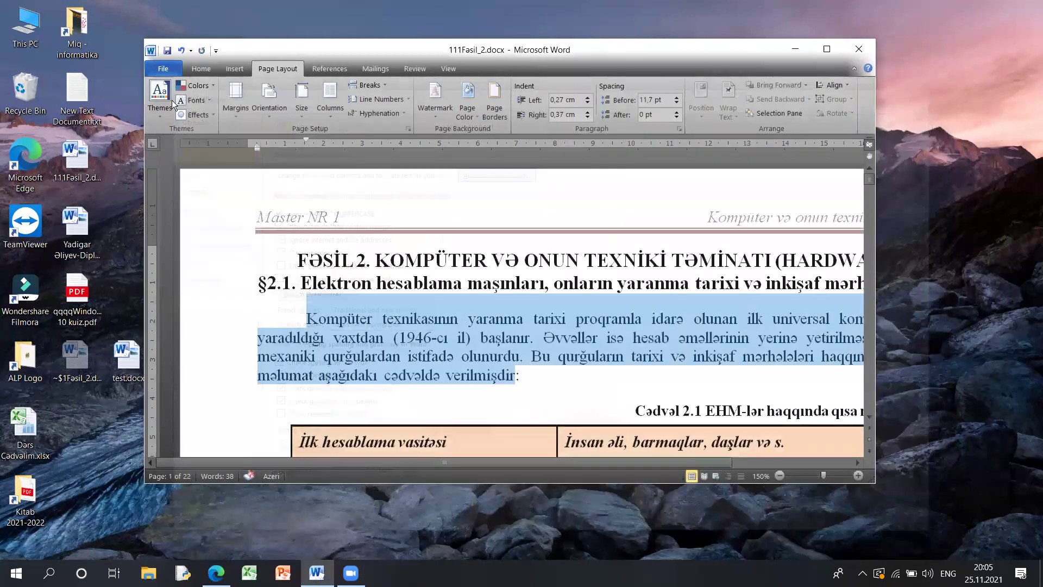
# - Reopen AutoCorrect via Proofing, re-examine the :-) and :( entries, and close both dialogs
pyautogui.click(163, 68)
pyautogui.click(204, 307)
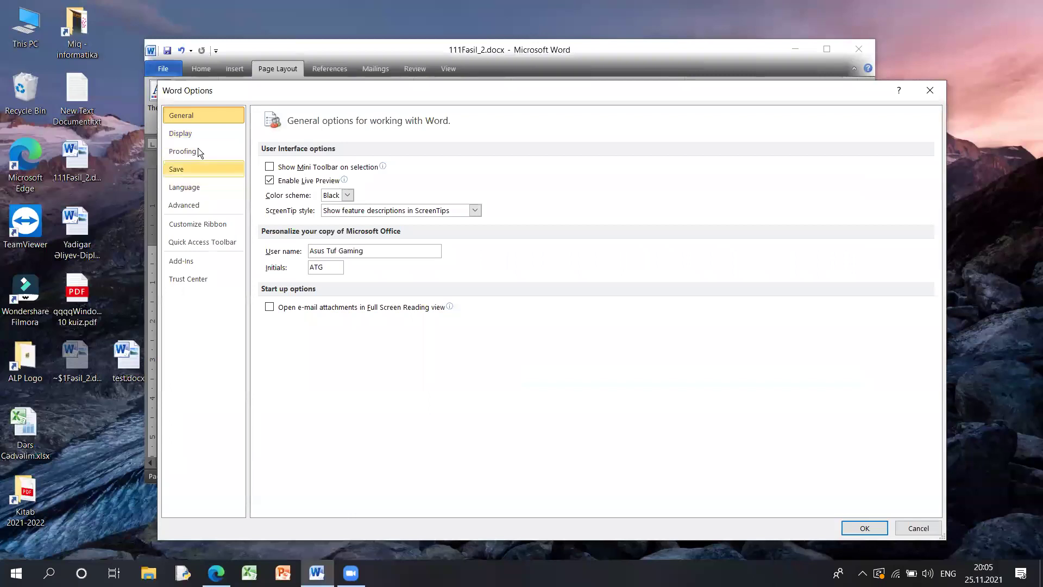
pyautogui.click(199, 152)
pyautogui.click(537, 169)
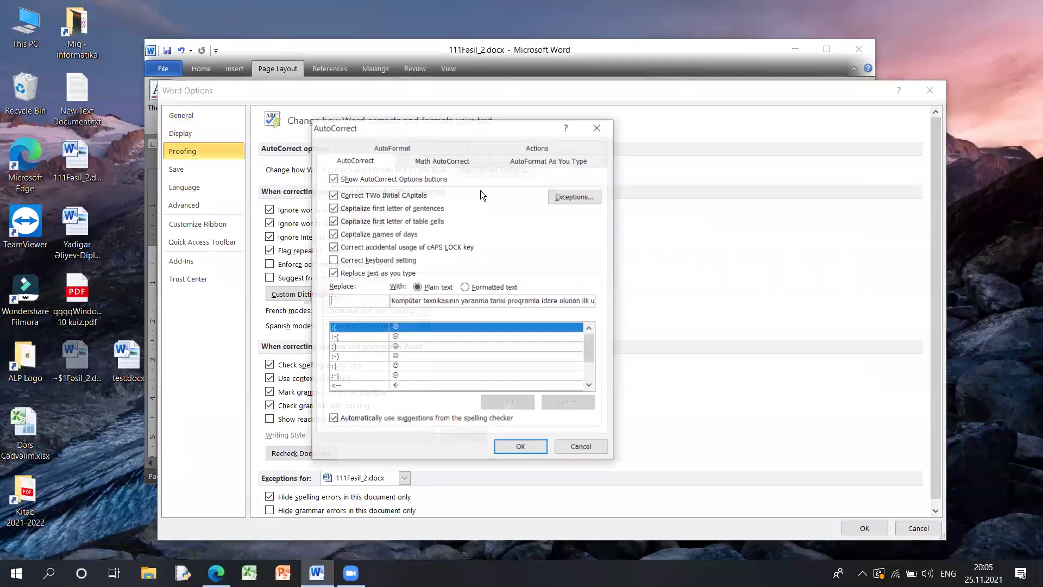
pyautogui.click(423, 357)
pyautogui.click(367, 330)
pyautogui.click(345, 299)
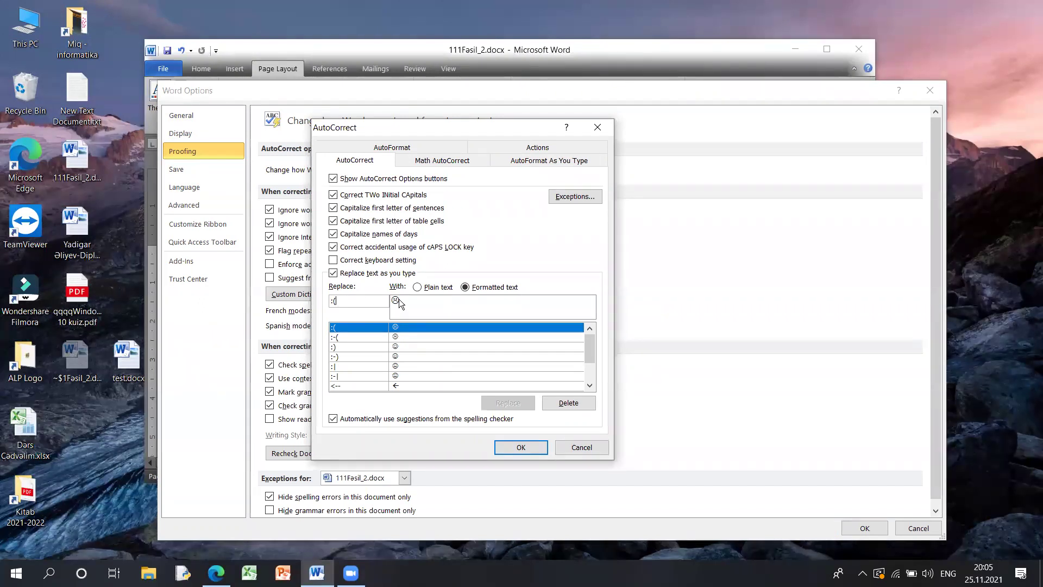
pyautogui.click(521, 447)
pyautogui.click(940, 89)
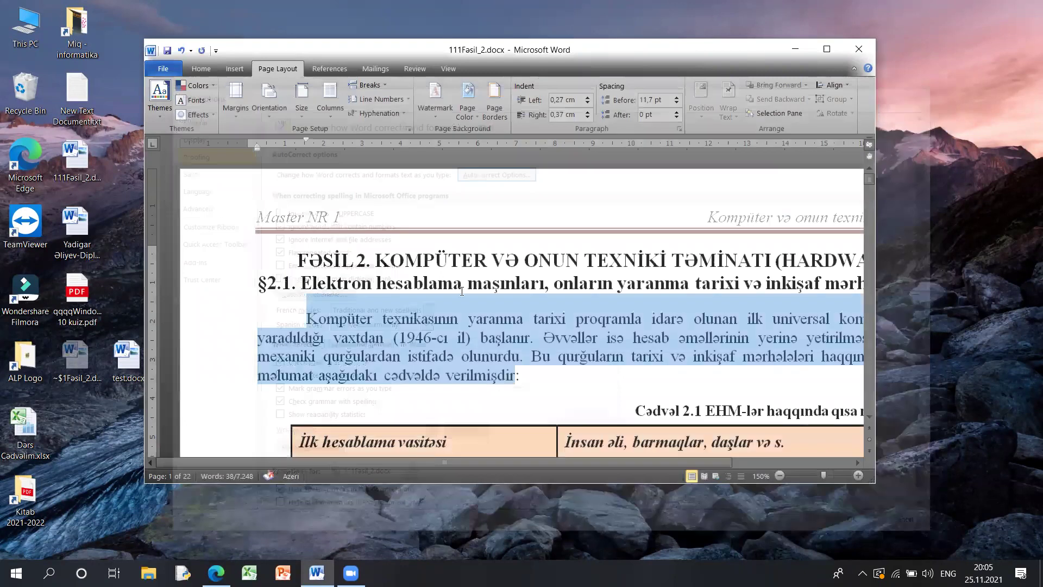
# - In new Document2, type ':((' so AutoCorrect produces a frowning face
pyautogui.hotkey('ctrl', 'n')
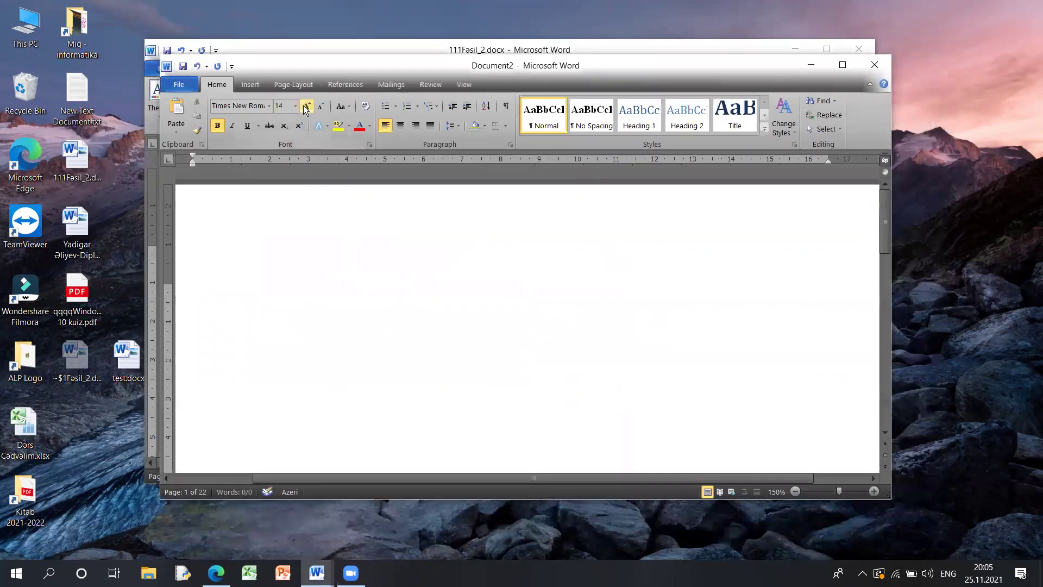
pyautogui.write(':((')
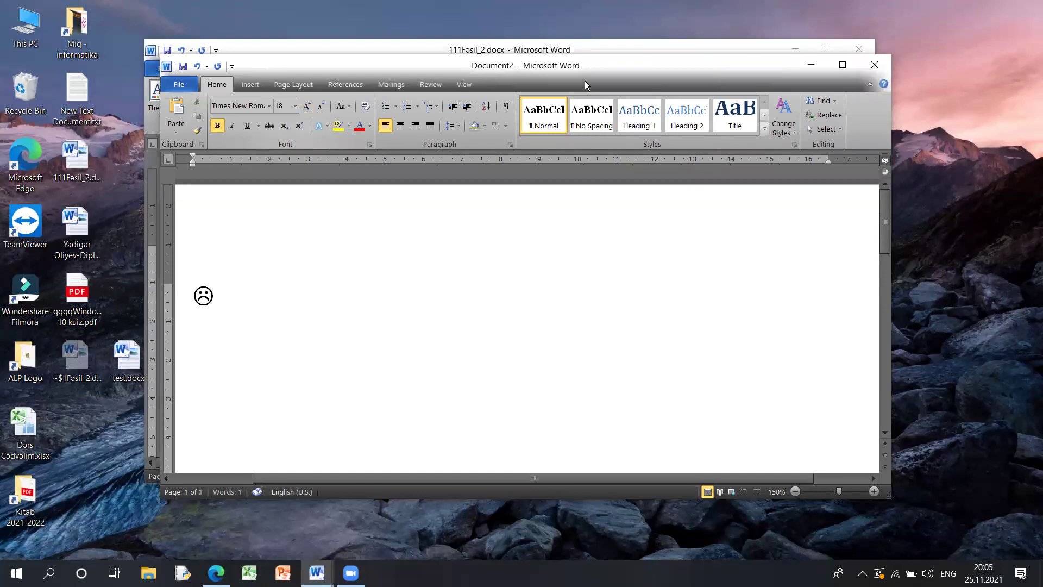
pyautogui.hotkey('alt', 'f')
# - Open Word Options, pass through Customize Ribbon and Save, and open AutoCorrect from Proofing
pyautogui.click(216, 326)
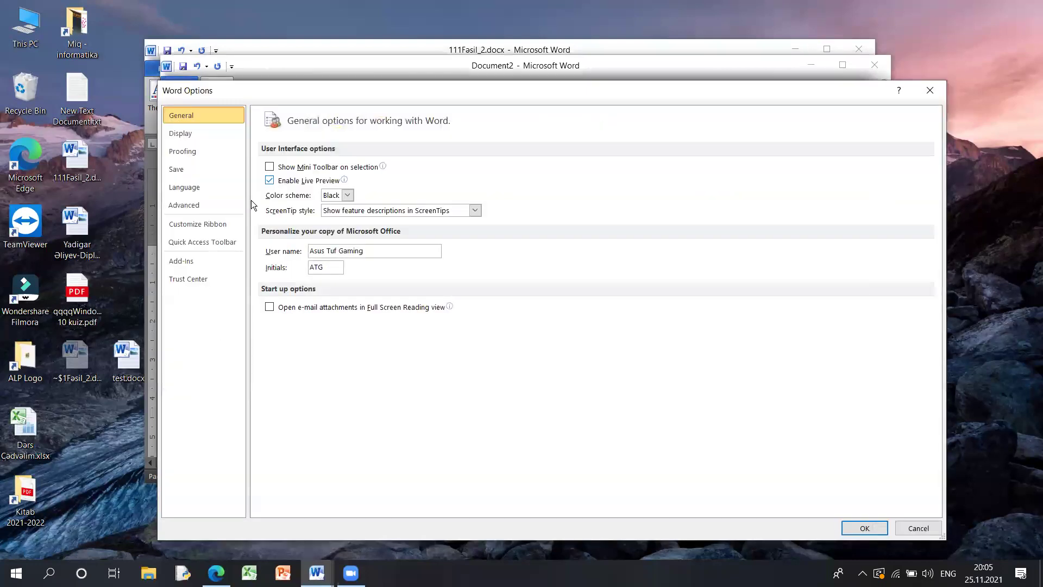
pyautogui.click(218, 226)
pyautogui.click(207, 163)
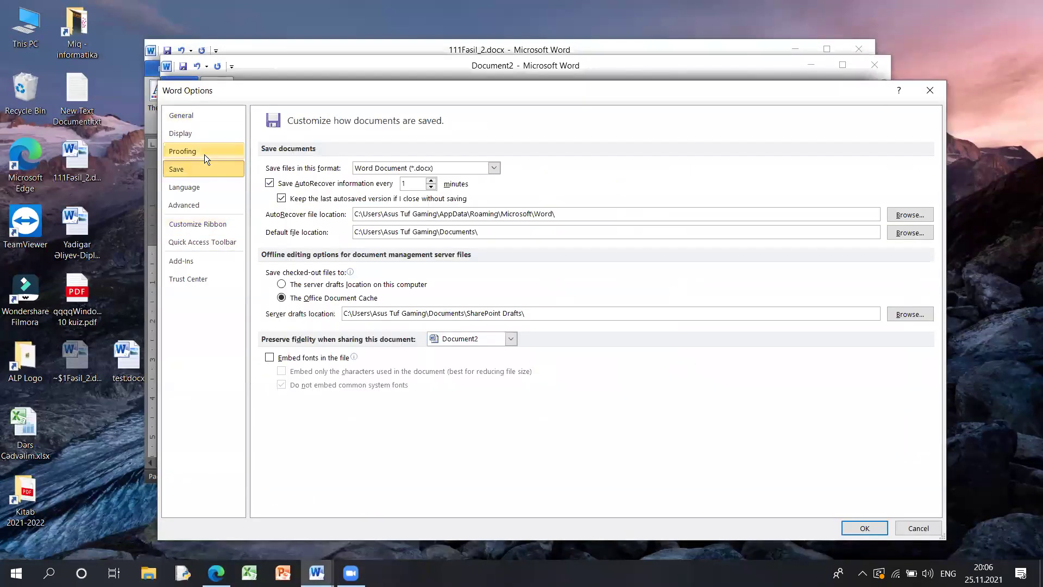
pyautogui.click(204, 155)
pyautogui.click(495, 170)
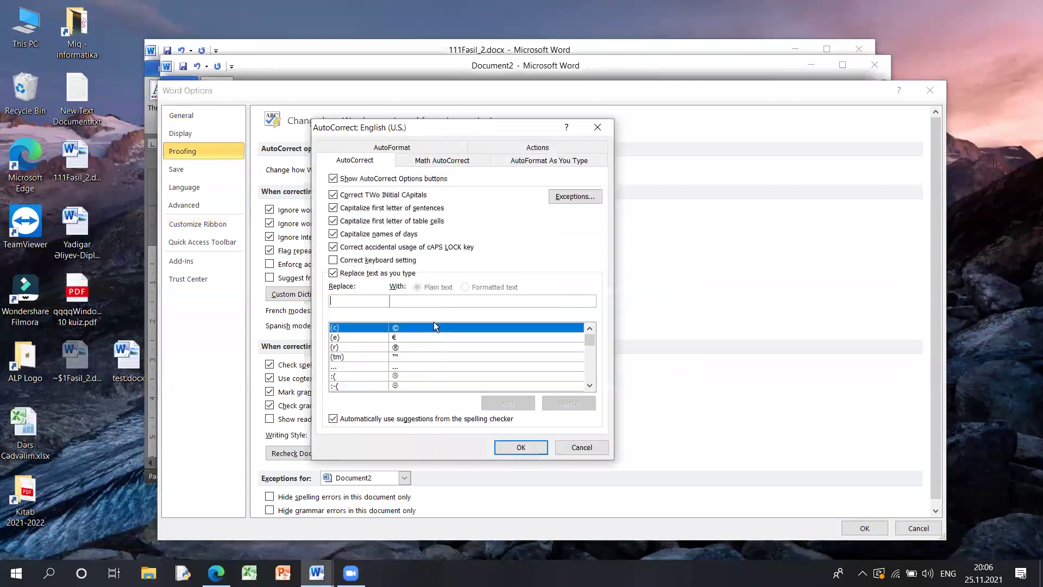
pyautogui.moveTo(591, 341)
pyautogui.mouseDown()
pyautogui.moveTo(593, 359)
pyautogui.moveTo(590, 329)
pyautogui.mouseUp()
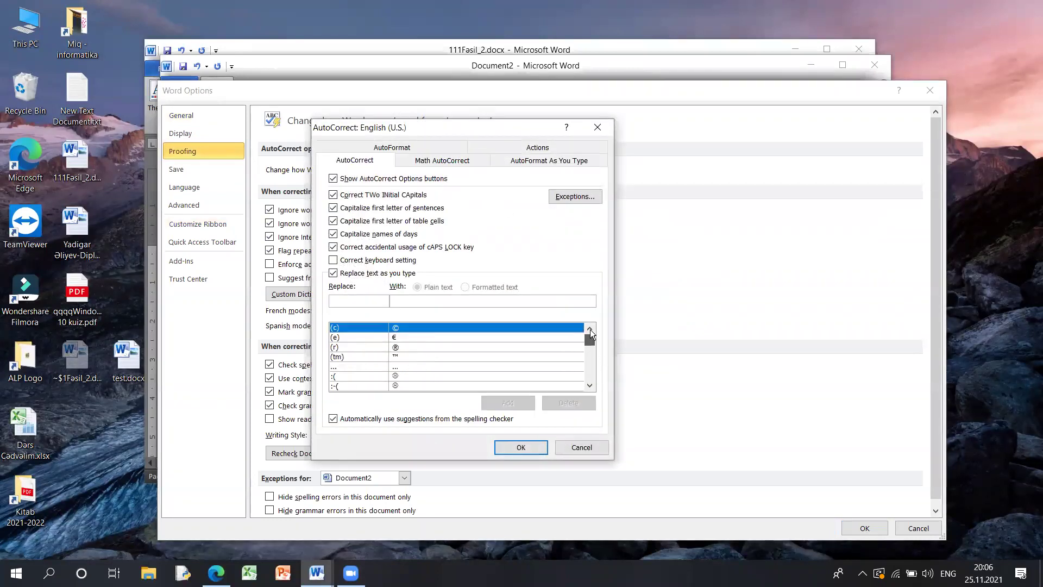
# - Inspect the (c) copyright and (e) euro entries, then scroll up the replacement list
pyautogui.click(335, 329)
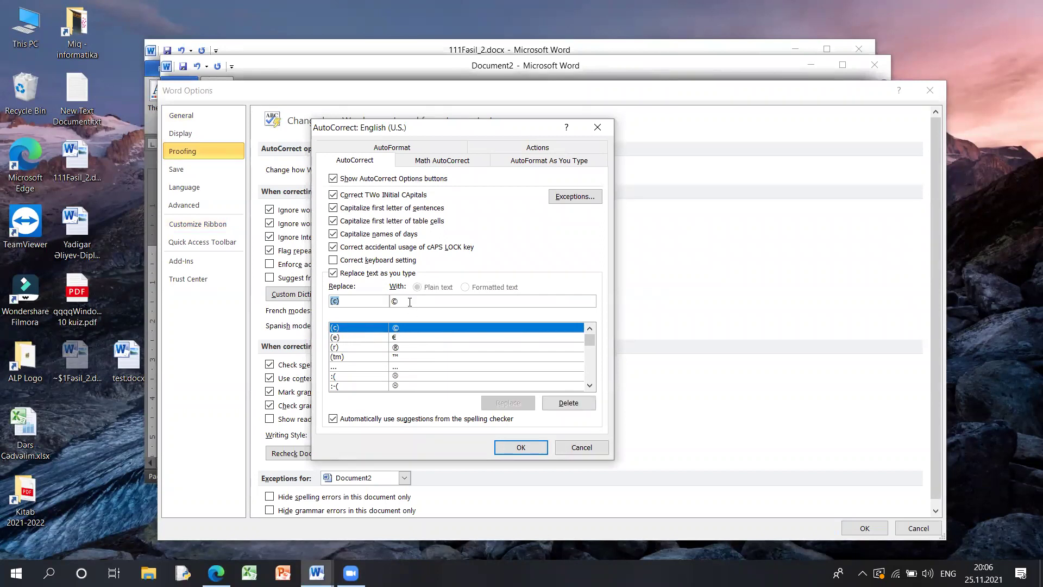
pyautogui.click(399, 338)
pyautogui.press('Tab')
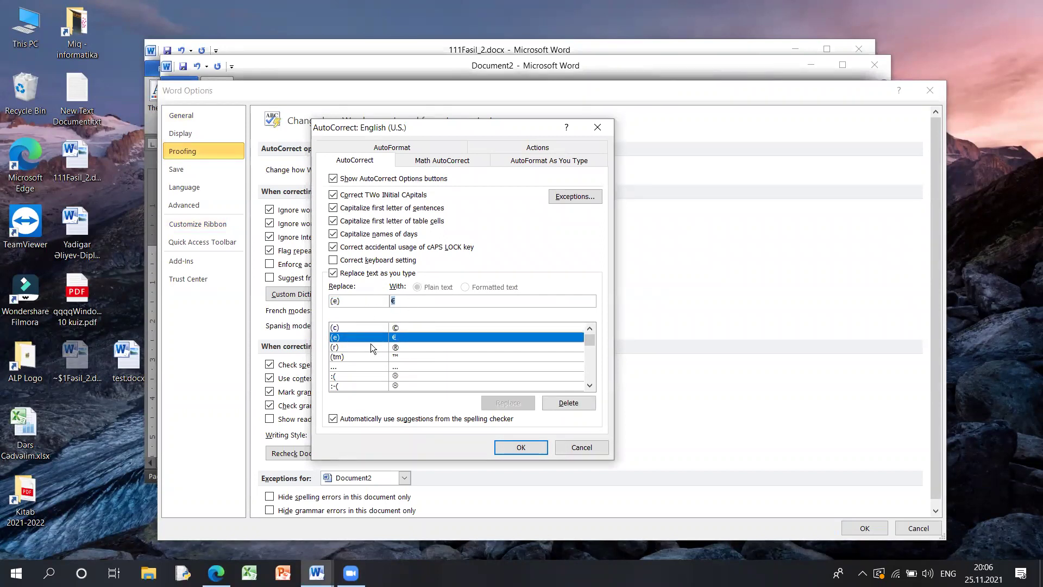
pyautogui.click(590, 385)
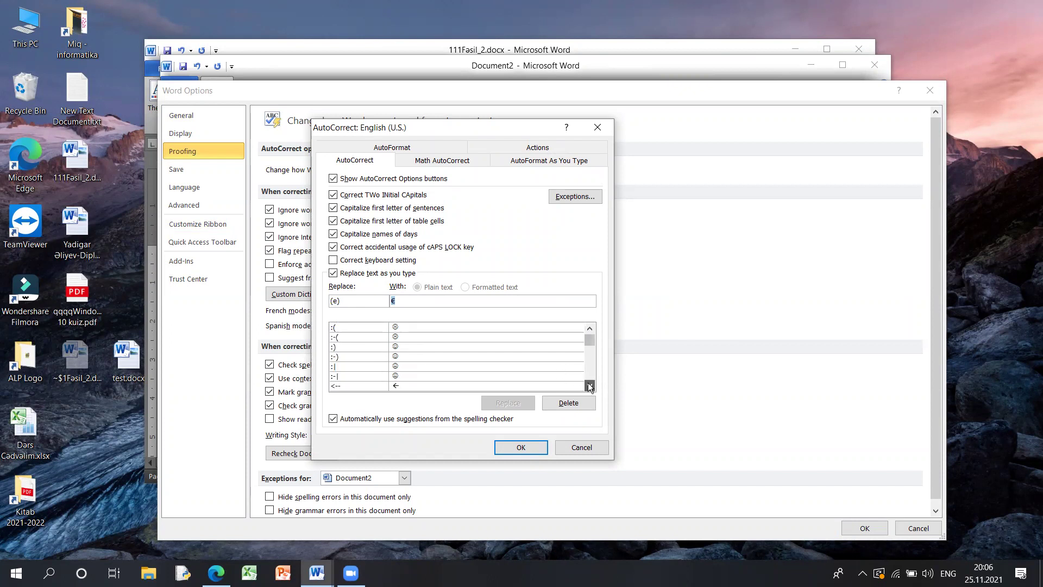
pyautogui.moveTo(589, 338); pyautogui.dragTo(592, 351)
pyautogui.scroll(6, 361, 351)
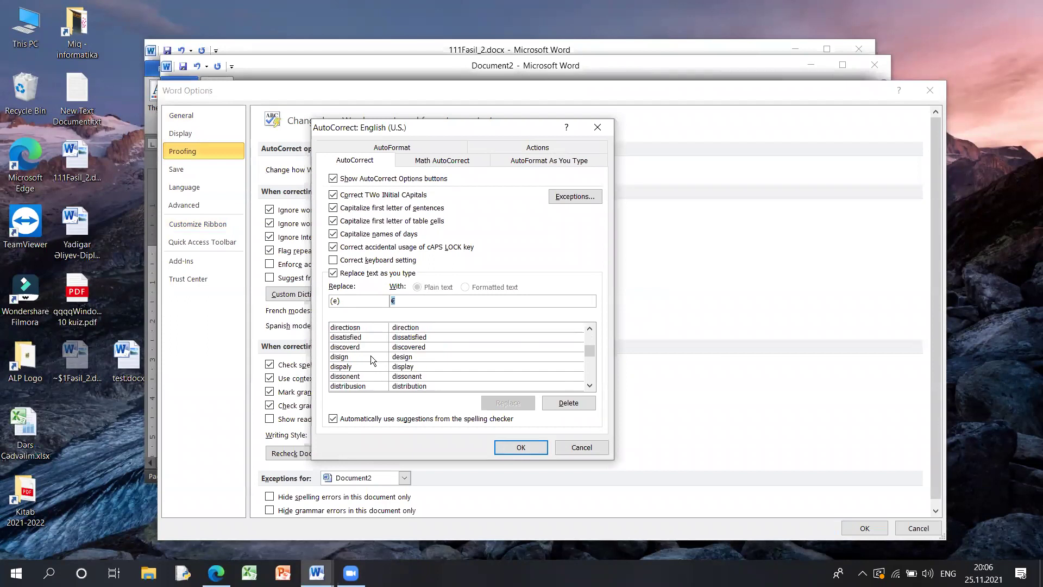
pyautogui.scroll(10, 368, 352)
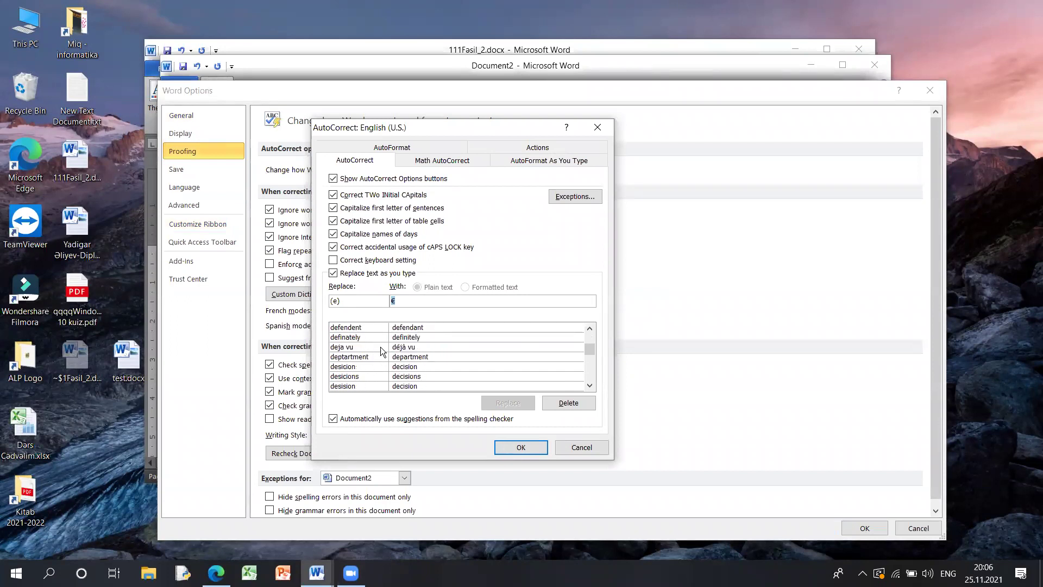
pyautogui.scroll(8, 392, 352)
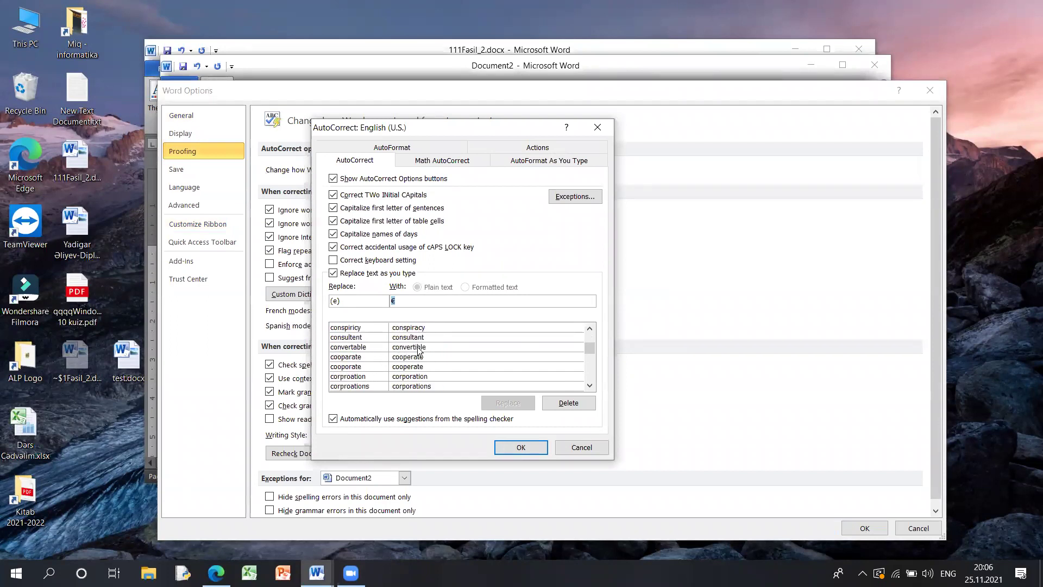
pyautogui.scroll(6, 383, 356)
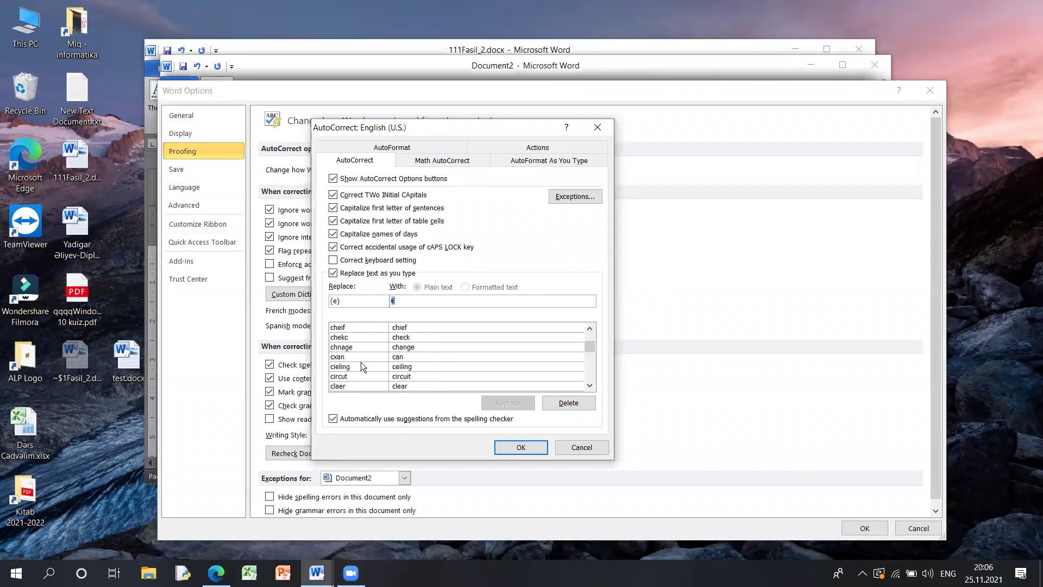
# - Inspect the cxan and chnage entries, overwriting the replace text with 'p'
pyautogui.click(353, 358)
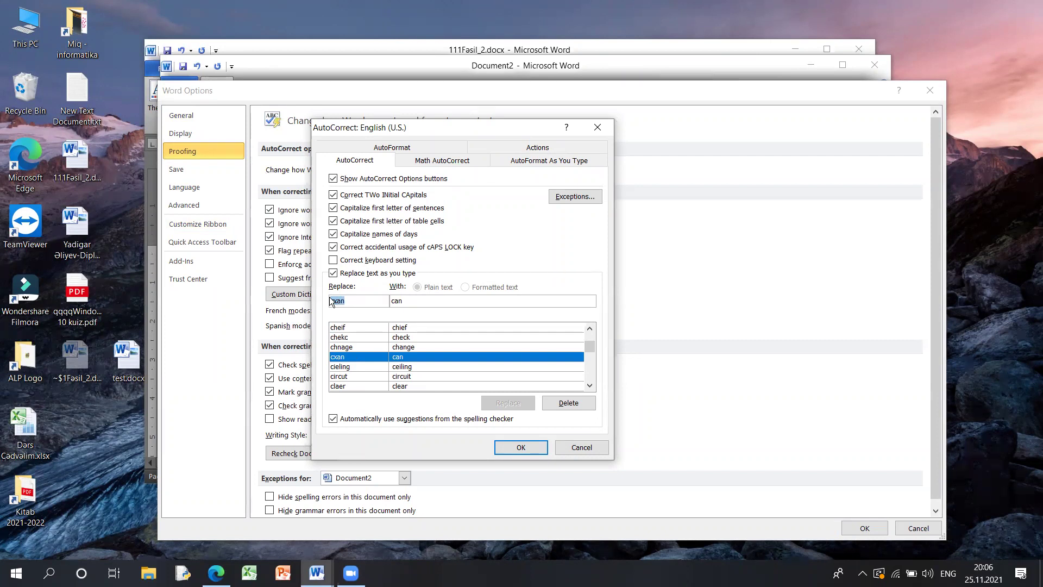
pyautogui.press('Tab')
pyautogui.click(351, 347)
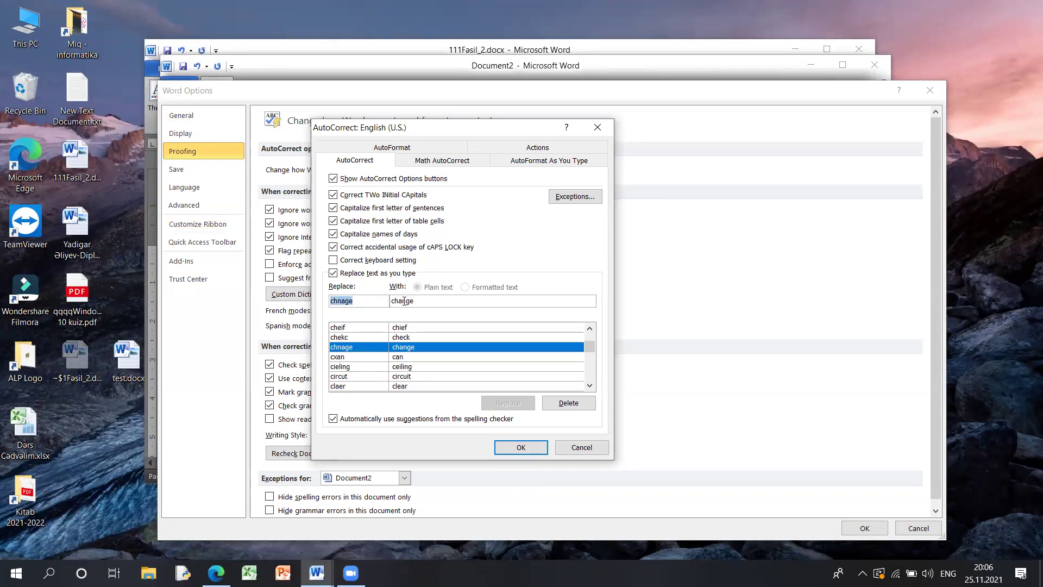
pyautogui.press('Tab')
pyautogui.doubleClick(348, 300)
pyautogui.write('p')
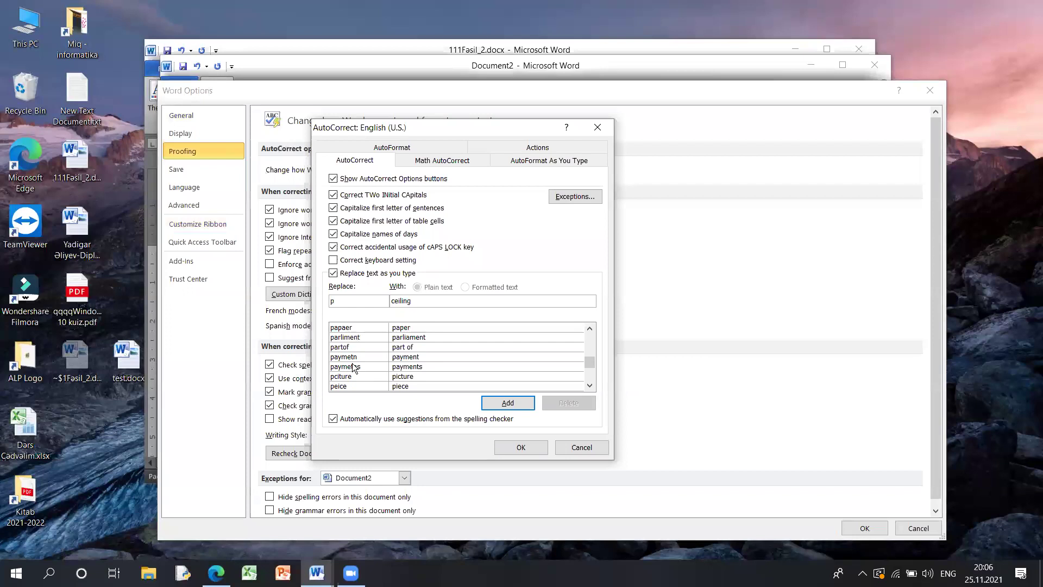
# - Inspect the paymetns and 'Driver of Kamaz' entries, then close AutoCorrect and Word Options
pyautogui.click(353, 366)
pyautogui.scroll(-2, 370, 354)
pyautogui.click(355, 386)
pyautogui.scroll(-1, 356, 391)
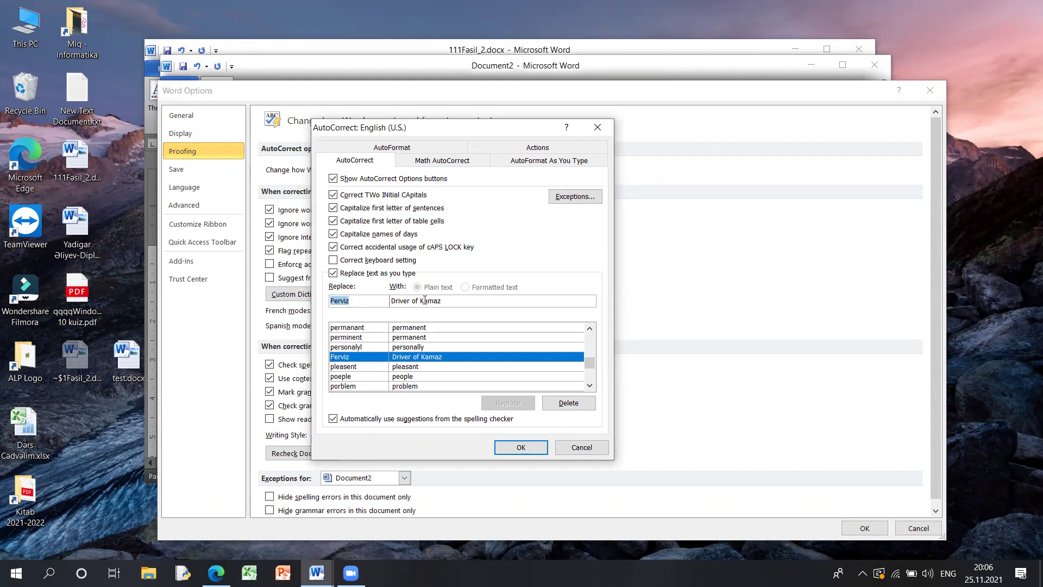
pyautogui.press('Tab')
pyautogui.press('Tab')
pyautogui.hotkey('shift', 'Tab')
pyautogui.hotkey('shift', 'Tab')
pyautogui.click(526, 446)
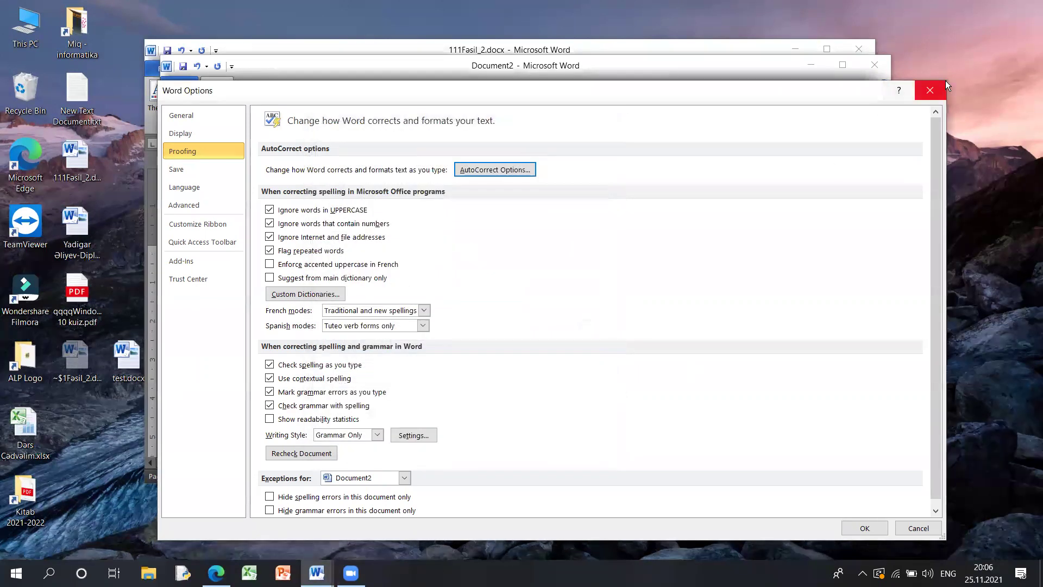
pyautogui.click(930, 90)
# - Clear Document2 and repeatedly type 'chnage' to watch AutoCorrect fix it
pyautogui.hotkey('ctrl', 'a')
pyautogui.press('Delete')
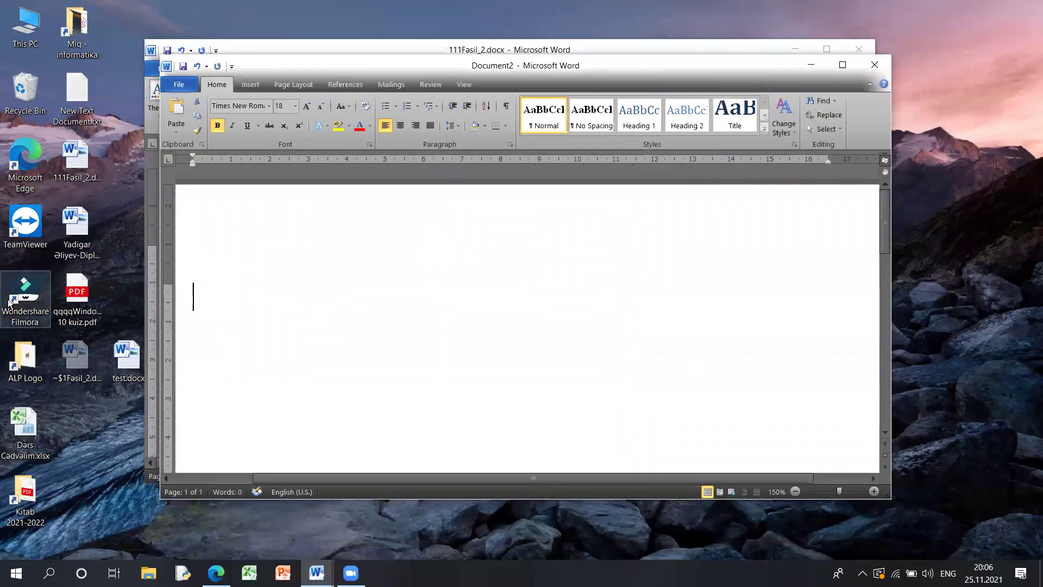
pyautogui.write('chnage')
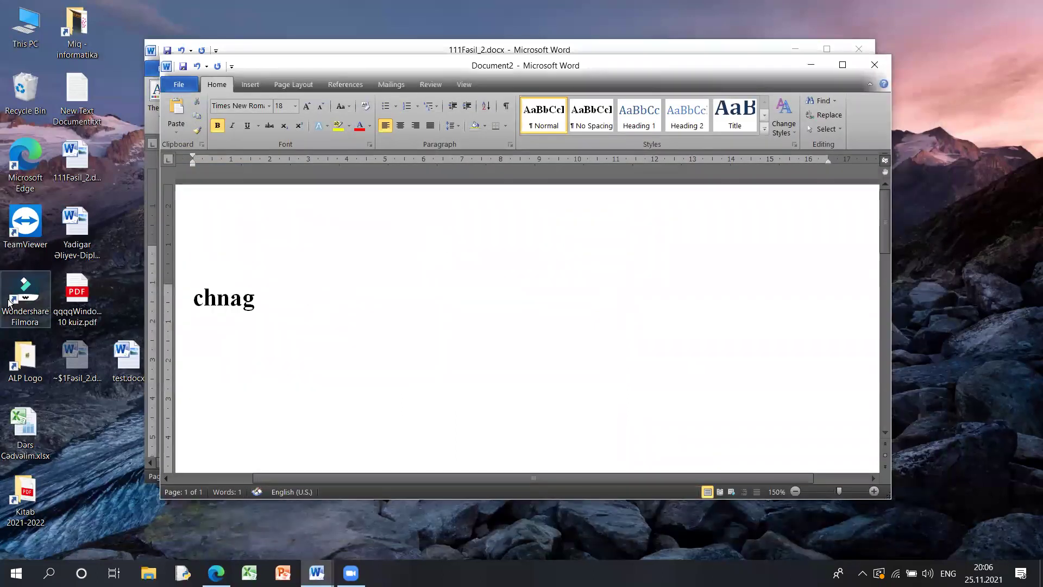
pyautogui.press('BackSpace')
pyautogui.press('BackSpace')
pyautogui.press('BackSpace')
pyautogui.press('BackSpace')
pyautogui.press('BackSpace')
pyautogui.press('BackSpace')
pyautogui.press('BackSpace')
pyautogui.write('chnage')
pyautogui.press('BackSpace')
pyautogui.press('BackSpace')
pyautogui.press('BackSpace')
pyautogui.press('BackSpace')
pyautogui.write('nahge')
pyautogui.press('BackSpace')
pyautogui.press('BackSpace')
pyautogui.write('h')
pyautogui.press('BackSpace')
pyautogui.press('BackSpace')
pyautogui.write('ge')
# - Discard Document2 unsaved and type 'Chnage' in a new Document3
pyautogui.click(874, 65)
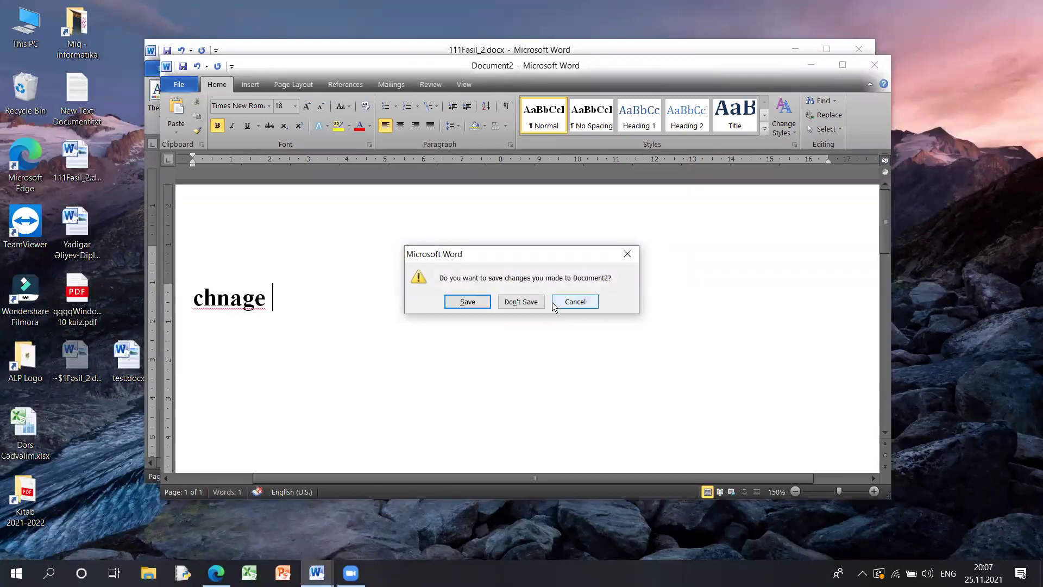
pyautogui.click(536, 303)
pyautogui.hotkey('ctrl', 'n')
pyautogui.write('Chnage')
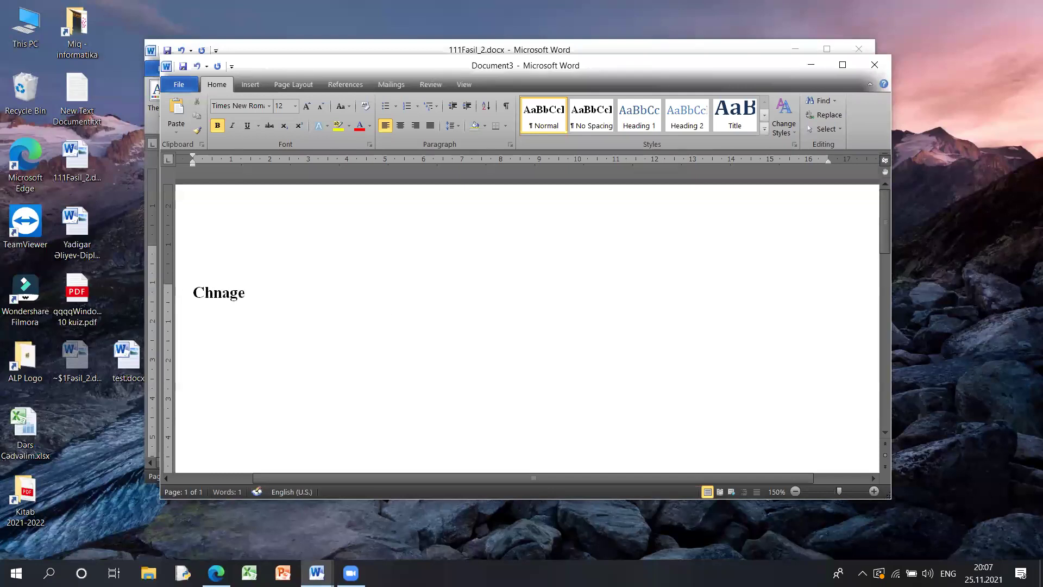
# - Replace 'Change' with '(c)', which AutoCorrect turns into ©
pyautogui.scroll(11, 388, 310)
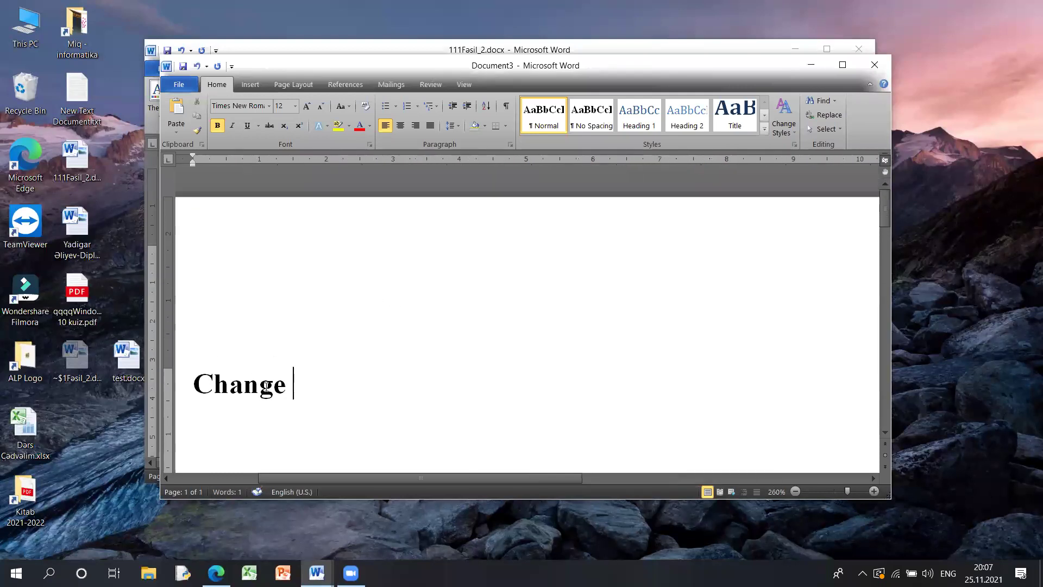
pyautogui.moveTo(193, 384); pyautogui.dragTo(289, 385)
pyautogui.click(294, 386)
pyautogui.hotkey('ctrl', 'a')
pyautogui.press('BackSpace')
pyautogui.write('(c)')
# - Overwrite the © with 'Driver of Kamaz', then discard Document3 without saving
pyautogui.doubleClick(200, 380)
pyautogui.scroll(-6, 476, 320)
pyautogui.scroll(4, 476, 321)
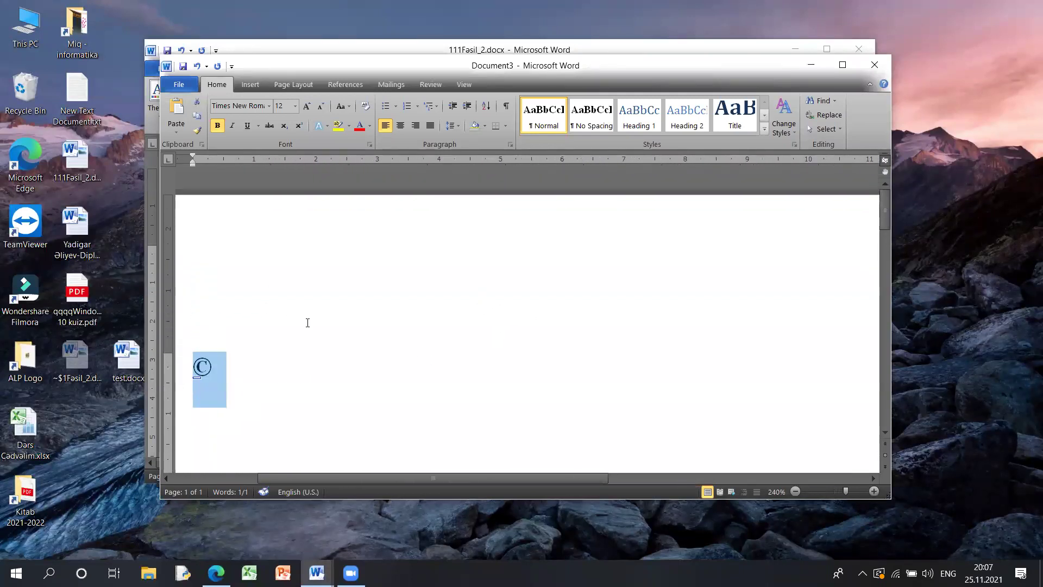
pyautogui.write('Driver of Kamaz')
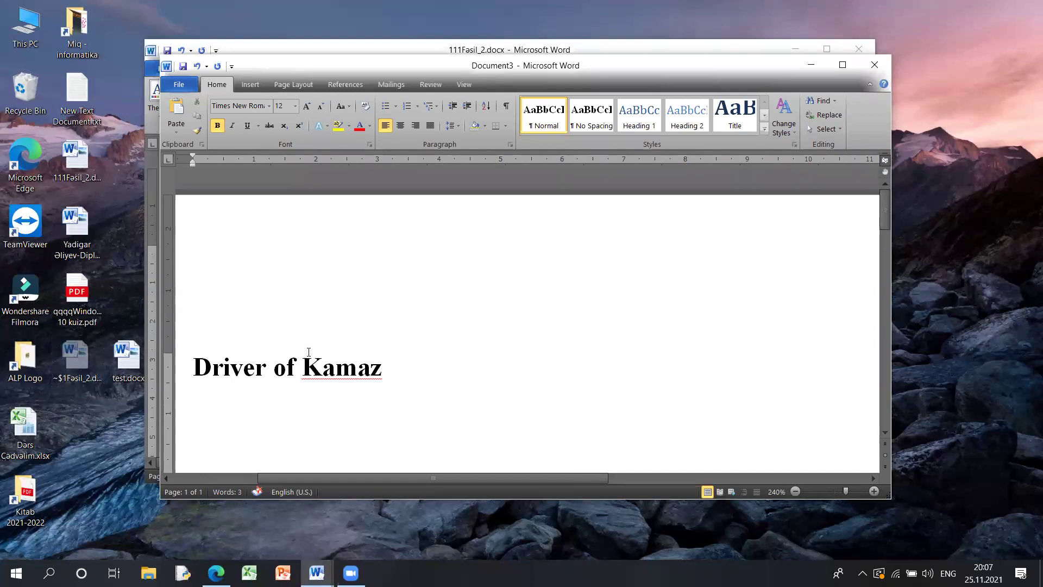
pyautogui.hotkey('ctrl', 'a')
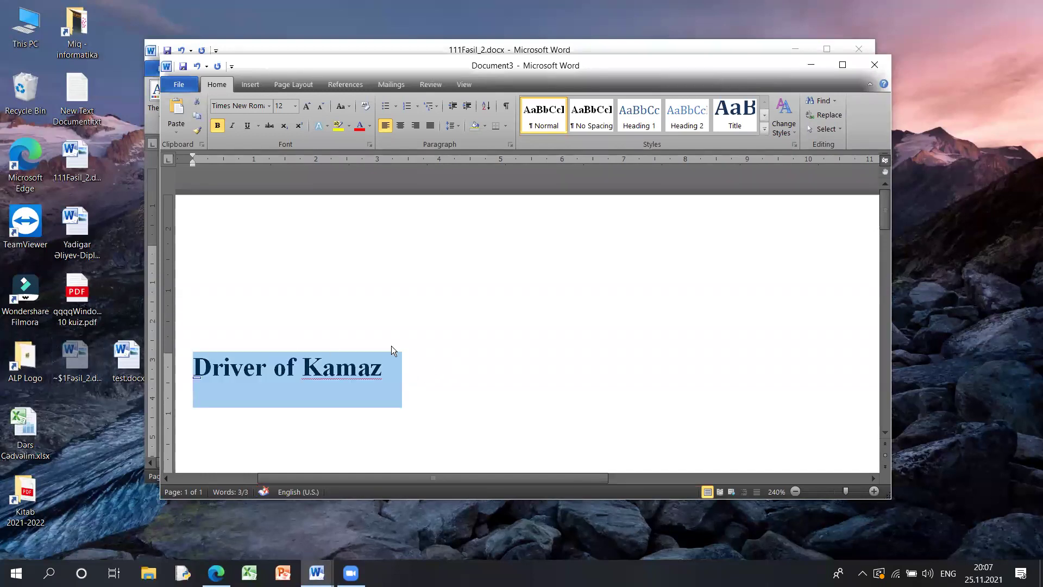
pyautogui.click(862, 70)
pyautogui.click(525, 301)
pyautogui.click(169, 73)
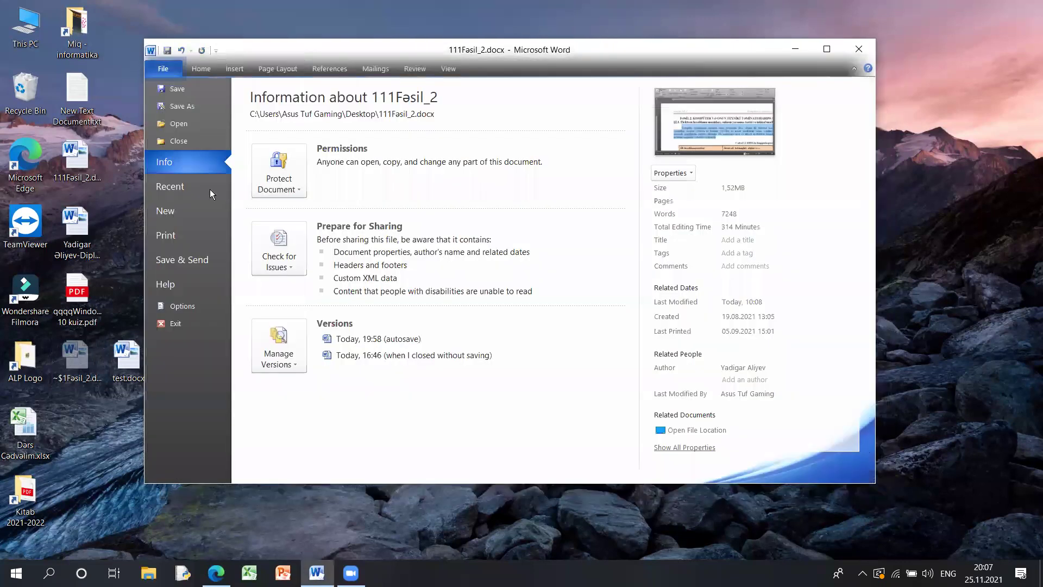
pyautogui.click(202, 304)
pyautogui.click(190, 151)
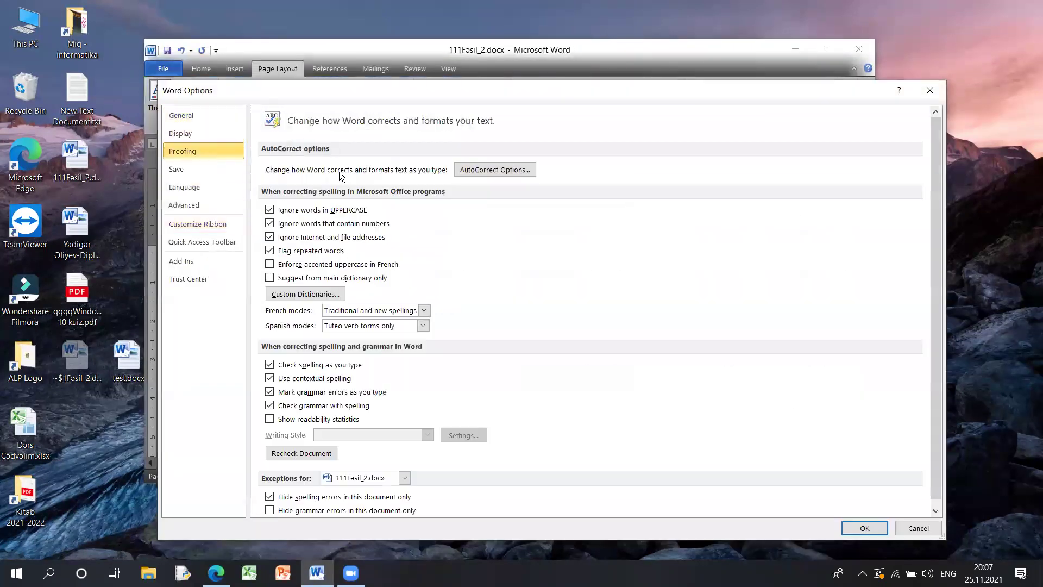
pyautogui.hotkey('alt', 'a')
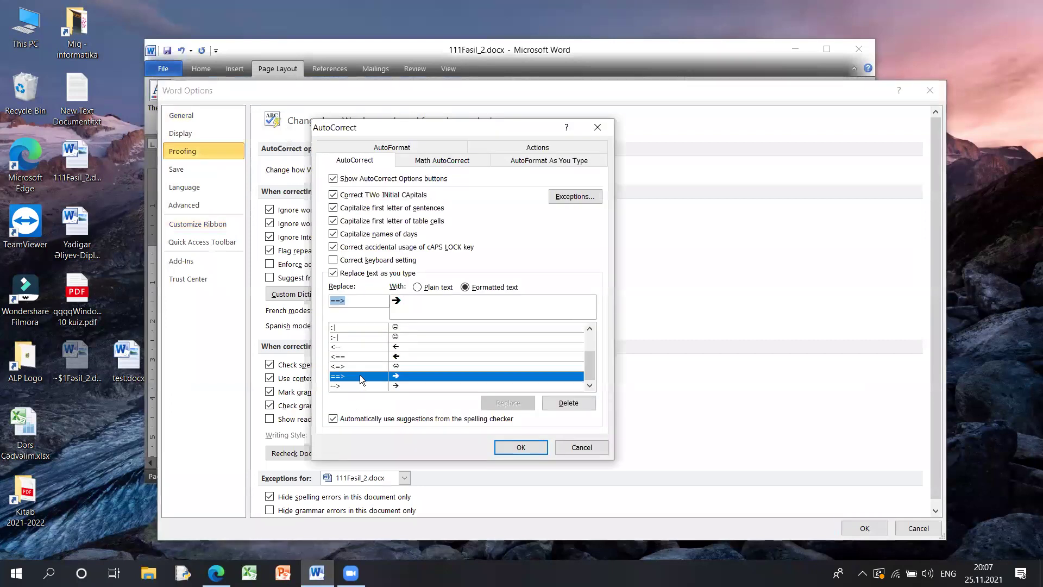
pyautogui.click(602, 131)
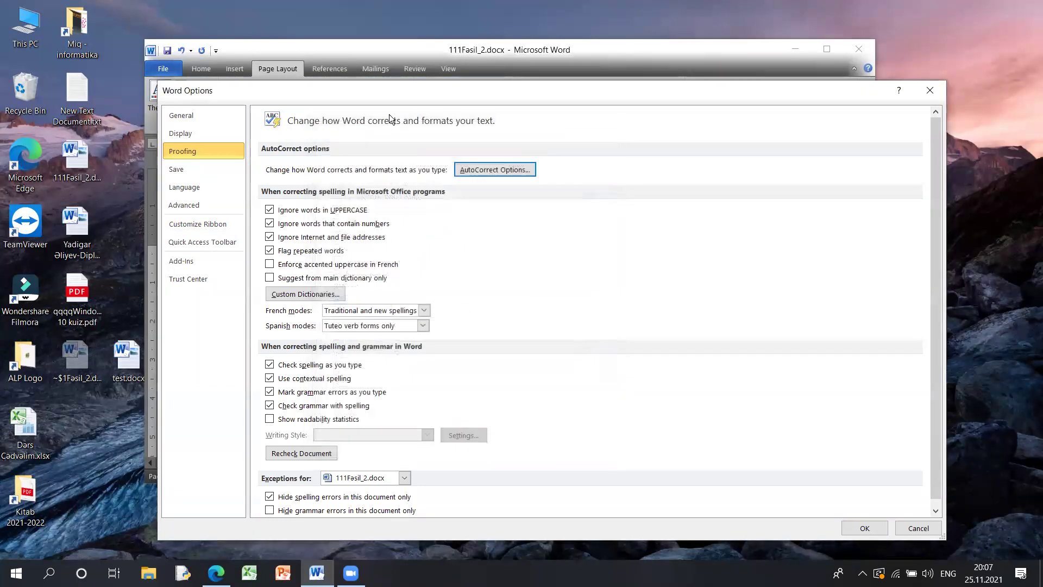
pyautogui.click(211, 168)
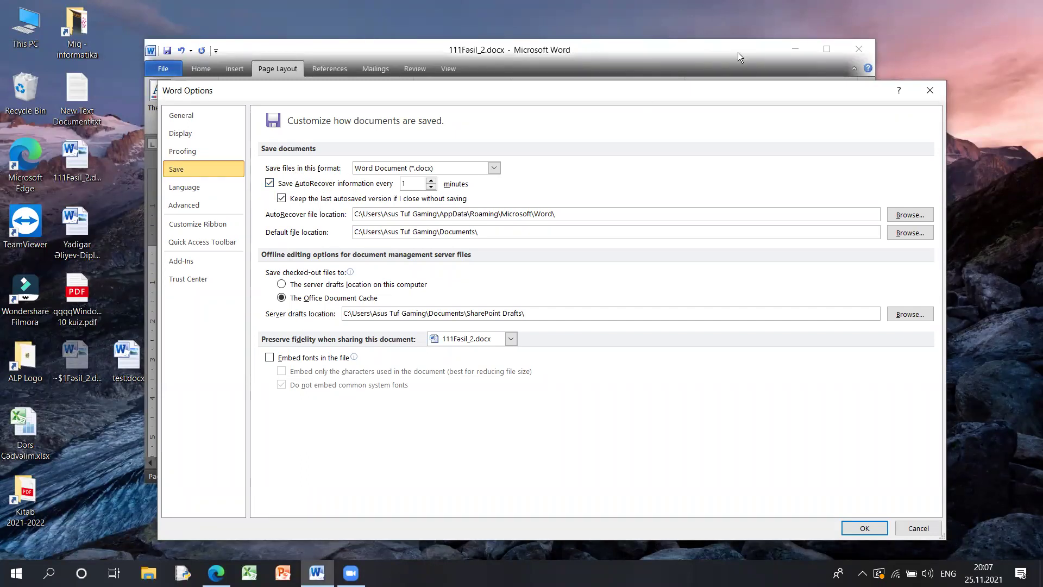
pyautogui.press('Return')
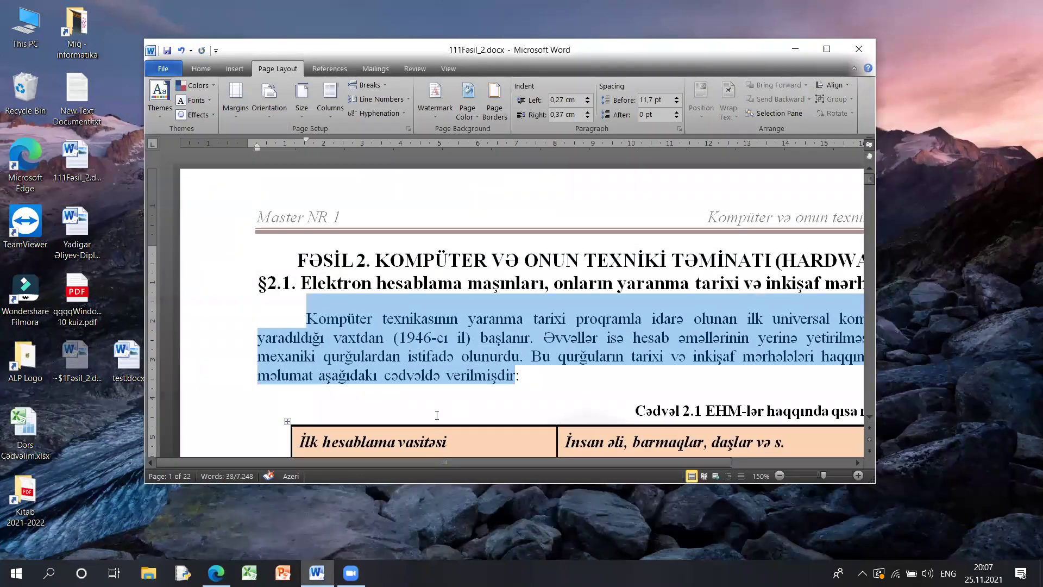
pyautogui.hotkey('ctrl', 'n')
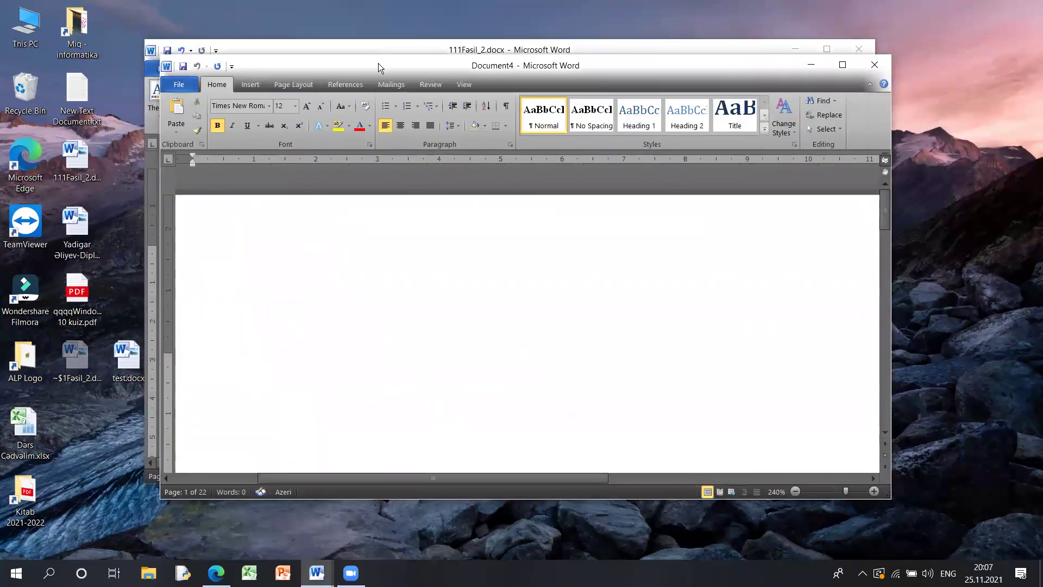
pyautogui.doubleClick(378, 64)
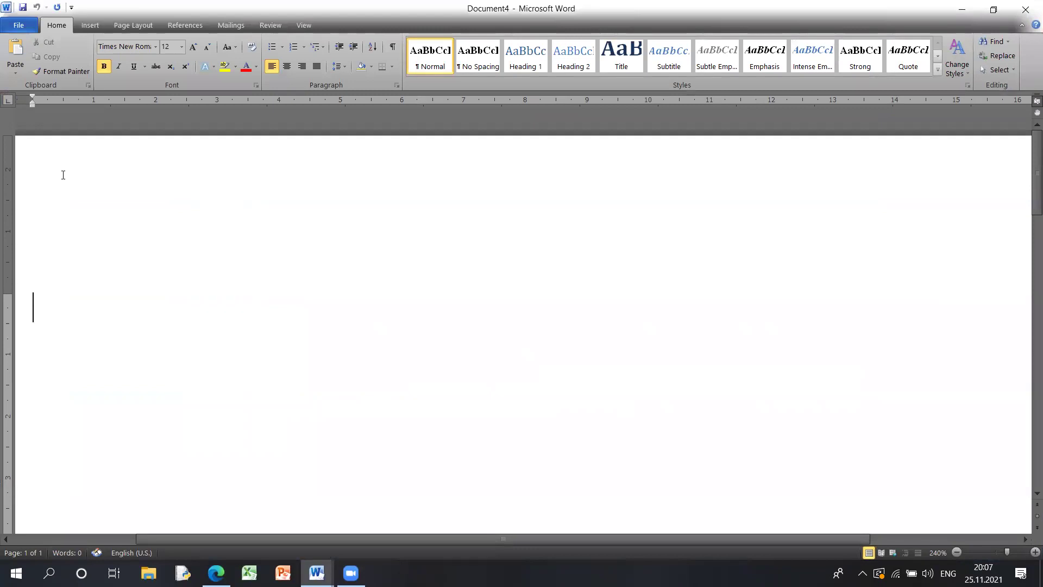
pyautogui.click(1027, 9)
# - In Word Options' Save settings, try a 25-minute AutoRecover interval, then restore it to 1 minute
pyautogui.click(163, 68)
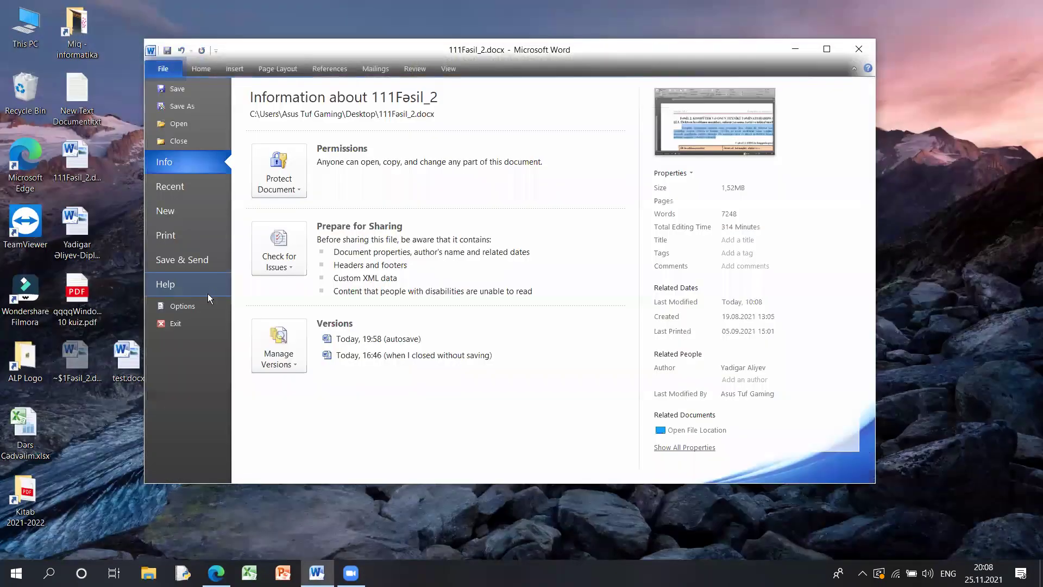
pyautogui.click(185, 303)
pyautogui.click(232, 157)
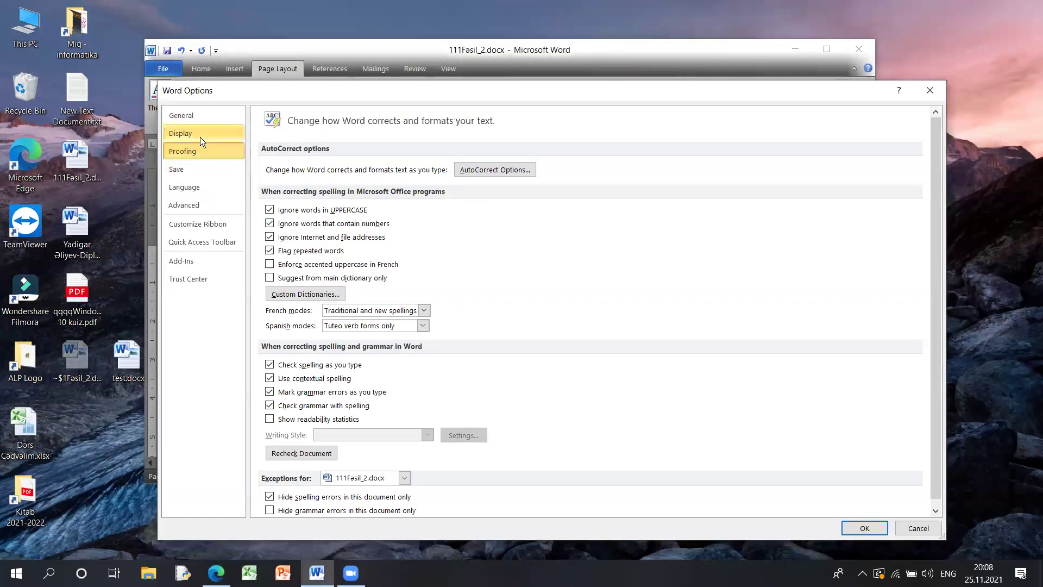
pyautogui.click(197, 168)
pyautogui.moveTo(408, 184); pyautogui.dragTo(389, 185)
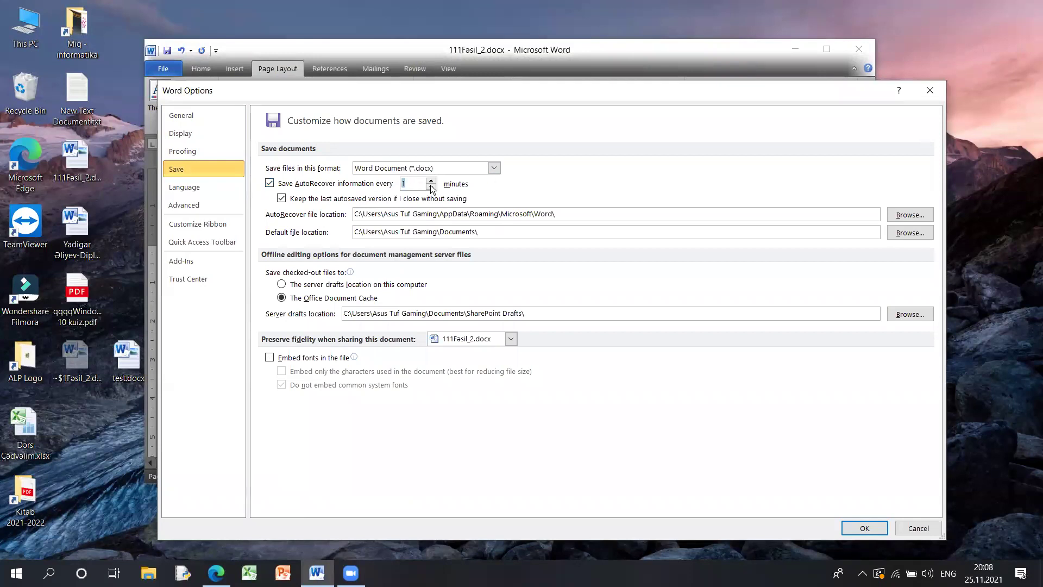
pyautogui.write('25')
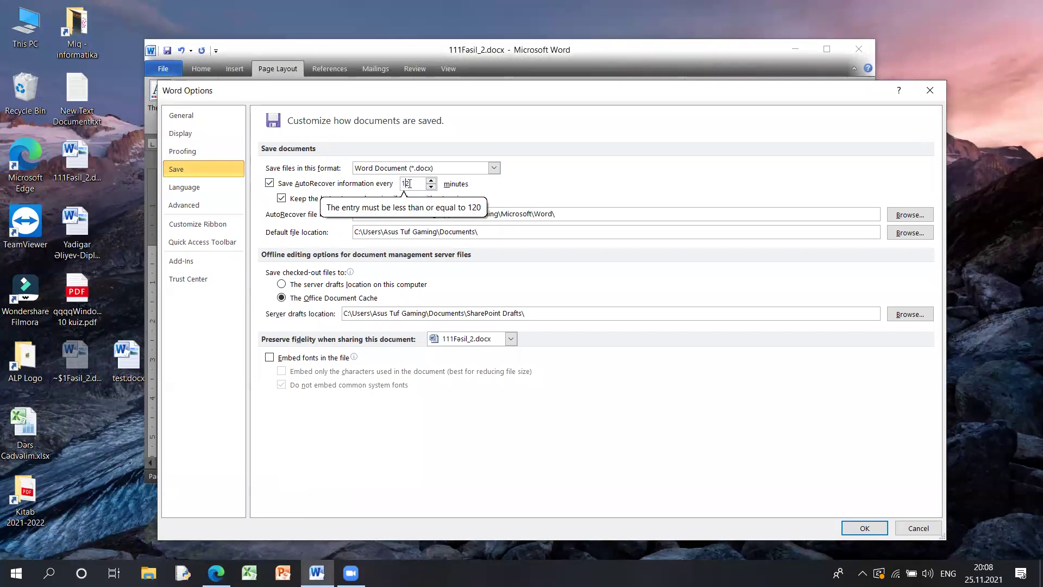
pyautogui.press('BackSpace')
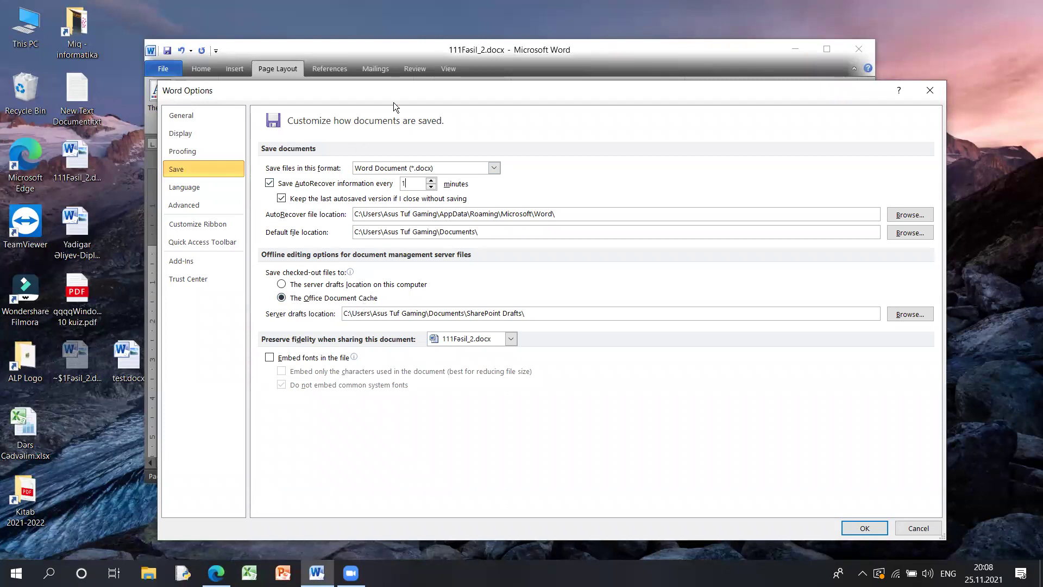
pyautogui.click(210, 188)
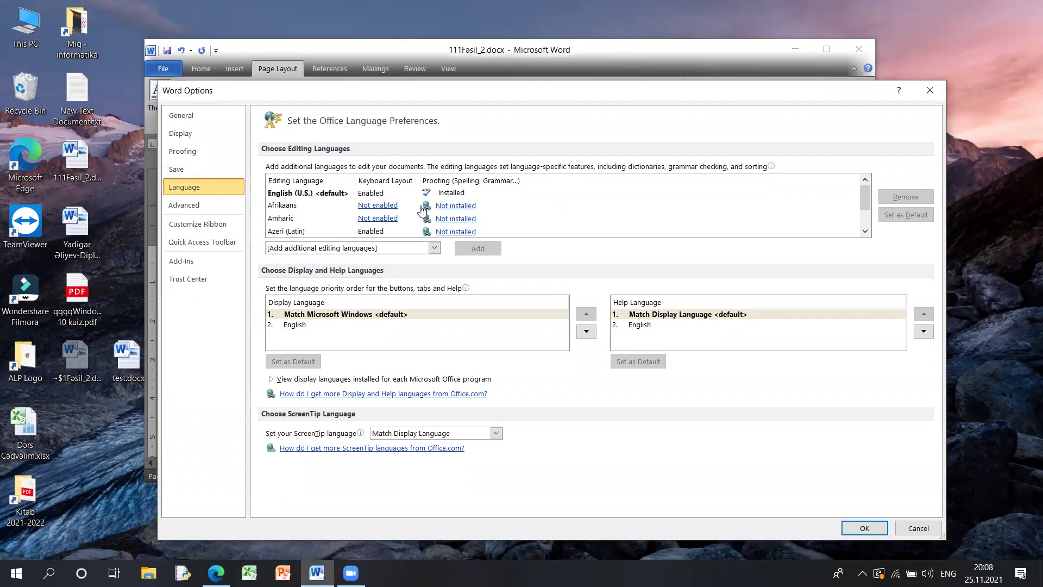
pyautogui.click(325, 325)
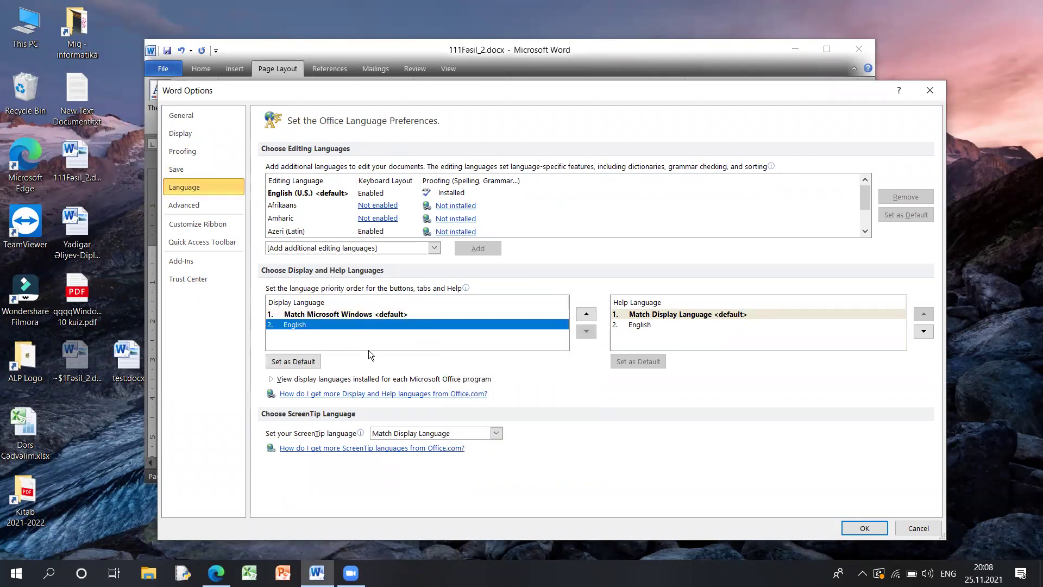
pyautogui.click(422, 433)
pyautogui.click(413, 446)
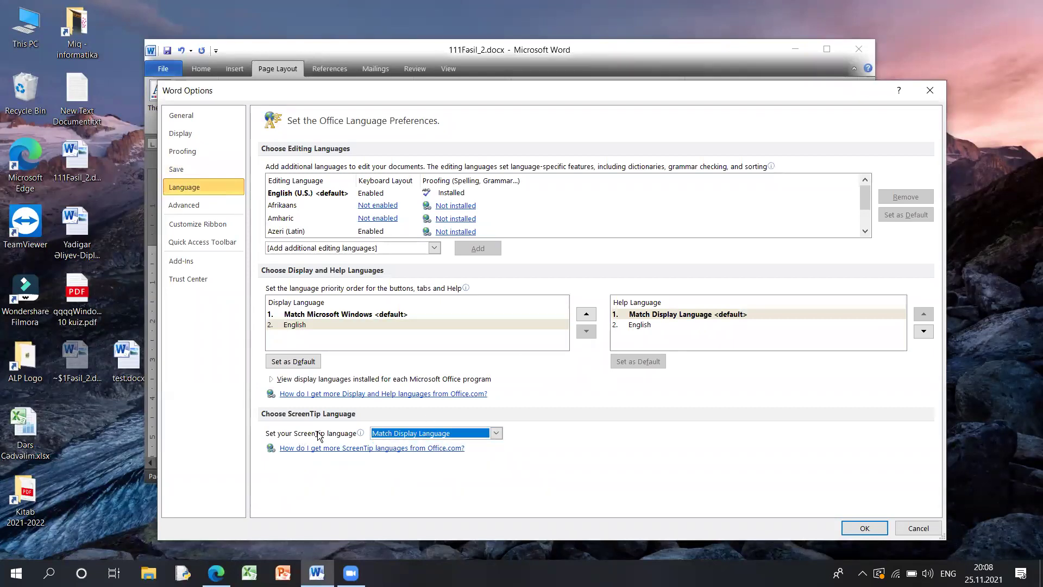
pyautogui.moveTo(314, 439)
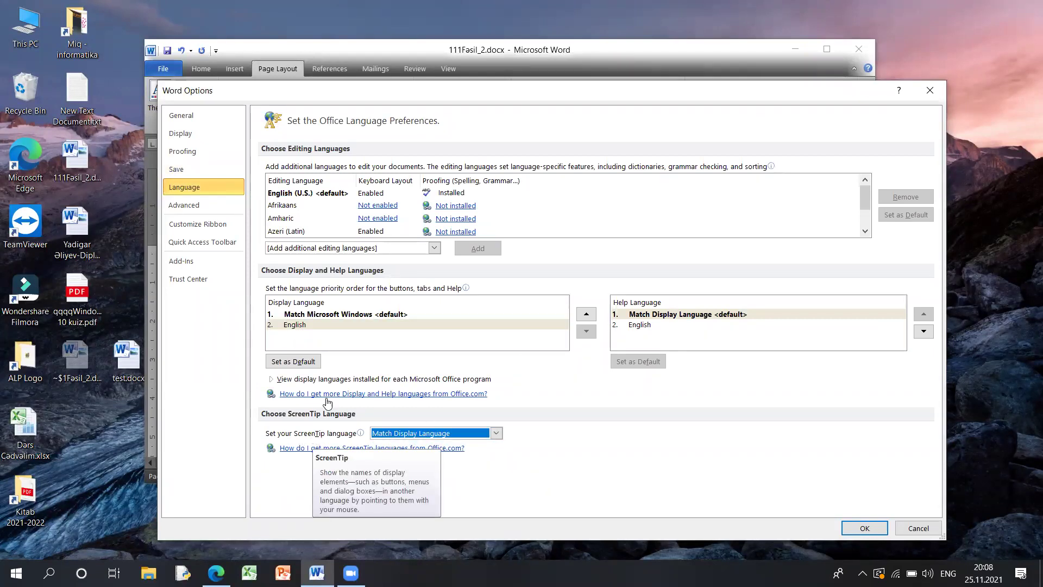
pyautogui.click(446, 433)
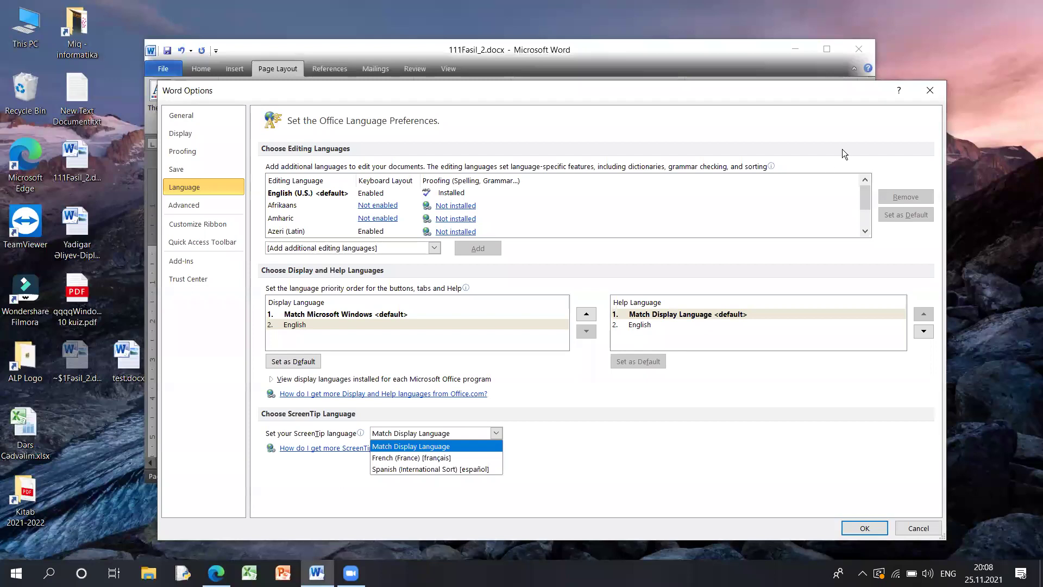
pyautogui.click(439, 447)
pyautogui.press('Return')
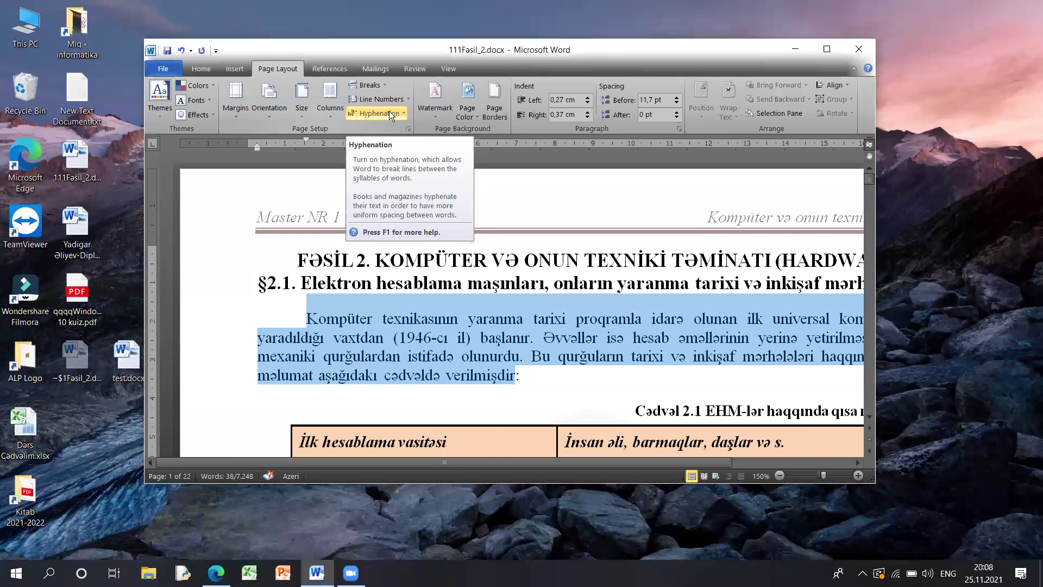
pyautogui.click(175, 71)
pyautogui.click(196, 302)
# - Go from the Language page to the Advanced settings and scroll down to the Display section
pyautogui.click(206, 191)
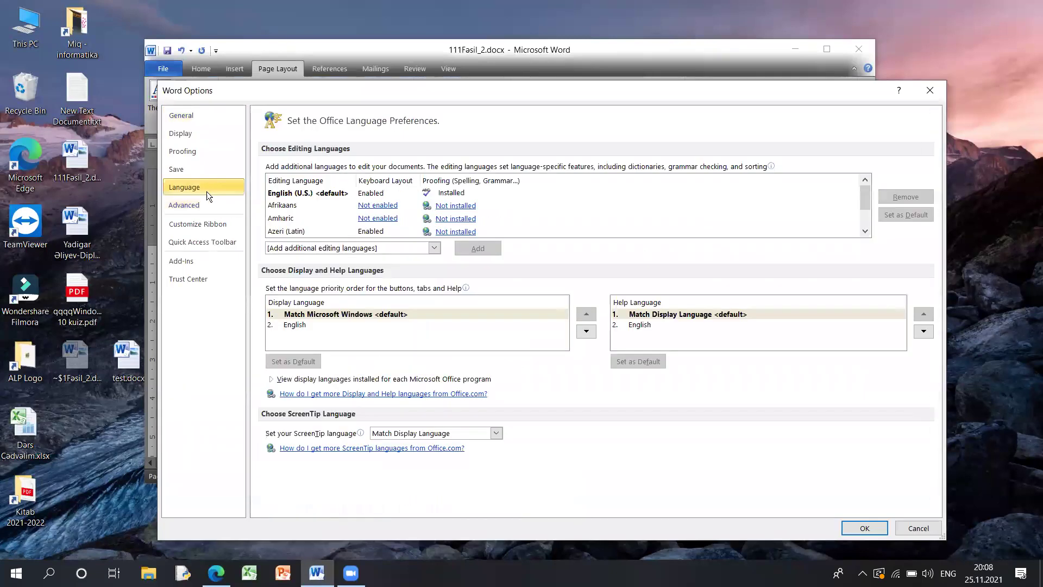
pyautogui.click(202, 205)
pyautogui.scroll(-12, 466, 196)
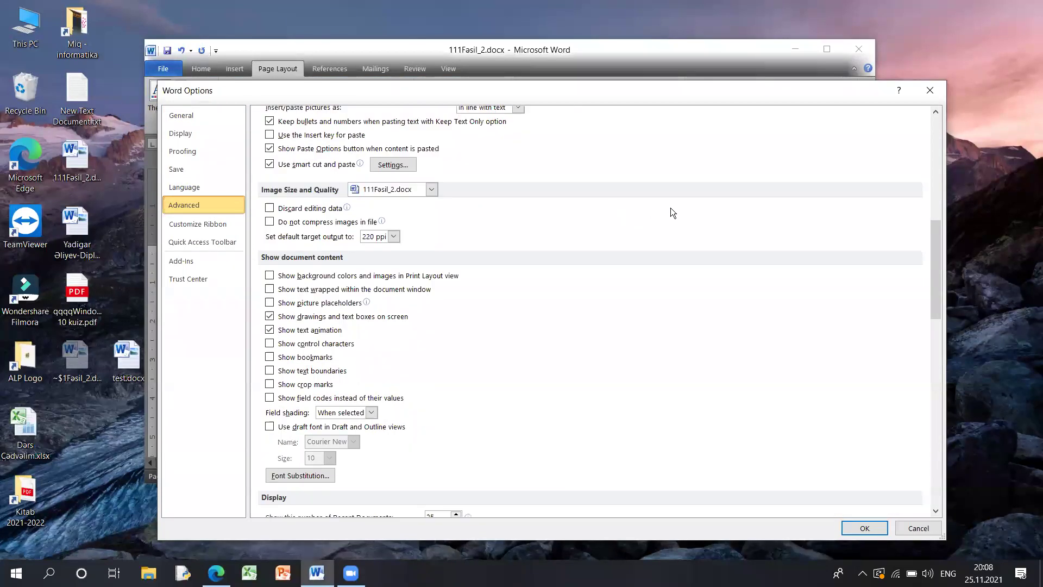
pyautogui.scroll(-10, 942, 406)
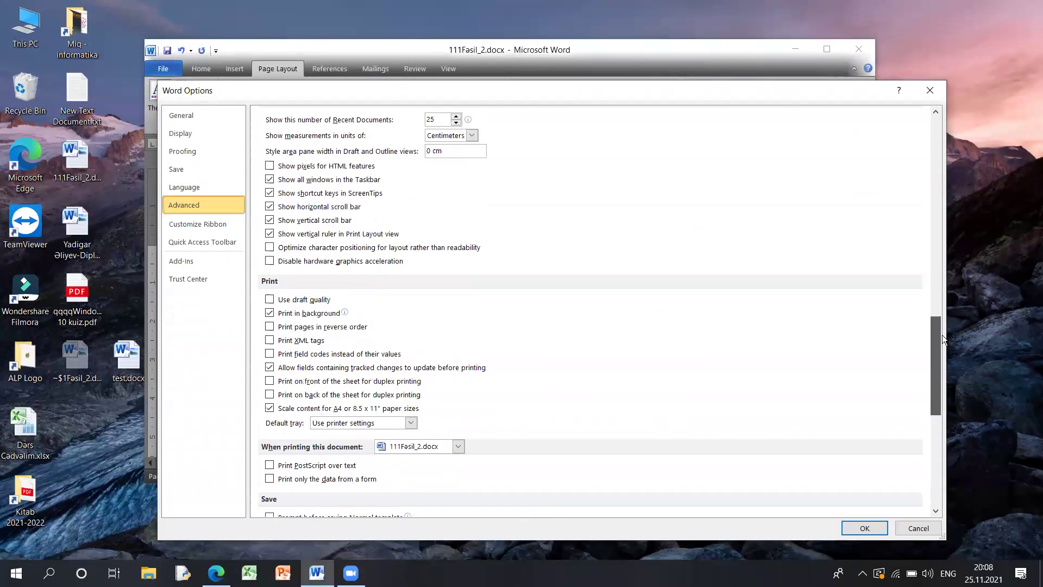
pyautogui.scroll(18, 935, 337)
pyautogui.scroll(-12, 927, 304)
pyautogui.scroll(13, 920, 161)
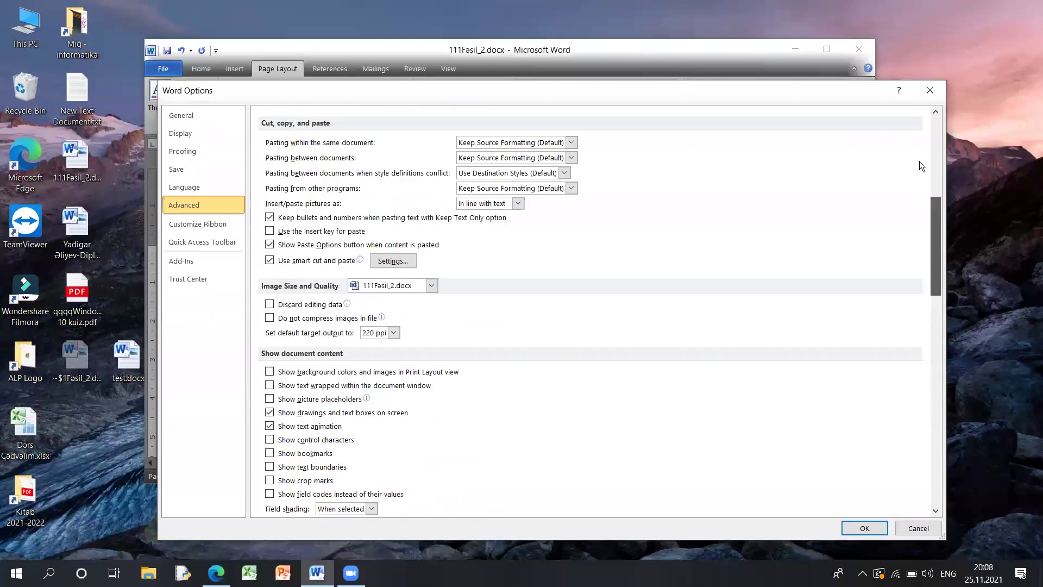
pyautogui.scroll(-2, 921, 245)
pyautogui.scroll(-8, 920, 255)
pyautogui.scroll(1, 920, 279)
pyautogui.scroll(-4, 926, 288)
pyautogui.scroll(-4, 927, 293)
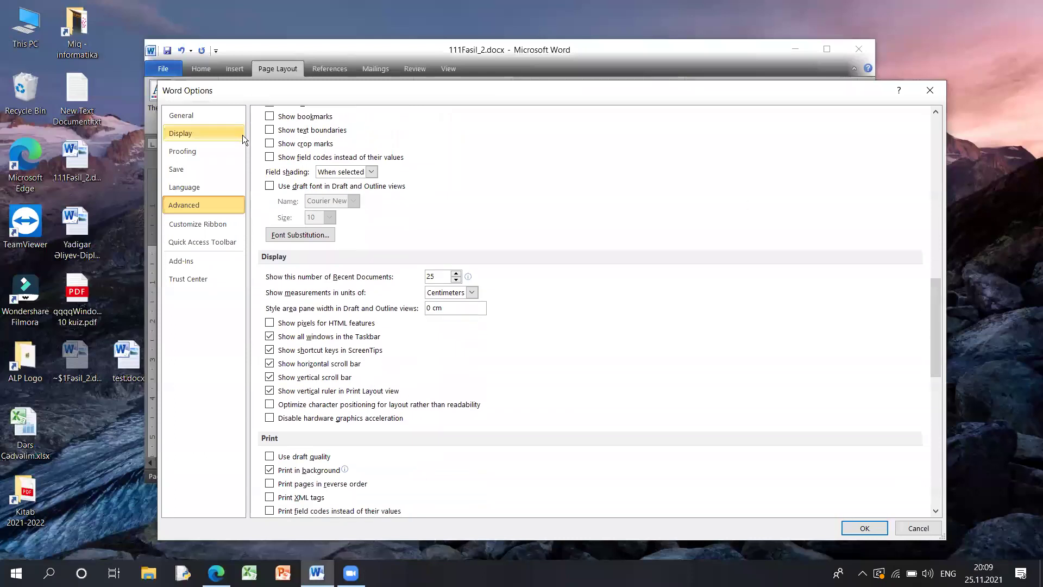
# - Set Recent Documents to 25, move the Options window up and left, and close it
pyautogui.moveTo(308, 86); pyautogui.dragTo(344, 45)
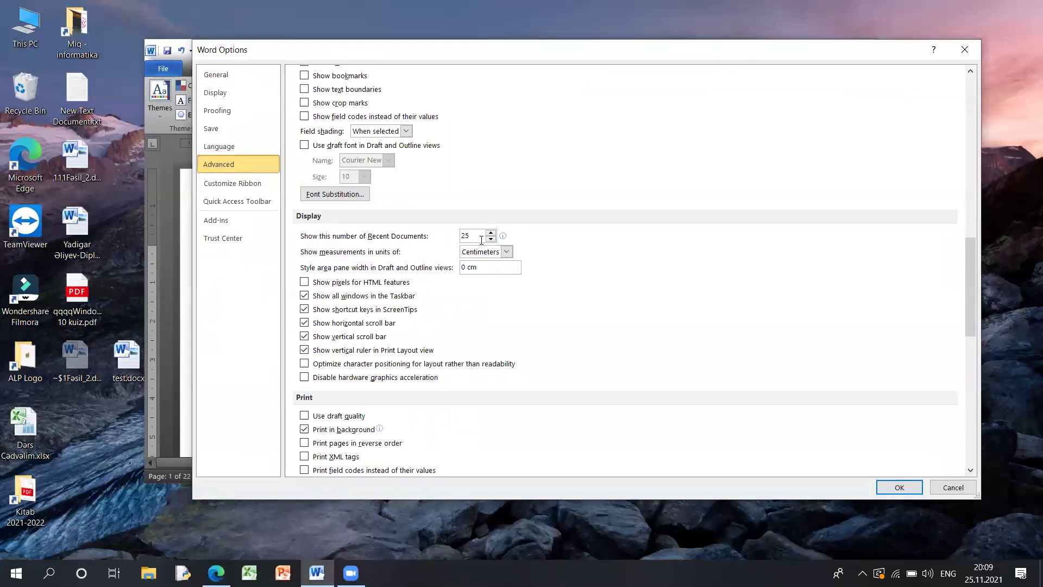
pyautogui.doubleClick(458, 238)
pyautogui.write('25')
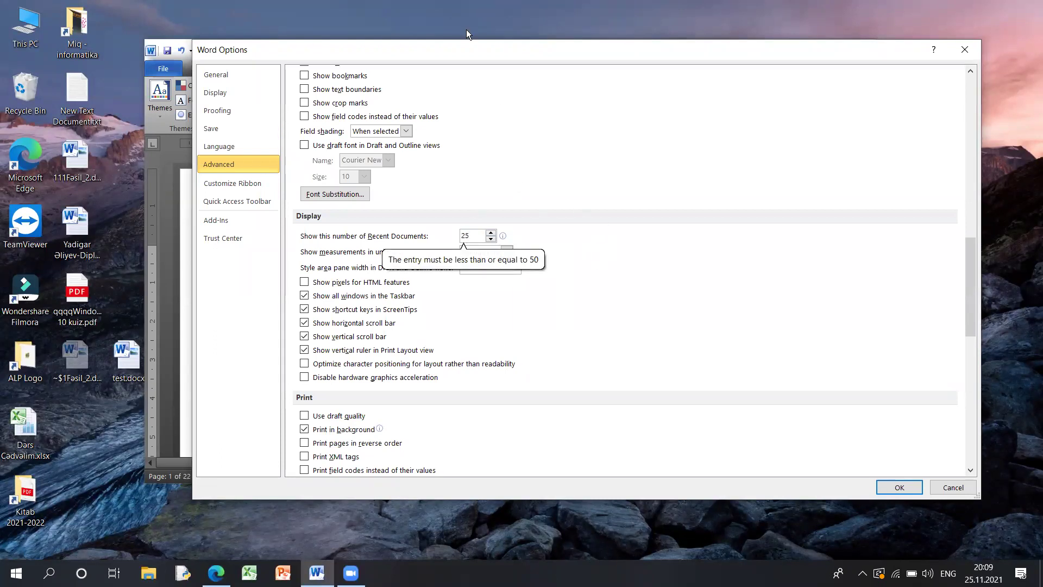
pyautogui.moveTo(465, 42); pyautogui.dragTo(436, 27)
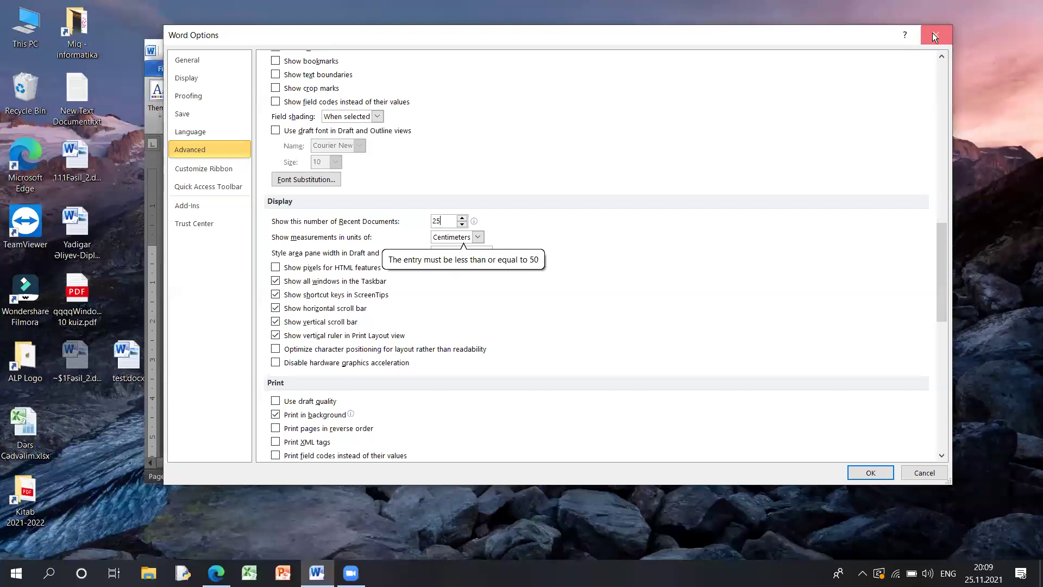
pyautogui.click(932, 33)
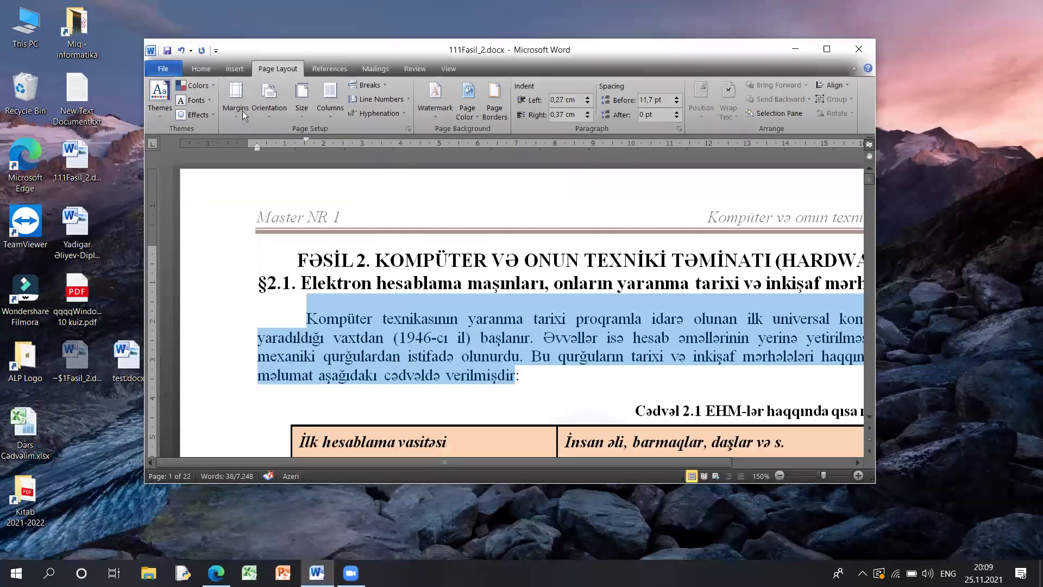
# - Inspect the left and right values in Custom Margins, then cancel without changes
pyautogui.click(242, 111)
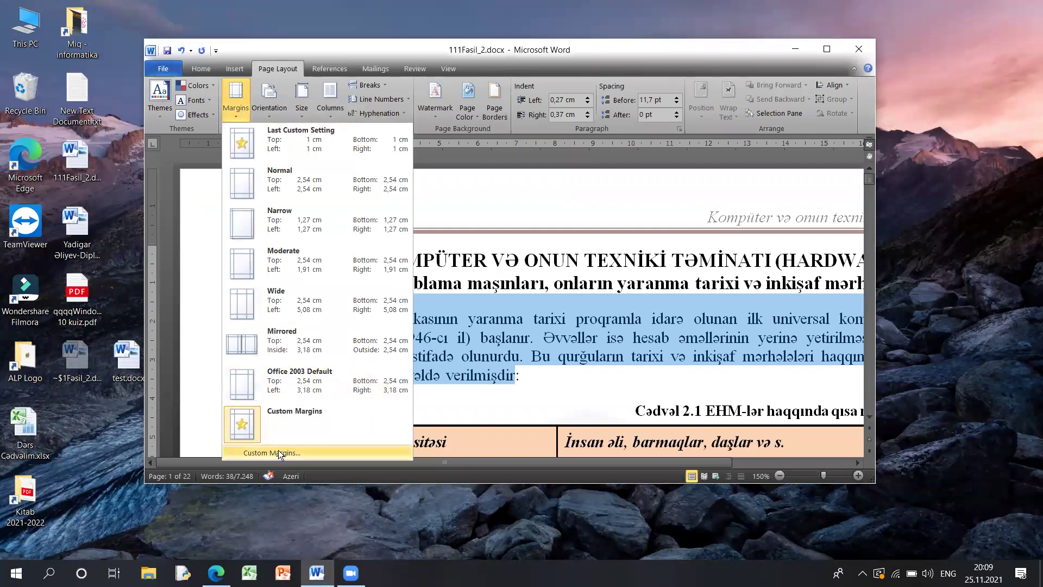
pyautogui.click(279, 454)
pyautogui.click(691, 154)
pyautogui.press('Tab')
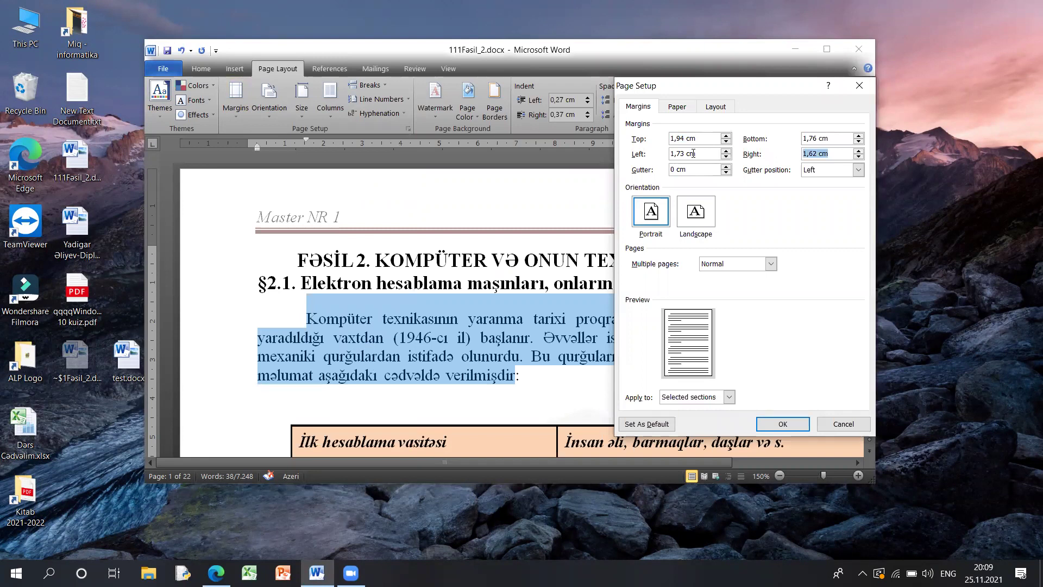
pyautogui.click(846, 427)
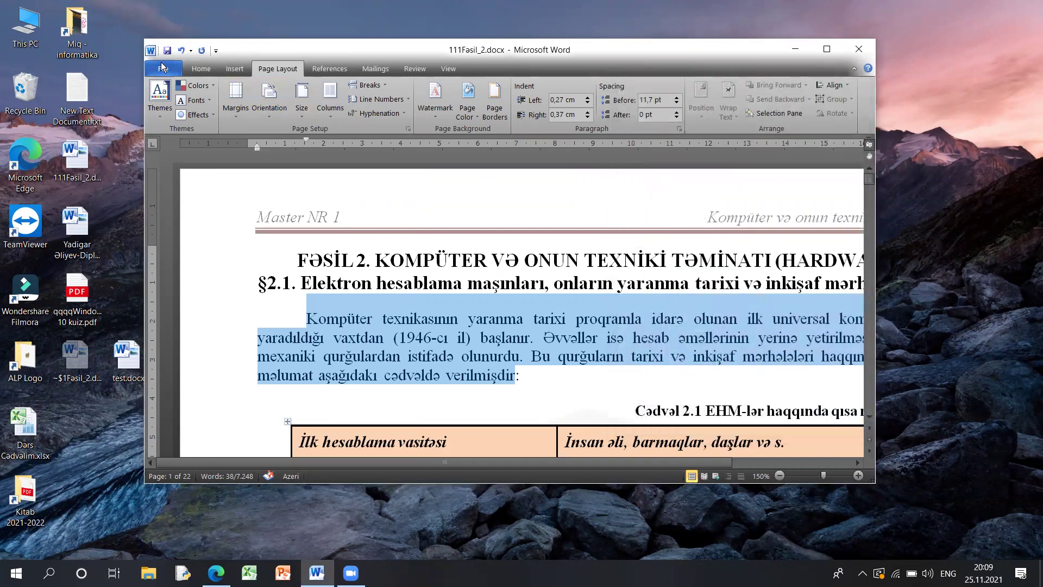
# - Change the Advanced measurement units to Inches and apply the options
pyautogui.click(162, 66)
pyautogui.click(206, 305)
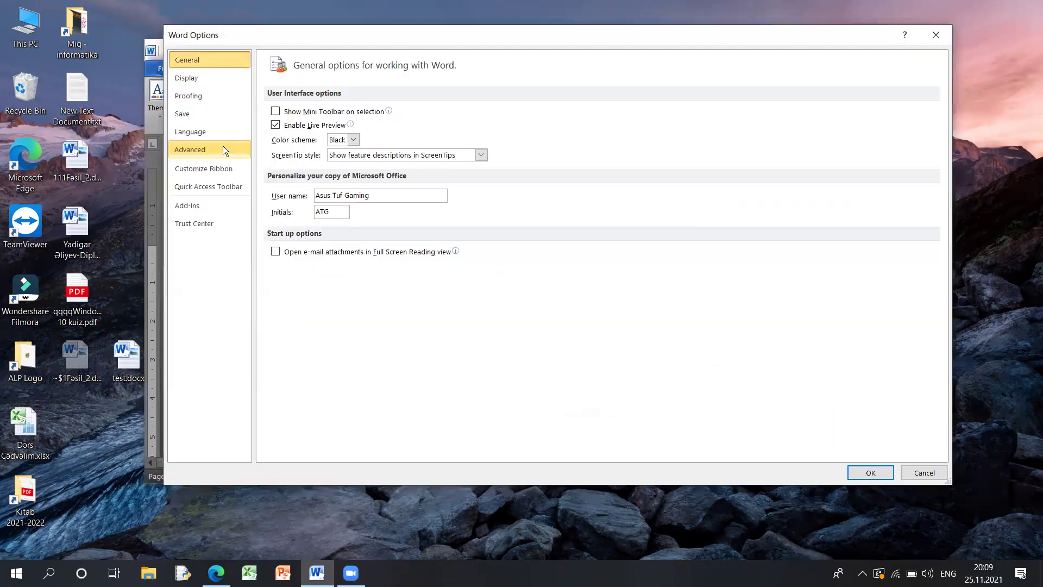
pyautogui.click(222, 147)
pyautogui.scroll(-10, 432, 249)
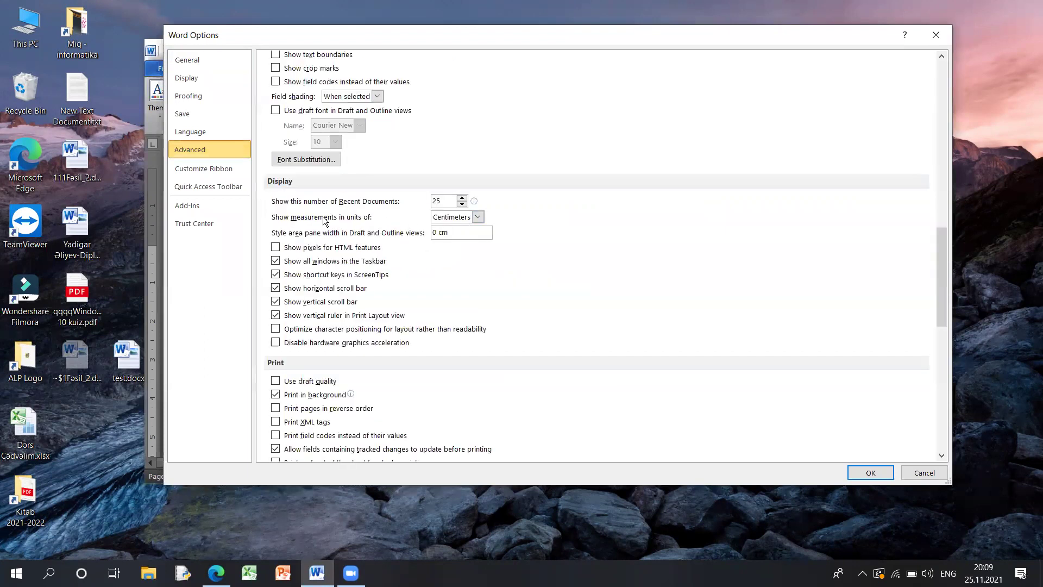
pyautogui.click(439, 219)
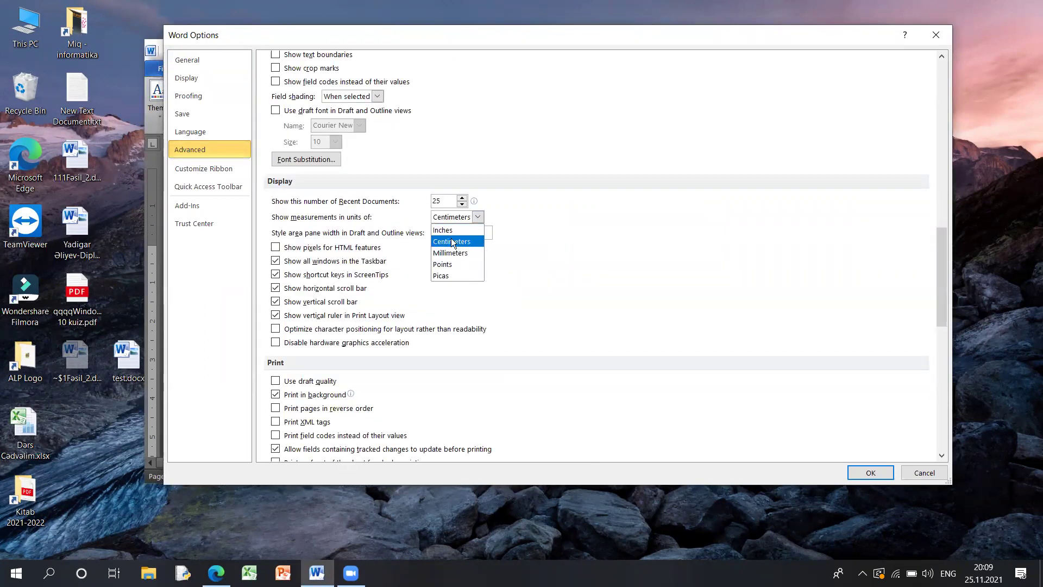
pyautogui.click(450, 228)
pyautogui.click(871, 472)
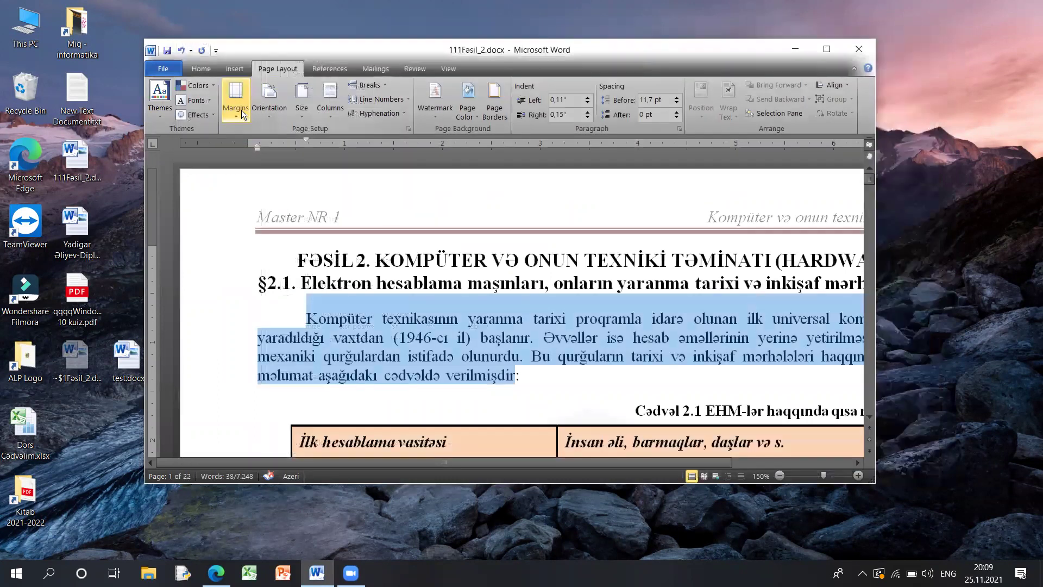
# - Recheck Custom Margins now shown in inches, cancelling so the margins stay unchanged
pyautogui.click(241, 110)
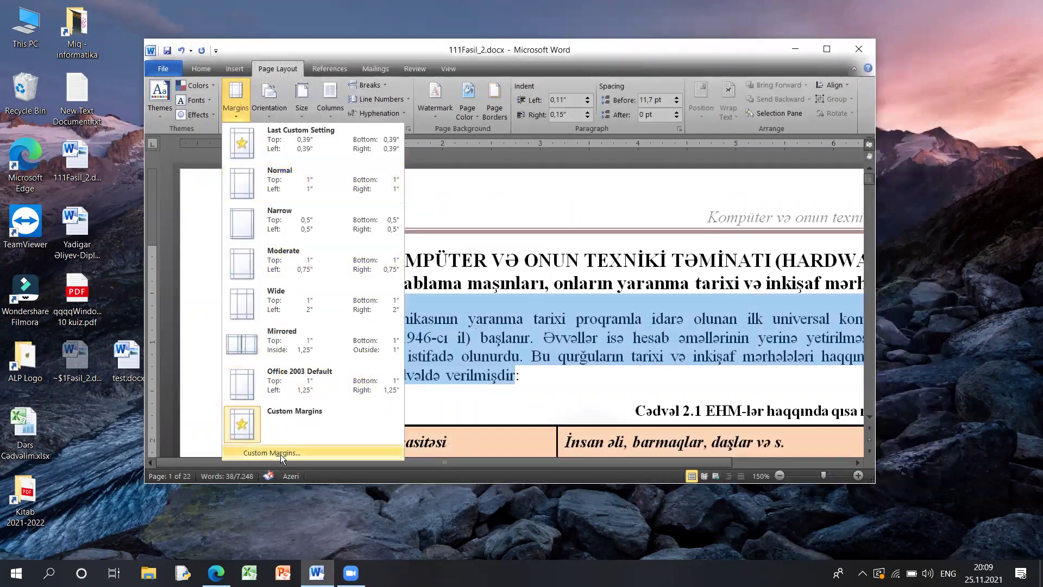
pyautogui.click(281, 455)
pyautogui.write('2')
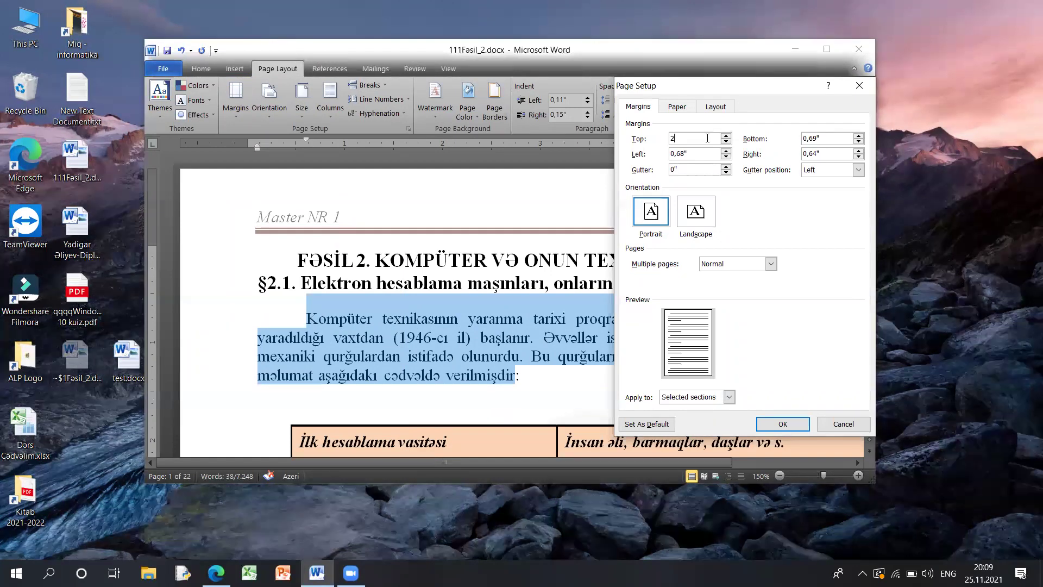
pyautogui.click(839, 421)
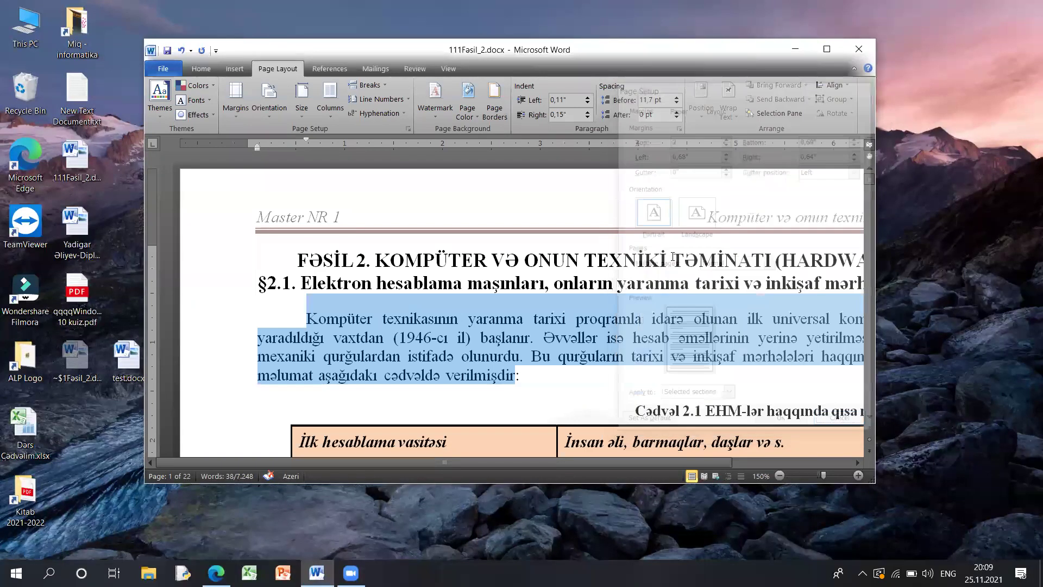
# - Switch the measurement units back to Centimeters, then reopen Word Options
pyautogui.click(163, 69)
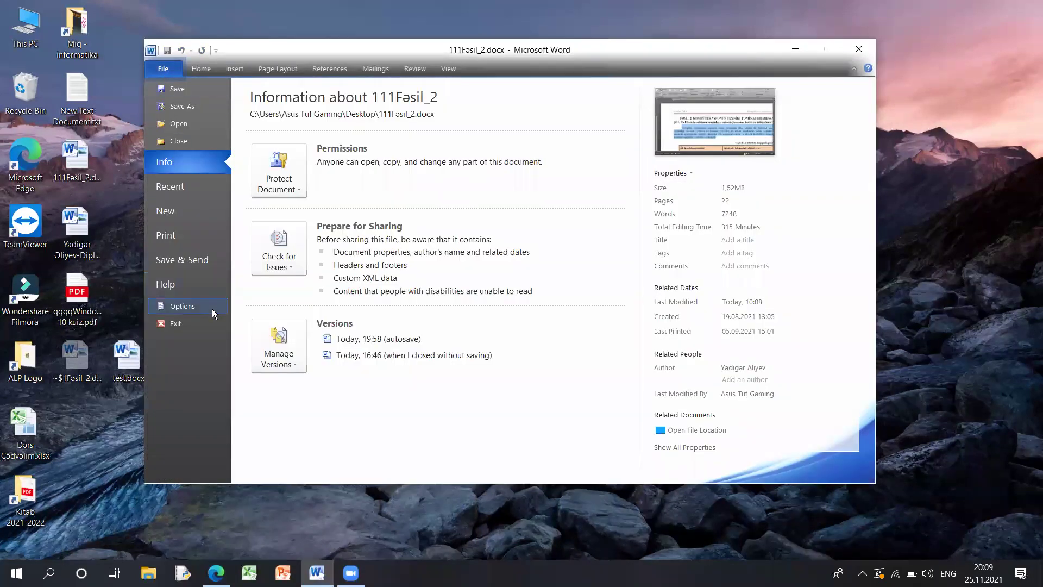
pyautogui.click(209, 305)
pyautogui.click(192, 149)
pyautogui.scroll(-15, 489, 271)
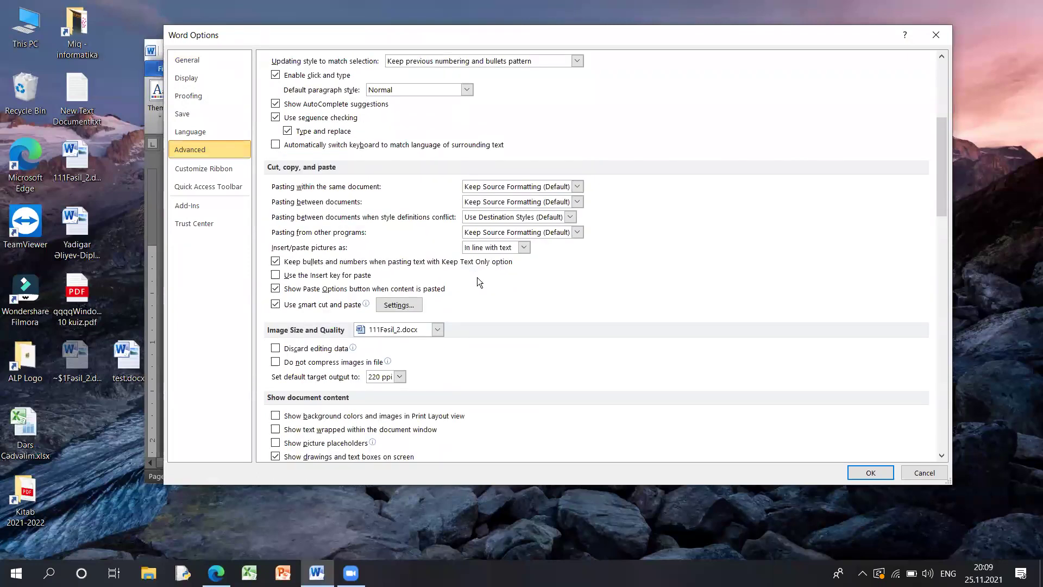
pyautogui.scroll(2, 498, 258)
pyautogui.click(469, 217)
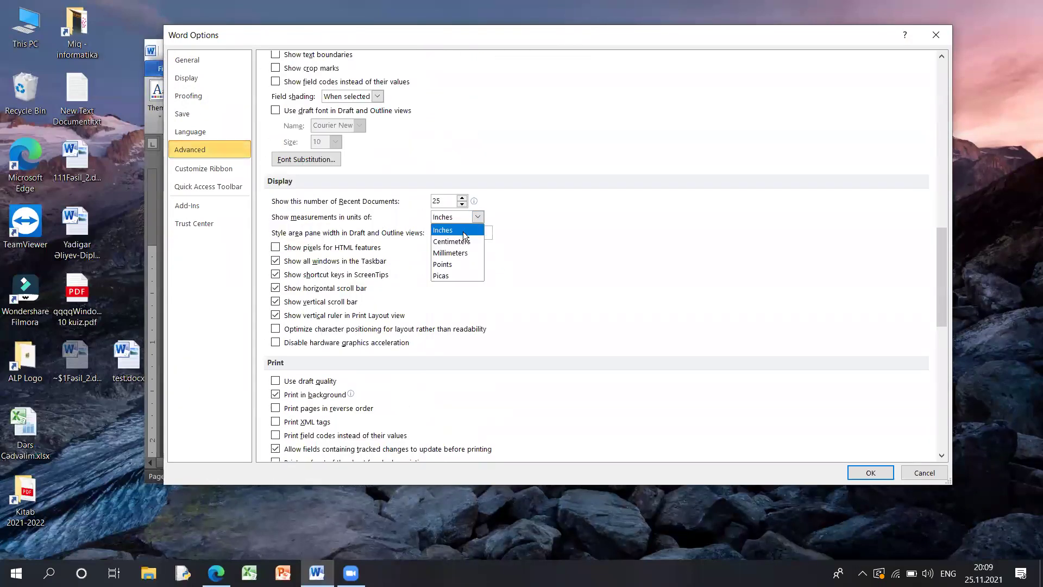
pyautogui.click(457, 238)
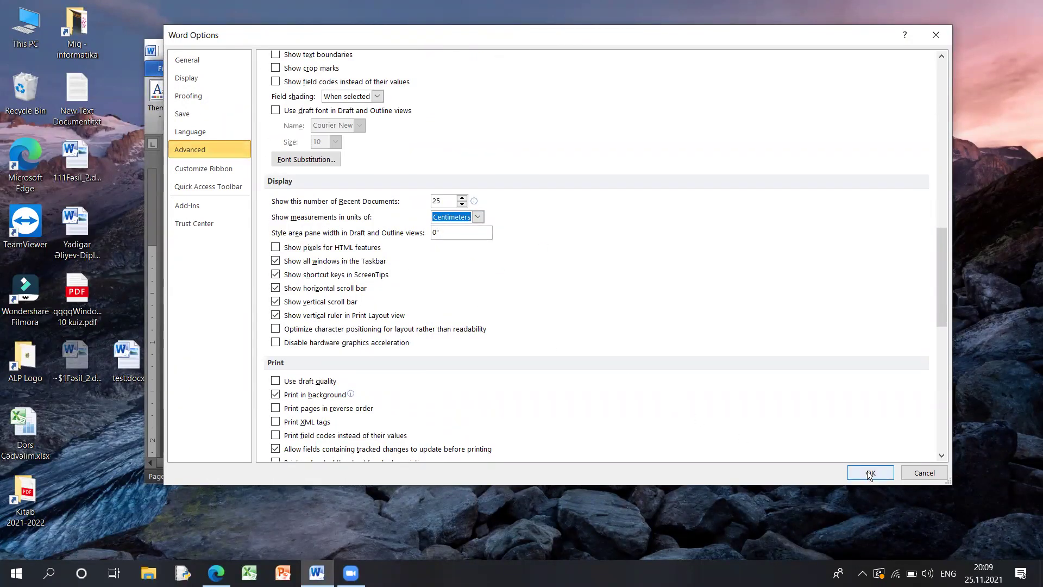
pyautogui.click(870, 473)
pyautogui.click(163, 68)
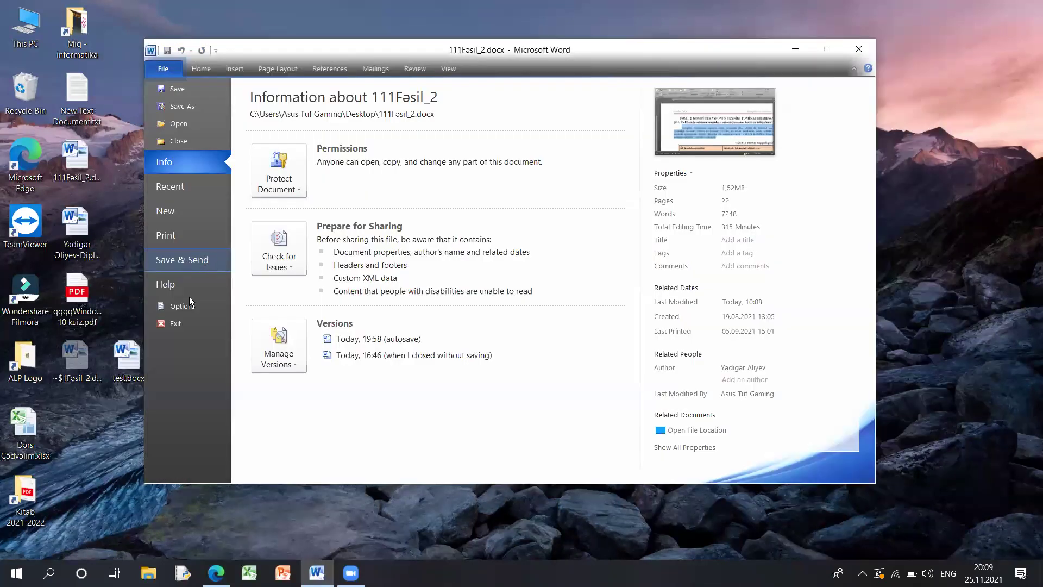
pyautogui.click(189, 298)
# - Browse the Customize Ribbon, Quick Access Toolbar and Add-ins pages, then bring the PDF textbook forward
pyautogui.click(208, 170)
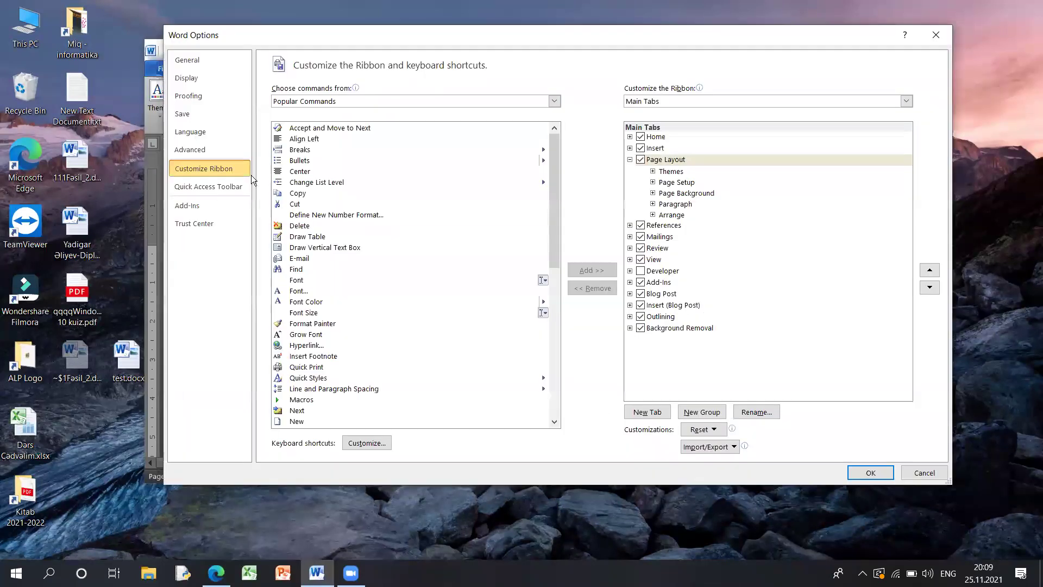
pyautogui.click(629, 159)
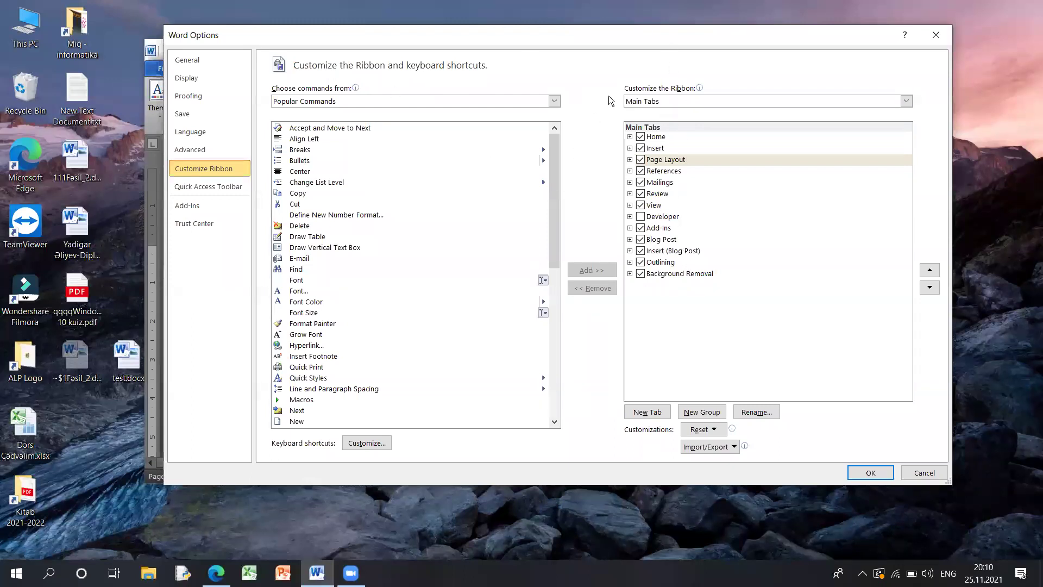
pyautogui.click(212, 198)
pyautogui.moveTo(313, 39); pyautogui.dragTo(327, 66)
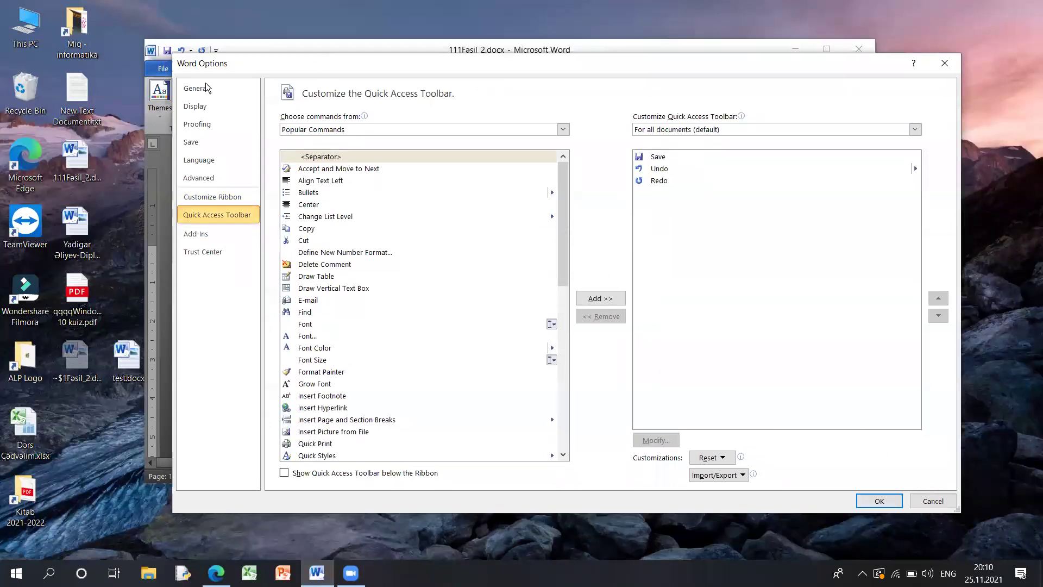
pyautogui.press('Escape')
pyautogui.click(215, 241)
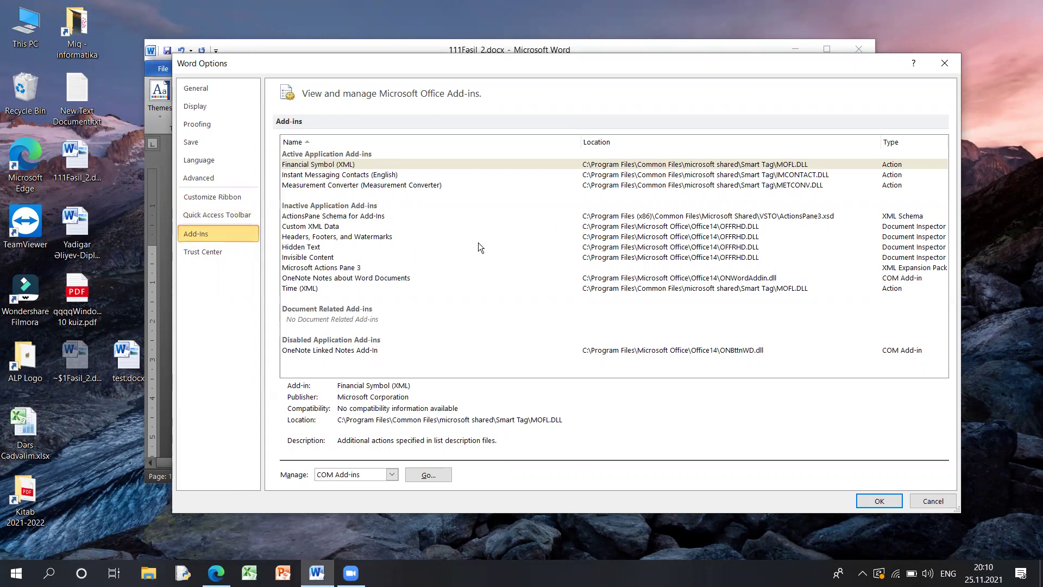
pyautogui.click(217, 573)
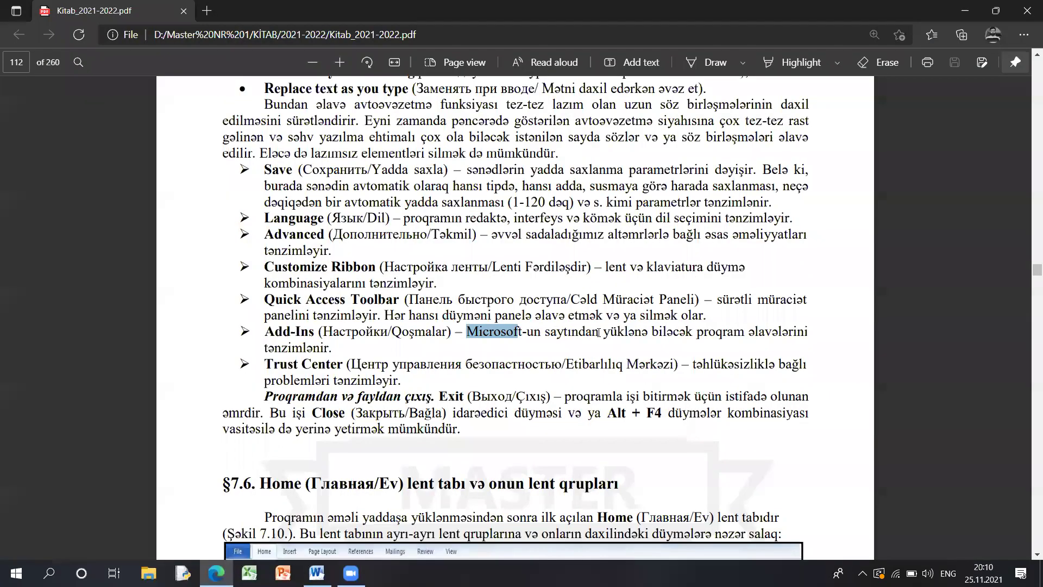
# - Zoom into page 112, select part of the Add-Ins description, then zoom out and clear the selection
pyautogui.scroll(3, 709, 306)
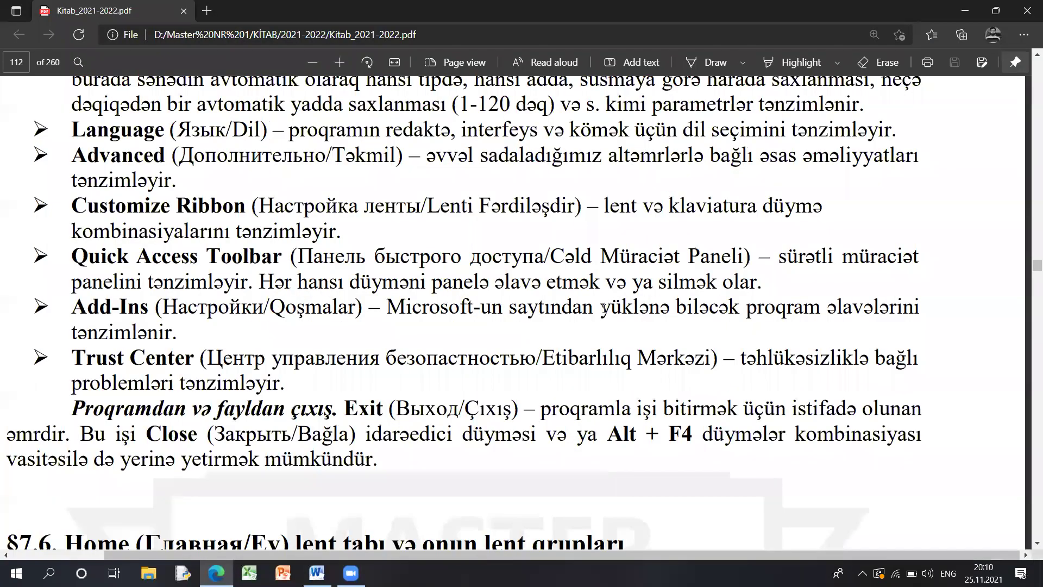
pyautogui.moveTo(779, 306); pyautogui.dragTo(600, 306)
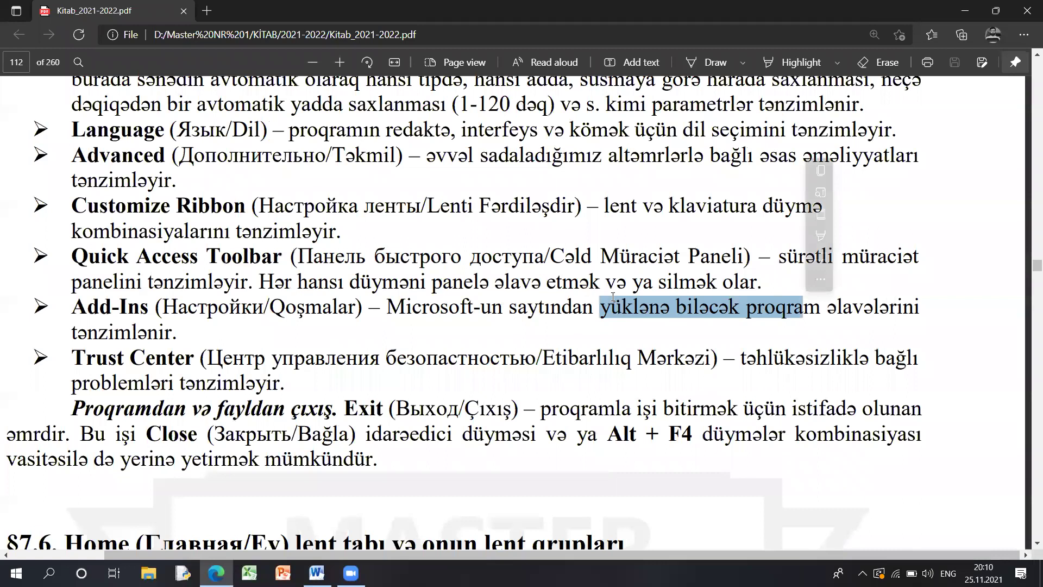
pyautogui.scroll(-3, 614, 299)
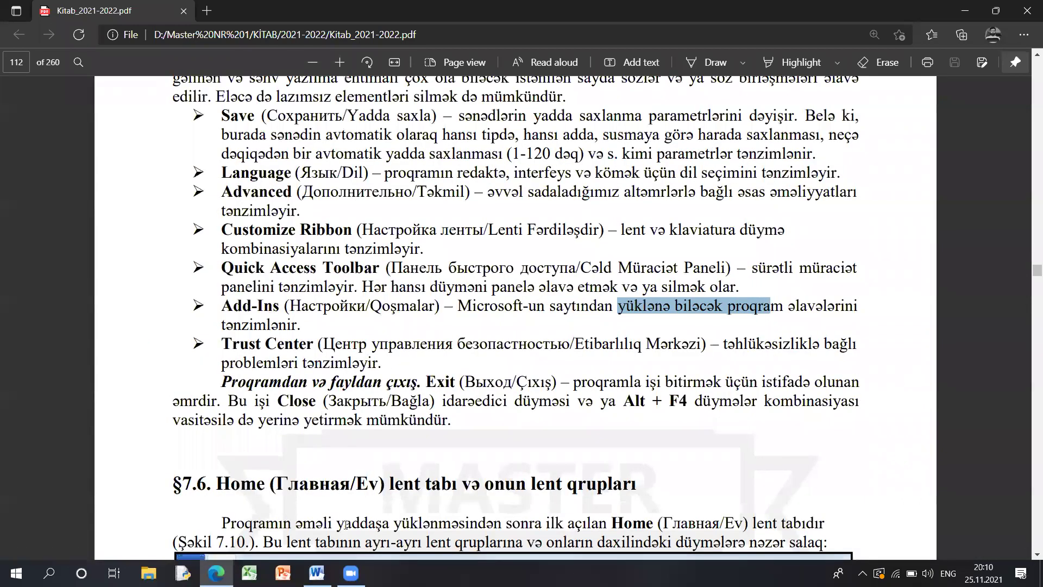
pyautogui.click(325, 552)
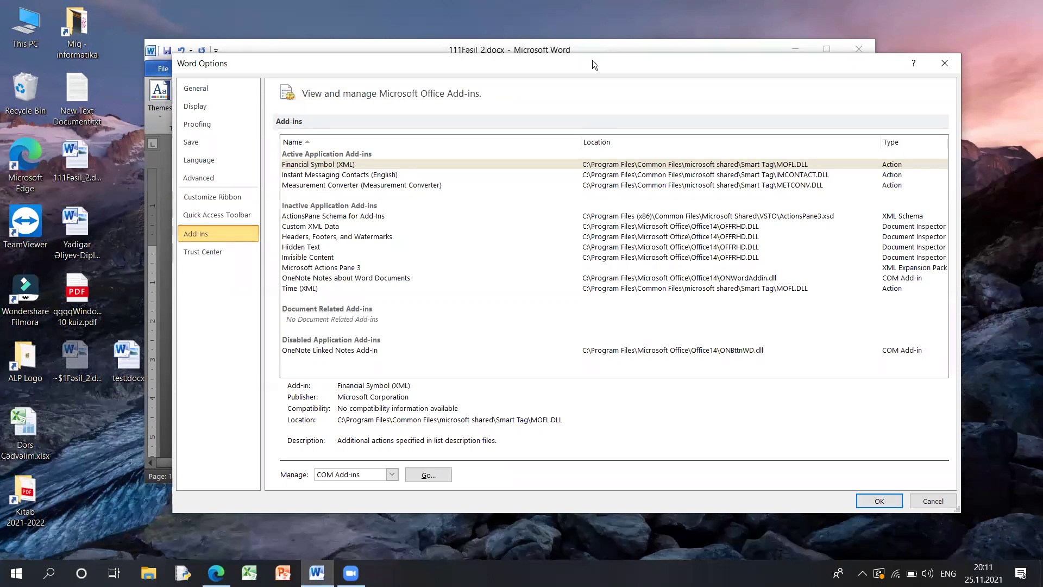
# - View the Trust Center page, then close Word Options
pyautogui.click(223, 250)
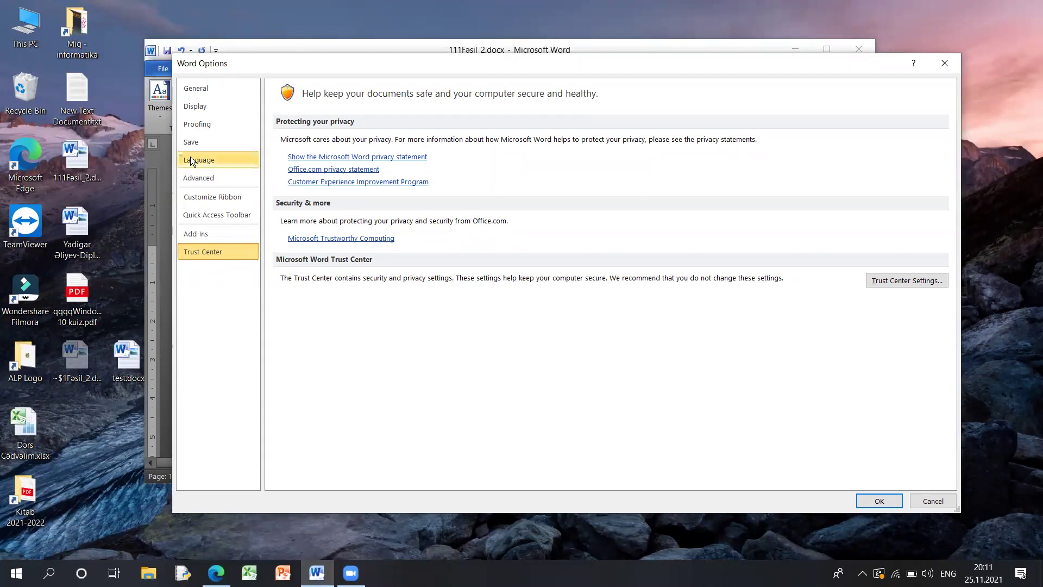
pyautogui.click(945, 63)
# - In the textbook, select the Customize Ribbon and Quick Access Toolbar lines, then return to Word's Info page
pyautogui.click(216, 573)
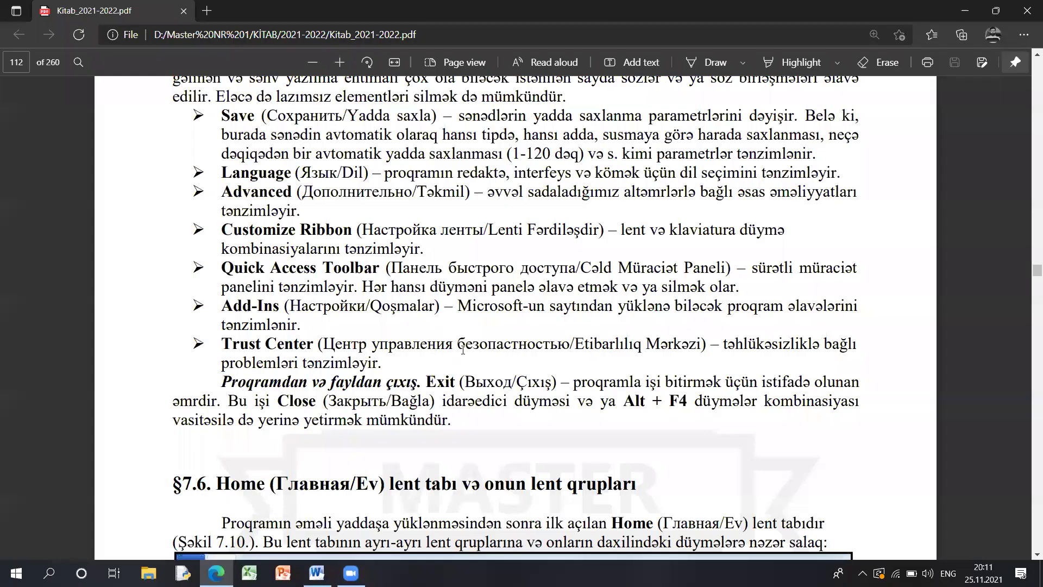
pyautogui.moveTo(787, 358); pyautogui.dragTo(486, 343)
pyautogui.moveTo(457, 305); pyautogui.dragTo(662, 344)
pyautogui.moveTo(390, 267); pyautogui.dragTo(690, 286)
pyautogui.moveTo(337, 231); pyautogui.dragTo(483, 269)
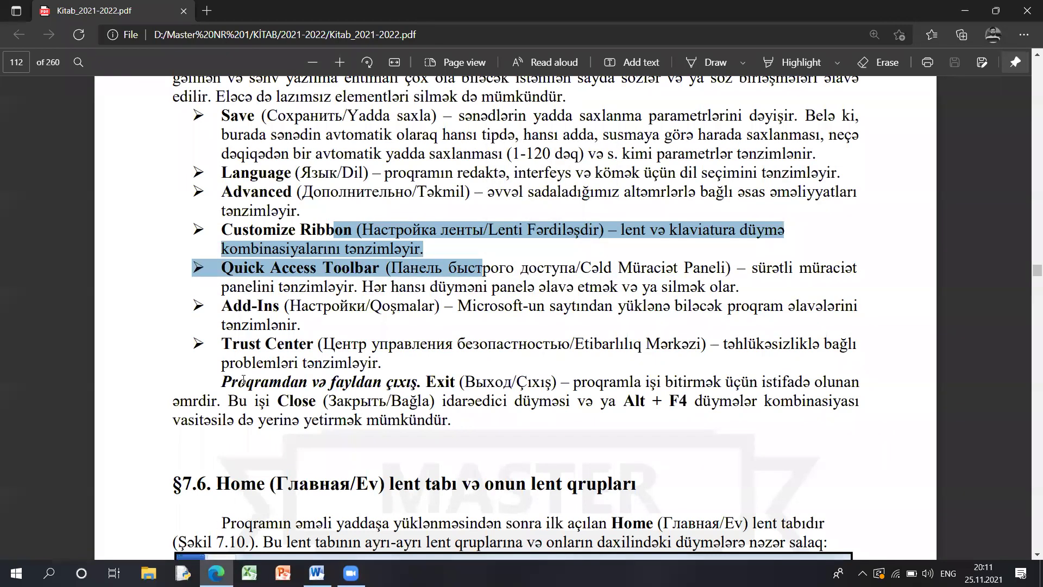
pyautogui.scroll(-5, 244, 381)
pyautogui.scroll(2, 243, 380)
pyautogui.moveTo(173, 330); pyautogui.dragTo(651, 326)
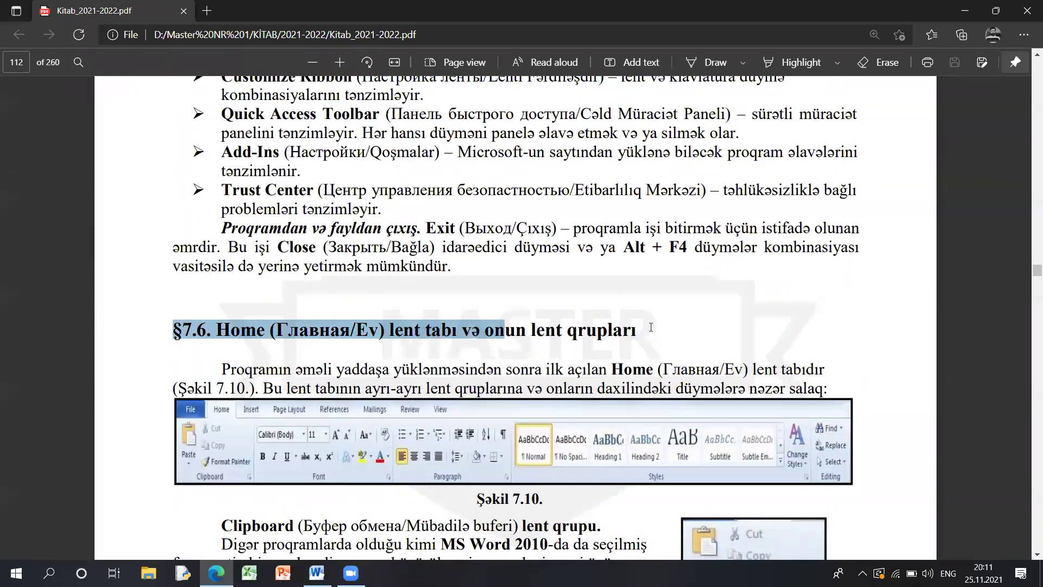
pyautogui.click(216, 573)
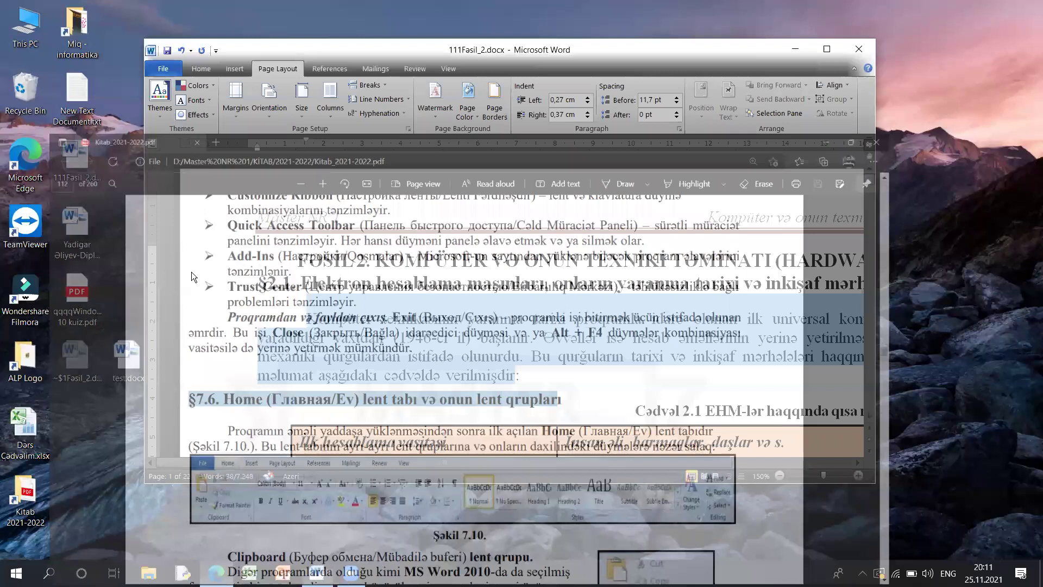
pyautogui.click(163, 68)
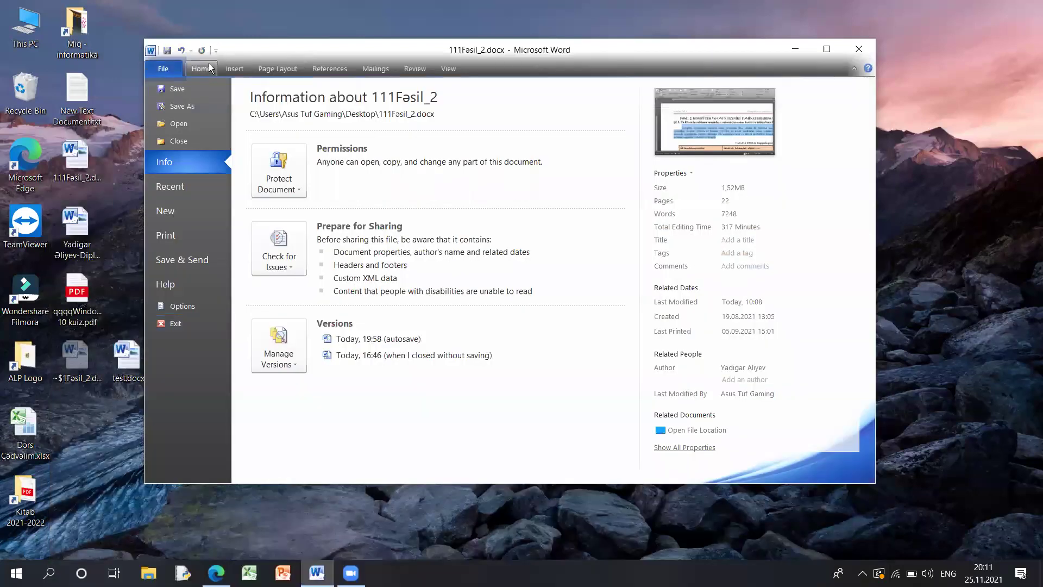
# - Close 111Fasil_2 without saving, open test.docx and delete its line of 1s
pyautogui.click(210, 68)
pyautogui.click(859, 49)
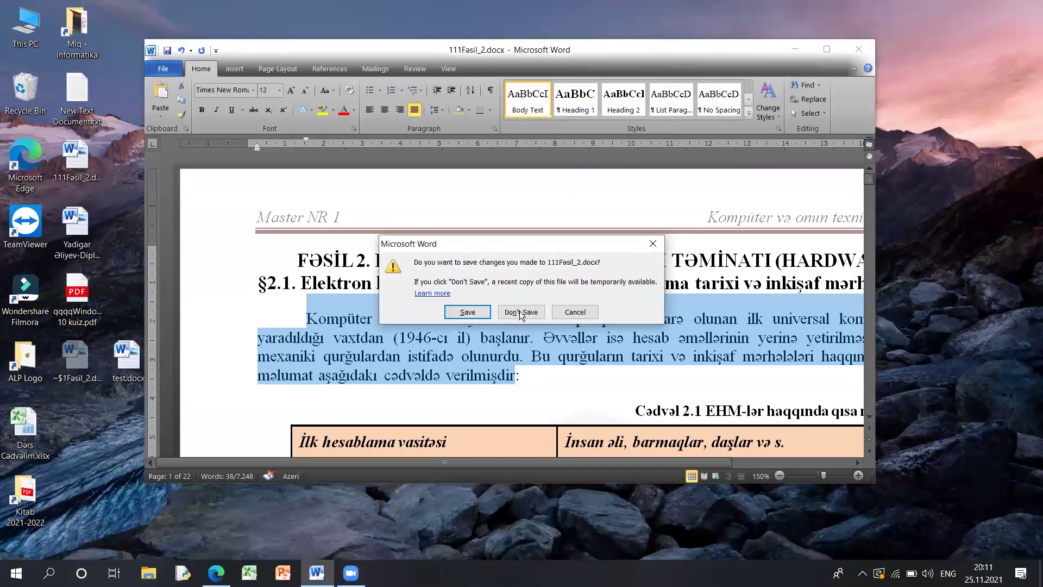
pyautogui.click(521, 313)
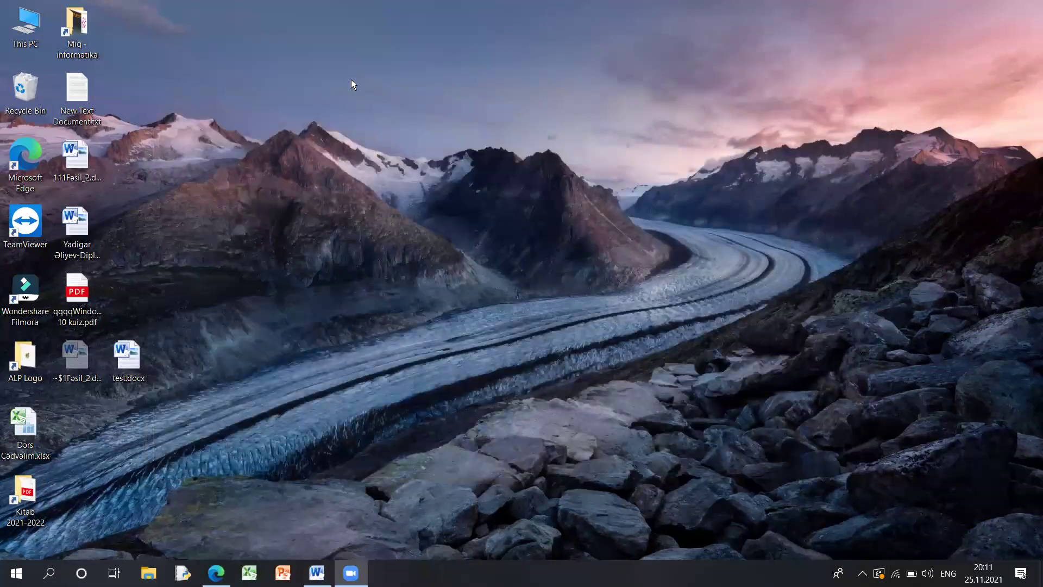
pyautogui.doubleClick(128, 358)
pyautogui.hotkey('ctrl', 'a')
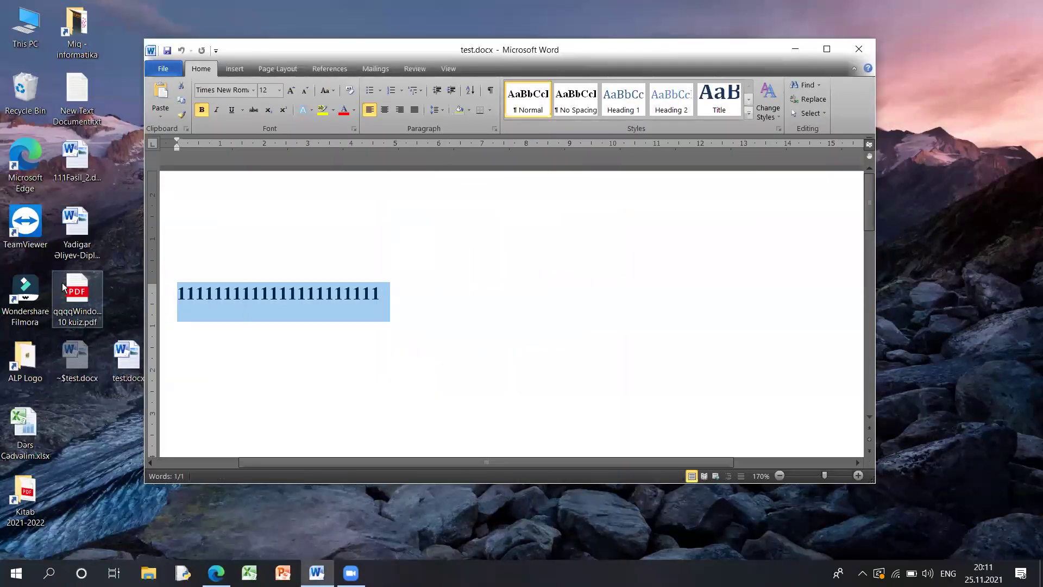
pyautogui.press('Delete')
# - Maximise Word, grow the font to 24 pt, switch to Azeri and type 'İnformatika123'
pyautogui.scroll(-5, 338, 252)
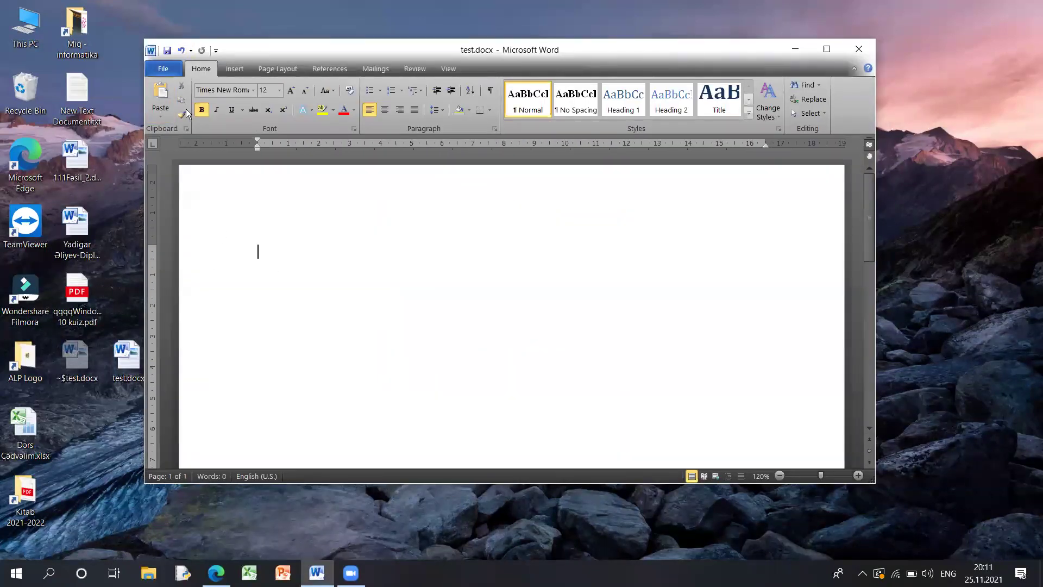
pyautogui.doubleClick(317, 51)
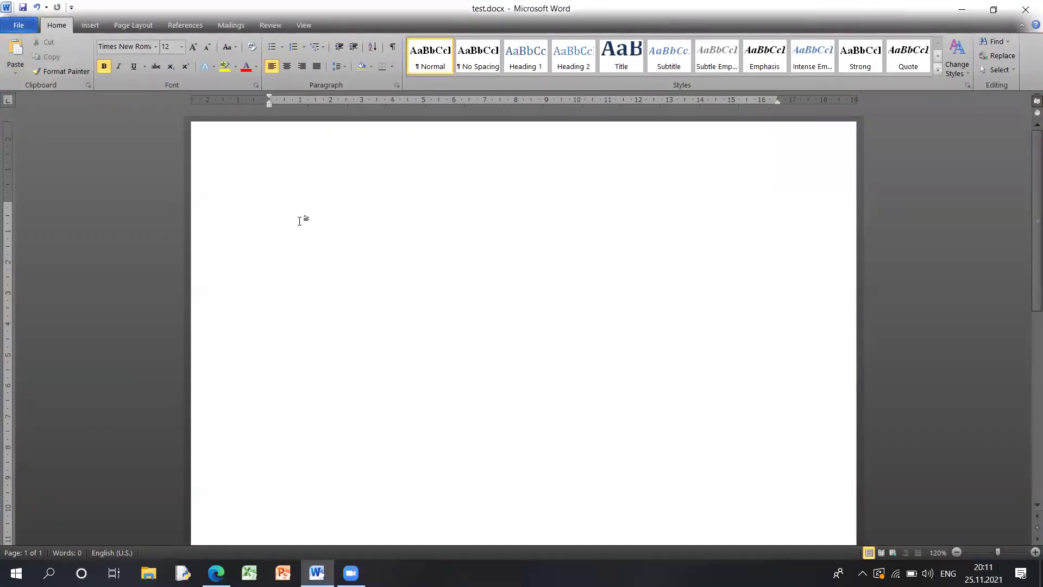
pyautogui.click(193, 46)
pyautogui.click(193, 46)
pyautogui.click(193, 46)
pyautogui.click(193, 47)
pyautogui.click(192, 46)
pyautogui.click(193, 47)
pyautogui.write('Inf')
pyautogui.press('BackSpace')
pyautogui.press('BackSpace')
pyautogui.press('BackSpace')
pyautogui.hotkey('alt', 'shift')
pyautogui.write('İnformatika')
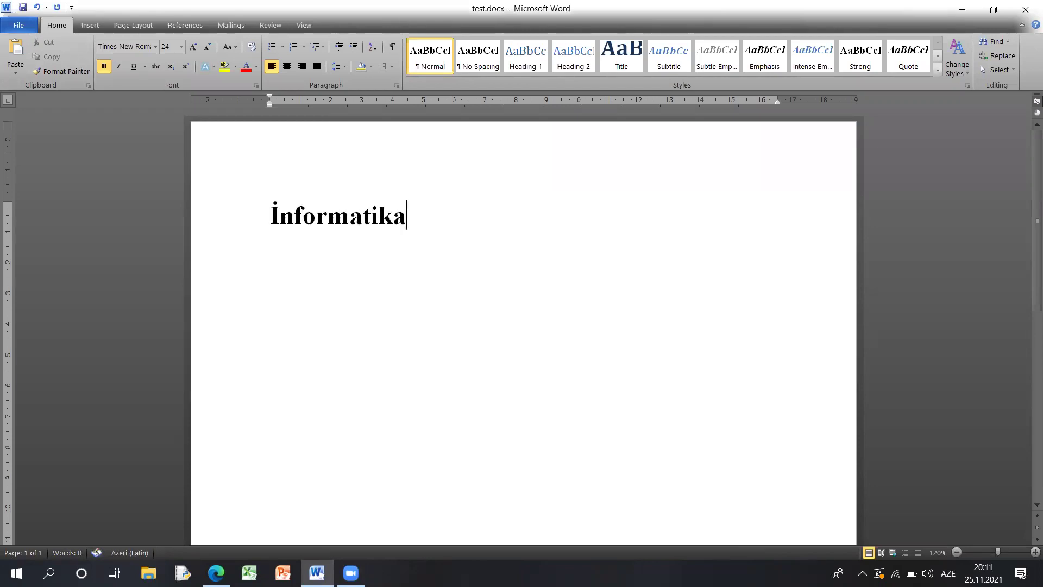
pyautogui.write('123')
# - Copy the İnformatika123 line, paste six copies below, then delete the duplicates
pyautogui.moveTo(515, 221); pyautogui.dragTo(266, 215)
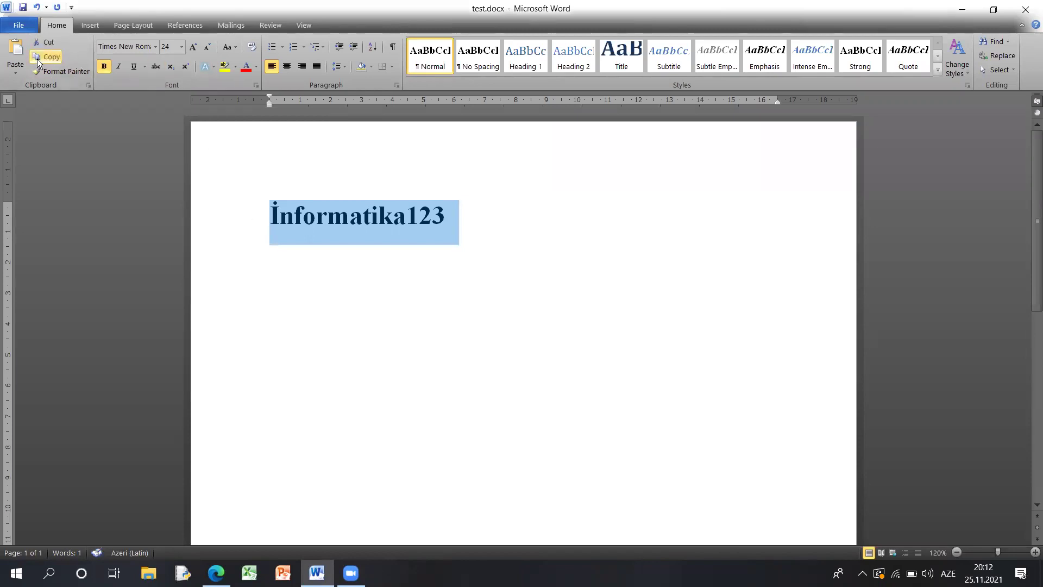
pyautogui.click(38, 57)
pyautogui.click(499, 204)
pyautogui.press('Return')
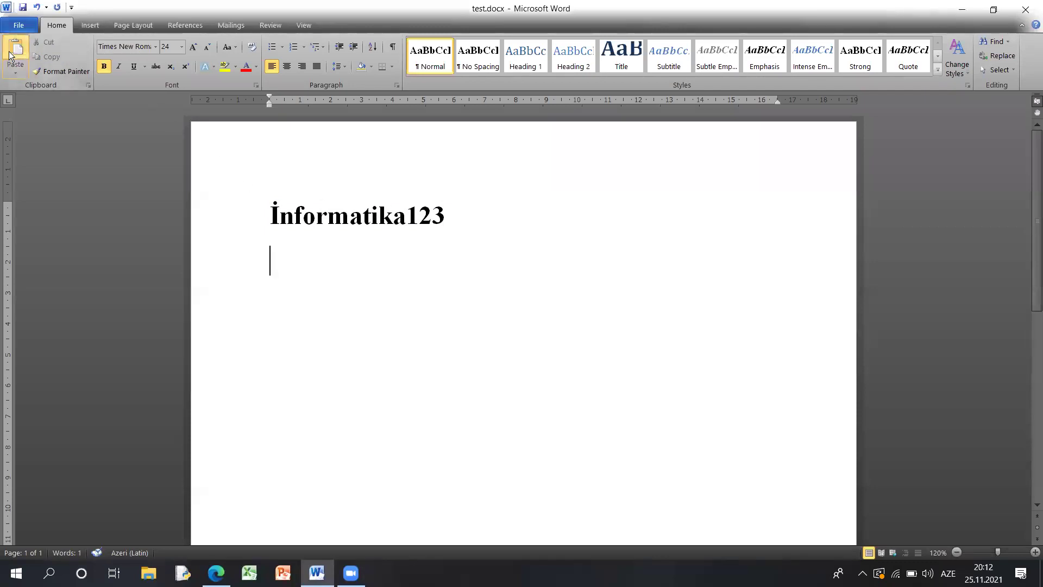
pyautogui.click(10, 55)
pyautogui.click(10, 54)
pyautogui.click(10, 54)
pyautogui.click(10, 54)
pyautogui.click(9, 55)
pyautogui.click(10, 55)
pyautogui.click(10, 54)
pyautogui.moveTo(466, 462); pyautogui.dragTo(275, 245)
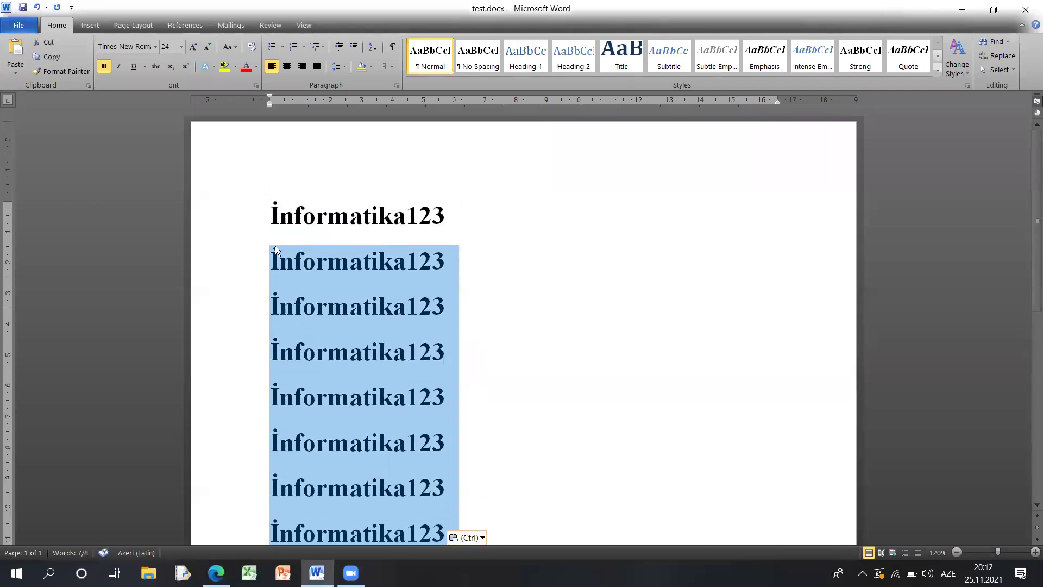
pyautogui.press('Delete')
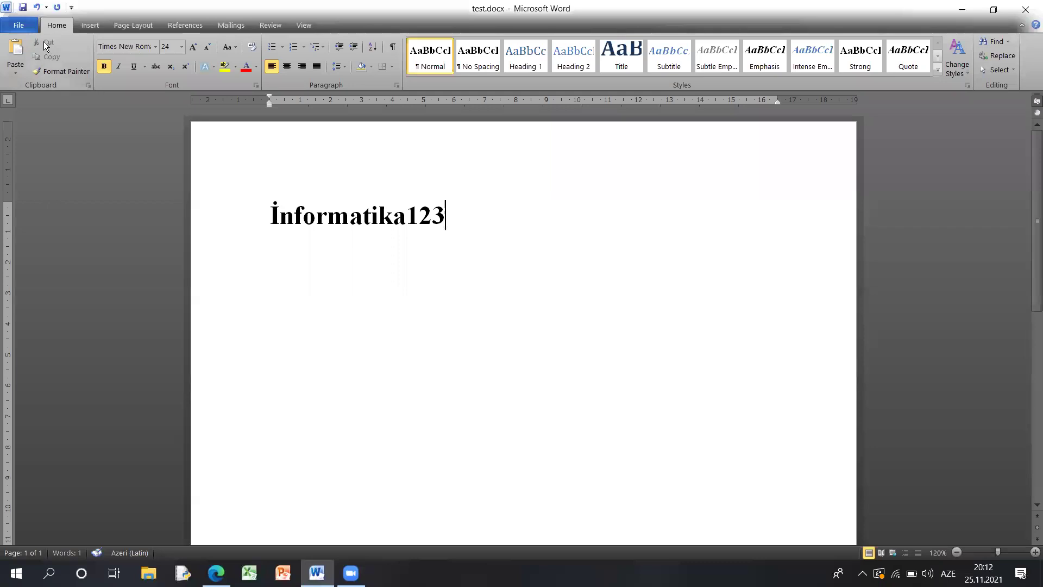
# - Cut '123' from the line's end and paste it onto a new line below
pyautogui.moveTo(463, 208); pyautogui.dragTo(405, 216)
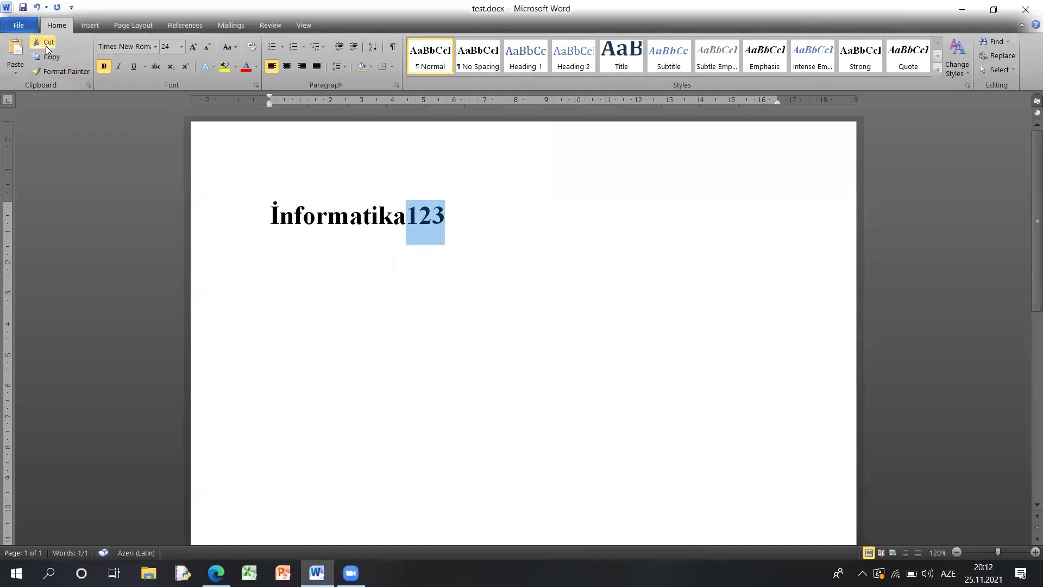
pyautogui.click(46, 44)
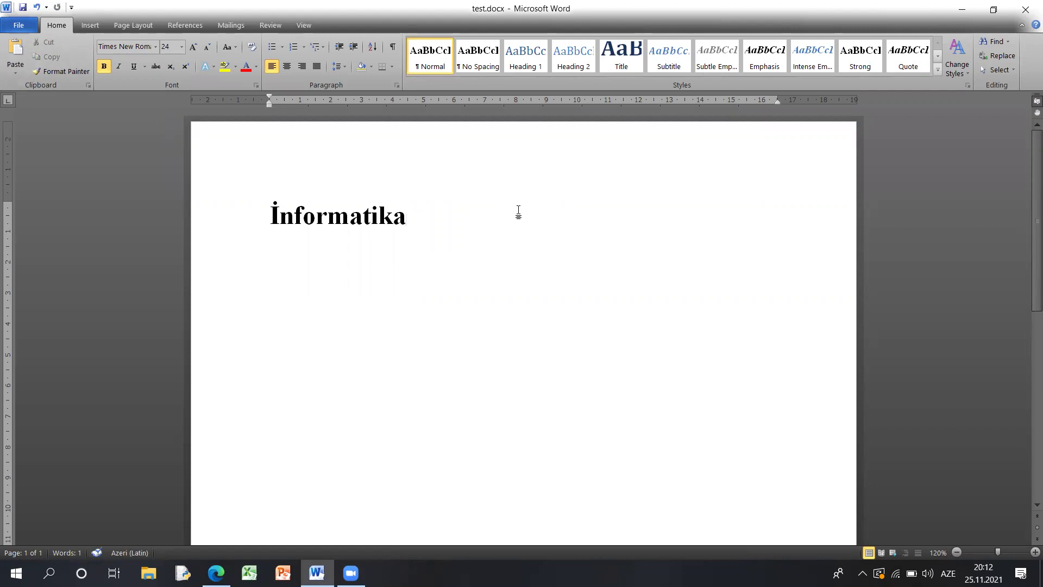
pyautogui.press('Return')
pyautogui.click(15, 51)
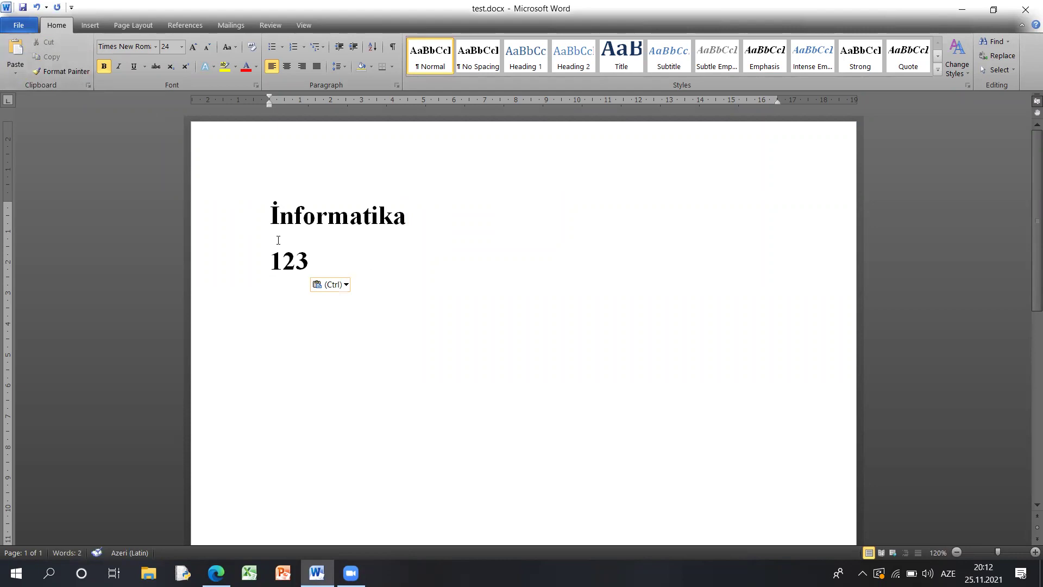